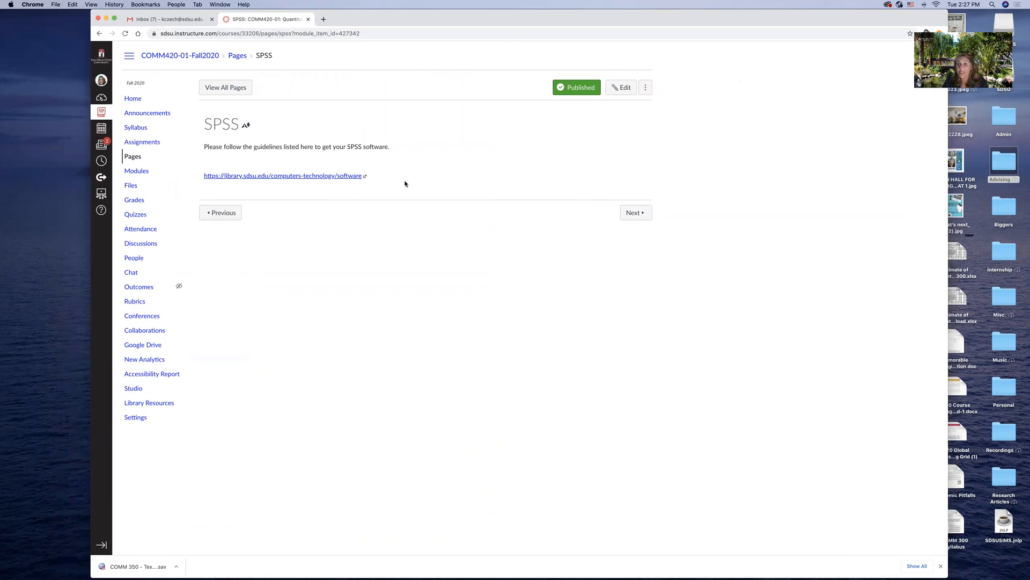
- Open the library's software page linked from the course's SPSS page, and follow it to the IBM SPSS download and install instructions
left_click(305, 177)
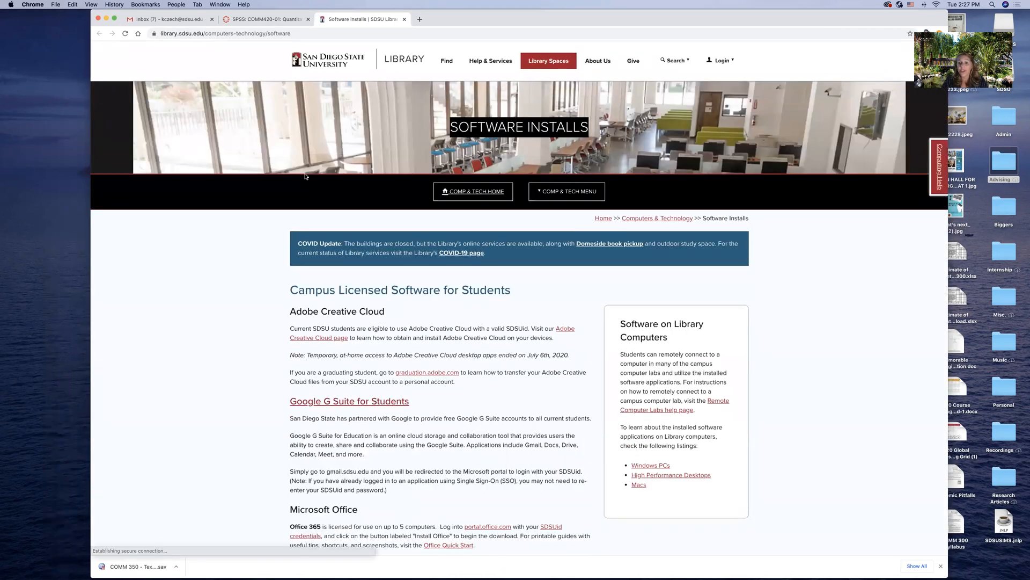
scroll(428, 413, "down", 5)
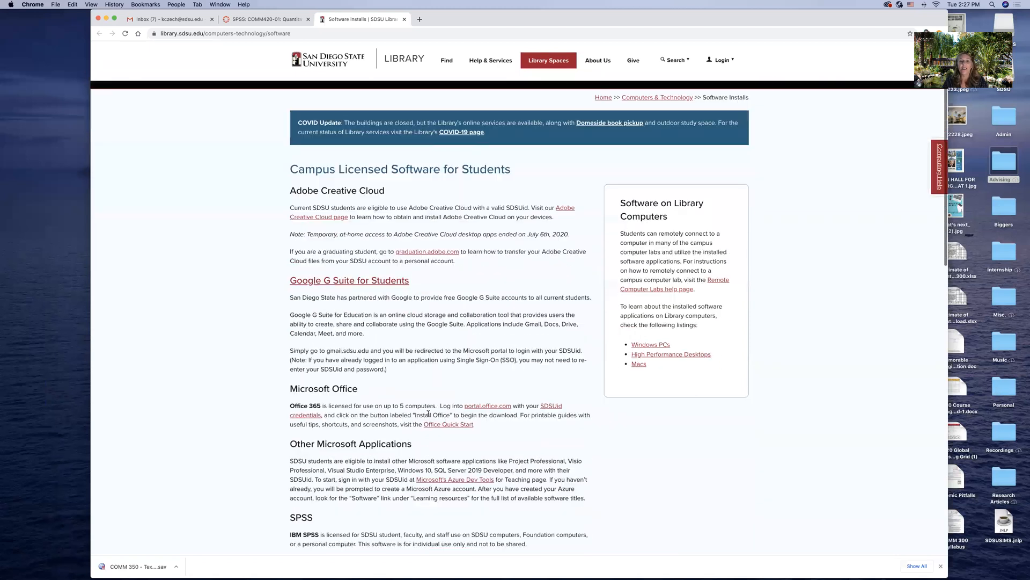
scroll(428, 413, "down", 1)
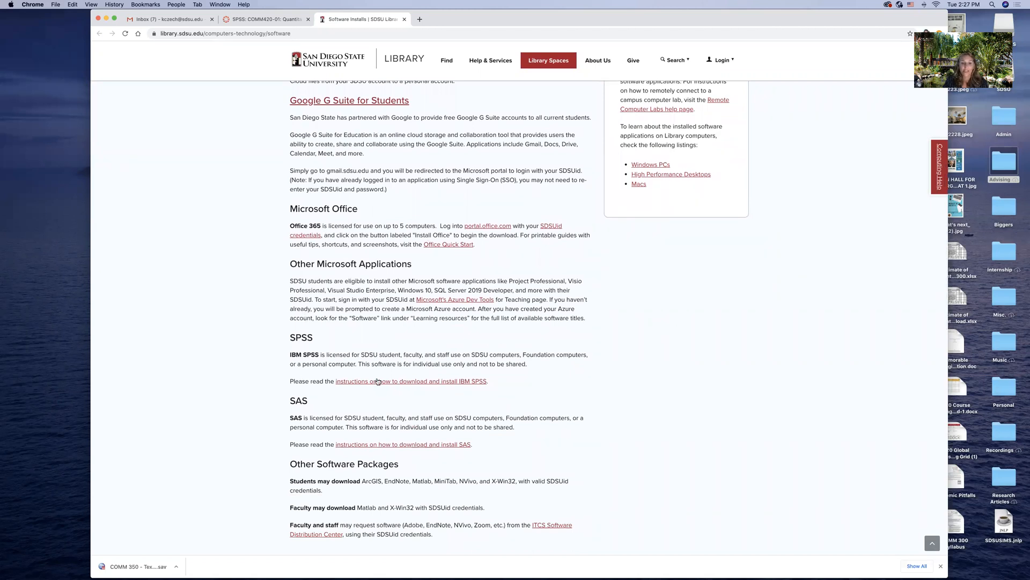
scroll(391, 382, "down", 1)
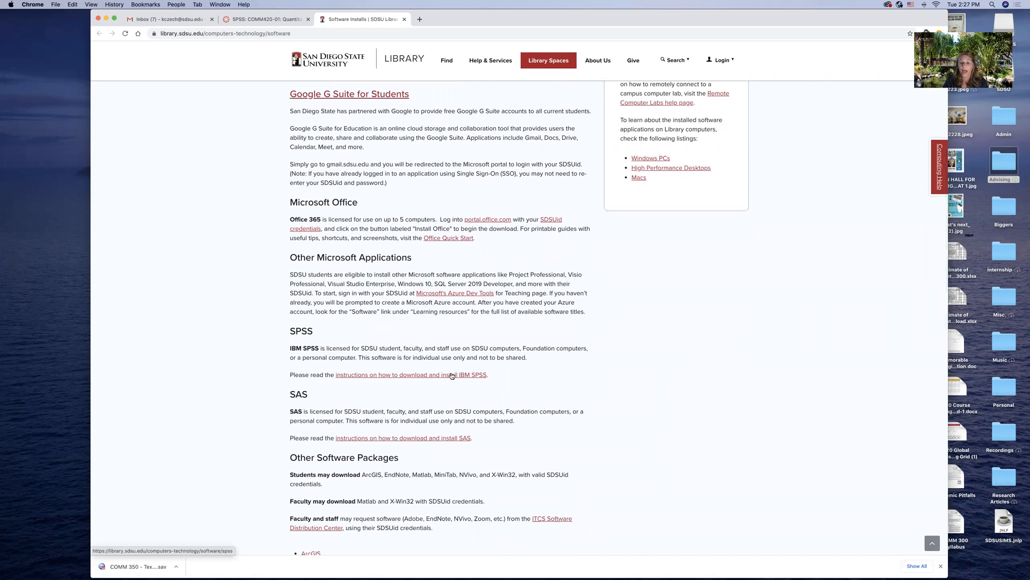
left_click(404, 374)
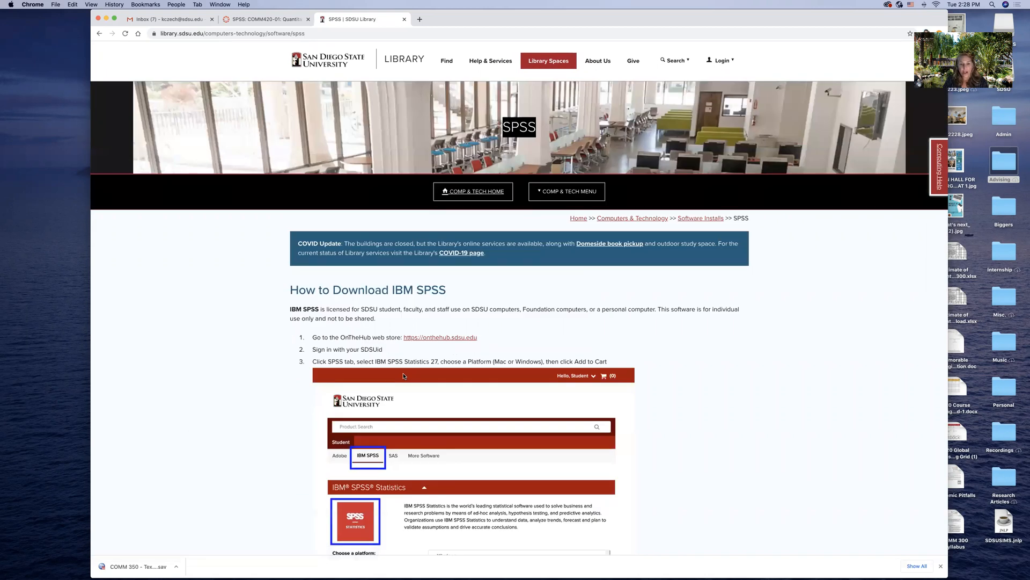
- Read through the IBM SPSS download steps, the SPSS installation steps and the support information on the library page
scroll(404, 375, "down", 3)
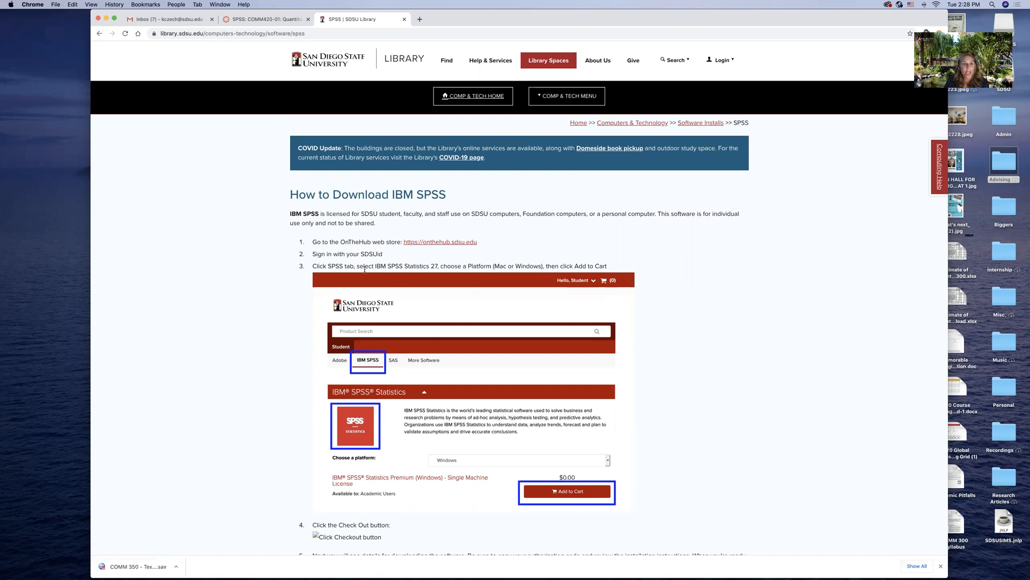
left_click_drag(372, 264, 675, 265)
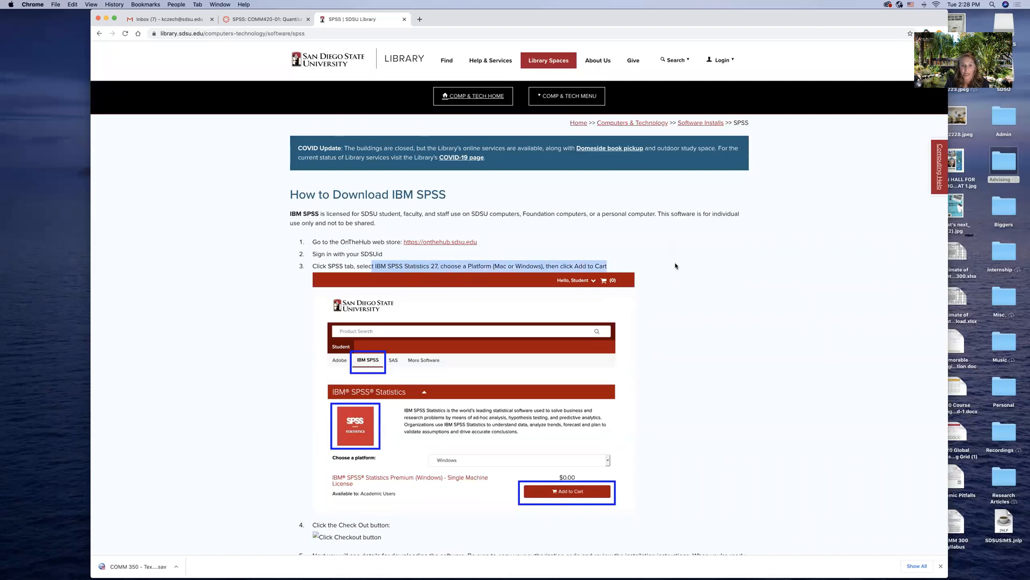
left_click(672, 266)
scroll(654, 308, "down", 1)
scroll(654, 310, "down", 3)
scroll(655, 317, "down", 5)
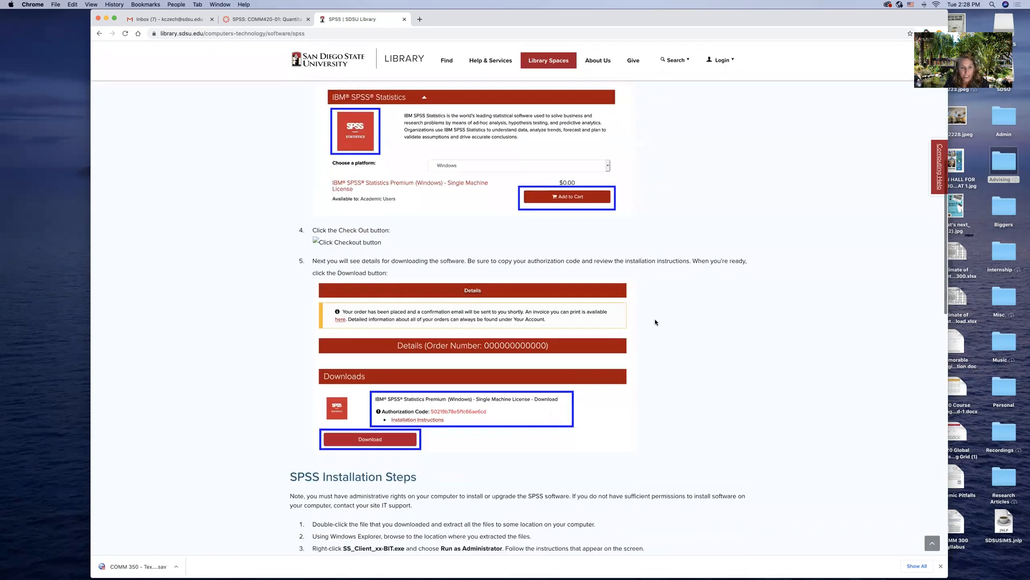
scroll(655, 322, "down", 2)
scroll(655, 321, "down", 3)
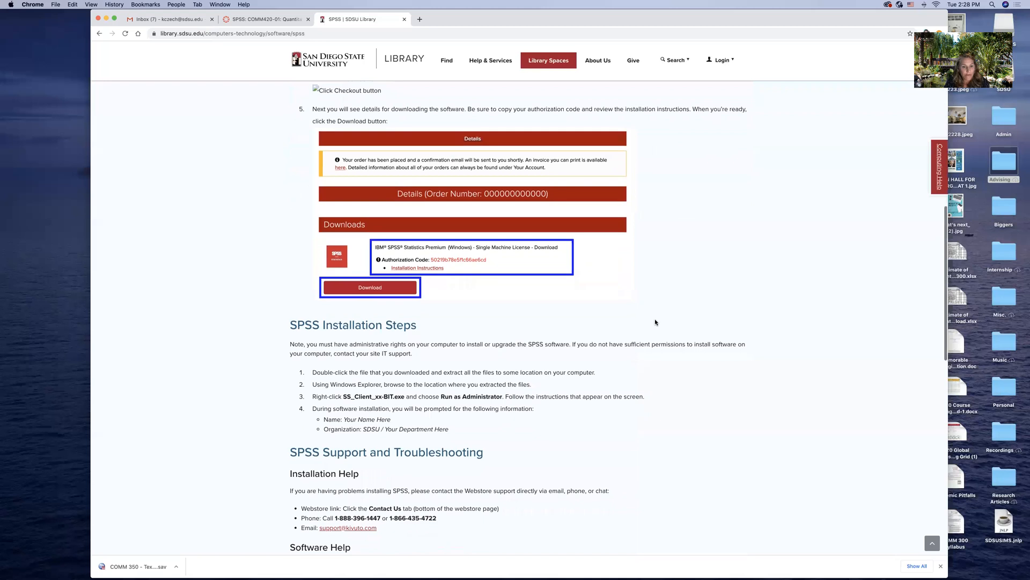
scroll(656, 322, "down", 1)
scroll(655, 322, "down", 1)
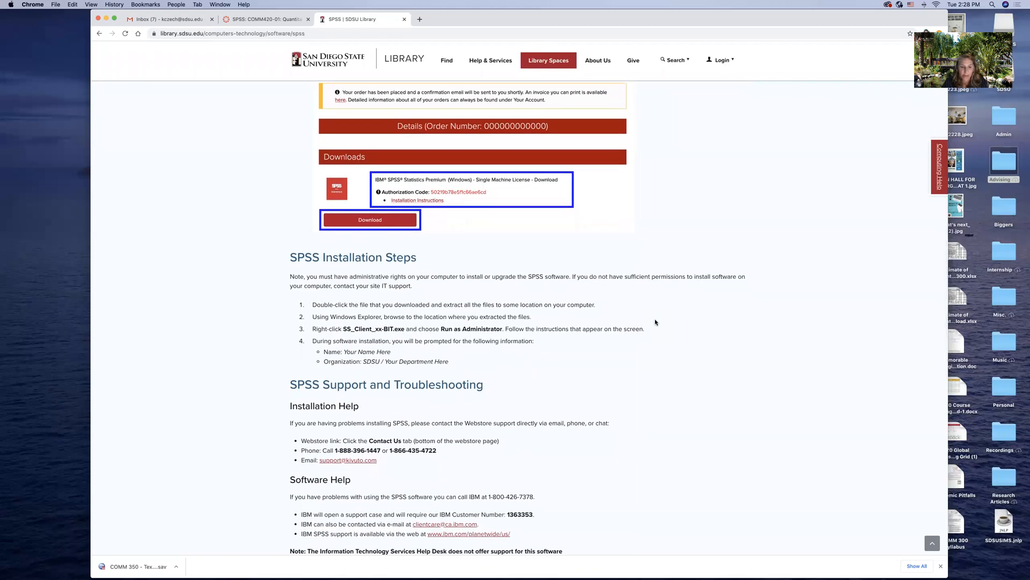
scroll(584, 295, "up", 2)
scroll(585, 295, "up", 10)
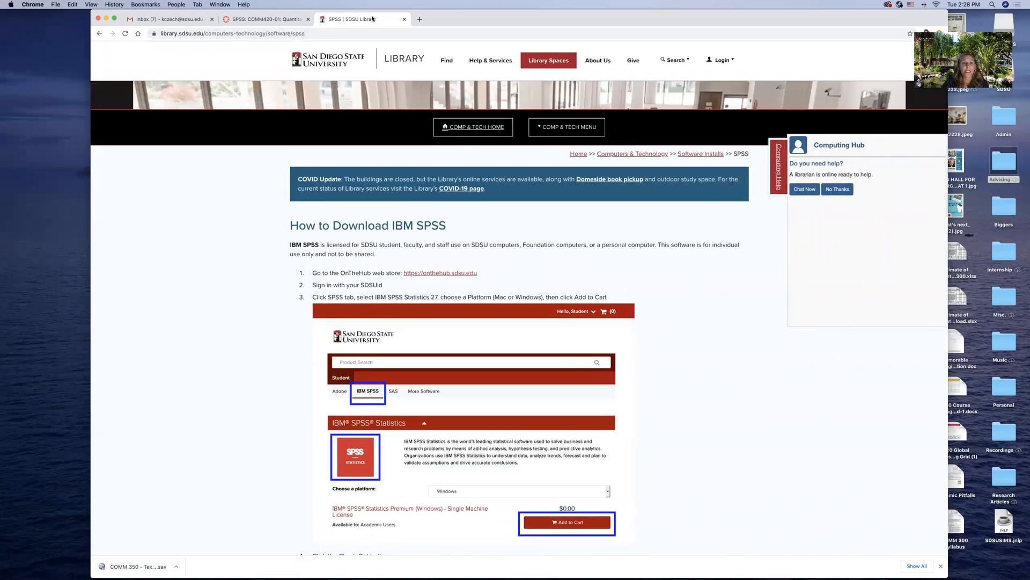
- Copy the OnTheHub web store link into a new browser tab to open the store, and accept its cookie notice
left_click_drag(400, 276, 504, 278)
right_click(440, 274)
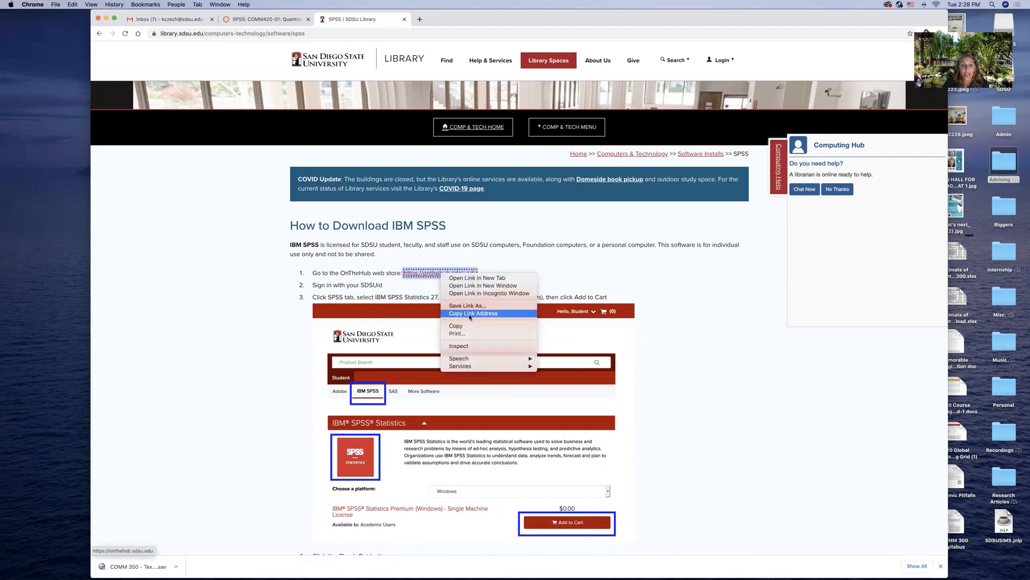
left_click(474, 313)
left_click_drag(744, 15, 741, 15)
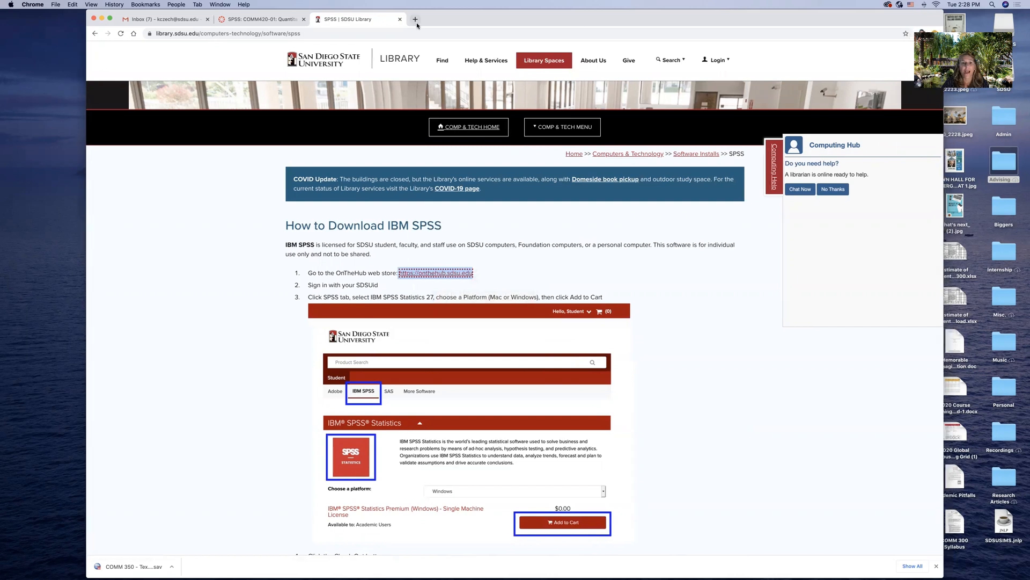
left_click(415, 19)
right_click(360, 34)
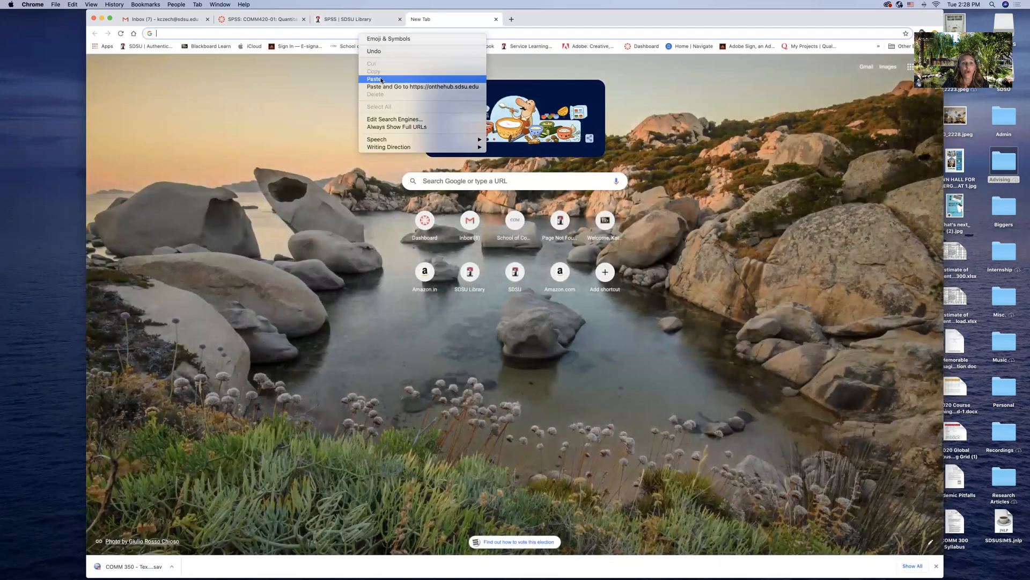
left_click(381, 80)
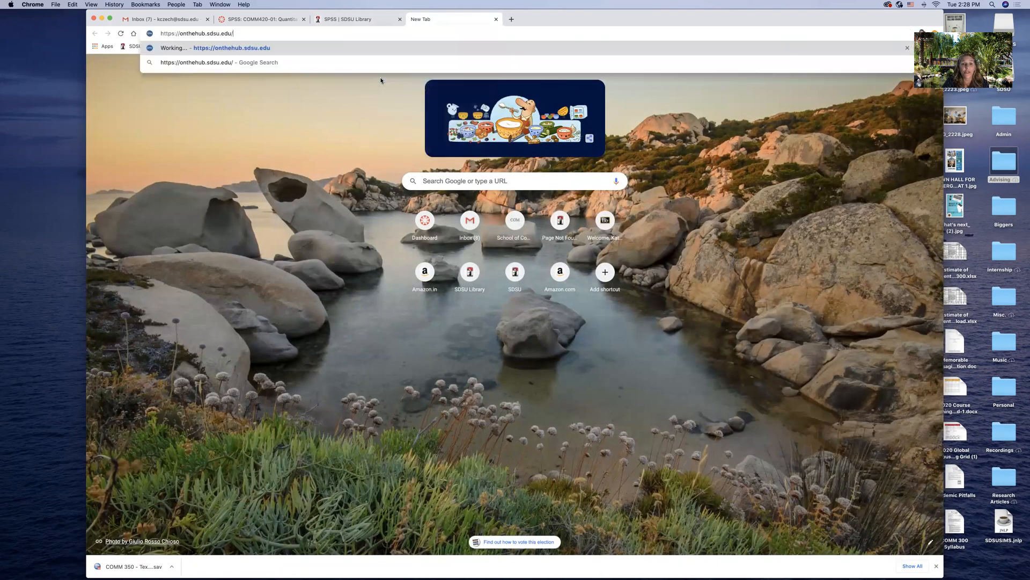
left_click(264, 53)
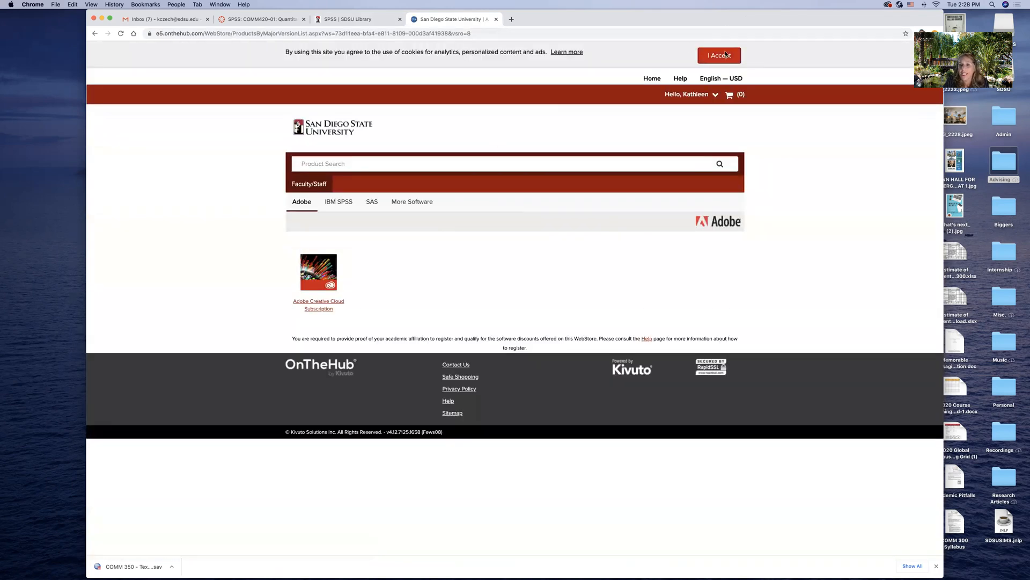
left_click(725, 56)
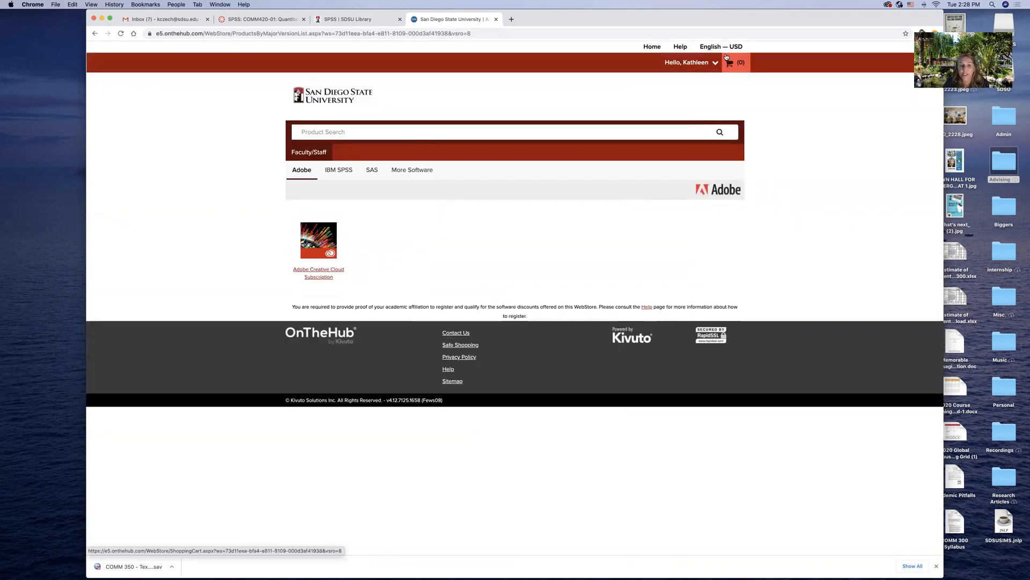
- Separate the OnTheHub store into its own window and place it beside the library's SPSS instructions
left_click_drag(850, 27, 880, 72)
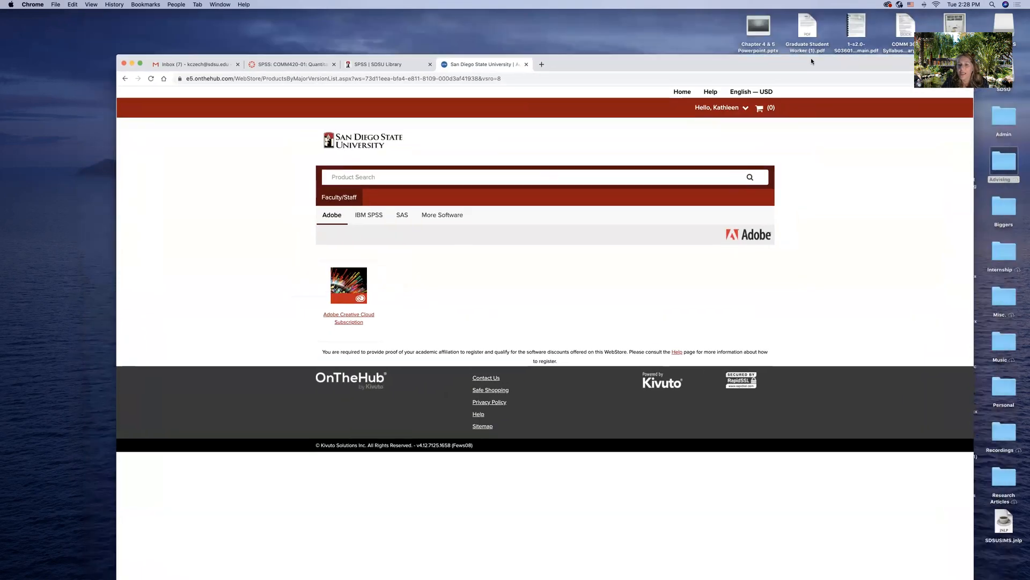
left_click(407, 67)
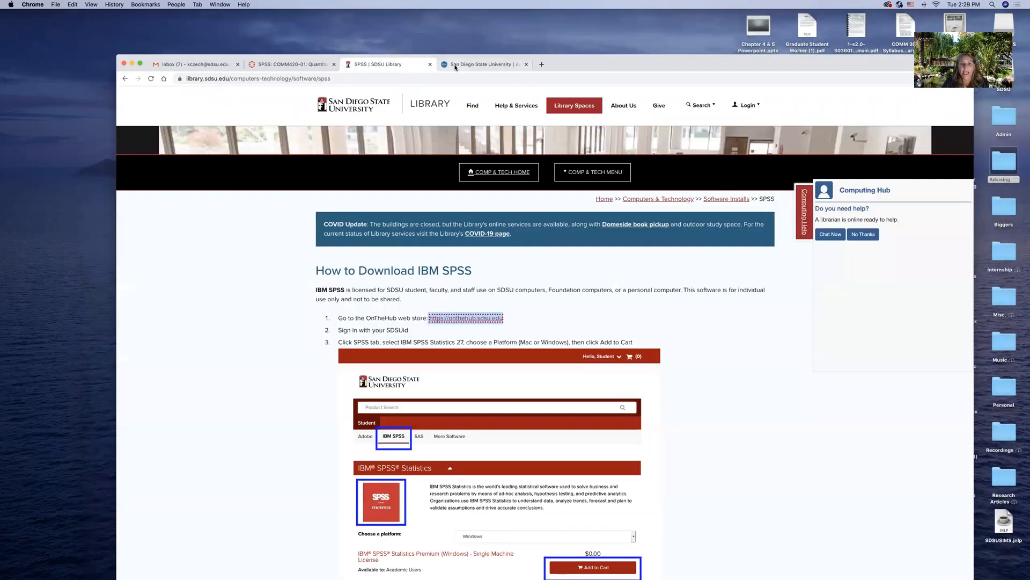
left_click(483, 64)
left_click_drag(483, 65, 667, 318)
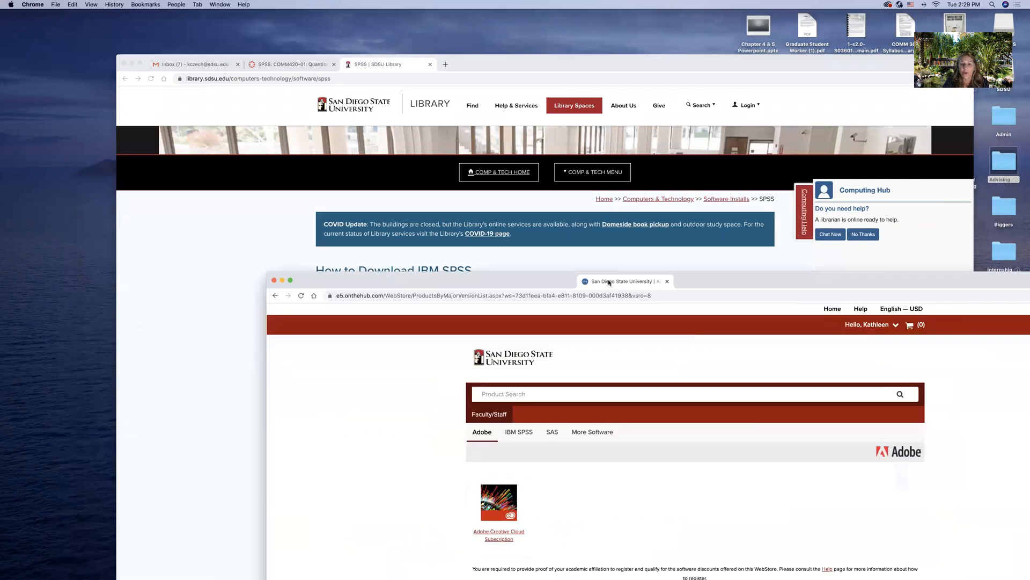
left_click_drag(653, 63, 336, 3)
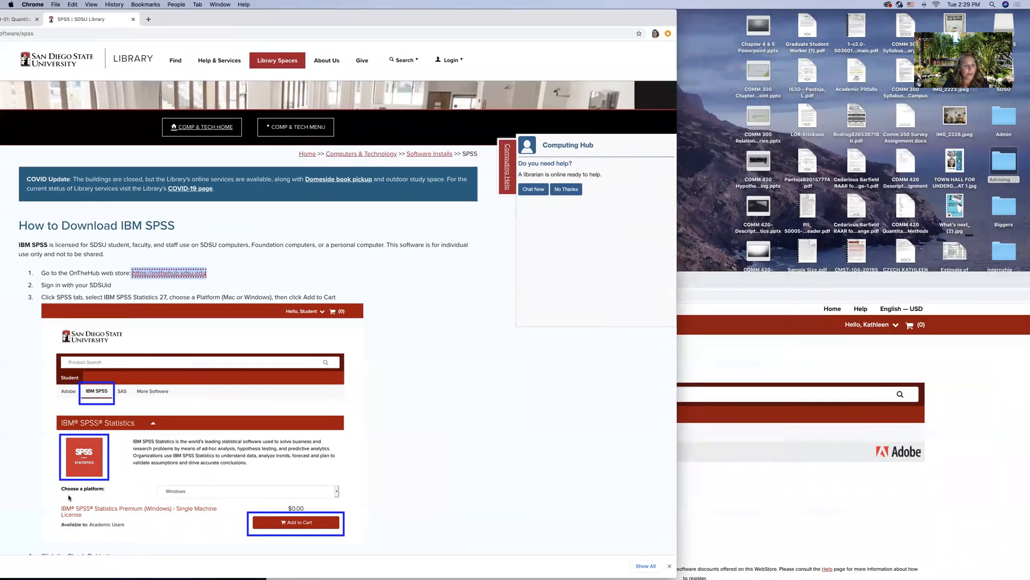
left_click_drag(733, 281, 845, 28)
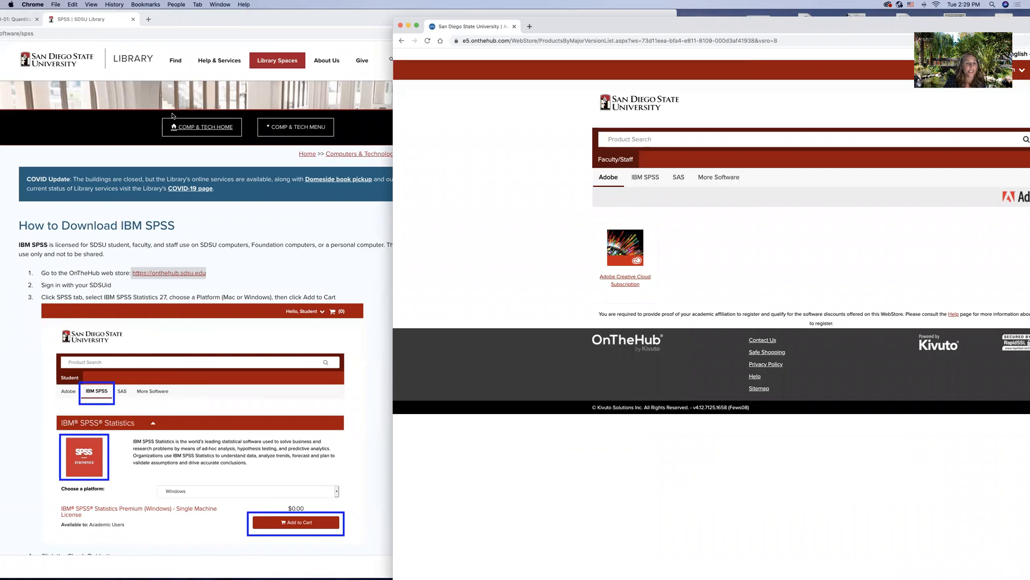
- Show the store's IBM SPSS products, check the instructions for the version, and open the IBM SPSS Statistics 27 product page
left_click(651, 179)
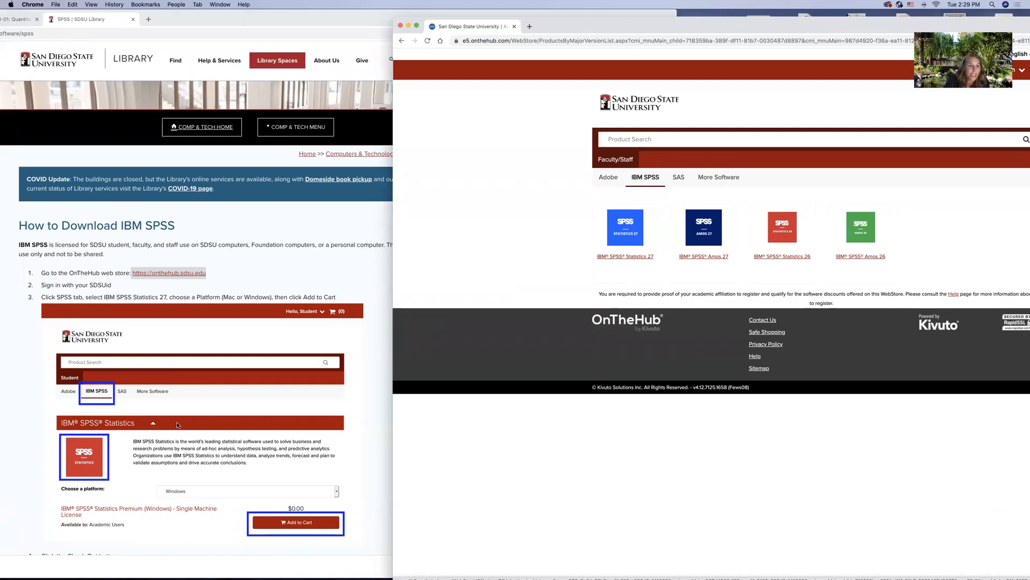
scroll(162, 302, "down", 3)
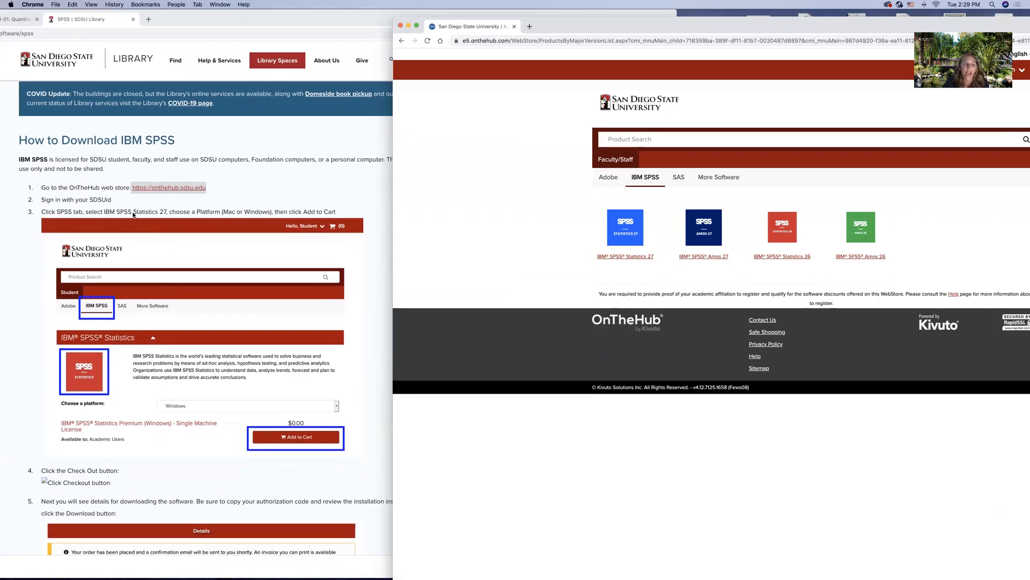
left_click(133, 212)
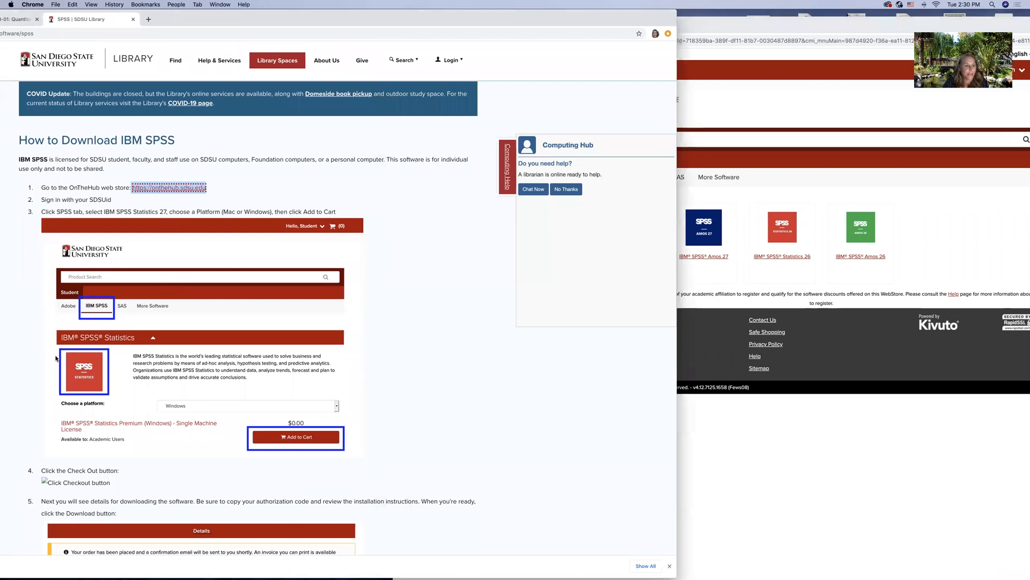
left_click(714, 280)
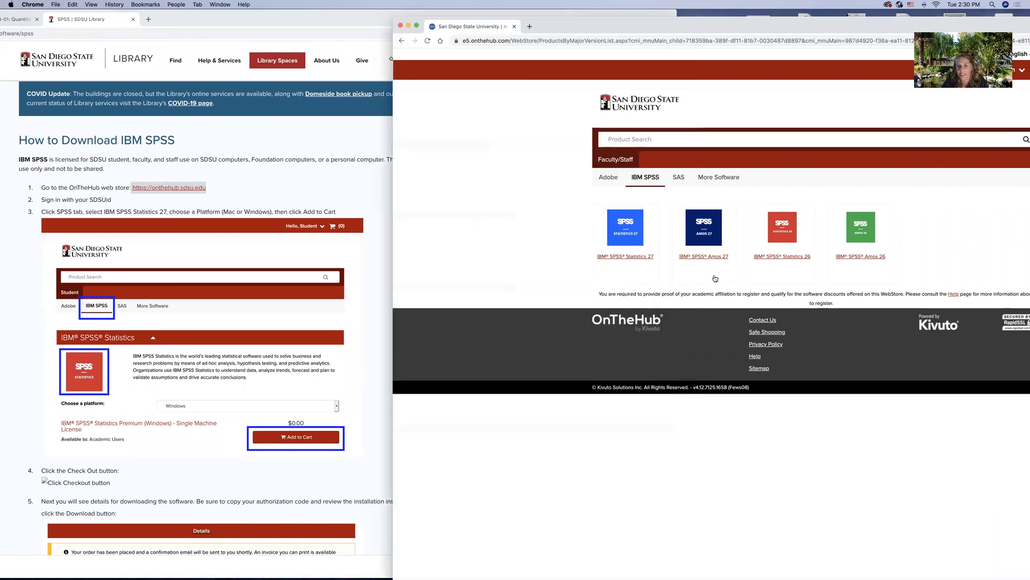
left_click(626, 234)
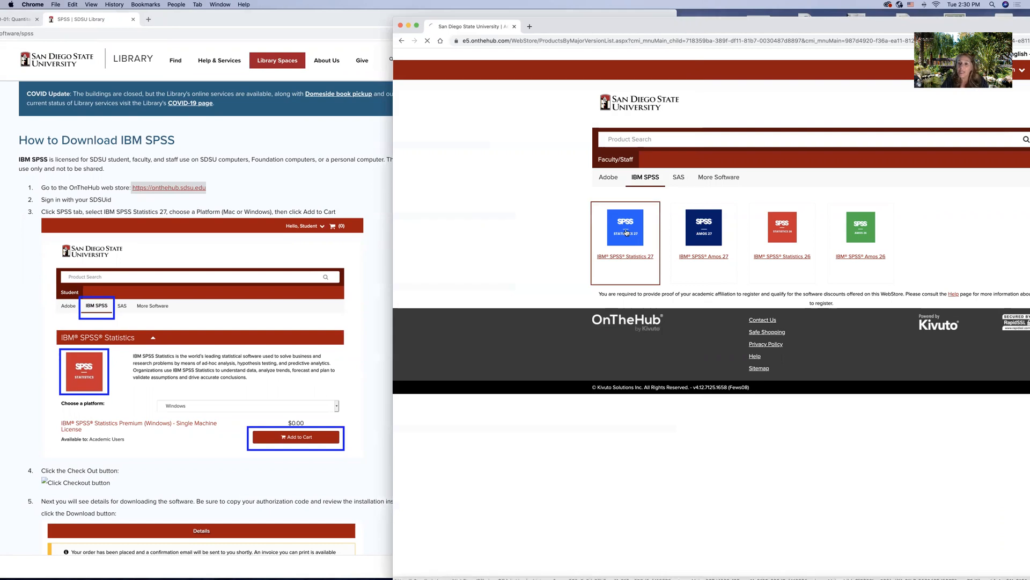
- Choose Mac as the platform for IBM SPSS Statistics 27 and try to add the single machine license to the cart
left_click_drag(857, 27, 800, 20)
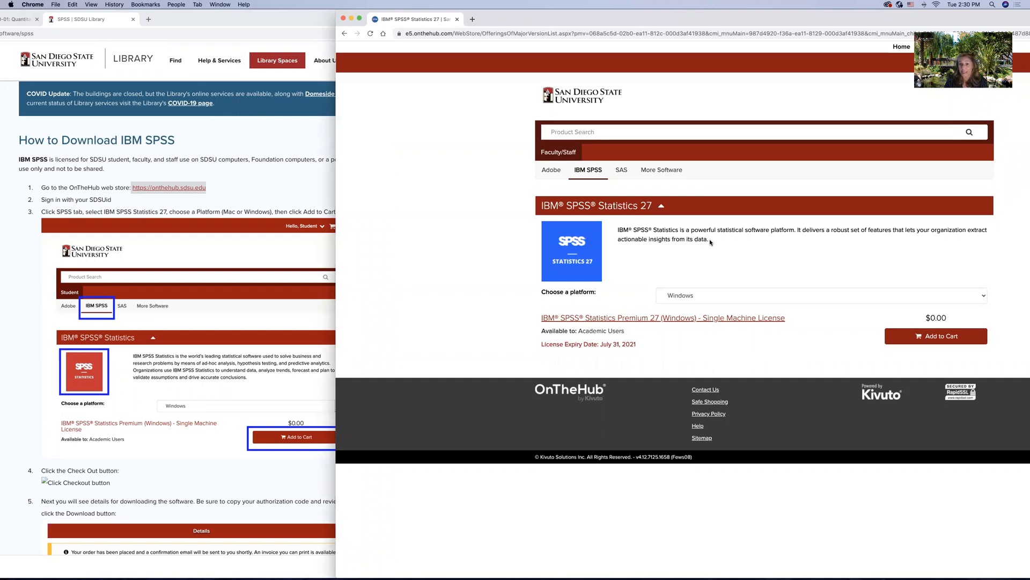
left_click(985, 294)
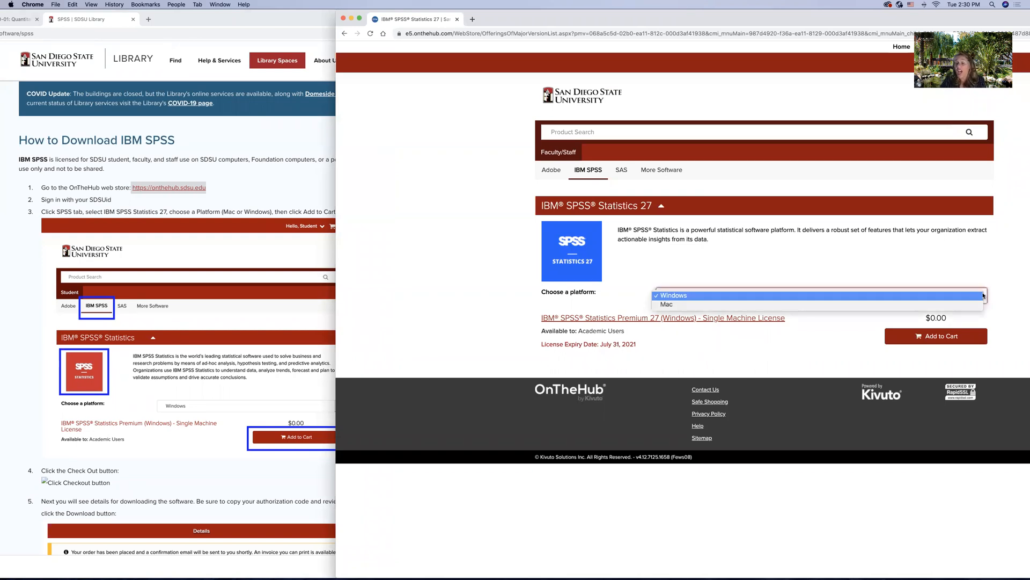
left_click(667, 304)
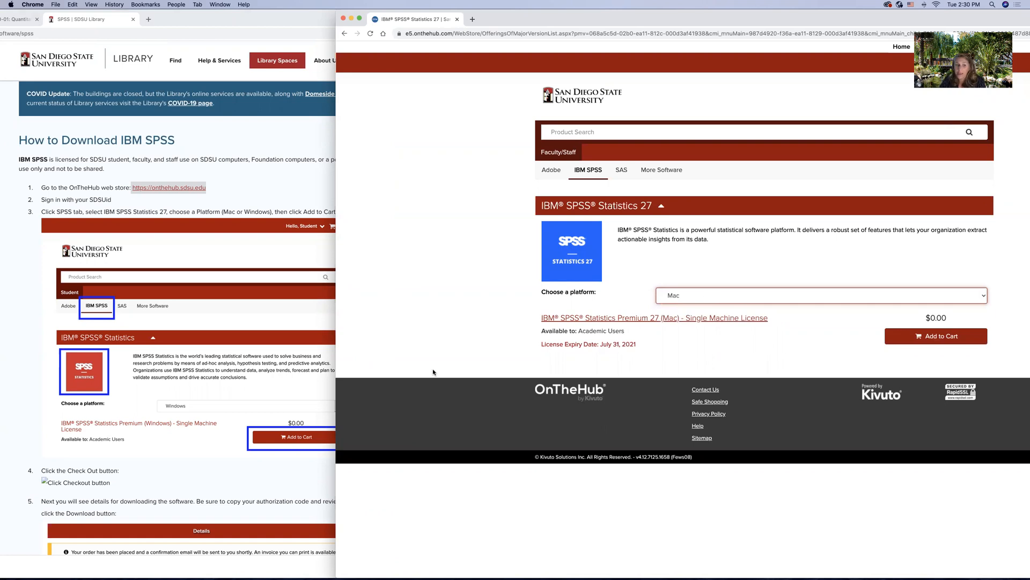
scroll(264, 424, "down", 5)
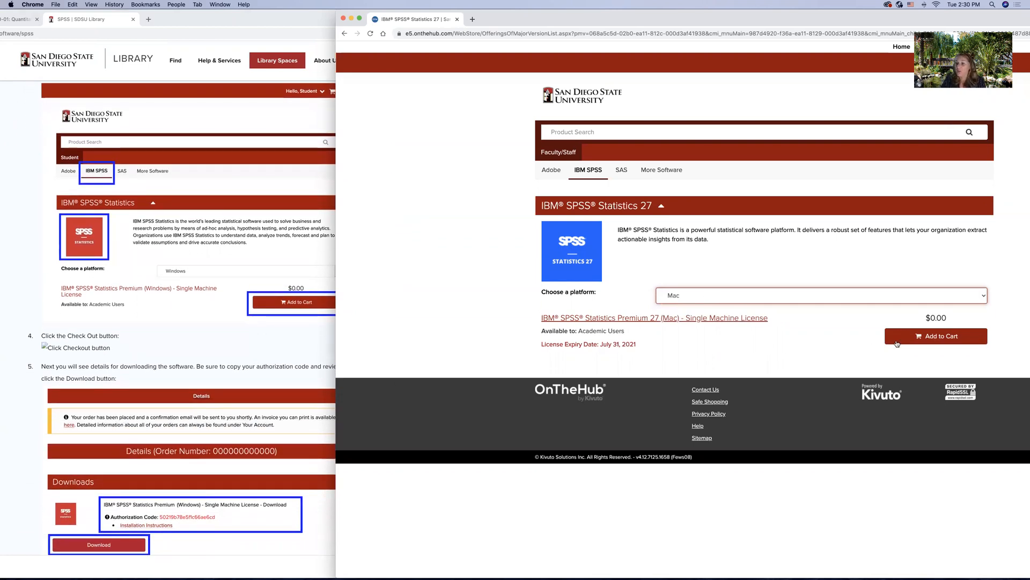
left_click(928, 337)
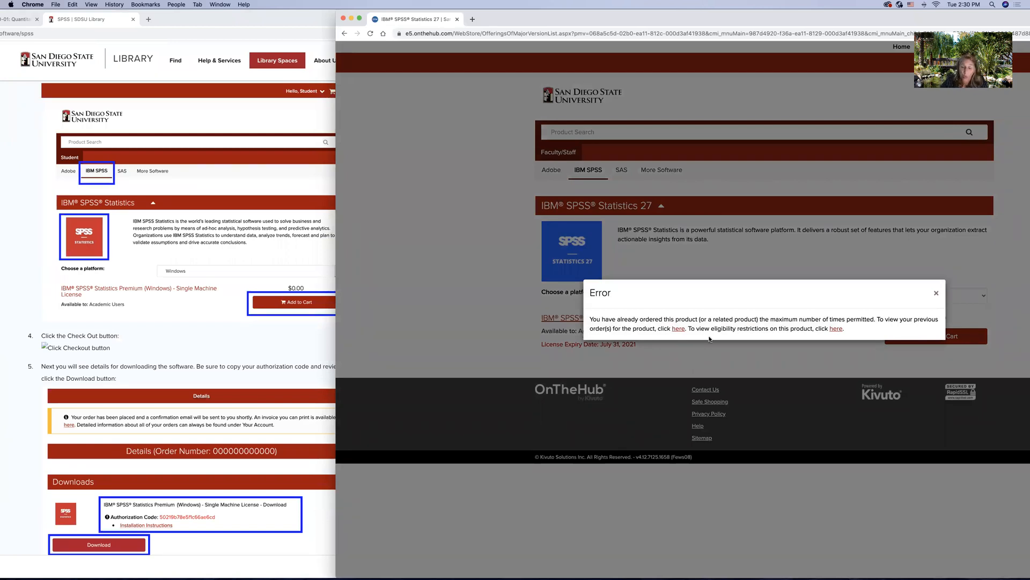
left_click(936, 293)
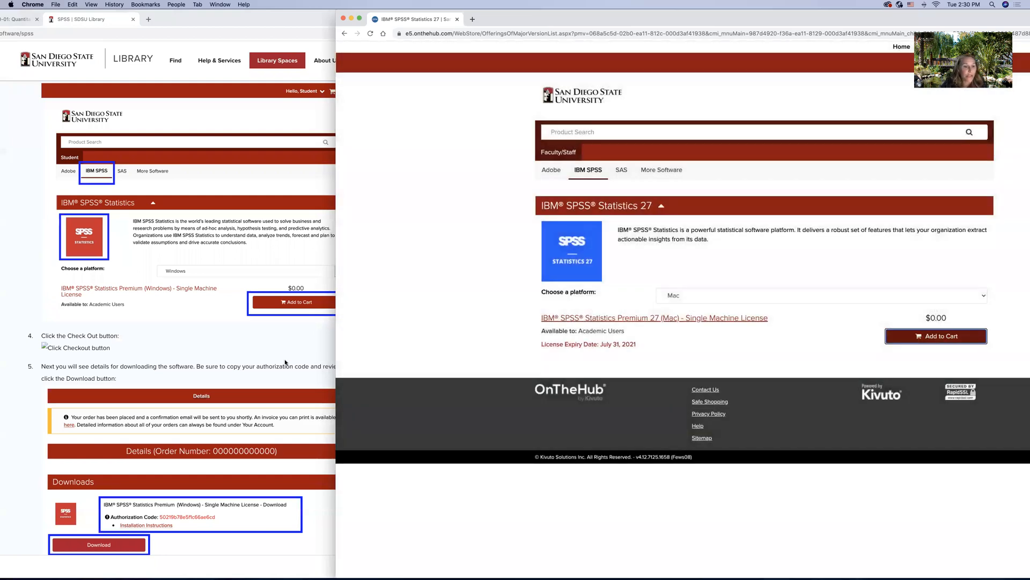
- Review the library page's instructions on checkout details, authorization code, download and the SPSS installation steps
left_click(286, 365)
scroll(287, 364, "down", 5)
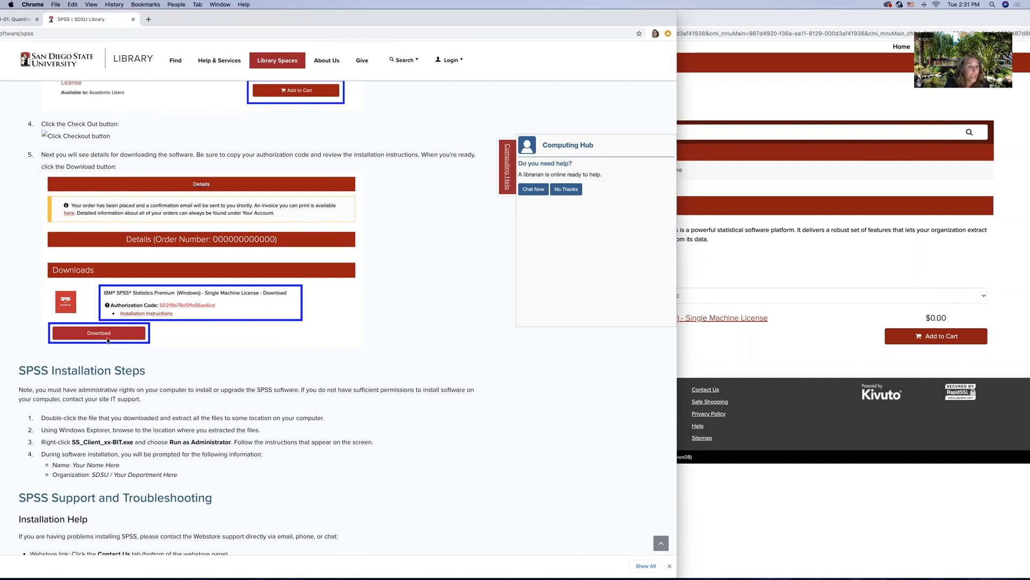
scroll(107, 339, "down", 5)
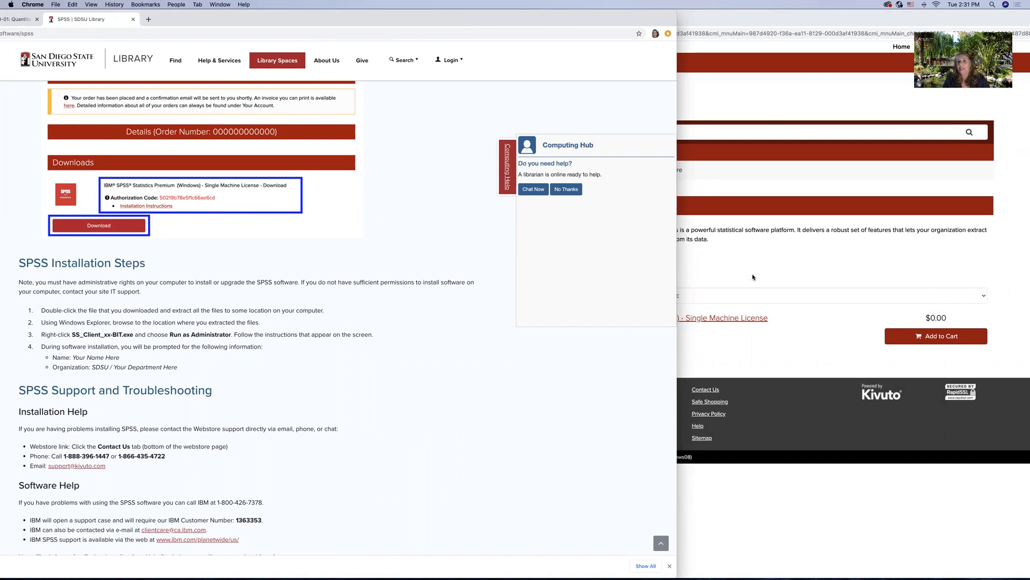
- Close the OnTheHub store window and show the Descriptive Statistics module among the COMM420-01-Fall2020 course modules
left_click(786, 21)
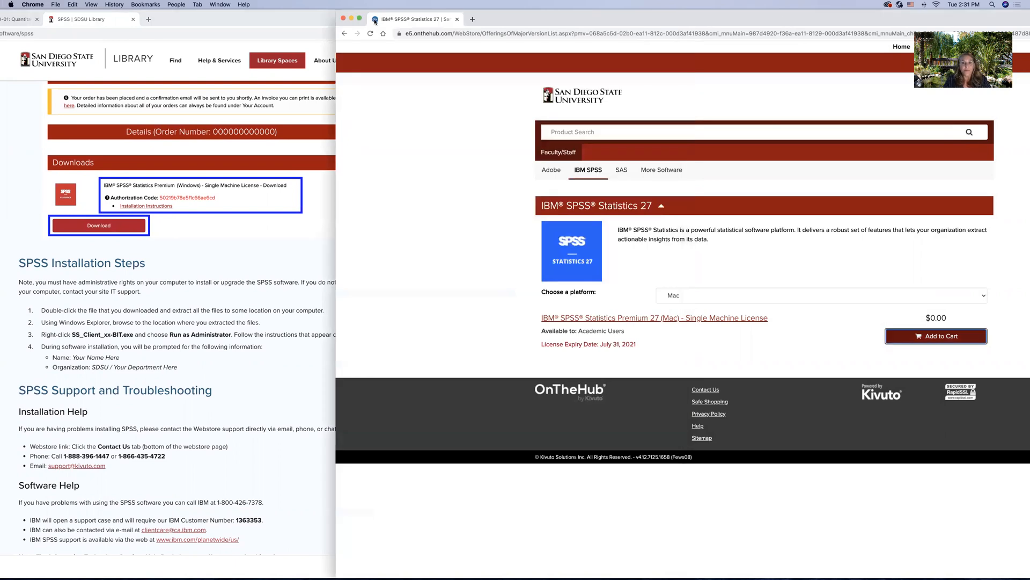
left_click(342, 19)
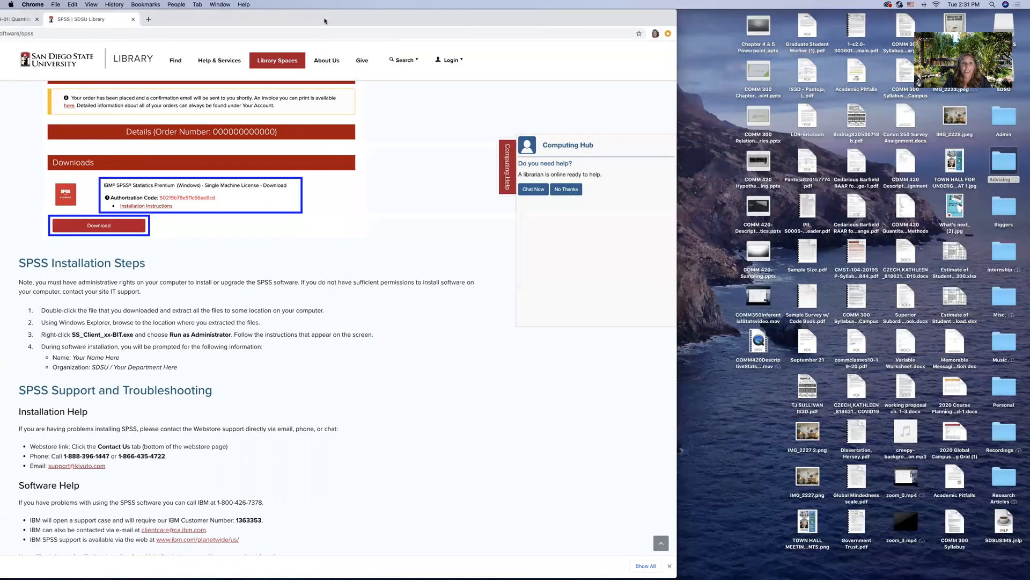
double_click(198, 21)
left_click(198, 22)
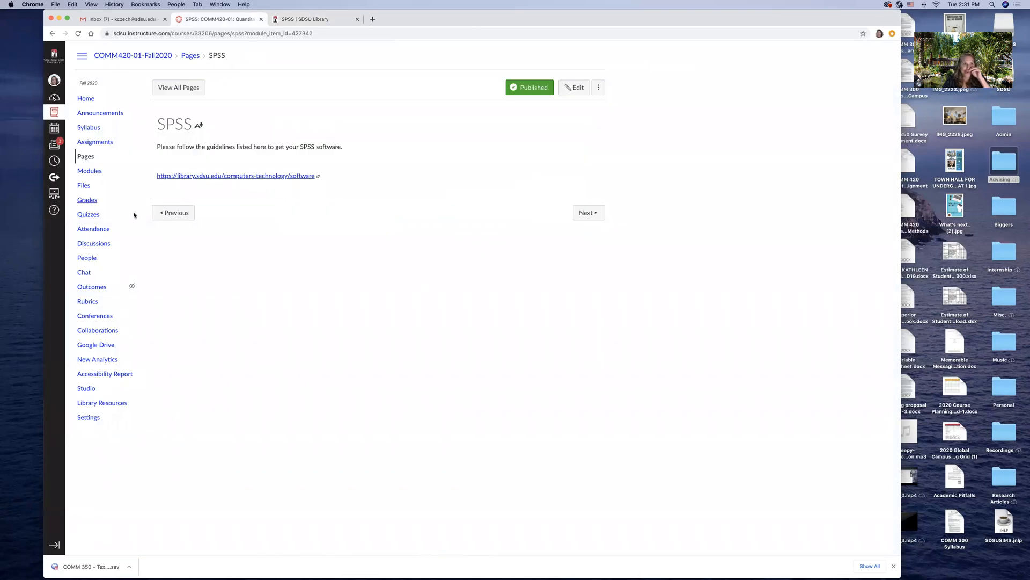
left_click(89, 171)
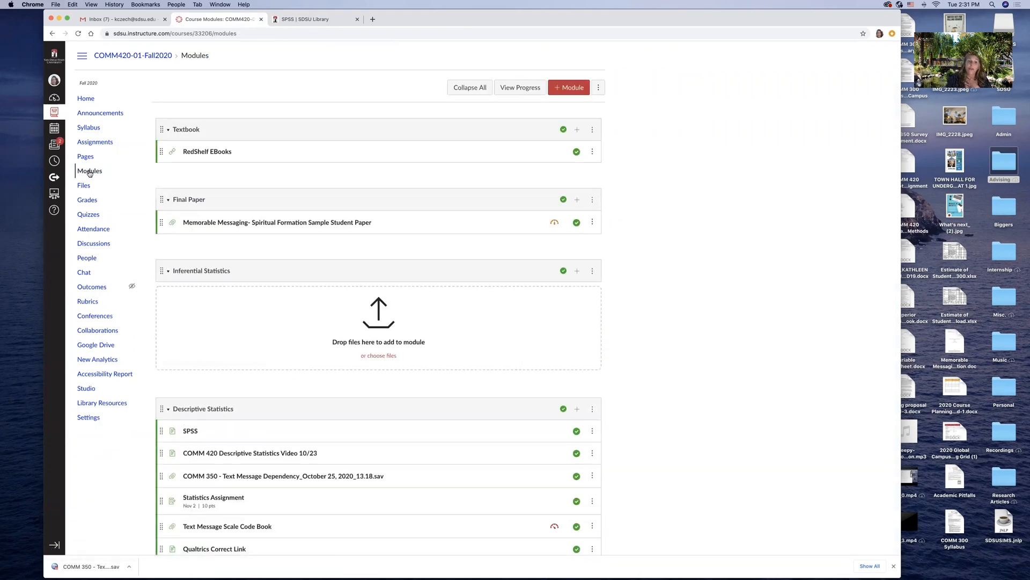
scroll(392, 322, "down", 5)
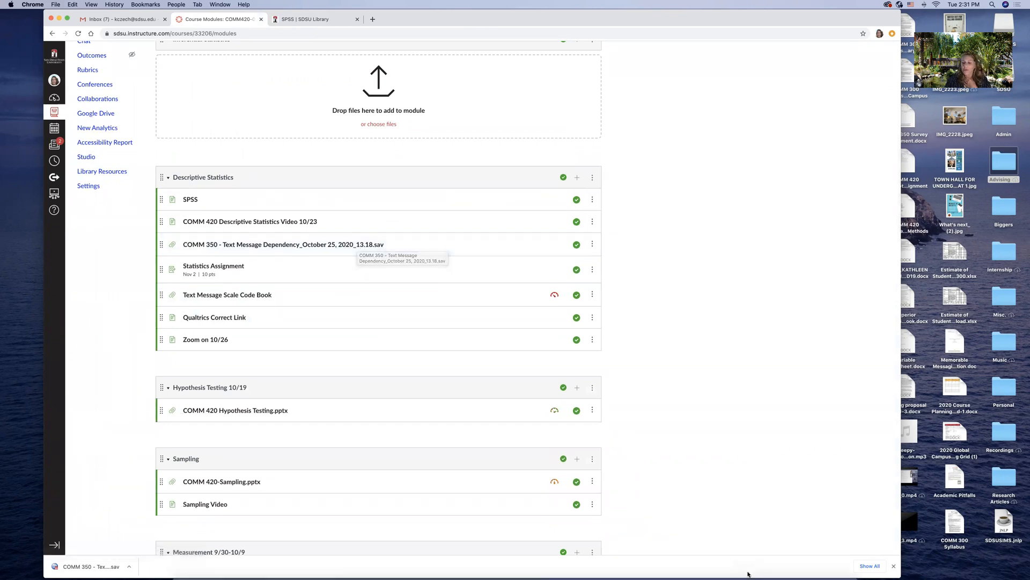
- Launch SPSS Statistics from the IBM SPSS Statistics 27 folder in the Mac's Applications
mouse_move(746, 573)
left_click(182, 569)
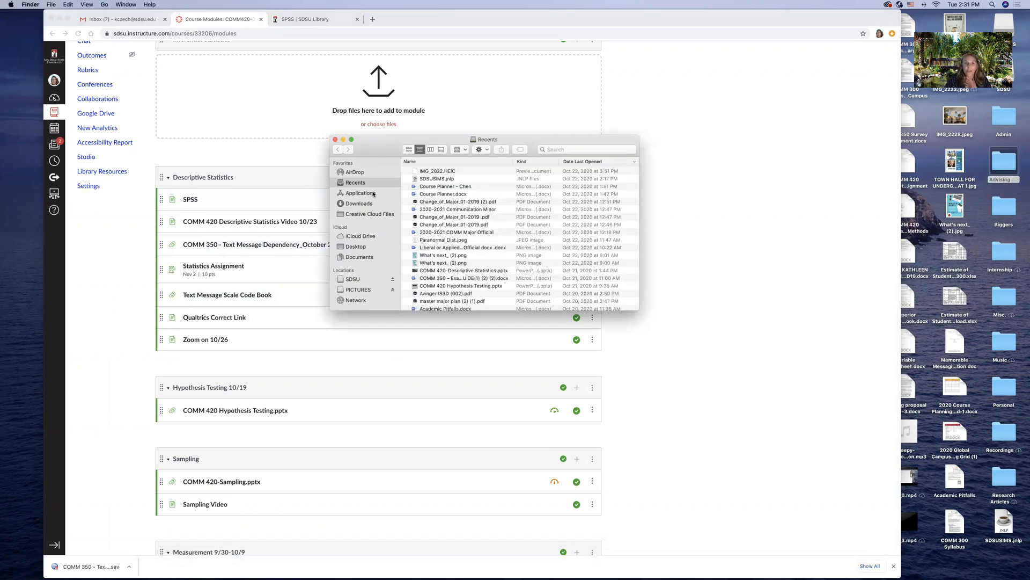
left_click(374, 194)
scroll(440, 269, "down", 5)
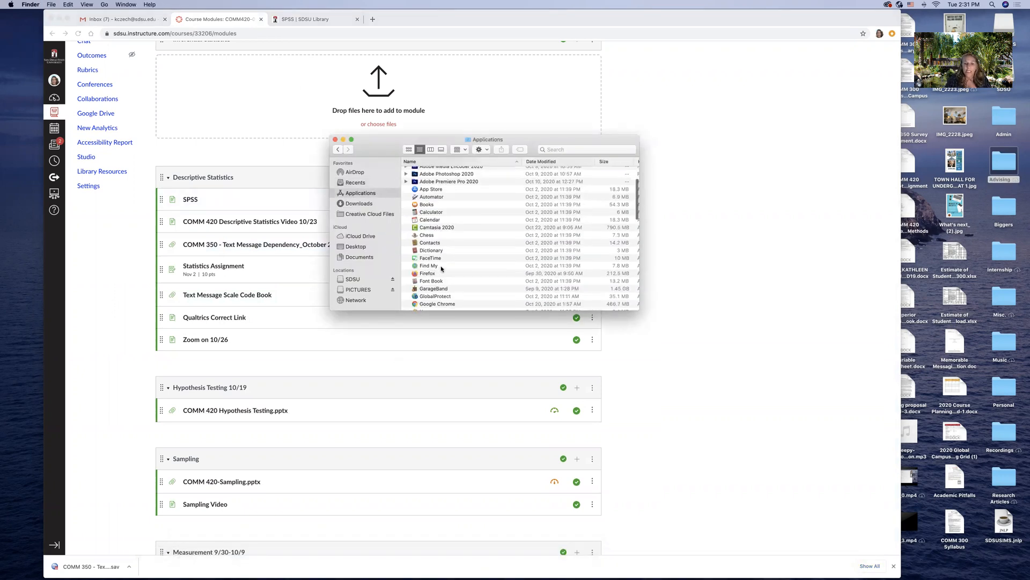
scroll(439, 270, "down", 1)
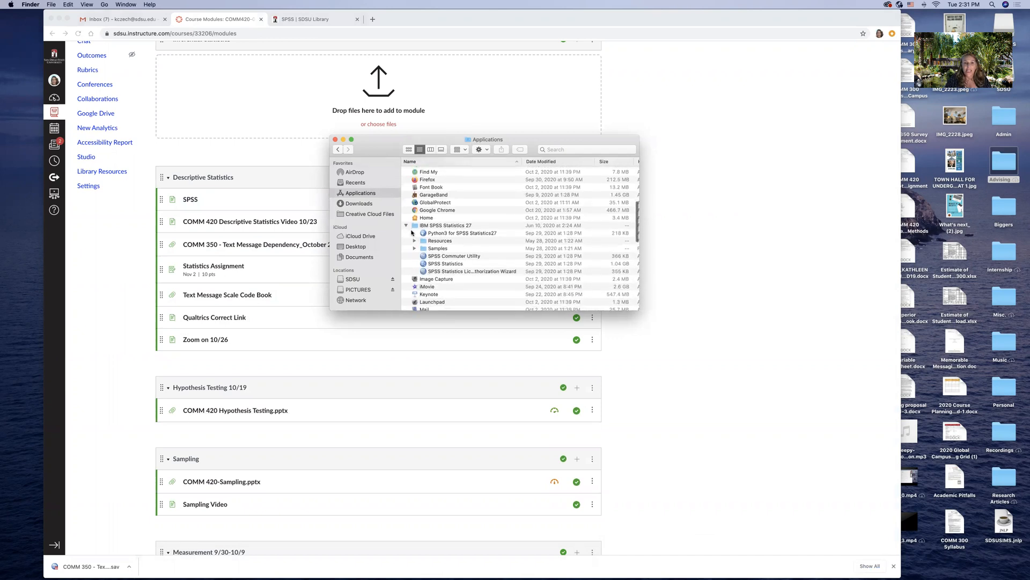
scroll(448, 227, "up", 1)
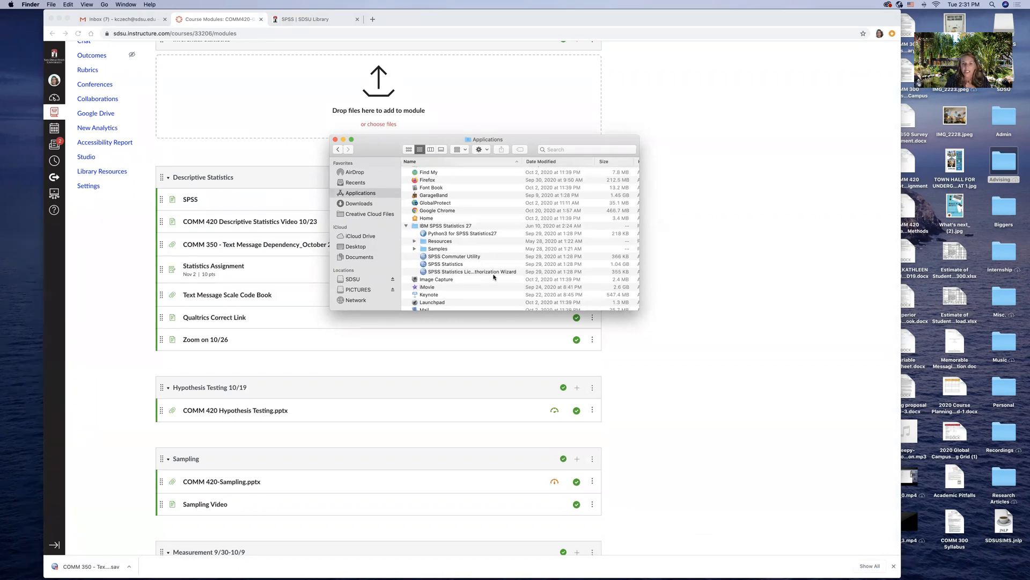
double_click(455, 264)
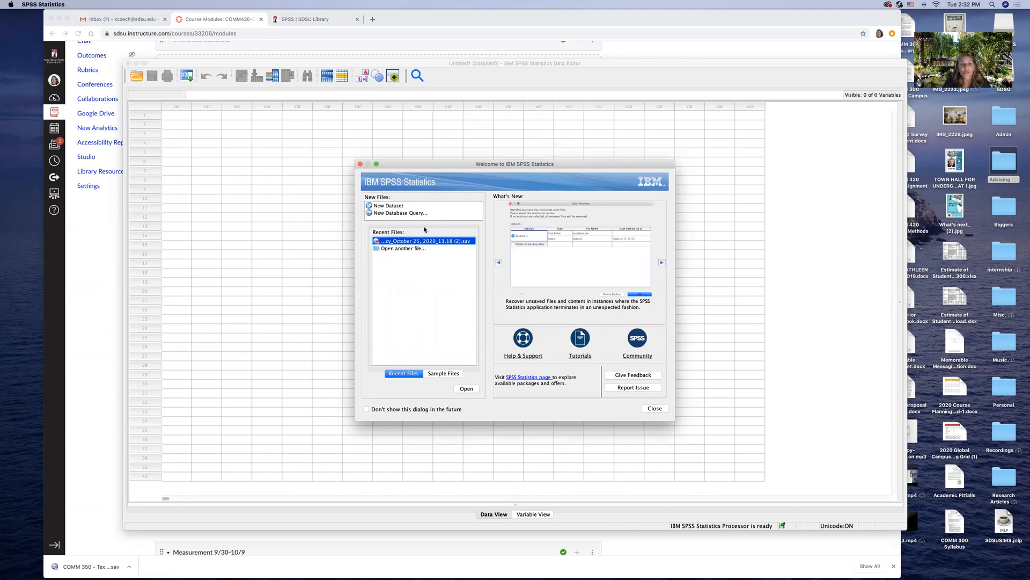
left_click(382, 249)
double_click(383, 249)
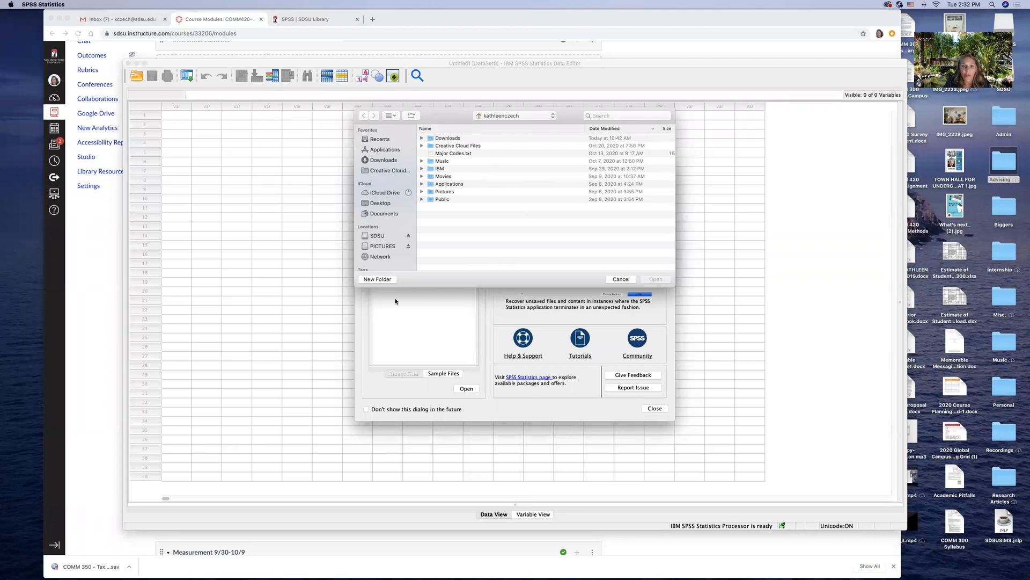
left_click(620, 279)
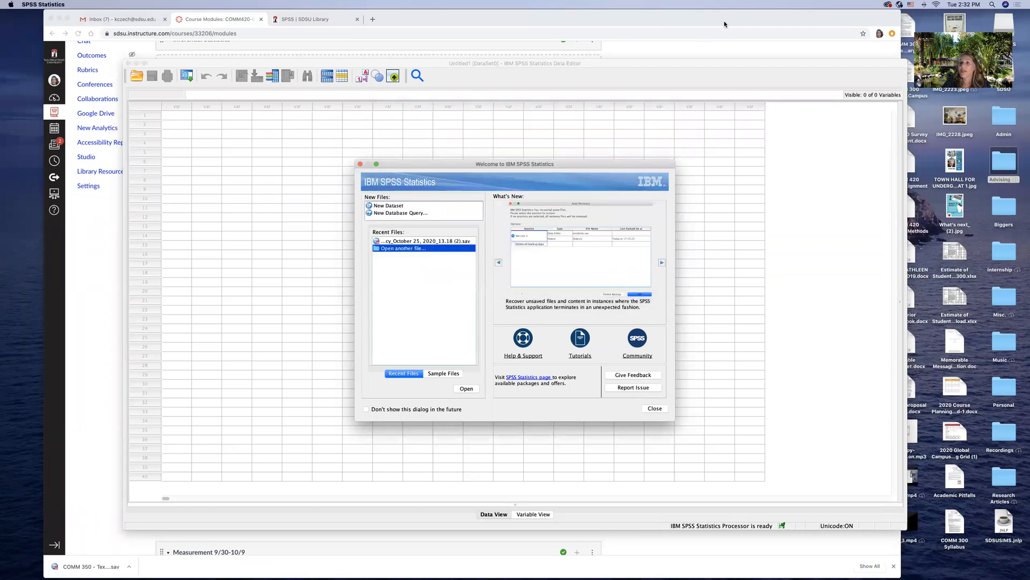
- Clear the SPSS and Finder windows out of the way and download the COMM 350 Text Message Dependency .sav file from the course
left_click_drag(609, 65, 976, 285)
left_click_drag(410, 167, 816, 163)
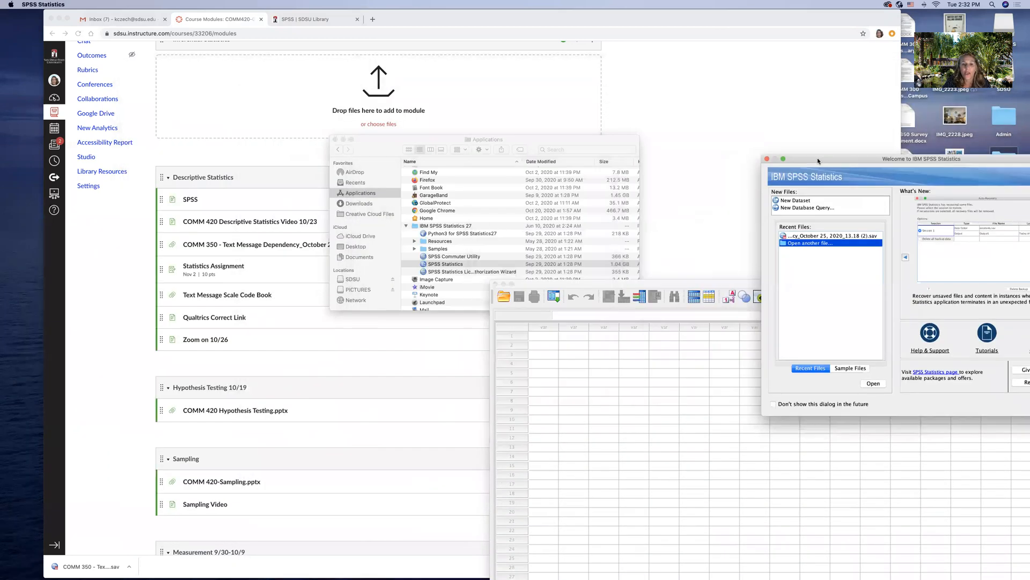
left_click(335, 139)
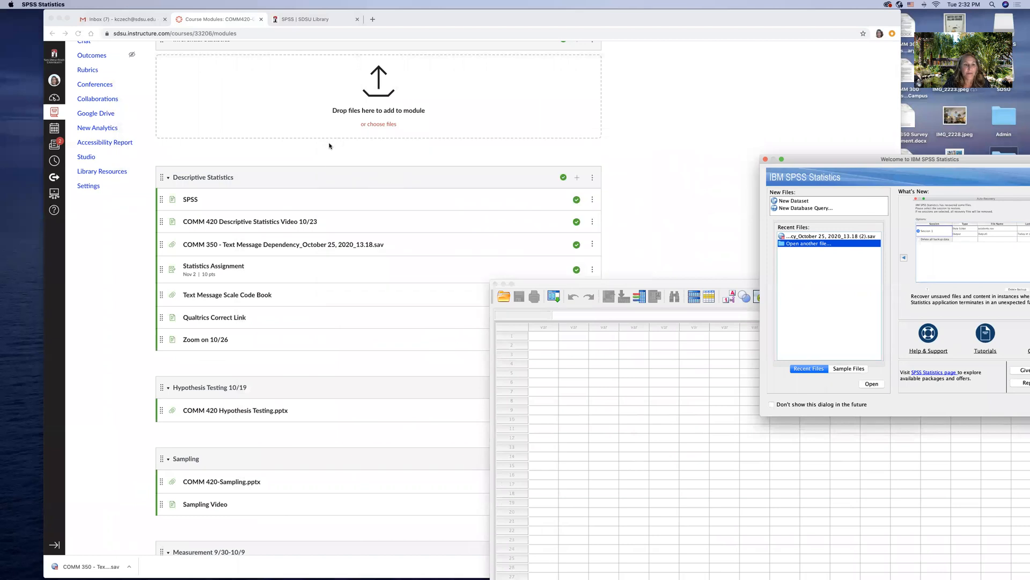
left_click(262, 246)
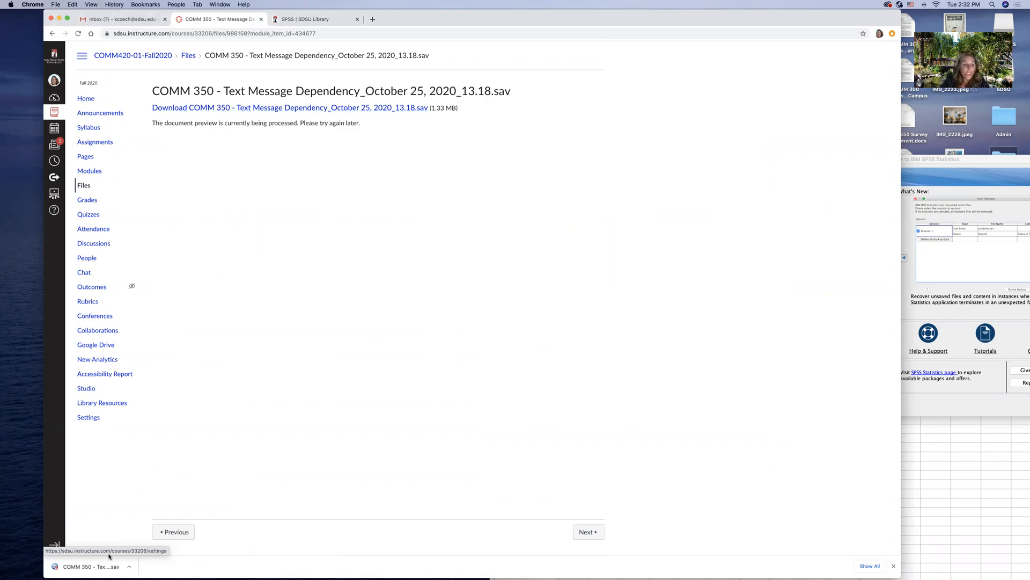
left_click(307, 110)
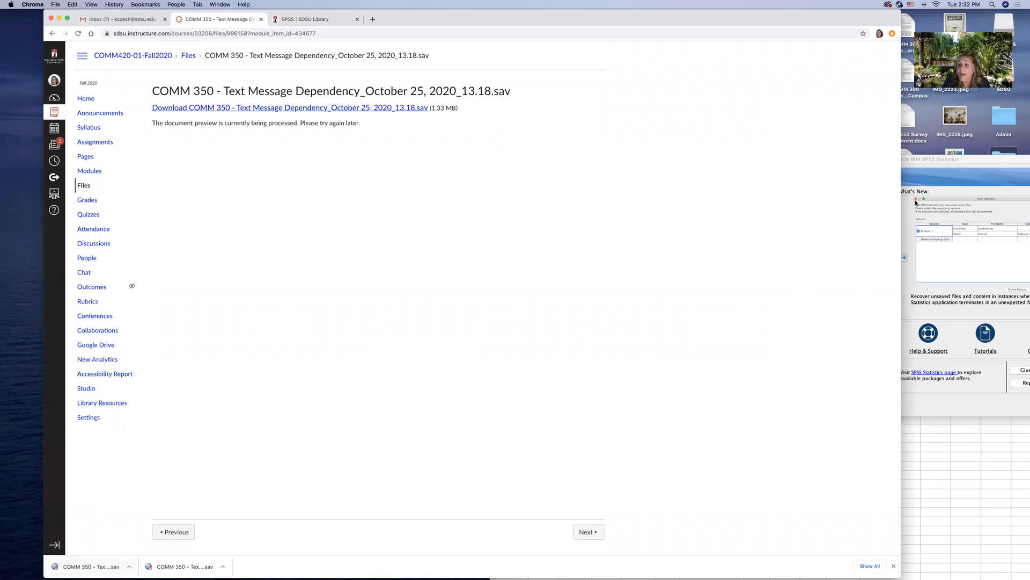
- Open COMM 350 - Text Message Dependency_October 25, 2020_13.18 (4).sav from Downloads in SPSS Statistics
left_click_drag(997, 161, 581, 132)
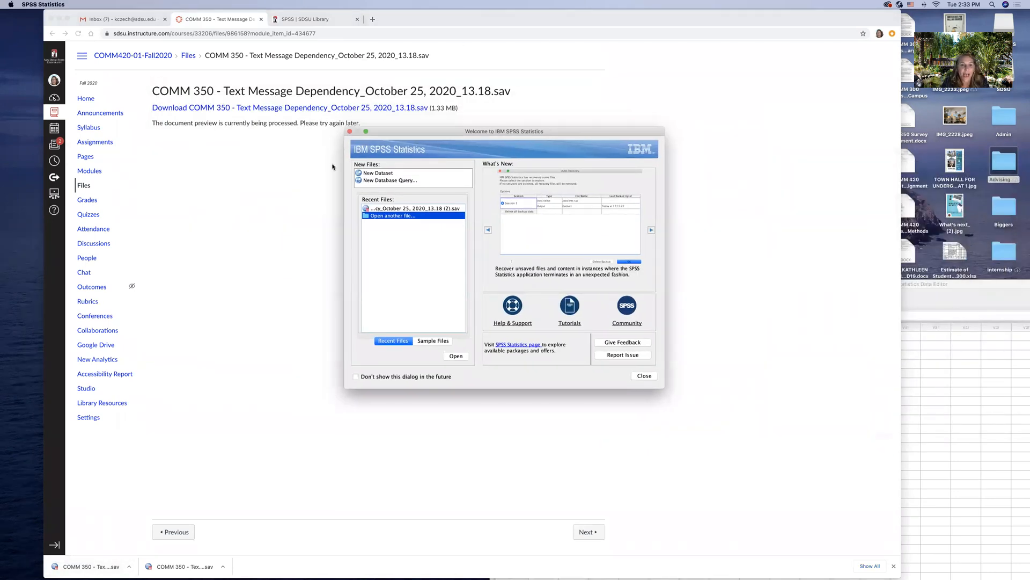
double_click(400, 218)
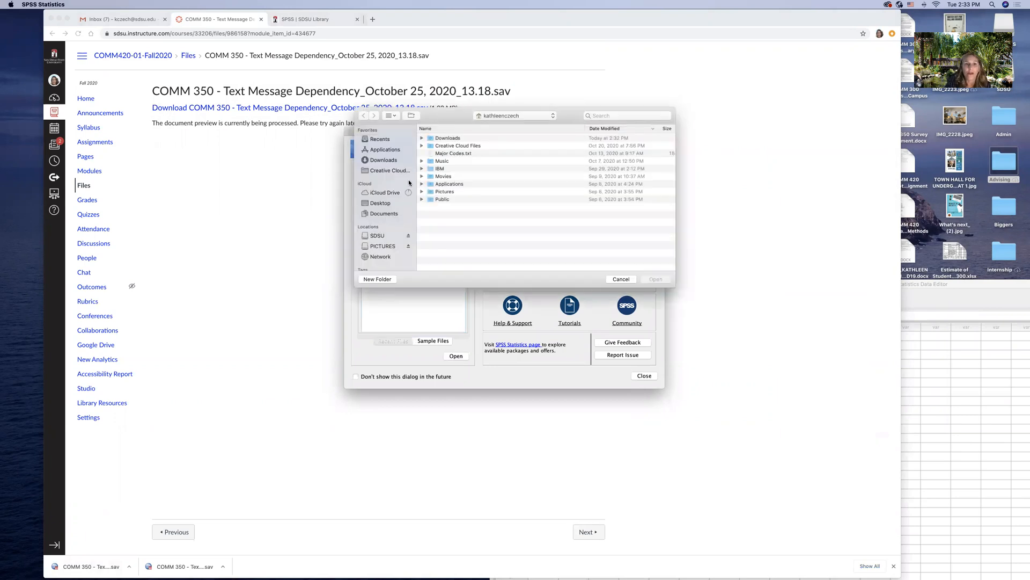
left_click(385, 161)
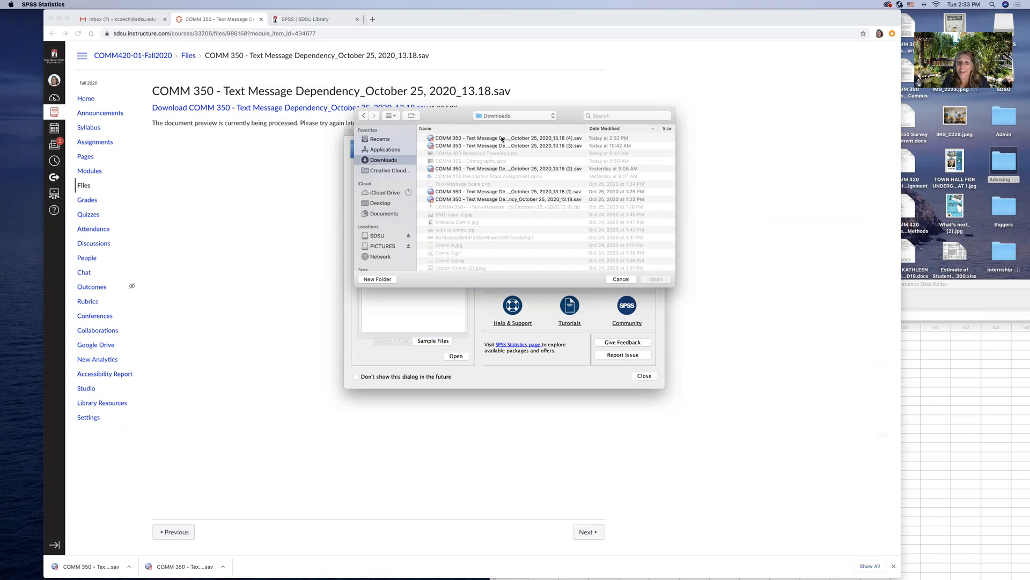
double_click(445, 139)
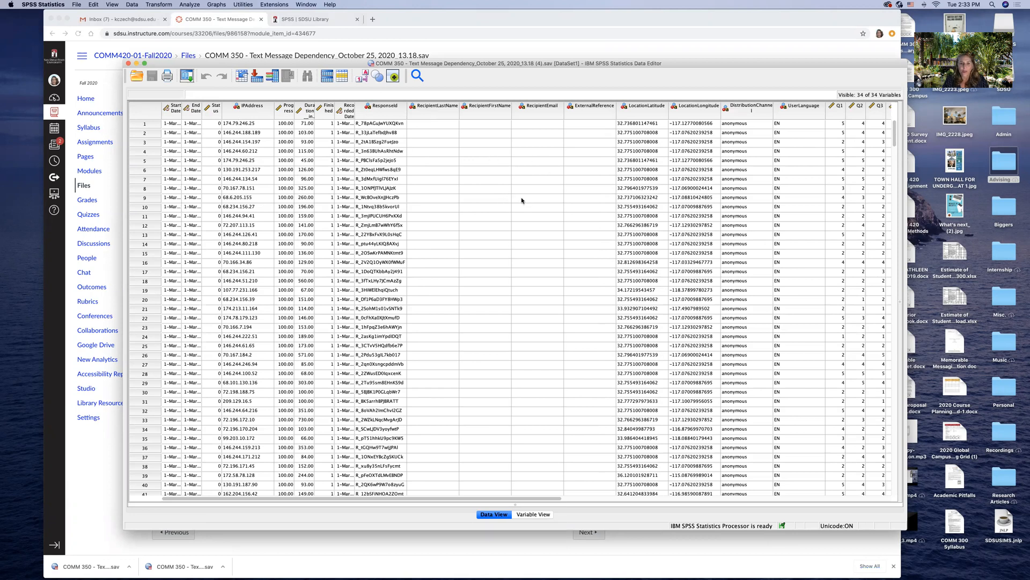
- Examine the dataset's columns from the respondent details across to questions Q1 to Q17 and the SC0 score
scroll(520, 203, "right", 5)
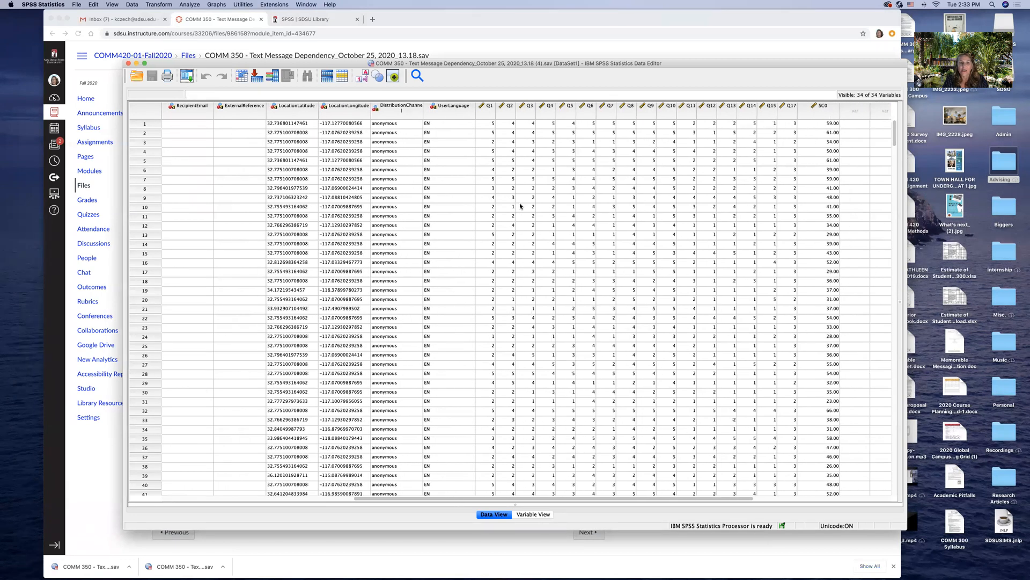
scroll(519, 205, "right", 5)
scroll(522, 206, "left", 2)
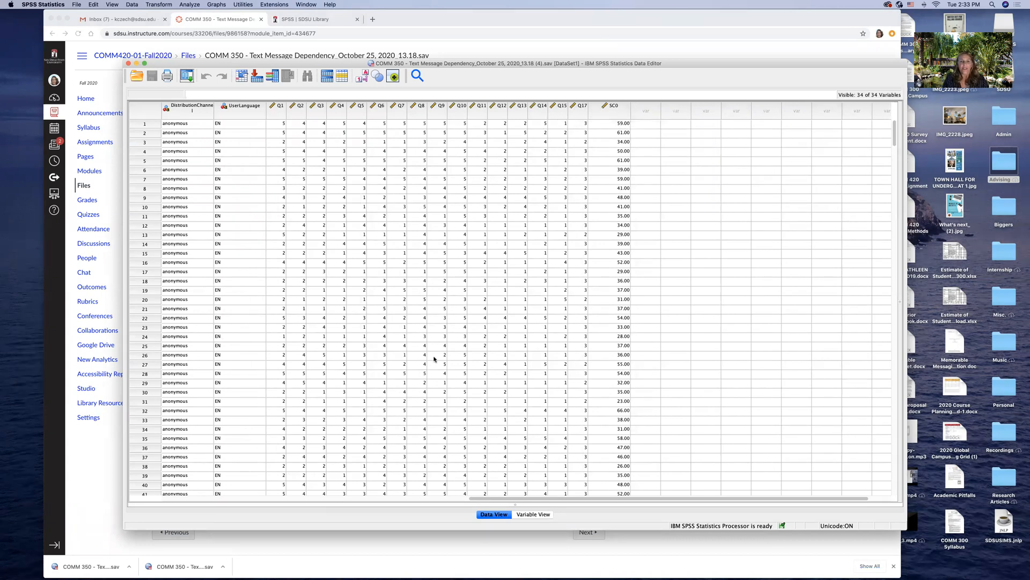
scroll(569, 244, "left", 10)
scroll(569, 246, "right", 10)
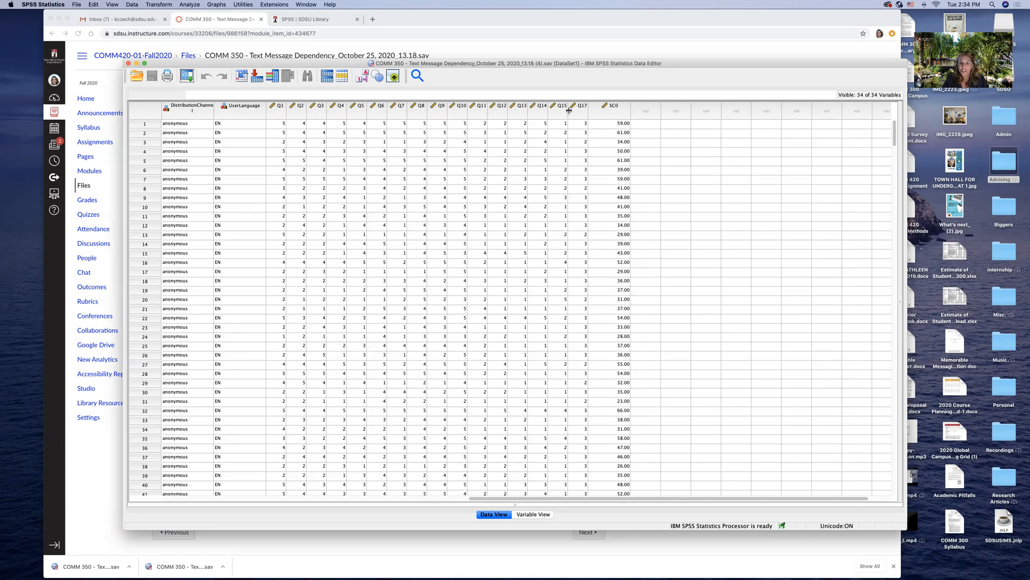
- Show the dataset's variable definitions and review the names StartDate through UserLanguage and the question variables starting at Q1
left_click(530, 514)
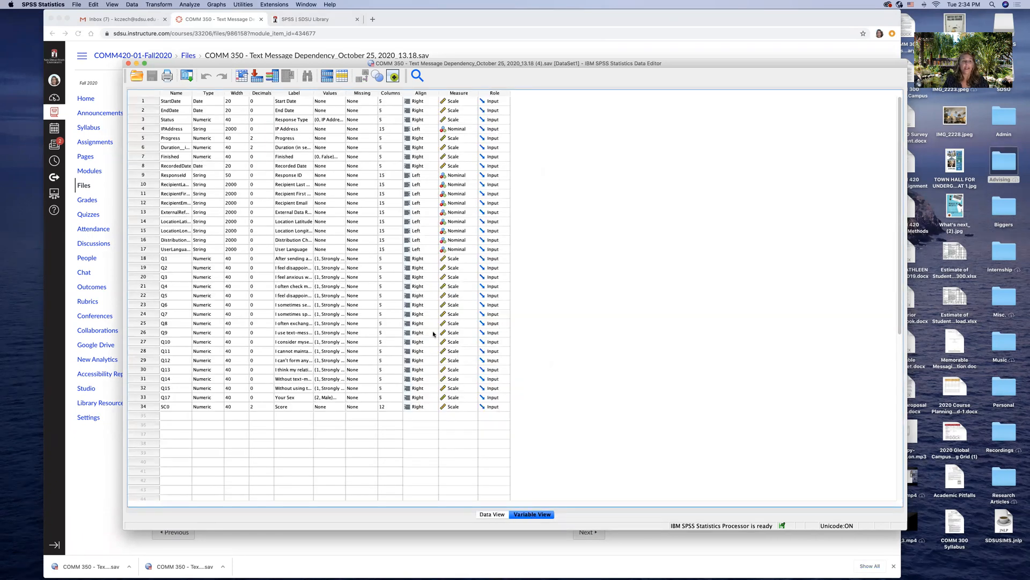
left_click_drag(174, 103, 236, 252)
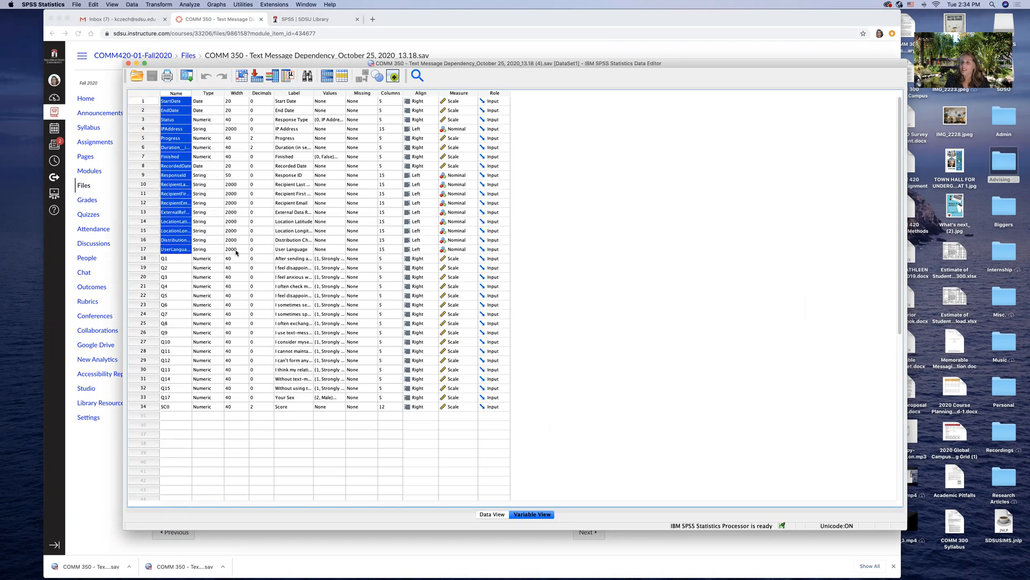
left_click(176, 261)
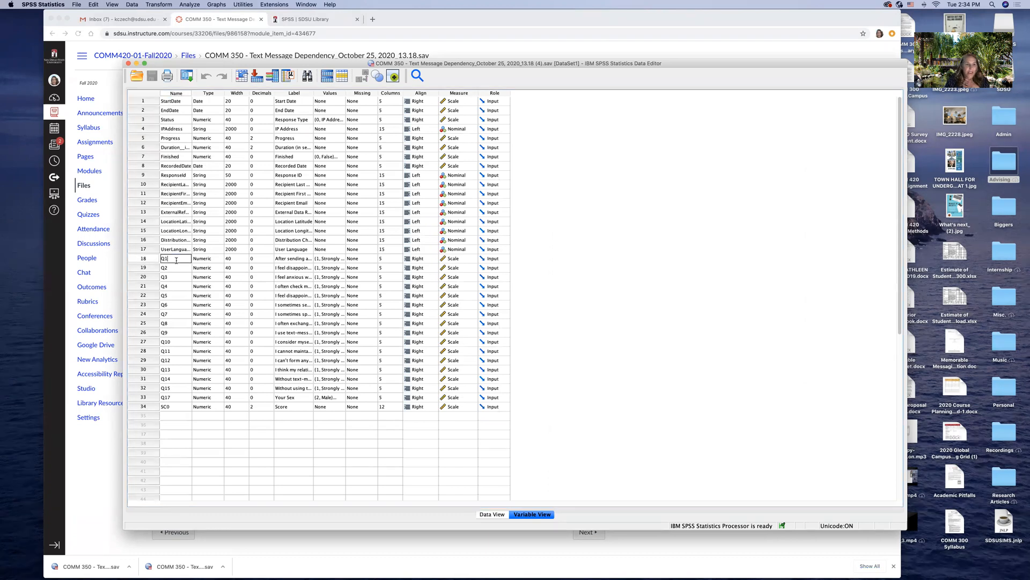
left_click(176, 268)
left_click(174, 278)
left_click(173, 287)
left_click(173, 297)
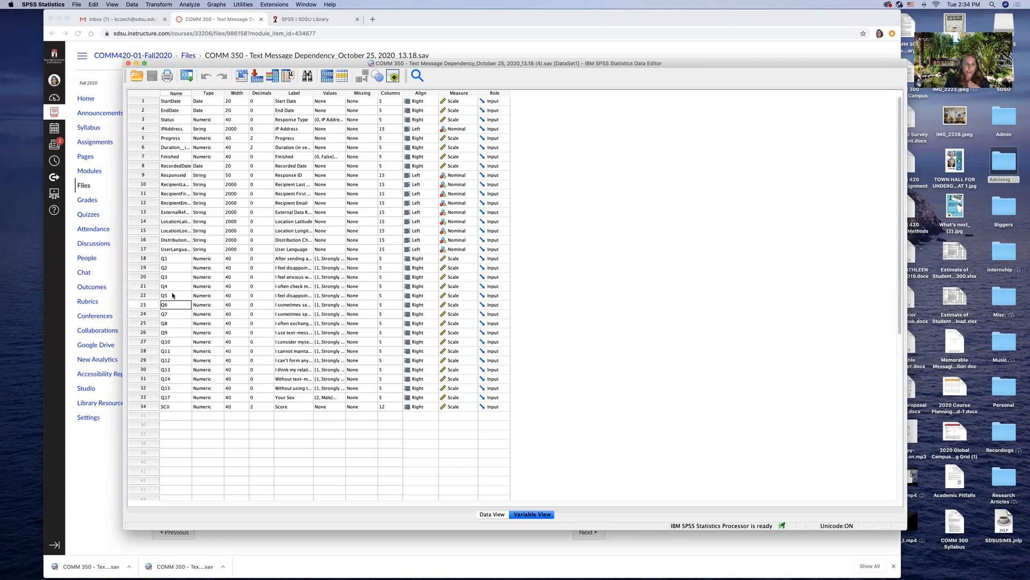
- Rename the variables Q1 and Q2 as ER1 and ER2
left_click(173, 259)
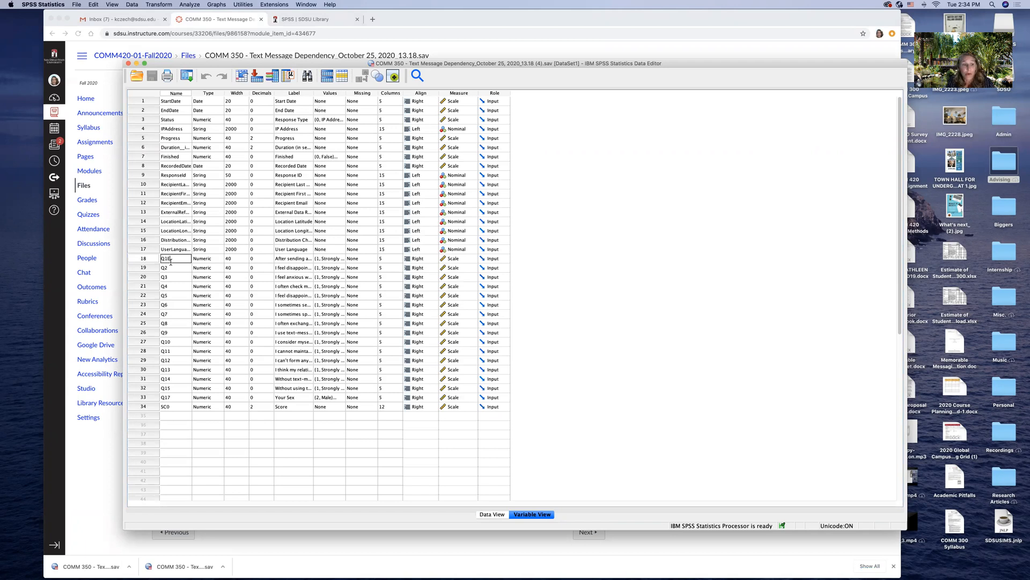
key("BackSpace")
key("BackSpace")
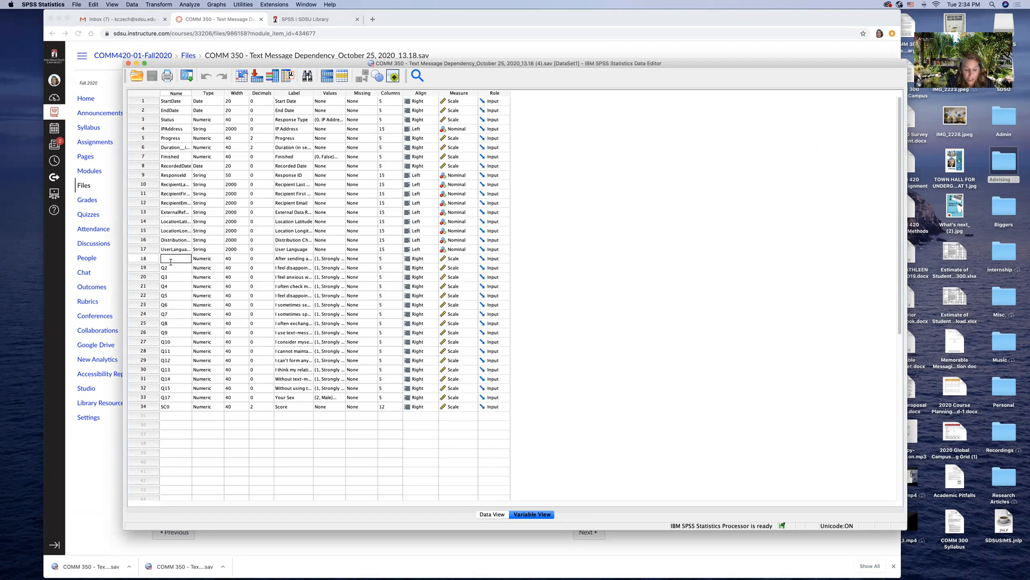
type("ER1")
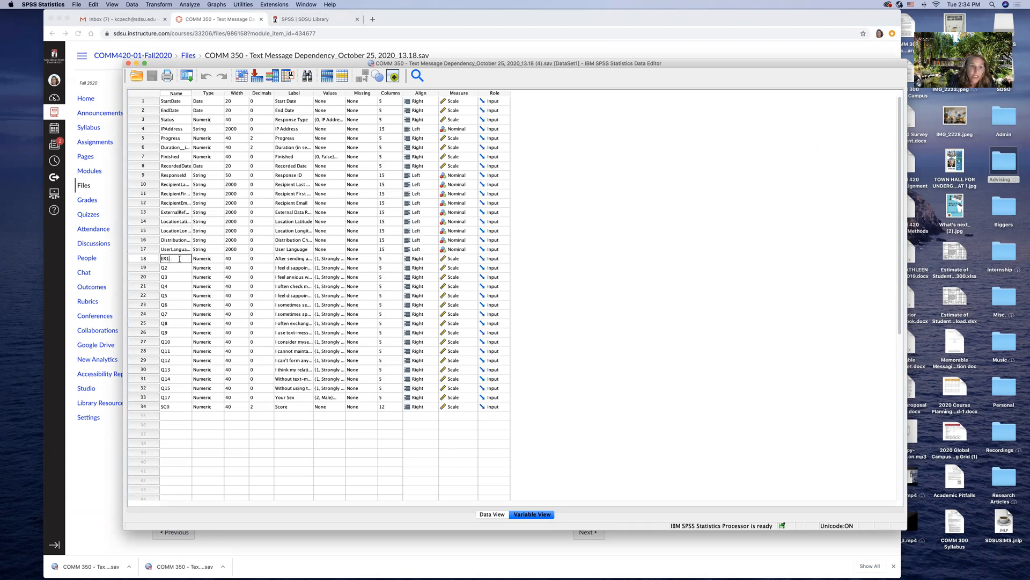
left_click(173, 268)
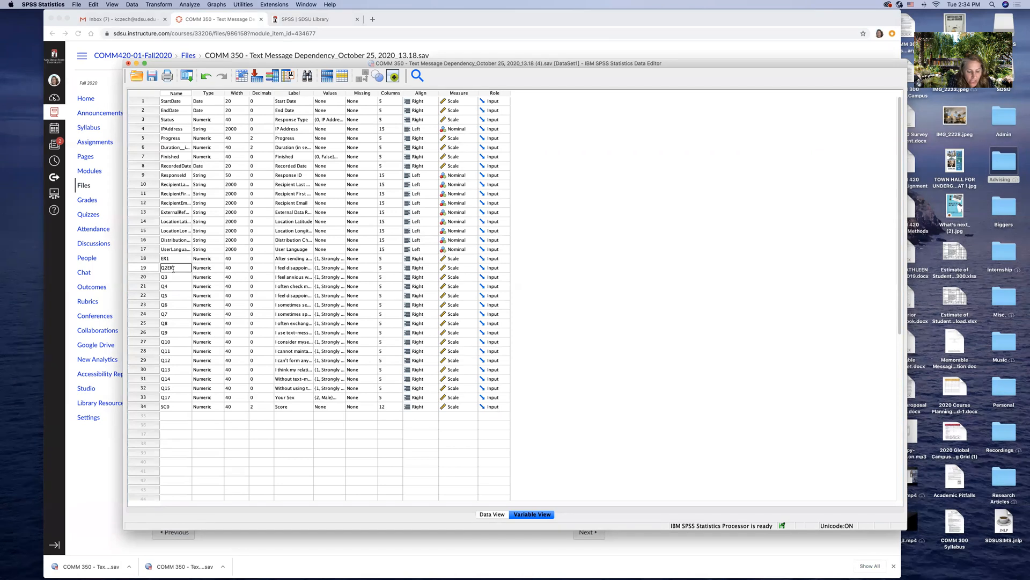
key("BackSpace")
key("BackSpace")
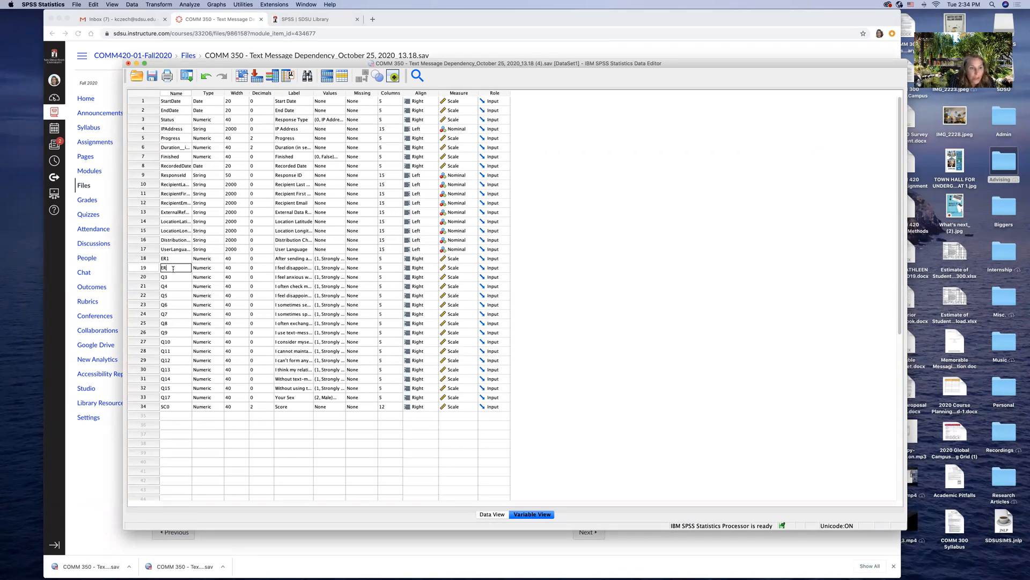
- Rename the variable Q3 as ER3
left_click(173, 277)
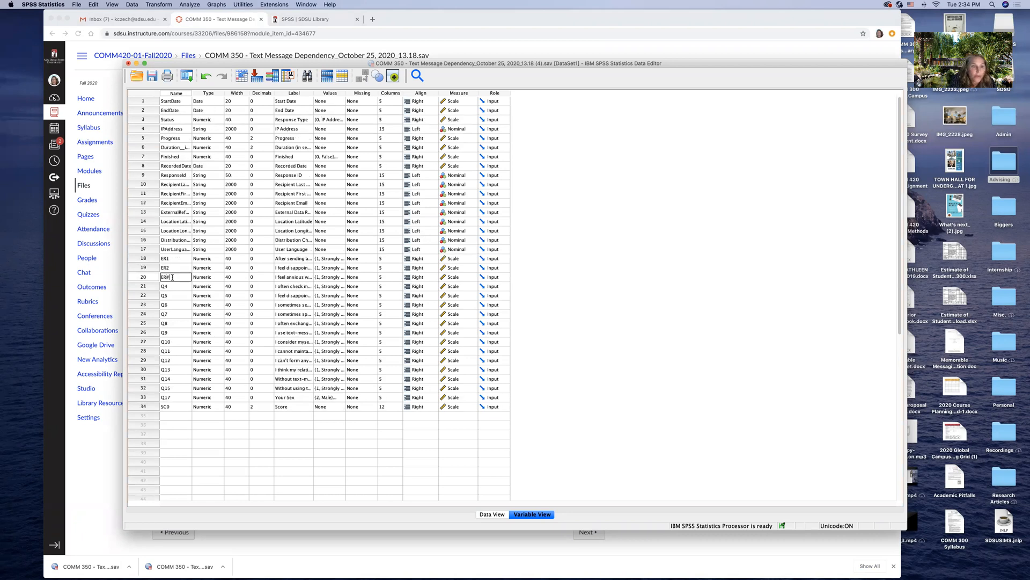
left_click(177, 277)
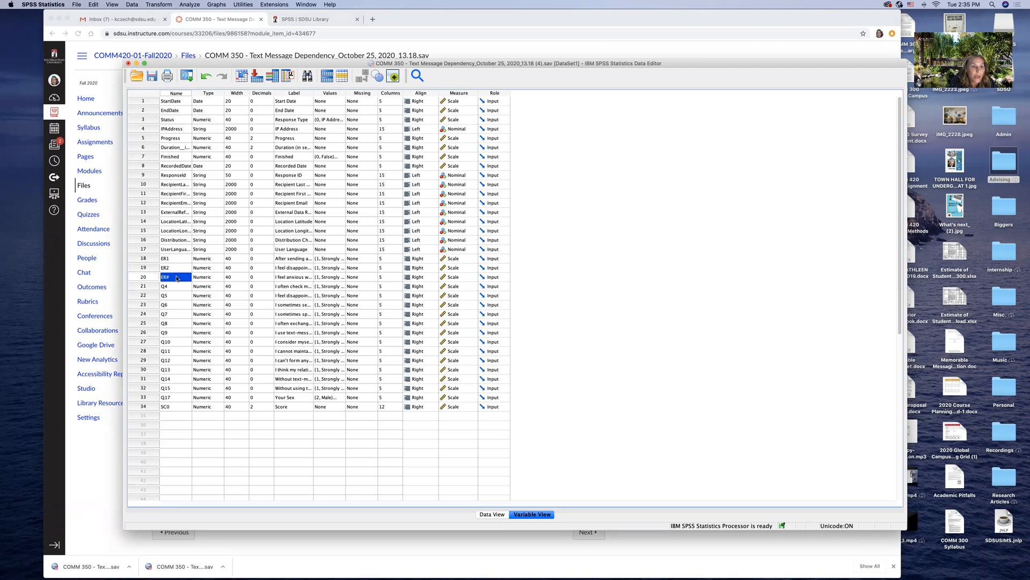
type("ER")
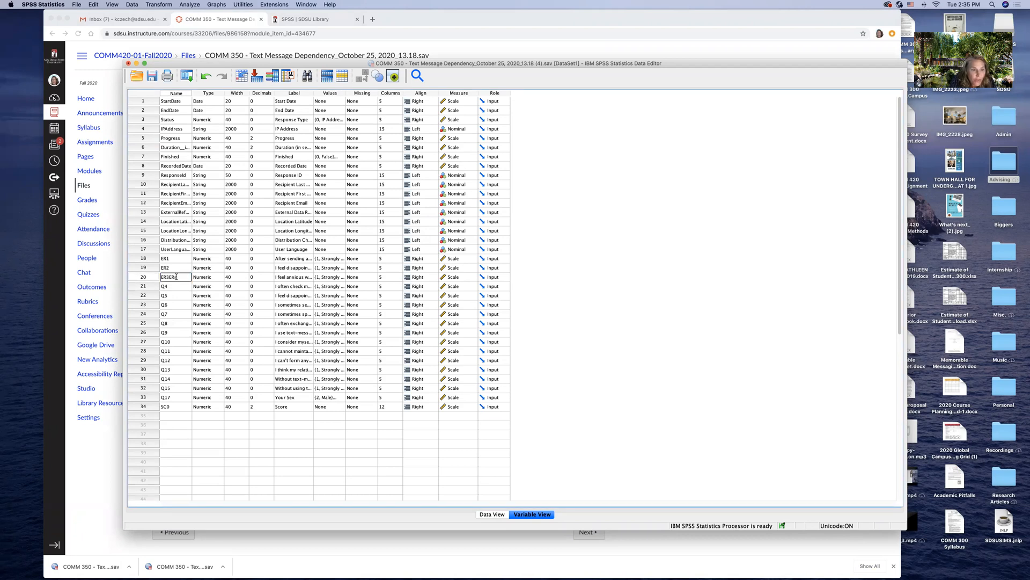
key("Tab")
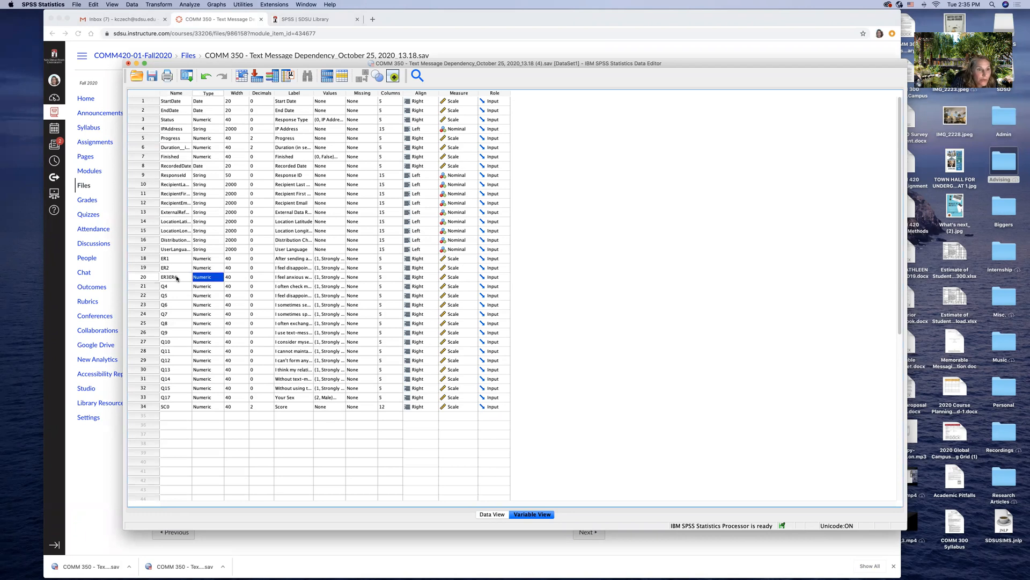
double_click(177, 277)
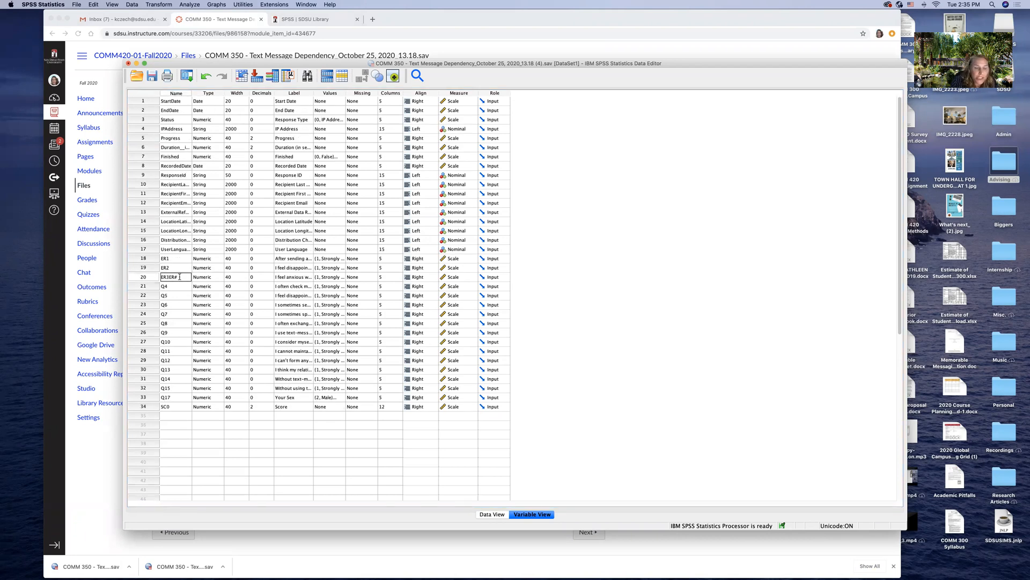
key("BackSpace")
key("BackSpace")
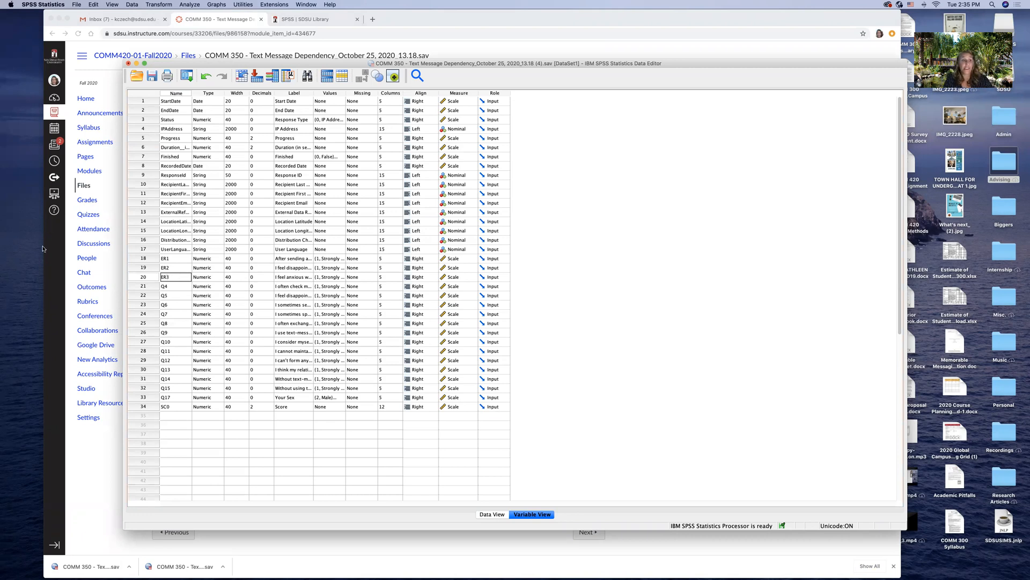
- Switch to Canvas in Chrome, open the Text Message Scale Code Book under Descriptive Statistics and examine which items belong to each factor
left_click(107, 187)
left_click(90, 171)
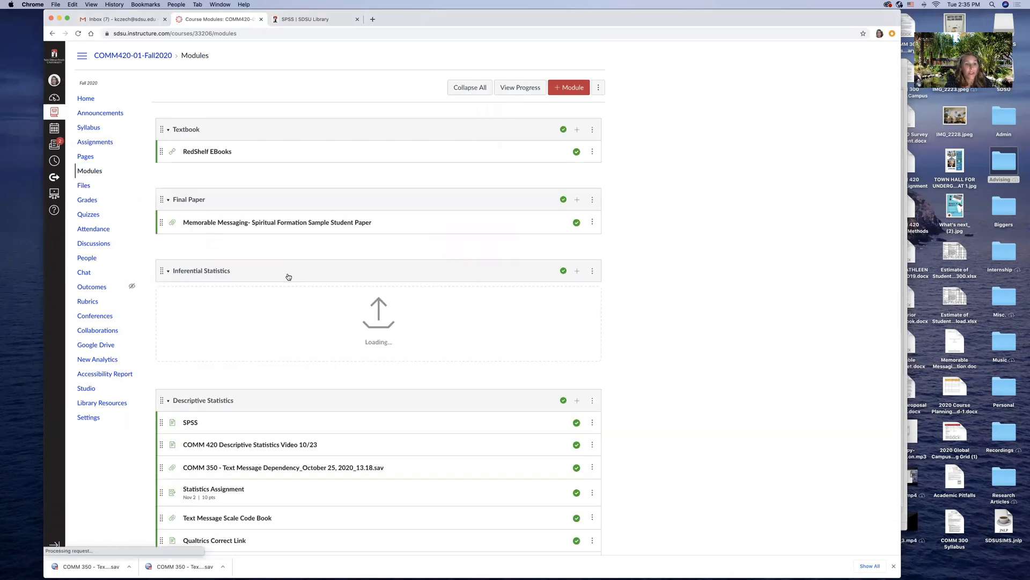
scroll(289, 276, "down", 5)
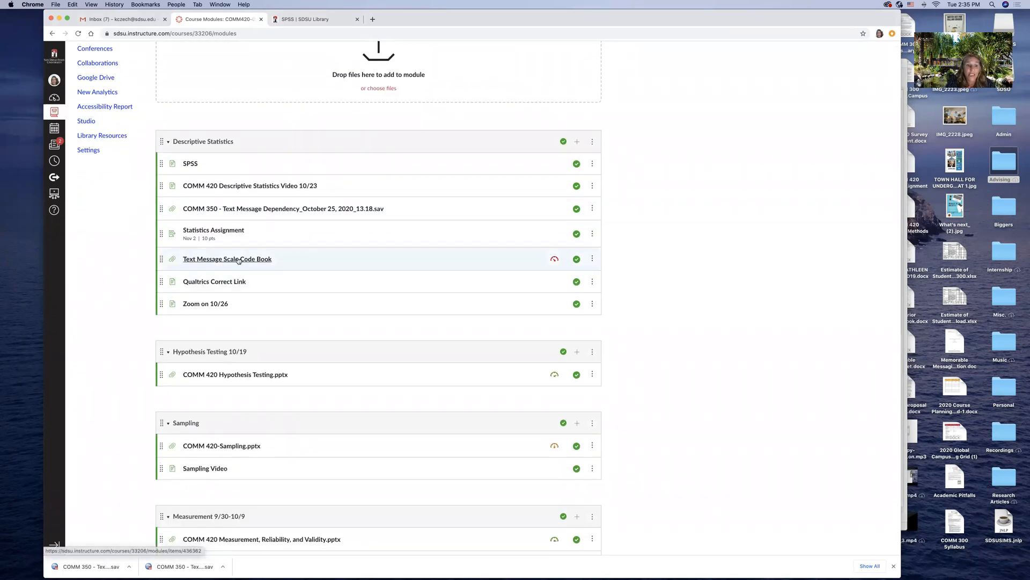
left_click(239, 259)
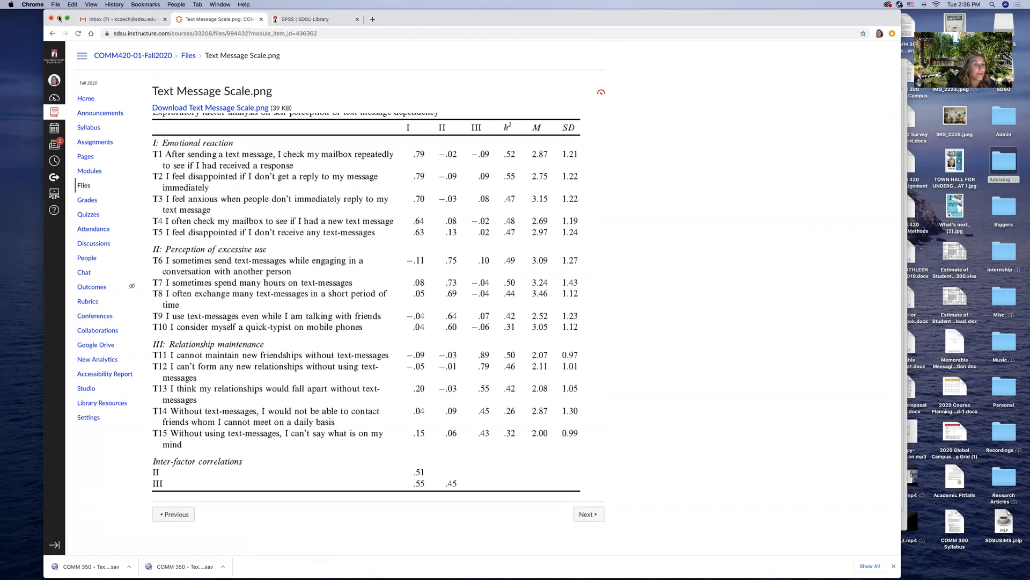
left_click(59, 19)
- Back in SPSS Statistics, rename the variables Q4 and Q5 as RE4 and RE5
left_click(175, 286)
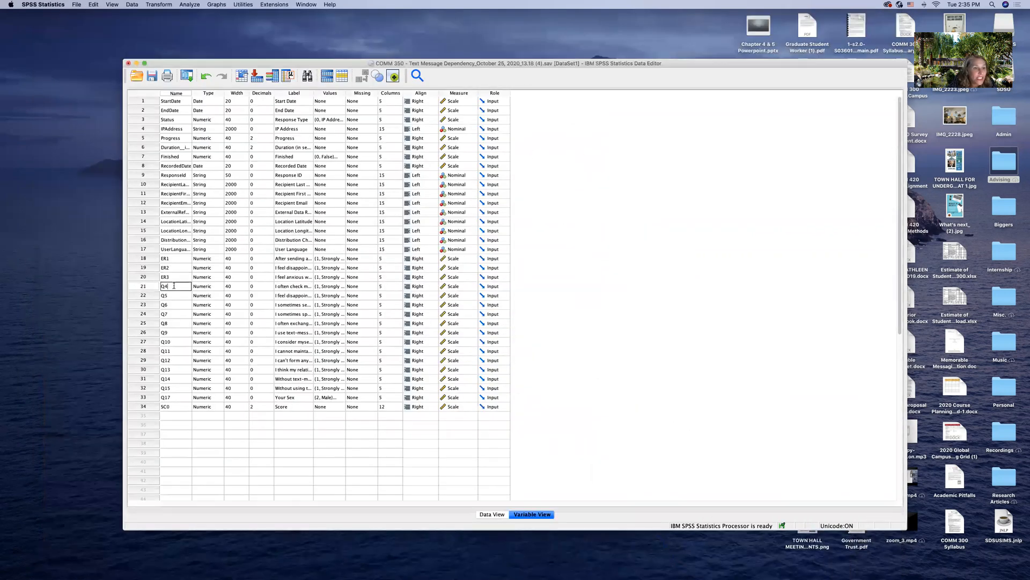
key("BackSpace")
key("BackSpace")
type("E")
type("E")
type("4")
left_click(176, 294)
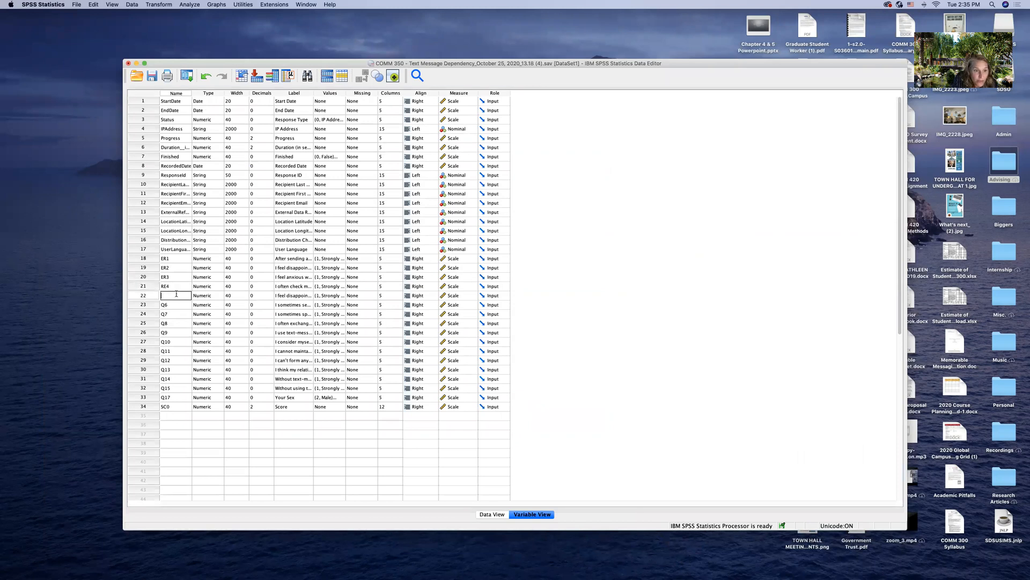
type("RE5")
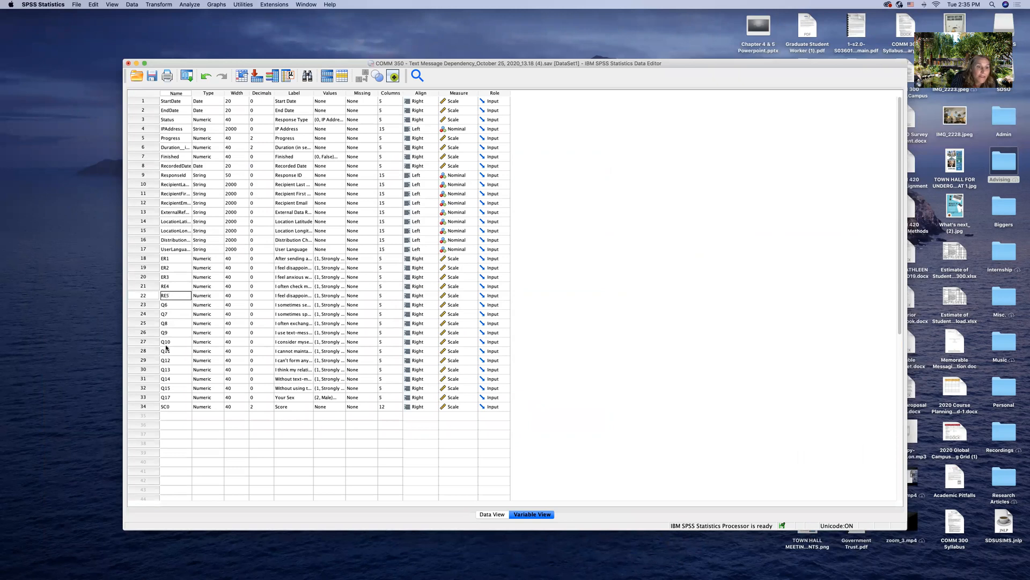
- Rename the variables Q6, Q7 and Q8 as EX1, EX2 and EX3
left_click(181, 304)
key("BackSpace")
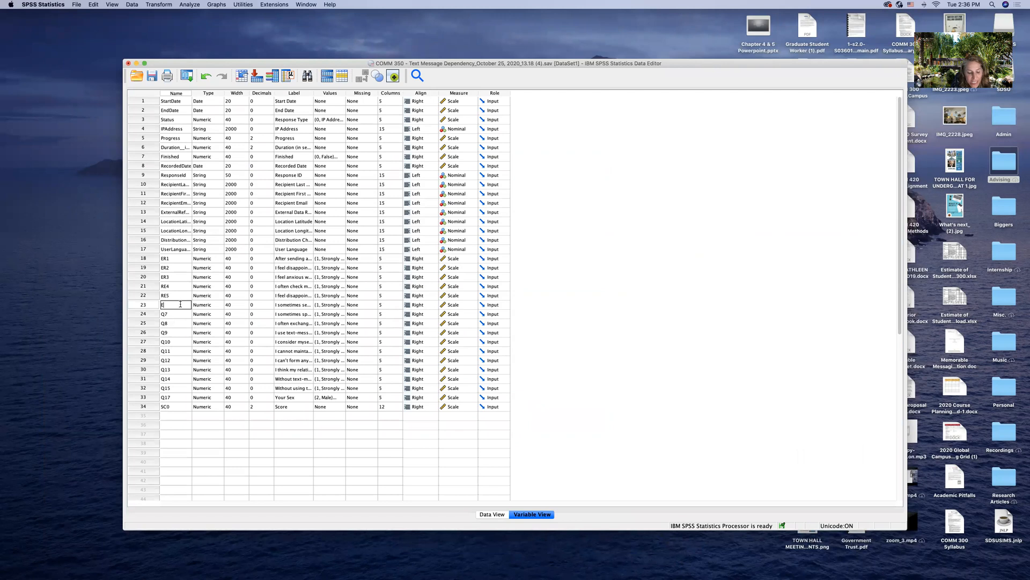
left_click(180, 313)
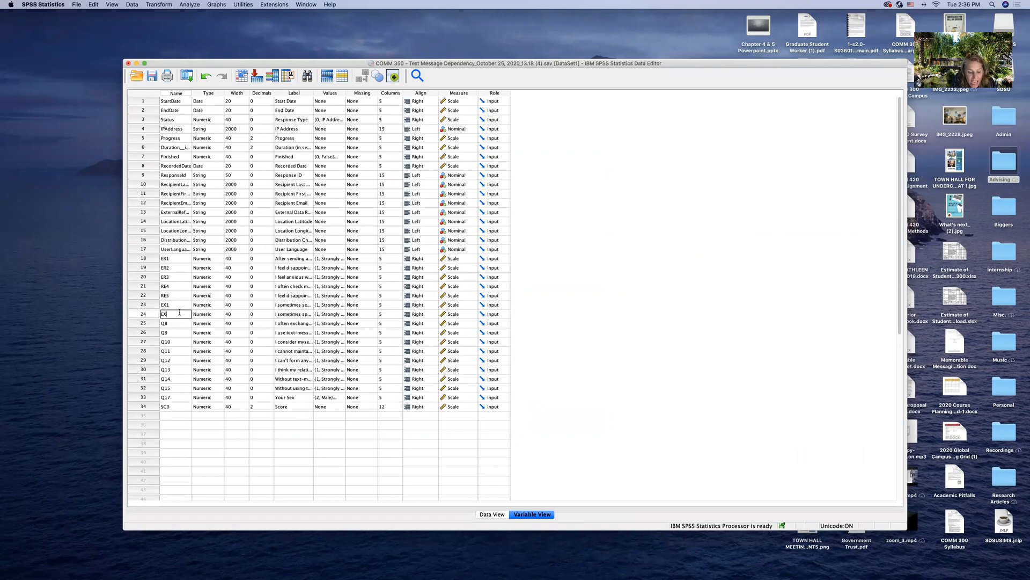
type("EX2")
left_click(177, 324)
type("EX3")
left_click(177, 326)
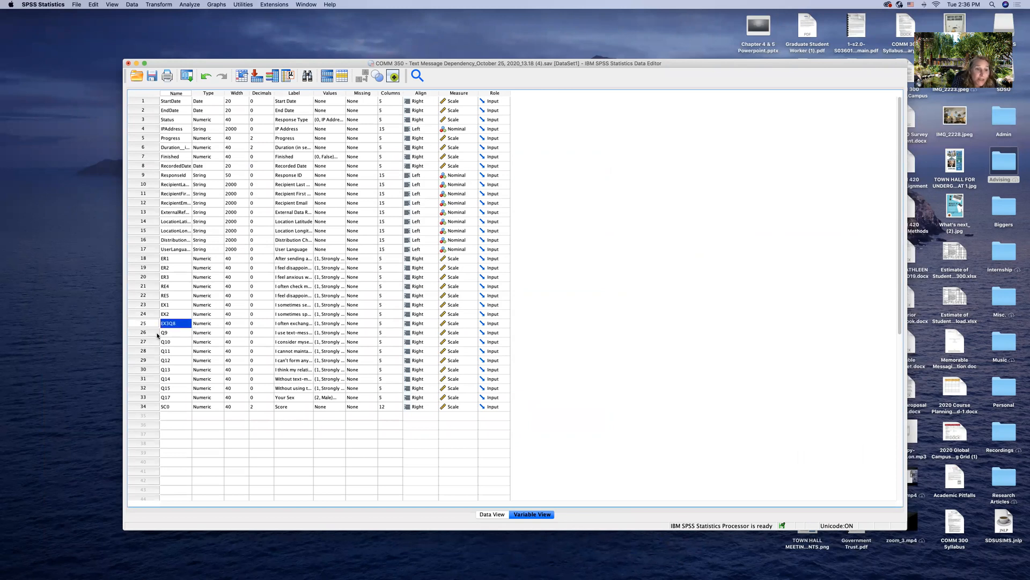
left_click(180, 324)
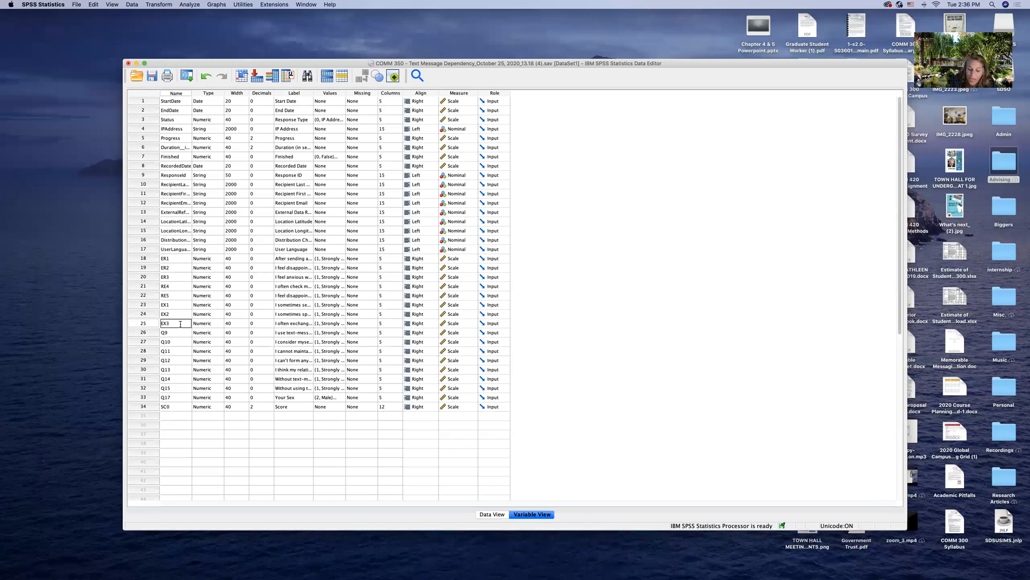
- Rename the variables Q9 and Q10 as EX4 and EX5
double_click(178, 333)
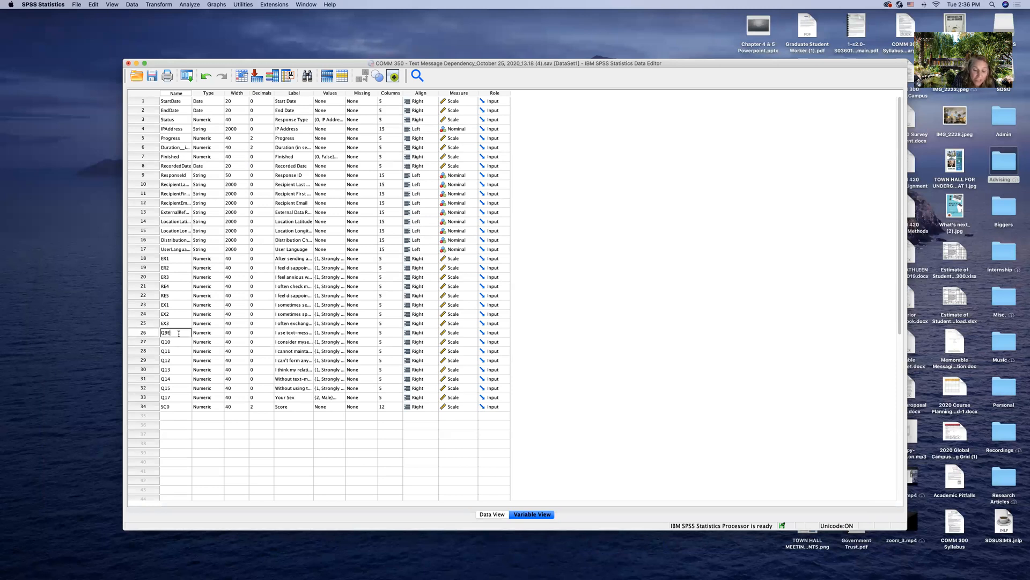
type("EX4")
double_click(177, 341)
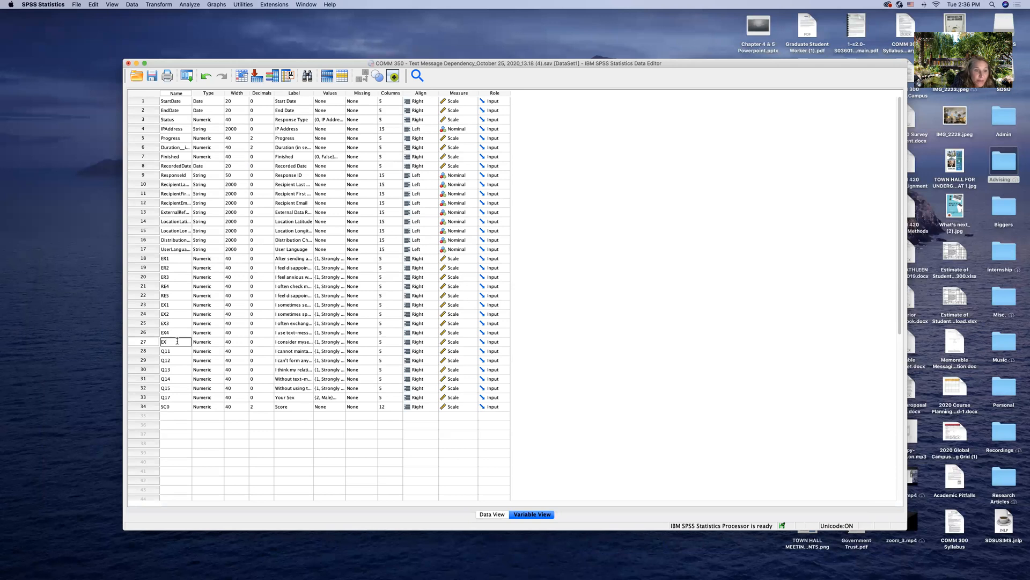
- Rename the variables Q11 and Q12 as RM1 and RM2
double_click(173, 351)
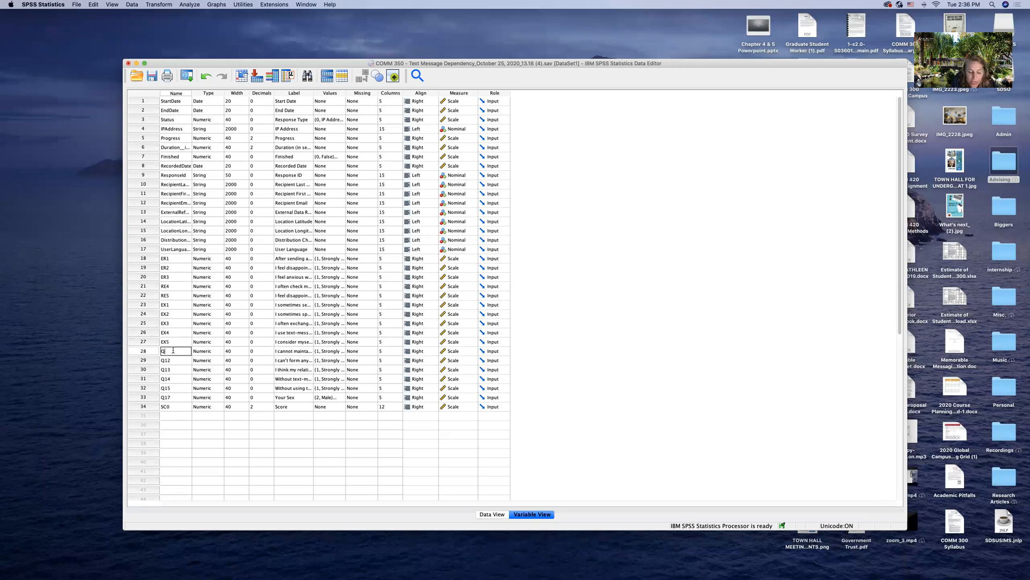
key("BackSpace")
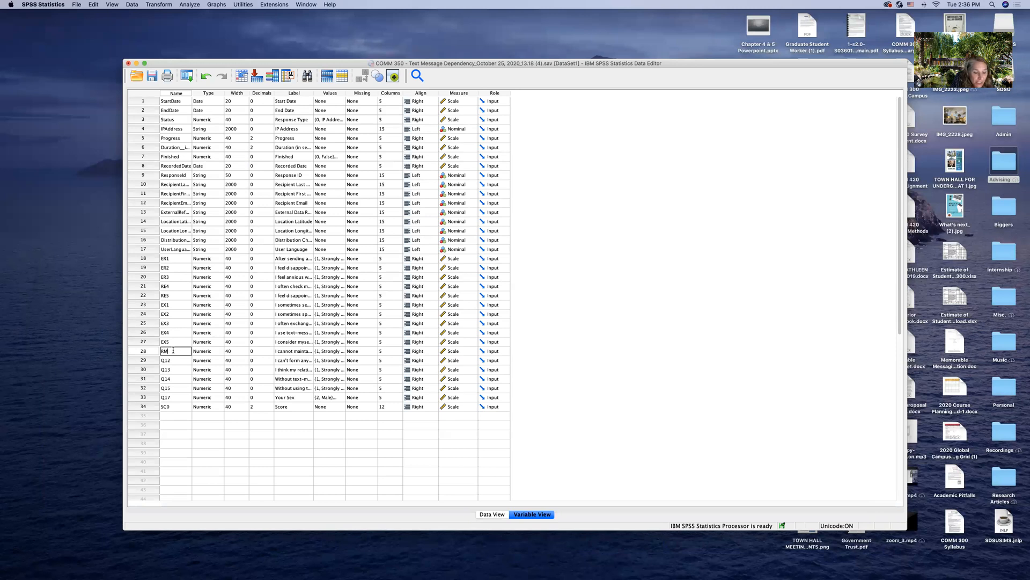
double_click(172, 360)
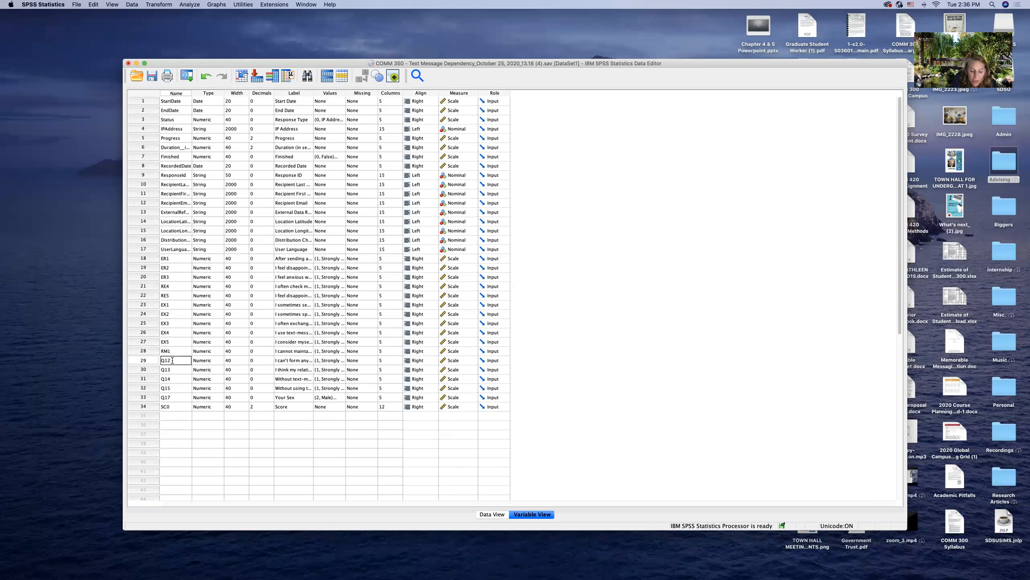
type("RM2")
key("BackSpace")
key("BackSpace")
key("BackSpace")
key("BackSpace")
key("BackSpace")
key("BackSpace")
type("RM")
- Rename the variables Q13, Q14 and Q15 as RM3, RM4 and RM5
left_click(182, 369)
double_click(182, 370)
type("RM")
key("Return")
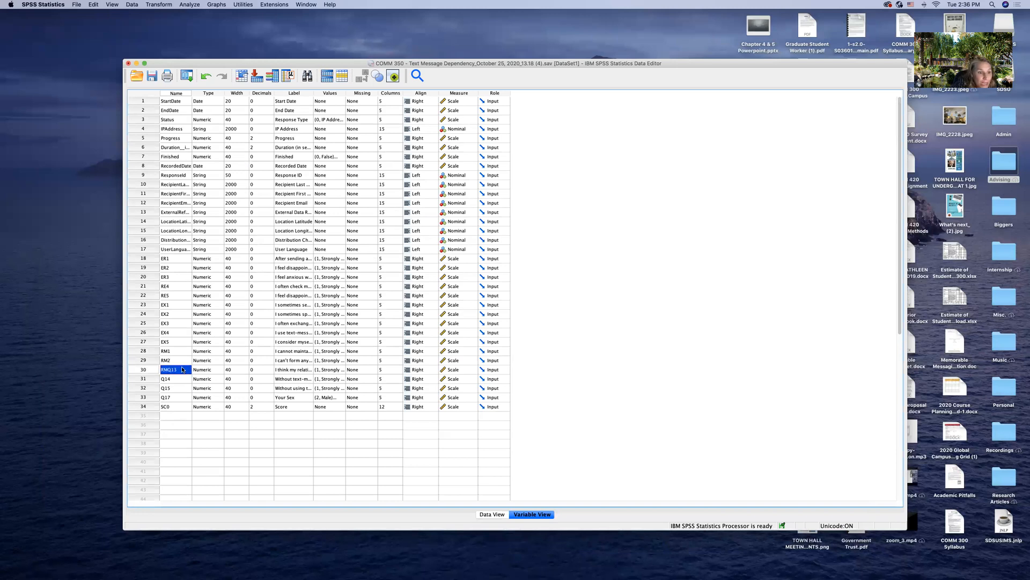
double_click(181, 369)
key("BackSpace")
key("BackSpace")
double_click(182, 379)
type("RM")
double_click(179, 387)
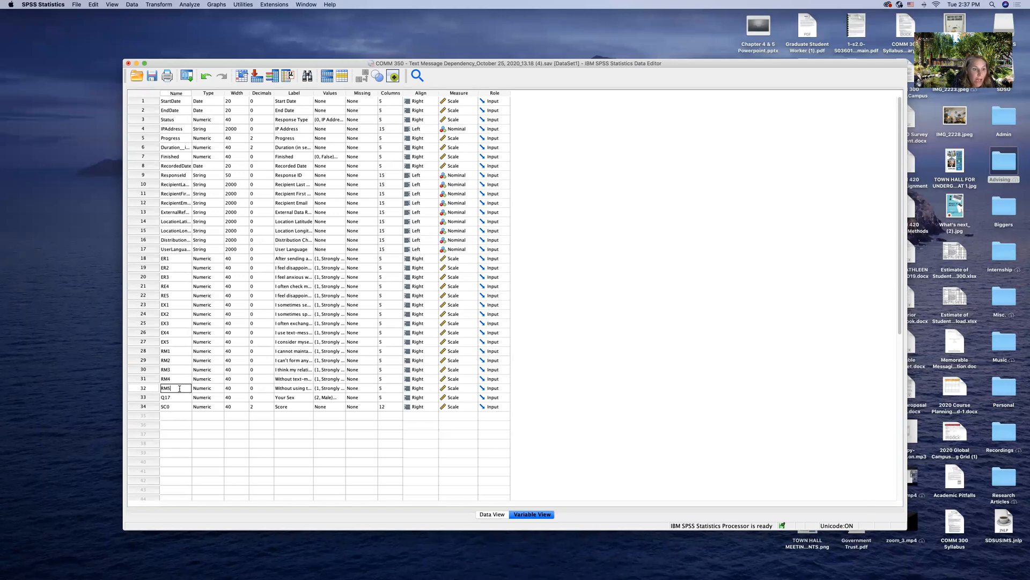
type("RM5")
- Rename the variable Q17 as Sex and show the dataset's case values
double_click(175, 397)
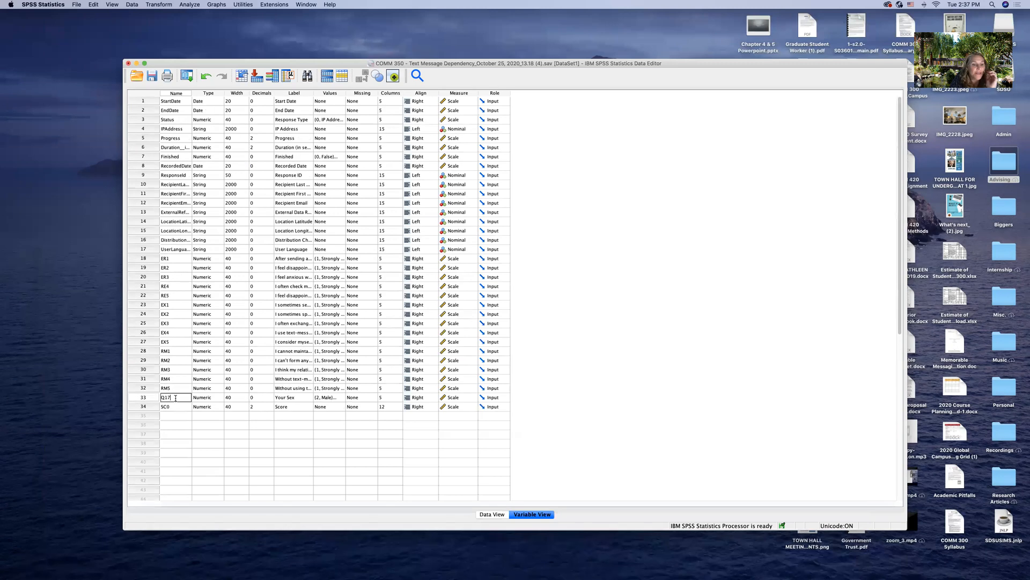
key("BackSpace")
key("BackSpace")
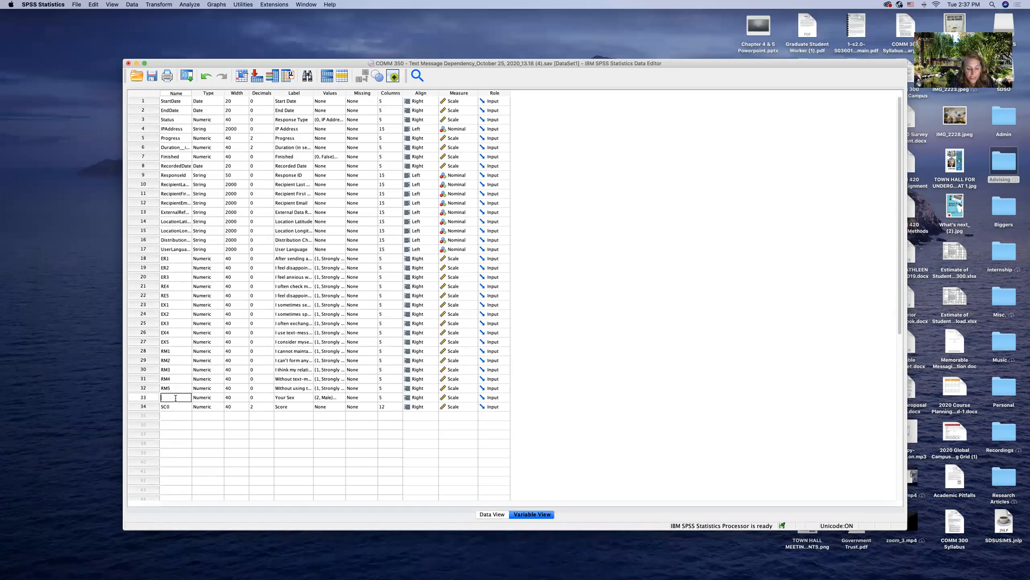
left_click(175, 416)
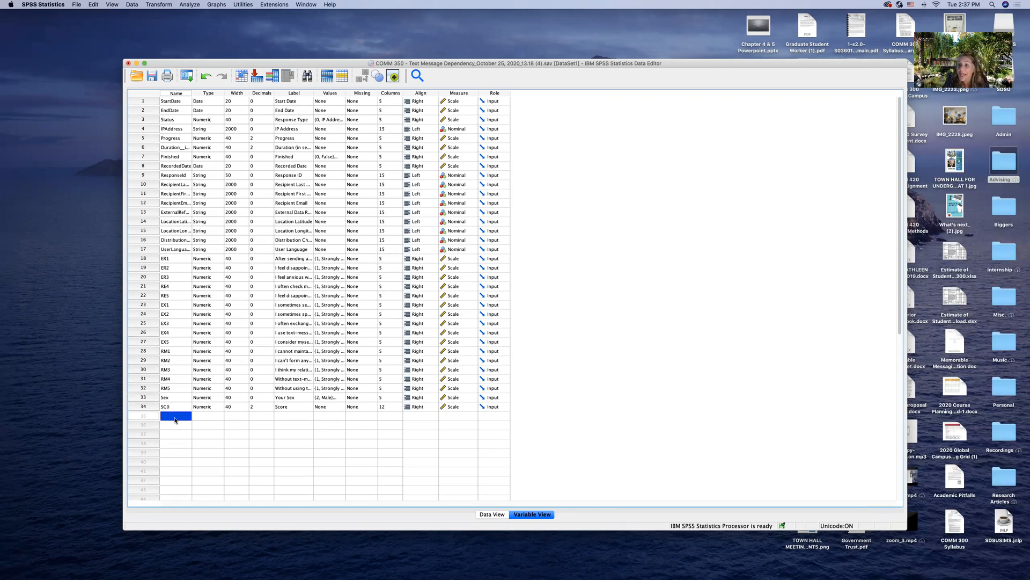
left_click(492, 515)
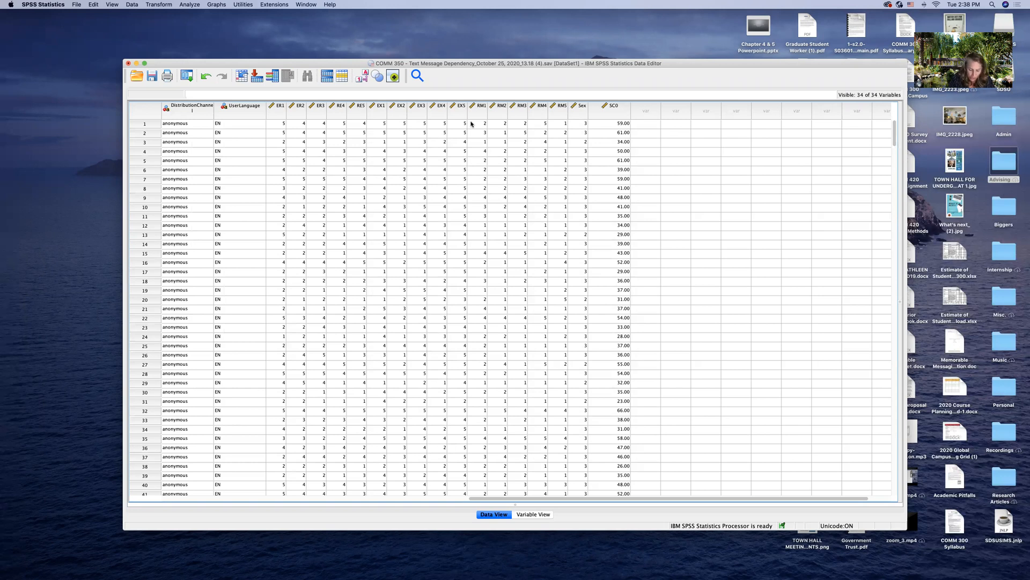
- Start Recode into Same Variables and have its source list display variable names instead of labels
left_click(155, 5)
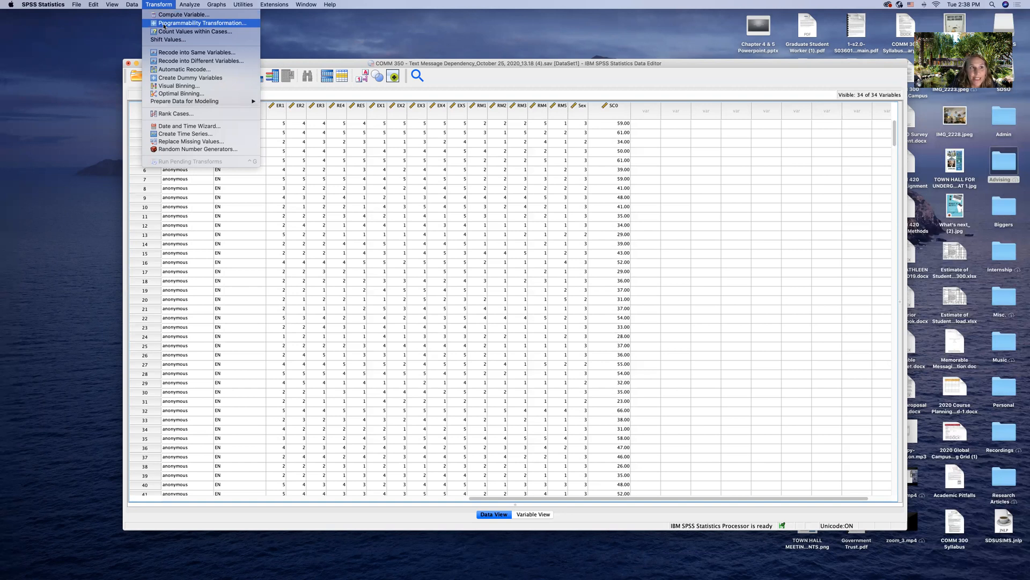
left_click(204, 53)
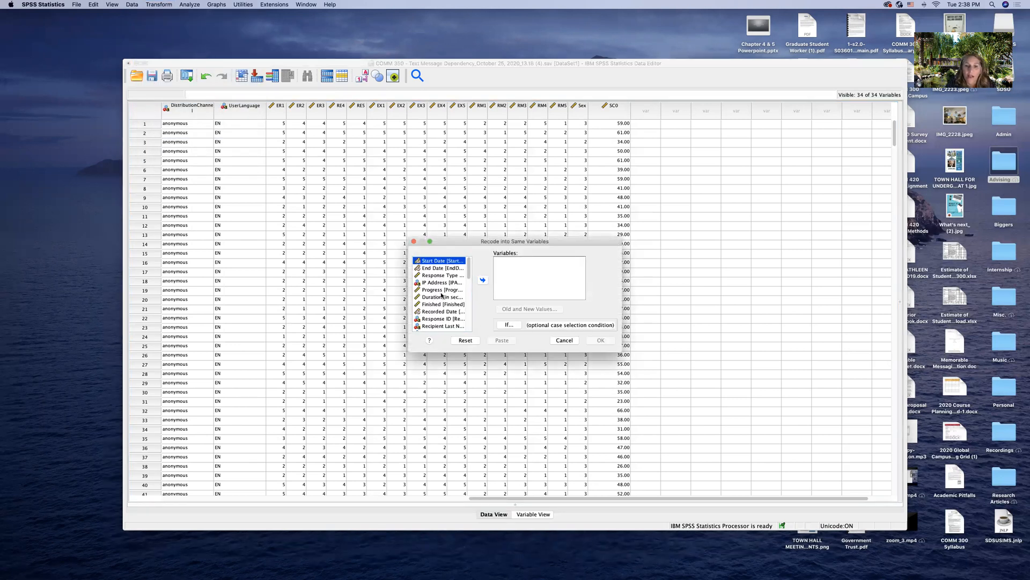
scroll(442, 295, "down", 10)
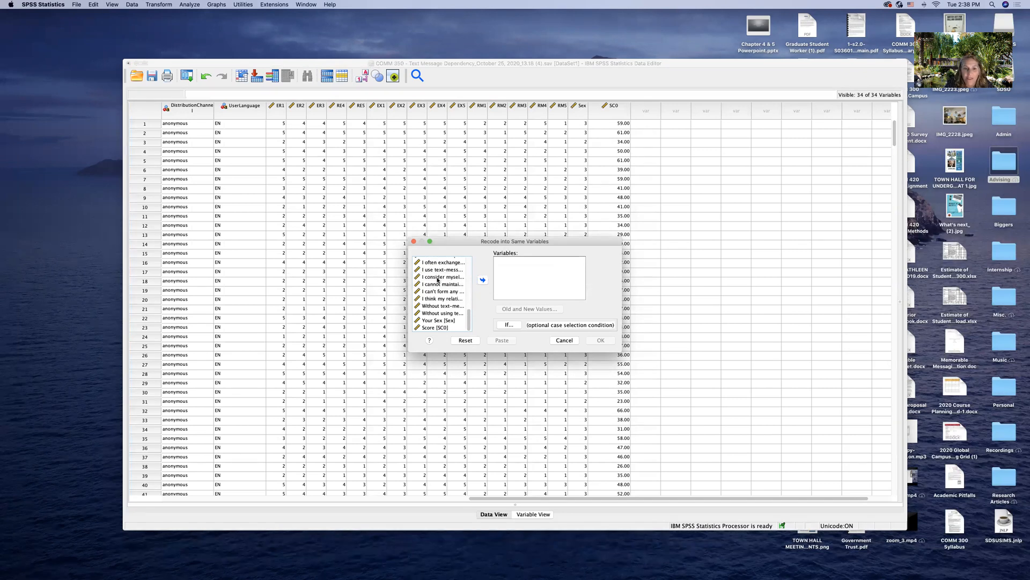
left_click(443, 292)
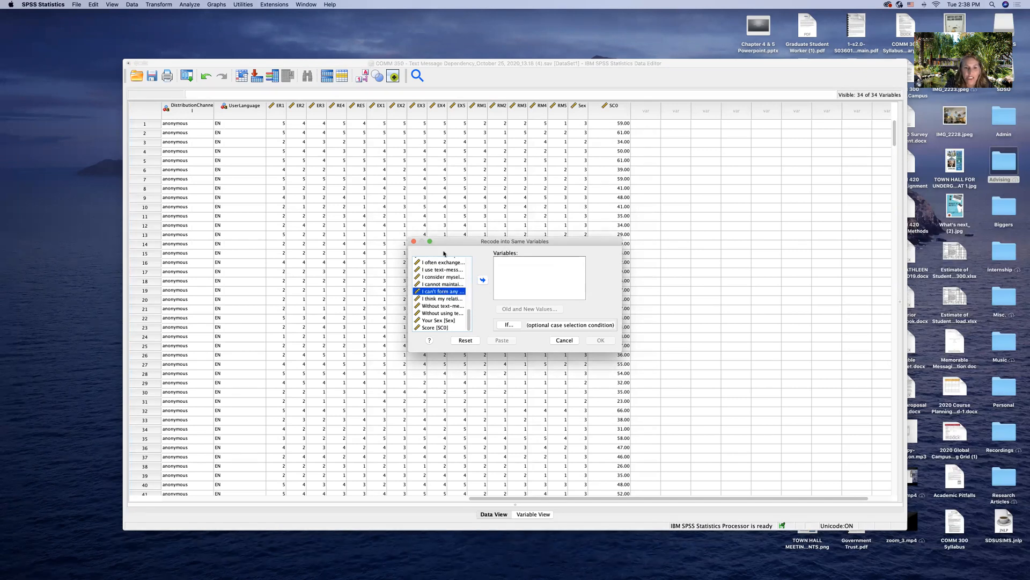
left_click(446, 277)
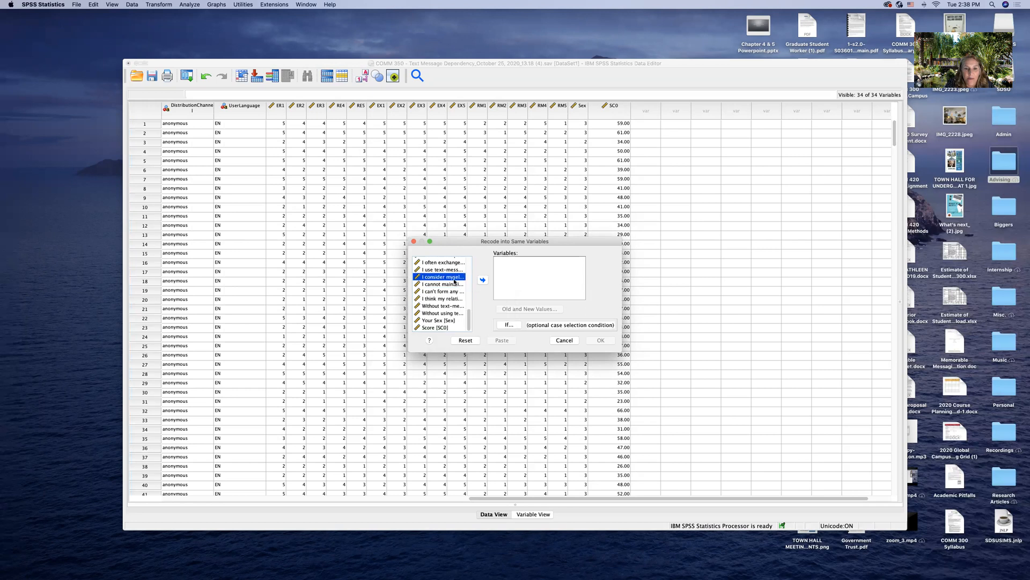
right_click(423, 278)
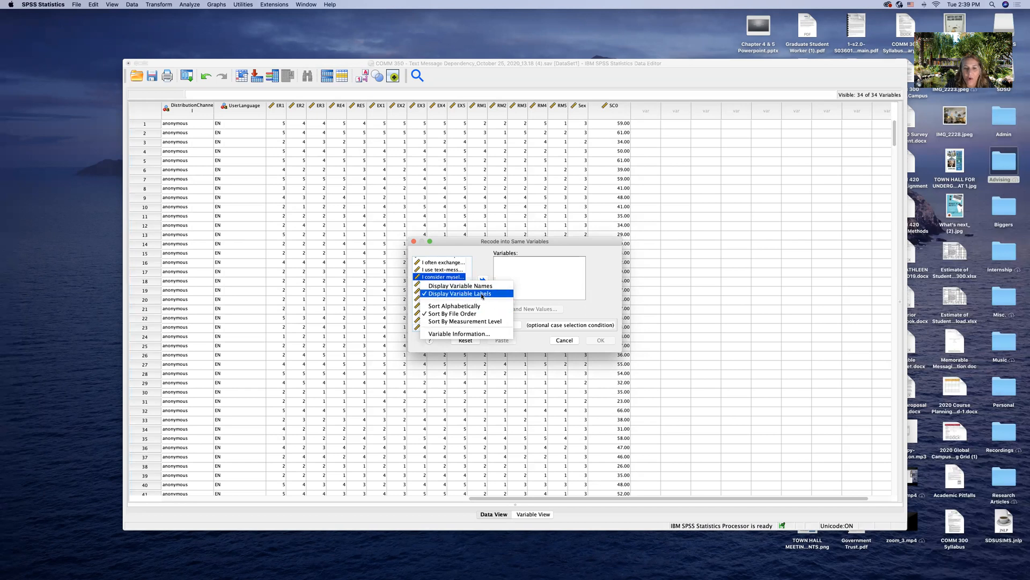
left_click(499, 286)
left_click(426, 321, "super")
left_click(426, 320, "super")
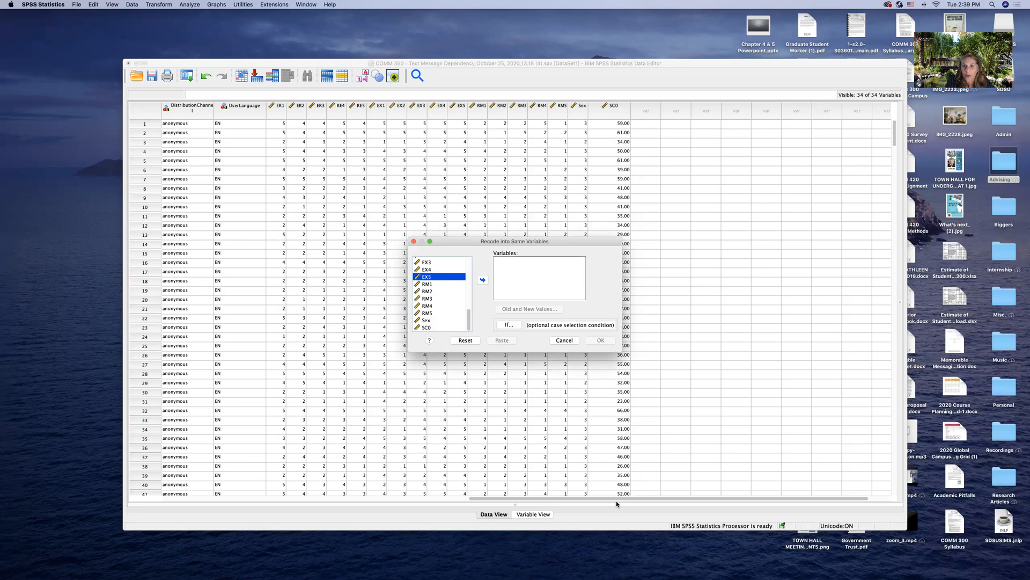
mouse_move(494, 574)
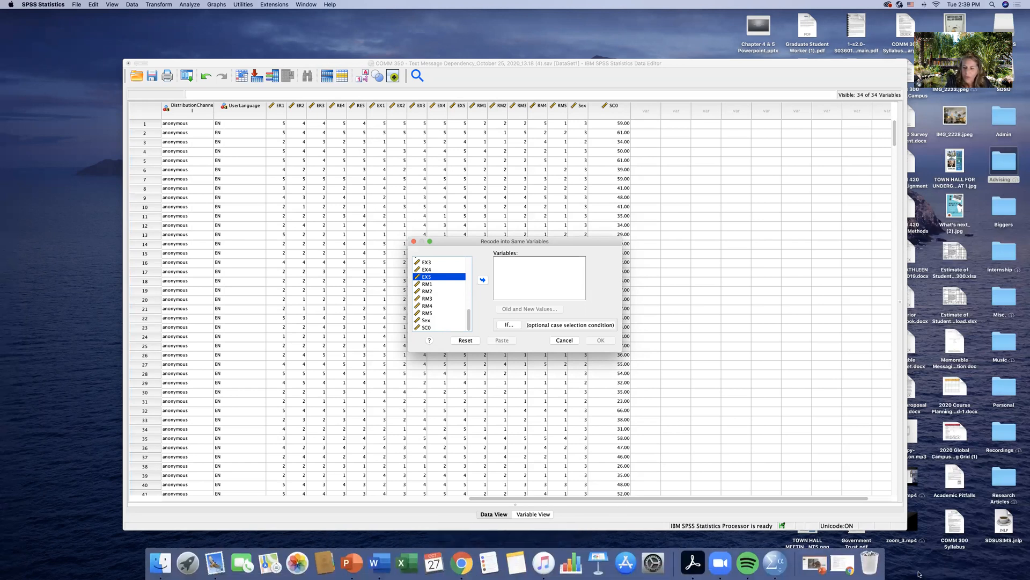
- Look at the Mac's mouse settings in System Preferences, including the secondary click option, and close them
left_click(652, 569)
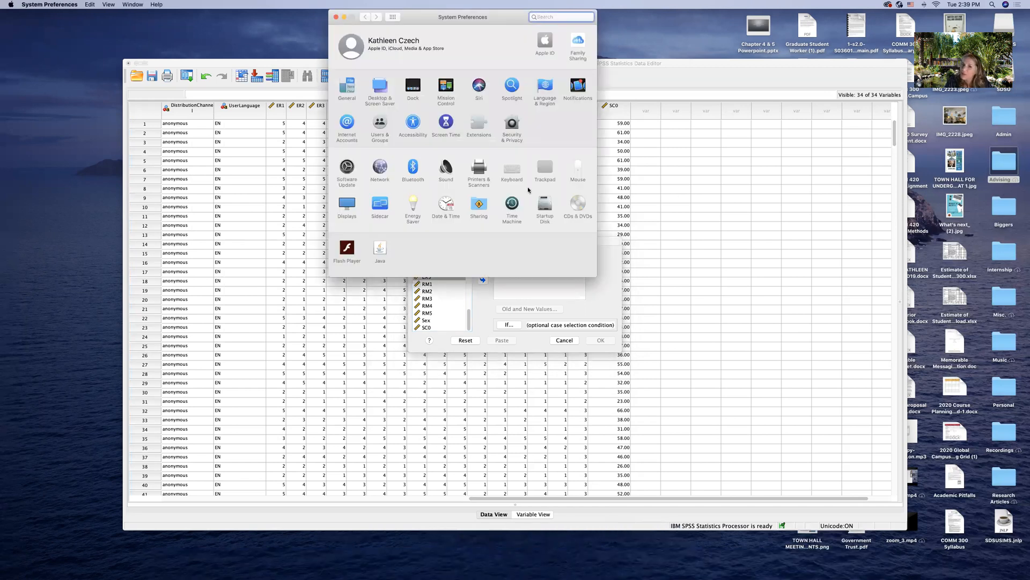
left_click(578, 171)
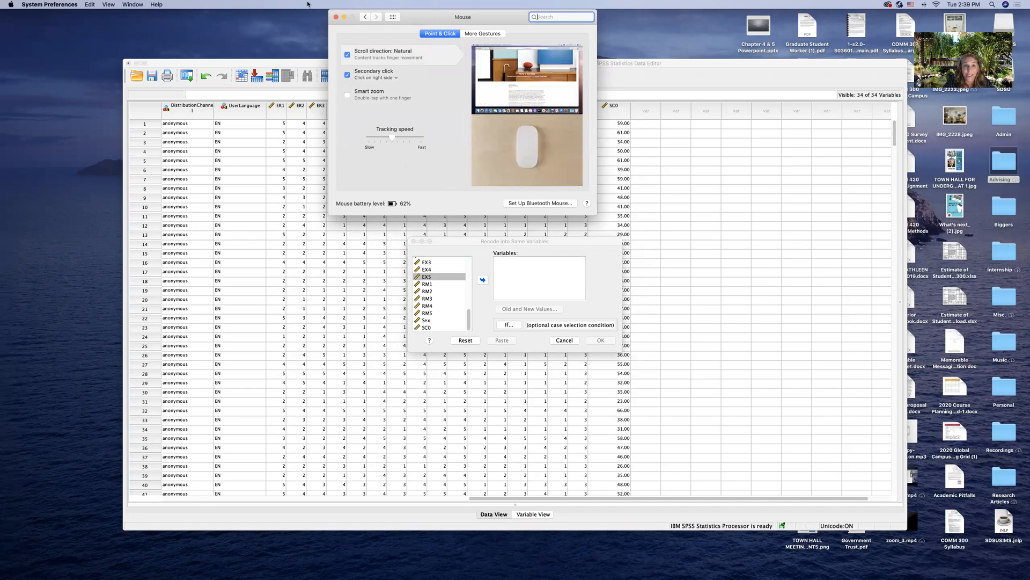
left_click(336, 18)
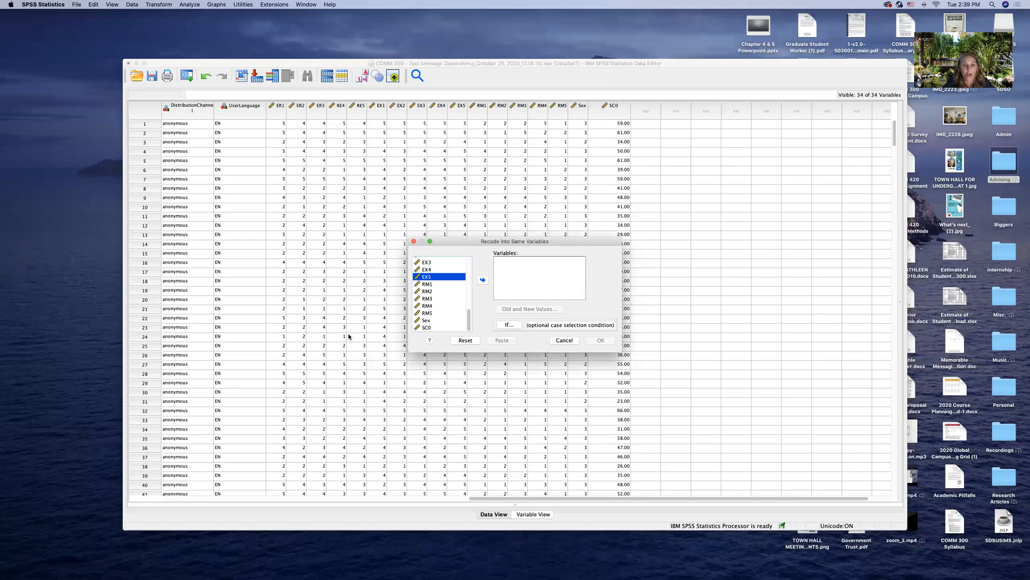
- Add RM3 and RM5 to the variables for recoding into the same variables
scroll(435, 306, "up", 10)
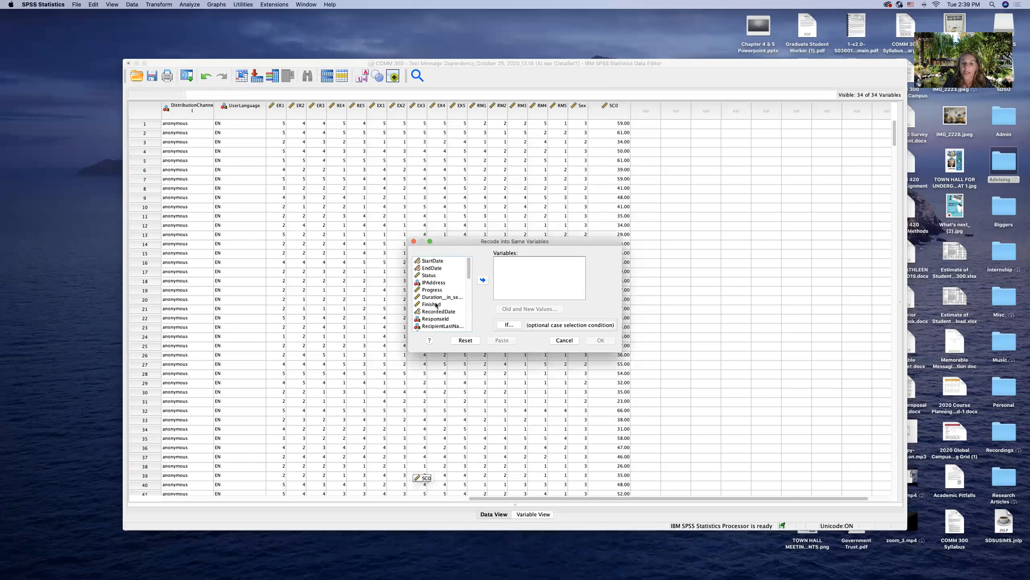
scroll(436, 305, "down", 10)
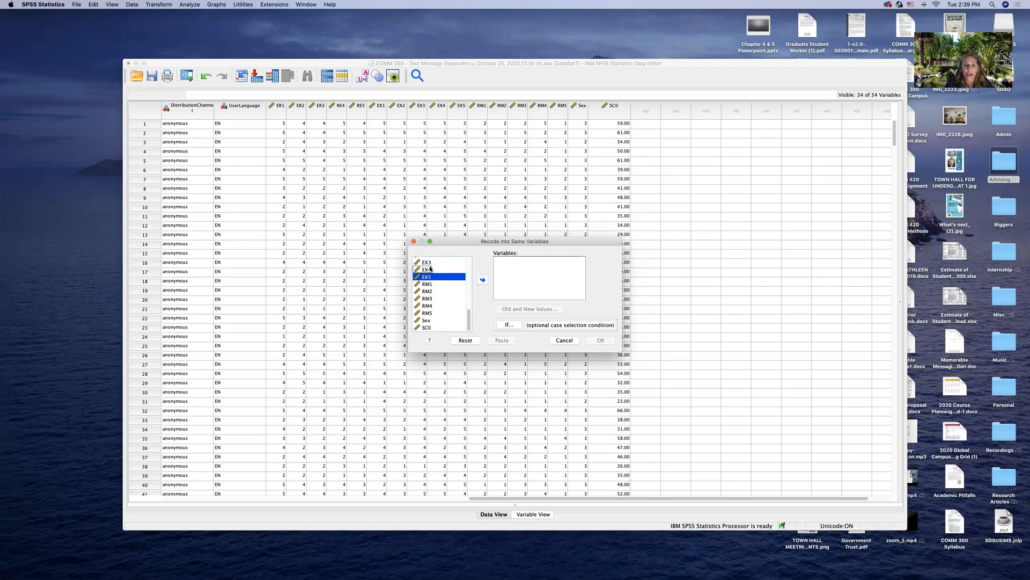
left_click(428, 298)
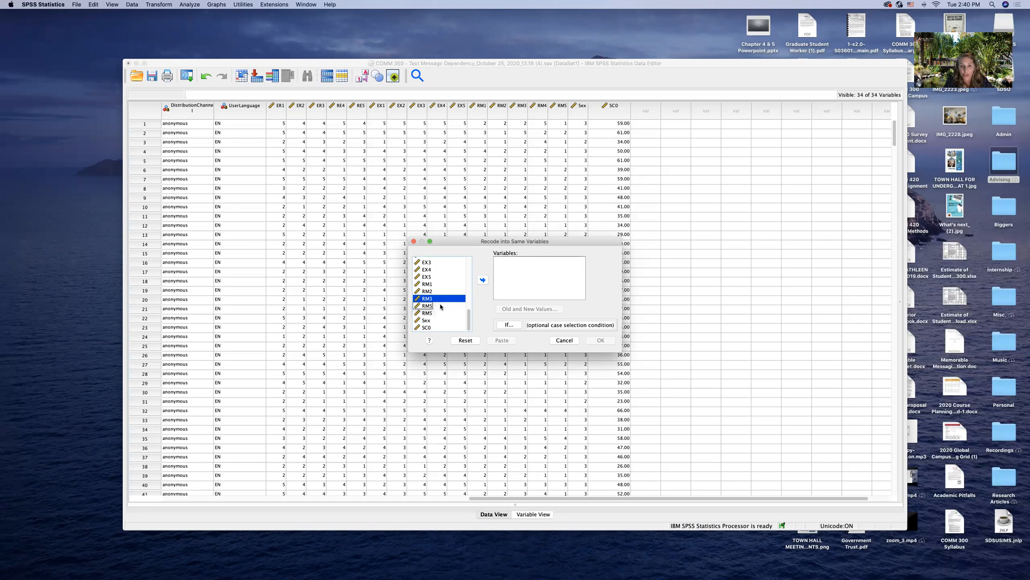
left_click(485, 280)
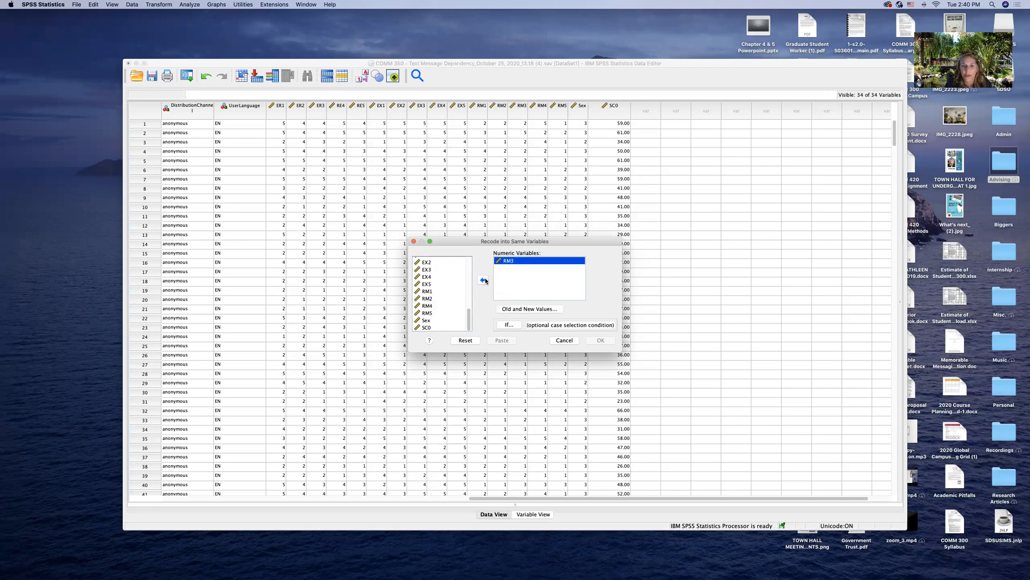
left_click(456, 315)
left_click(483, 279)
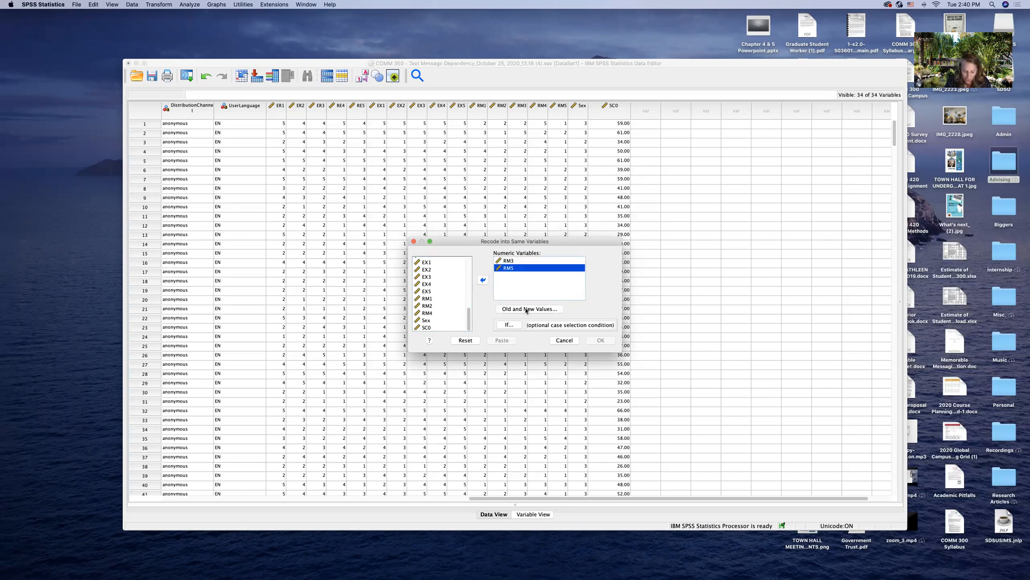
- Start defining old and new values for RM3 and RM5, and add the mapping of 1 to 5
left_click(527, 310)
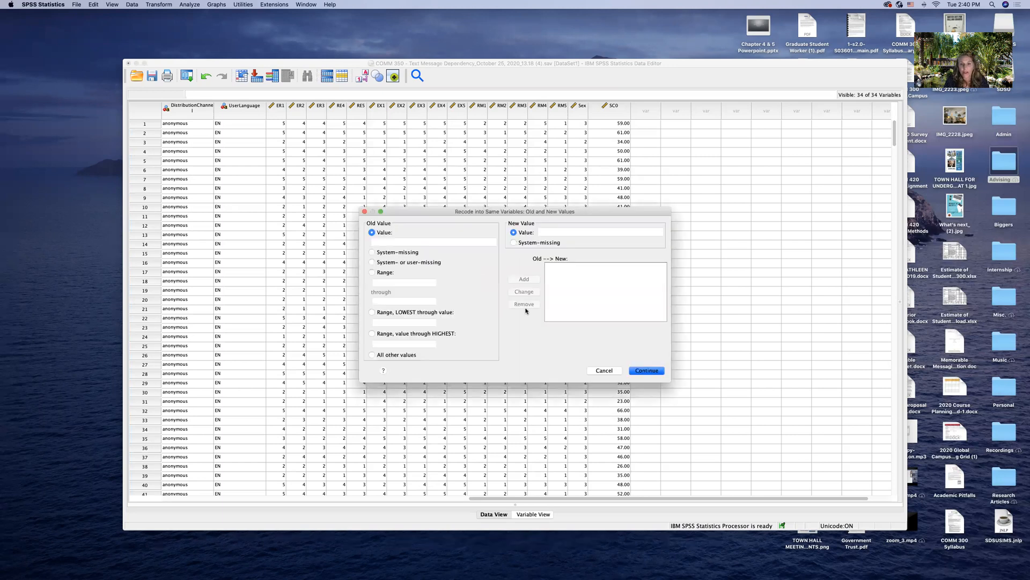
left_click(396, 237)
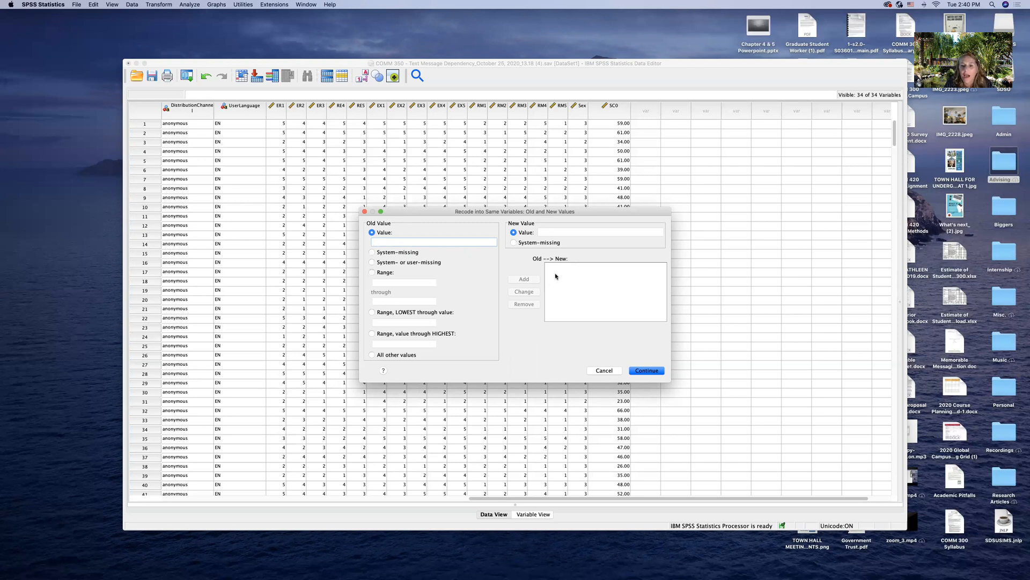
left_click(554, 231)
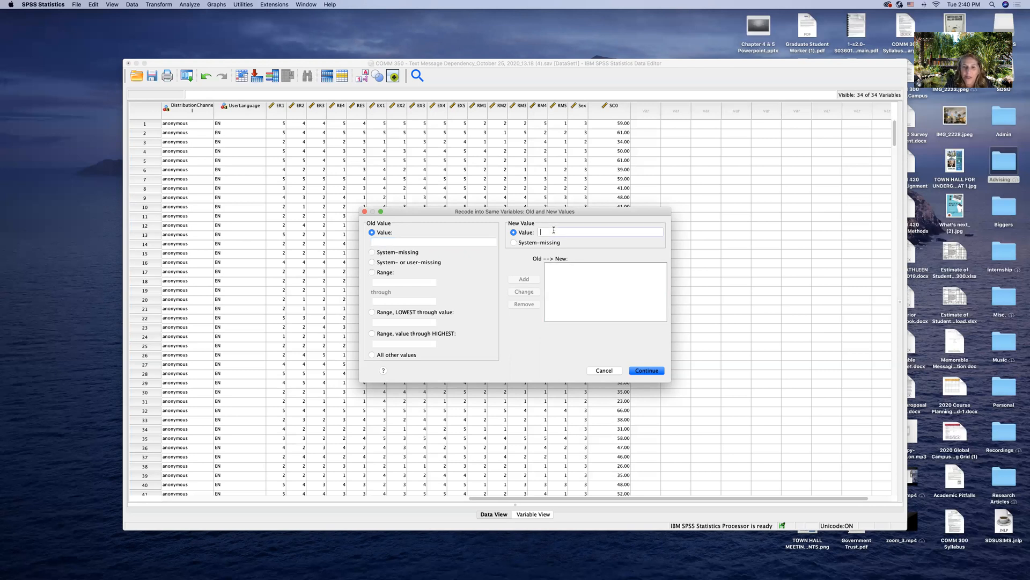
left_click(567, 282)
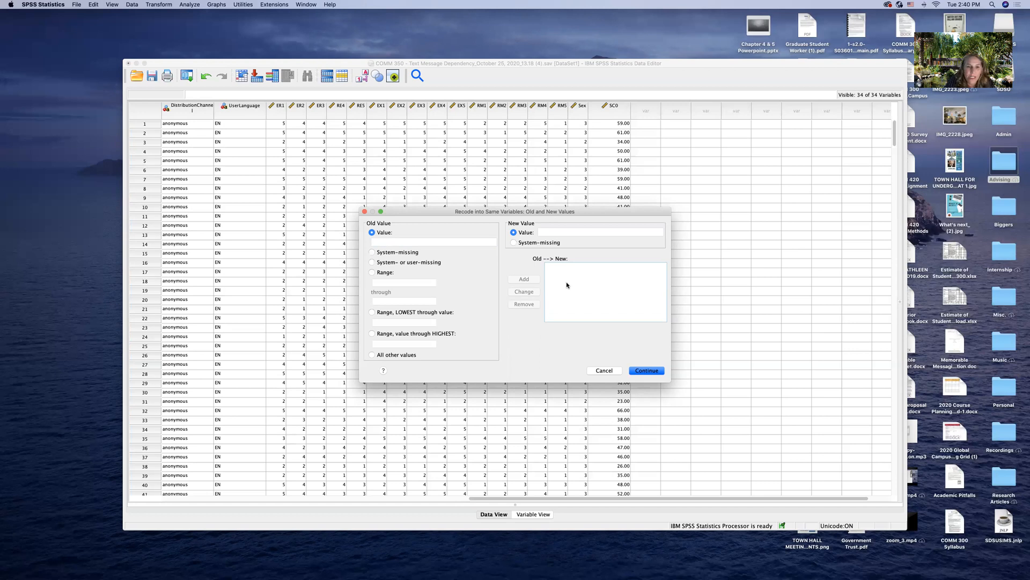
left_click(427, 242)
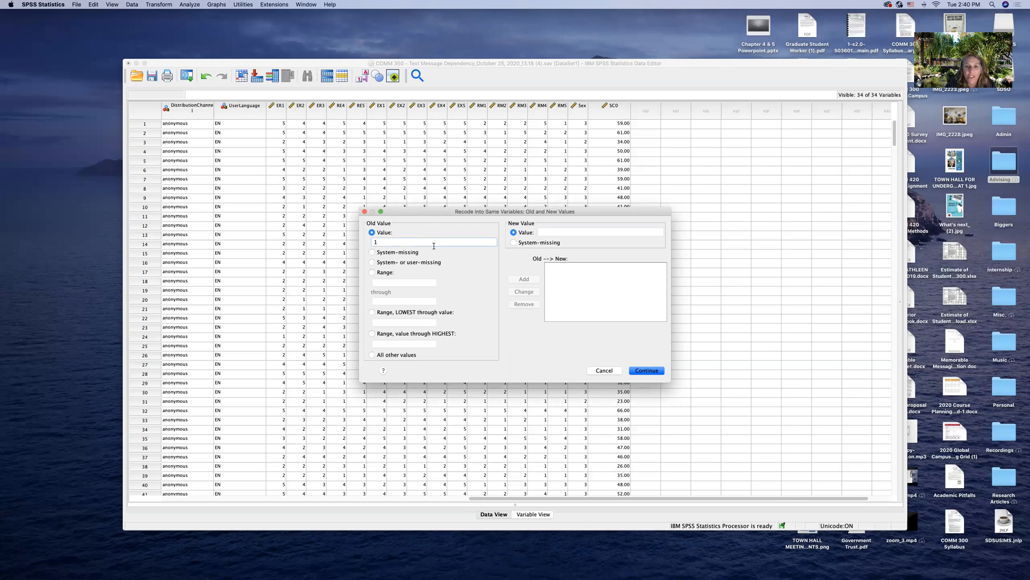
left_click(554, 231)
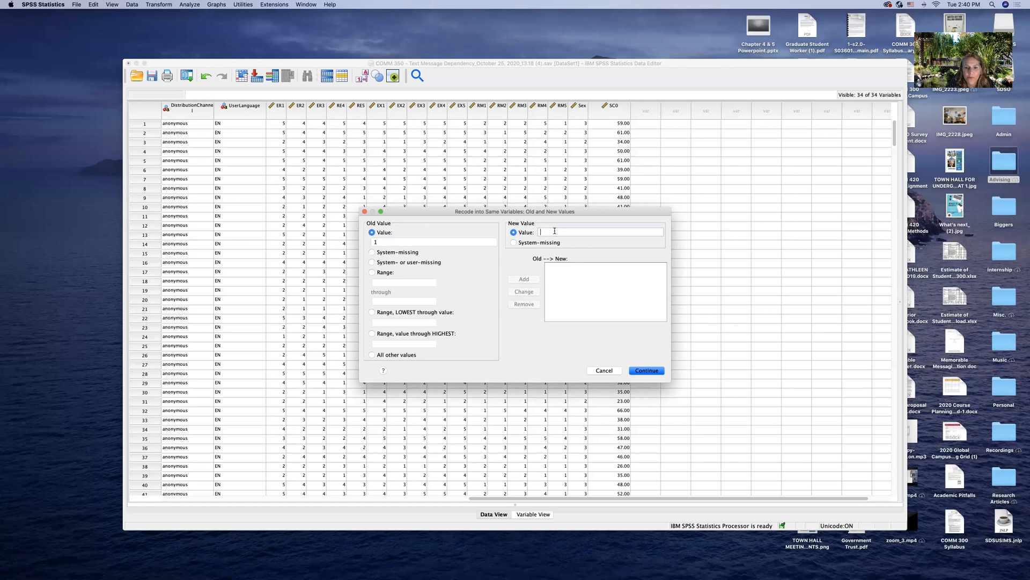
type("5")
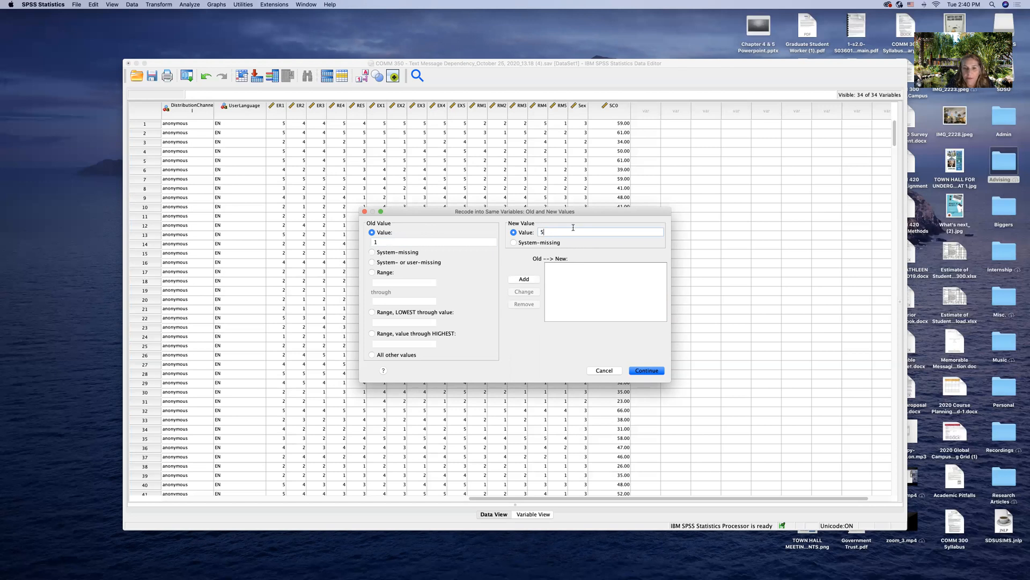
left_click(524, 279)
- Add the recode mappings of old value 2 to 4 and old value 3 to 3
left_click(418, 241)
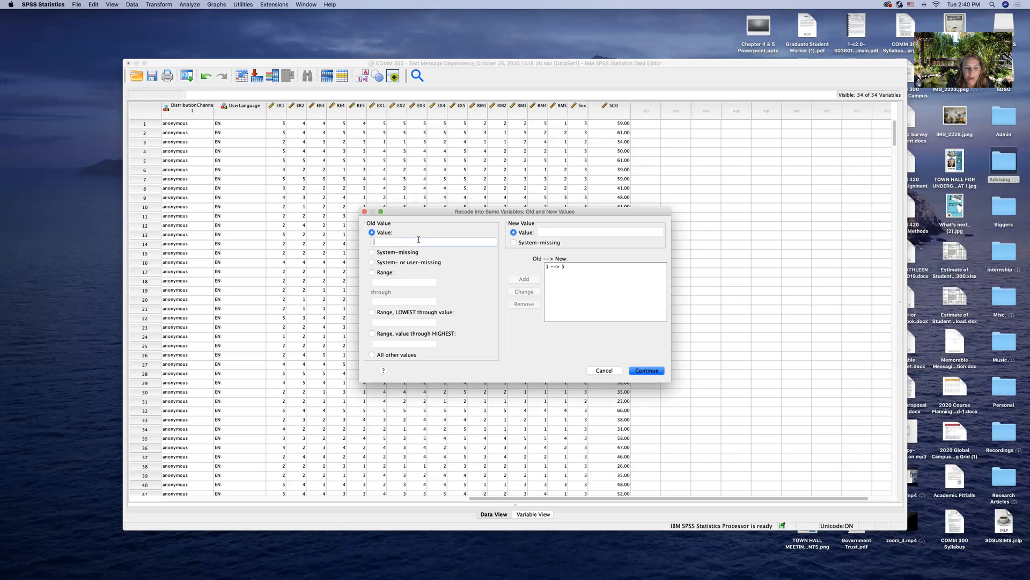
left_click(551, 232)
type("4")
left_click(522, 284)
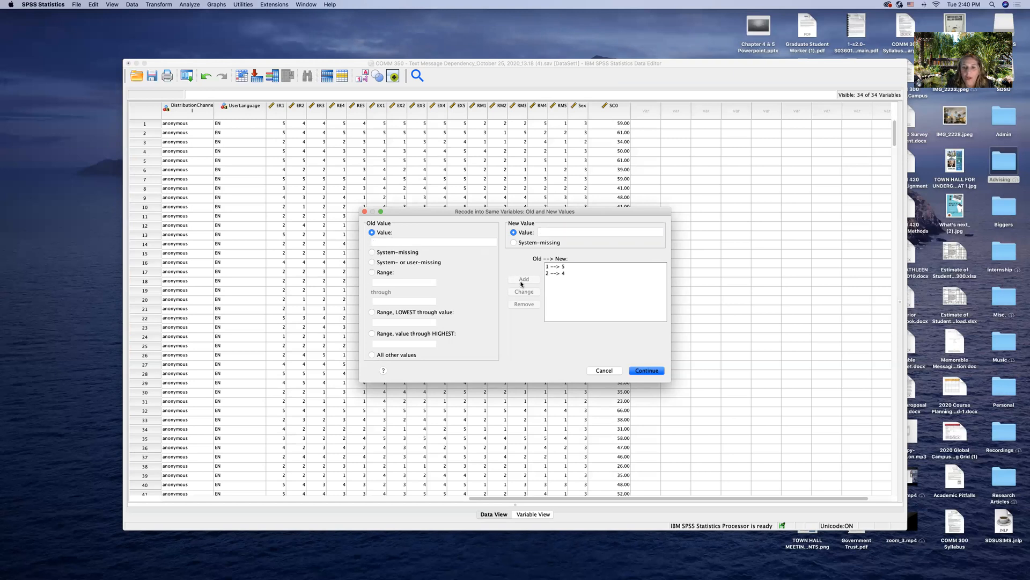
left_click(408, 241)
key("Tab")
type("3")
left_click(524, 280)
- Add the recode mappings of old value 4 to 2 and old value 5 to 1
left_click(431, 241)
type("4")
left_click(559, 231)
type("2")
left_click(518, 280)
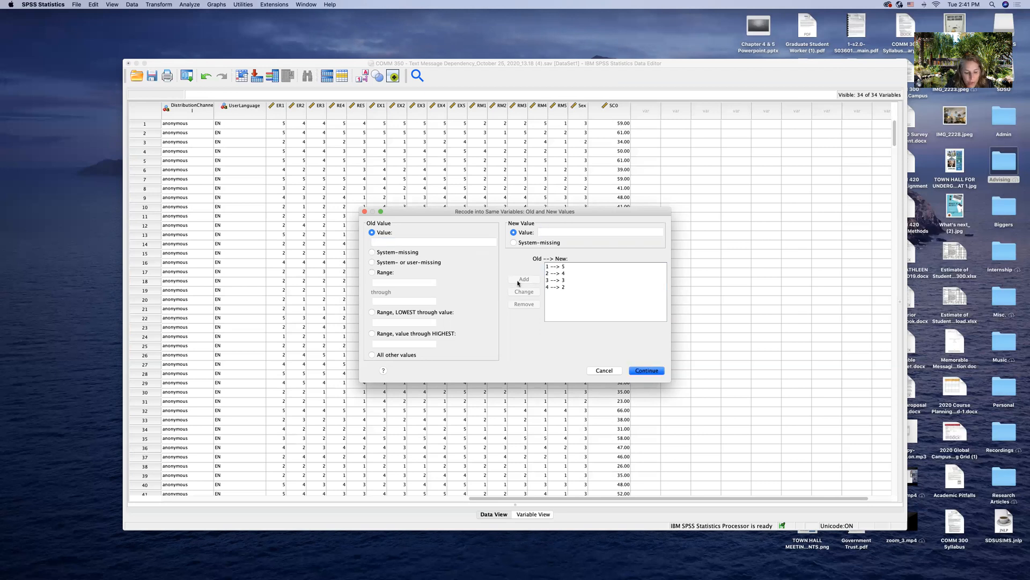
left_click(542, 233)
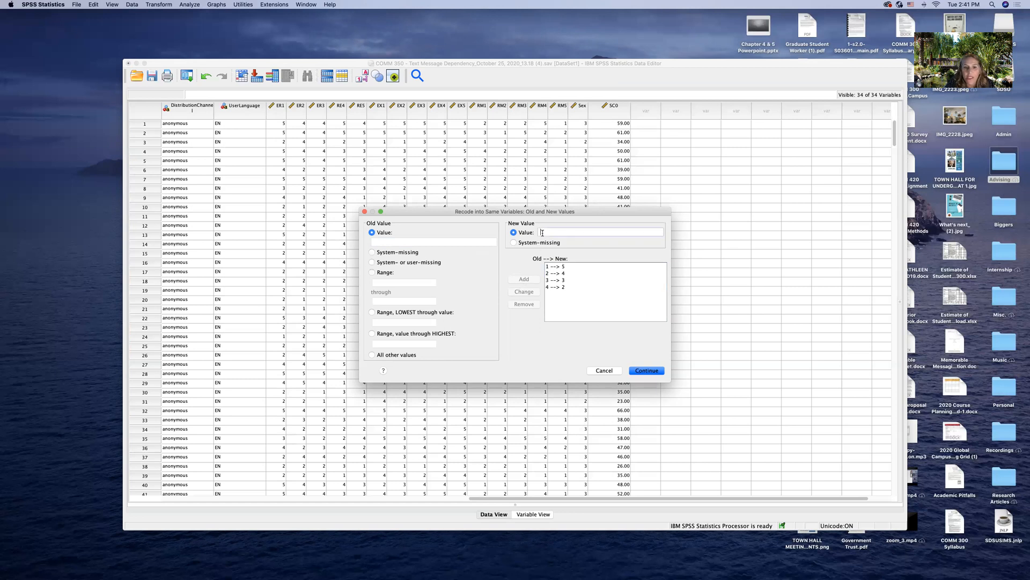
left_click(410, 242)
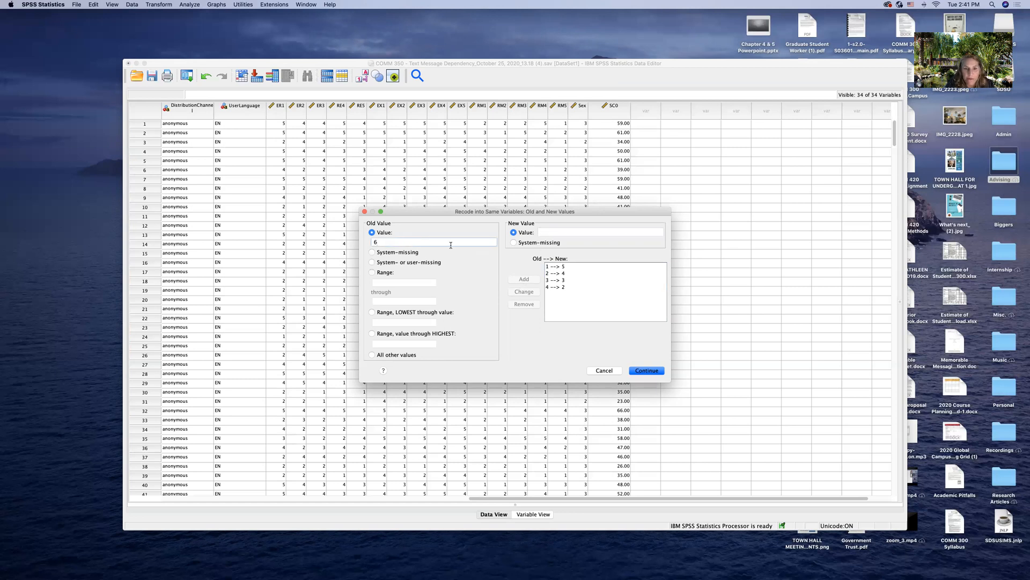
left_click(560, 232)
type("1")
left_click(509, 280)
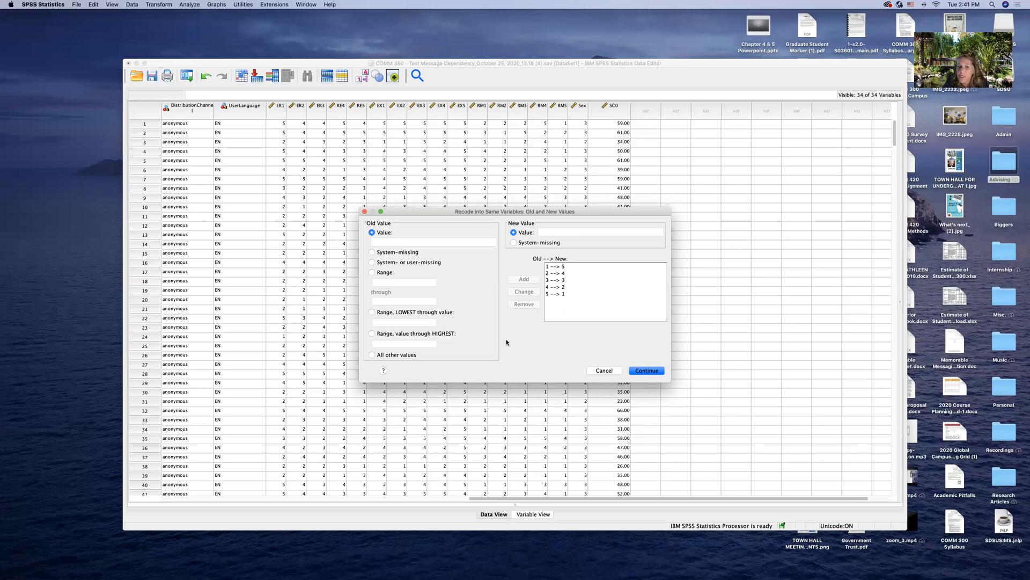
- Discard the old and new value mappings, remove RM5 from the recode variables, and close the recode dialog without applying it
left_click(603, 370)
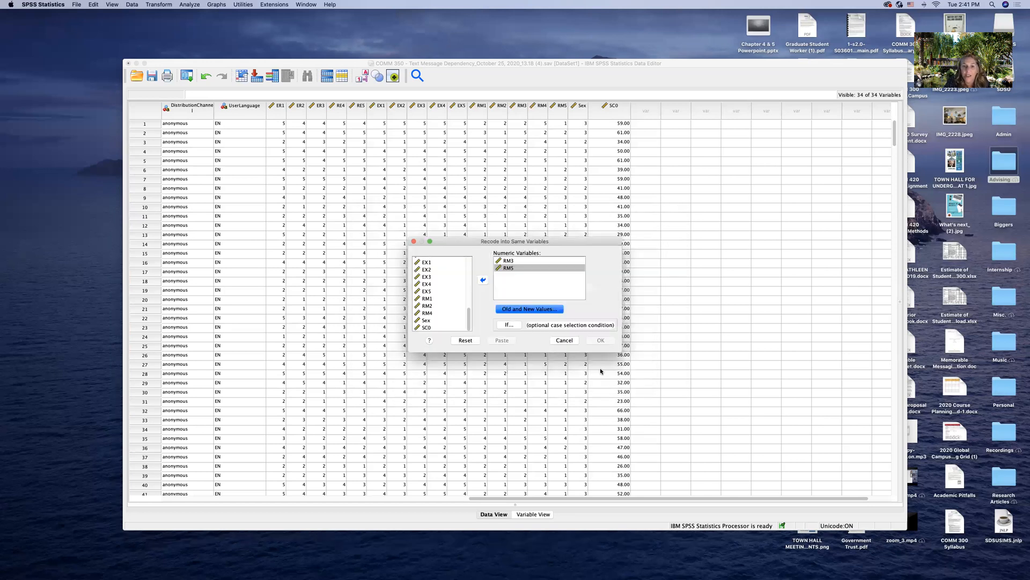
left_click(483, 280)
left_click(483, 280)
left_click(482, 281)
left_click(500, 261)
left_click(482, 280)
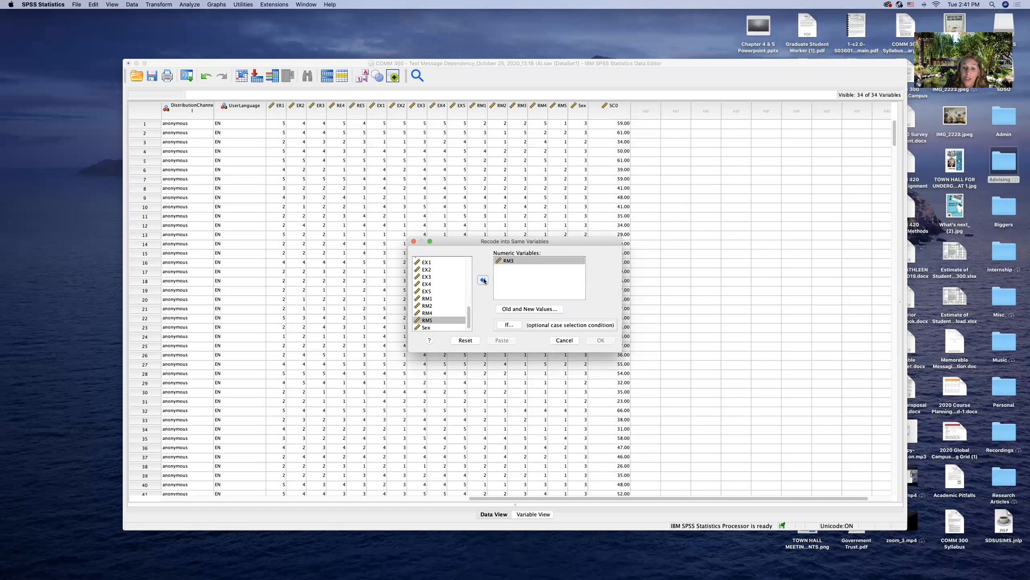
left_click(414, 242)
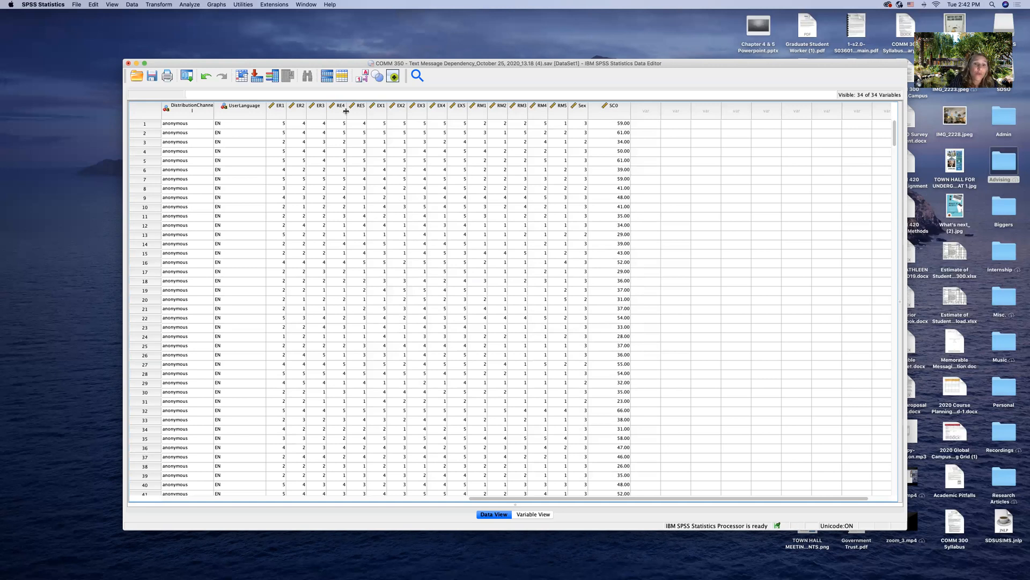
- Start a Frequencies analysis and have its source list display variable names instead of labels
left_click(190, 5)
mouse_move(207, 34)
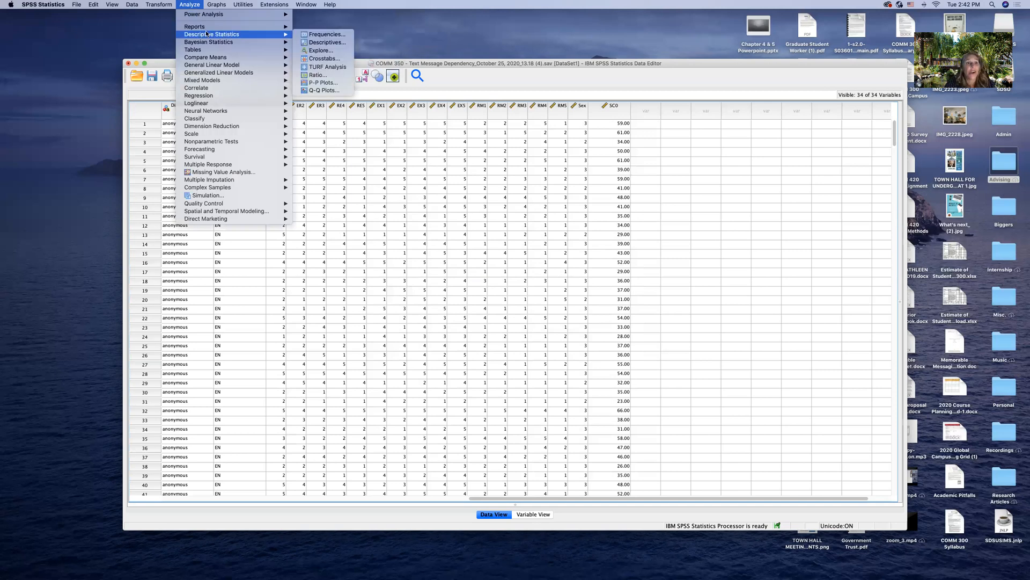
left_click(326, 34)
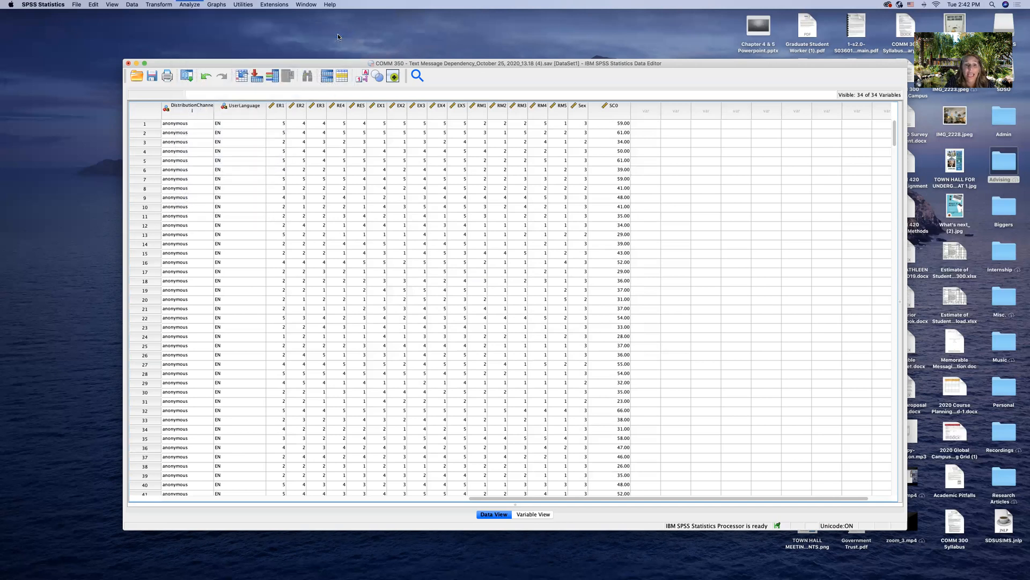
scroll(453, 244, "down", 5)
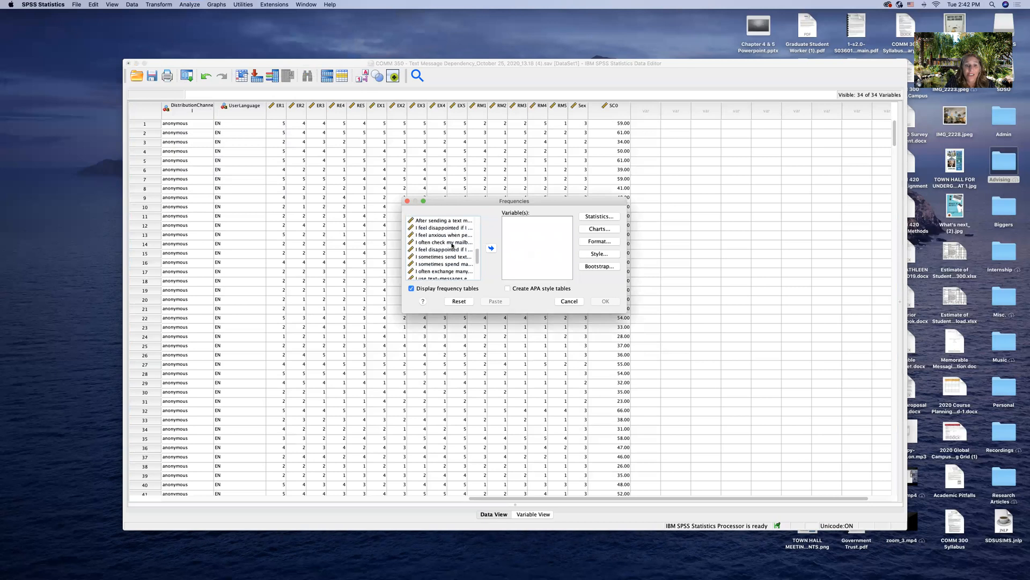
right_click(454, 236)
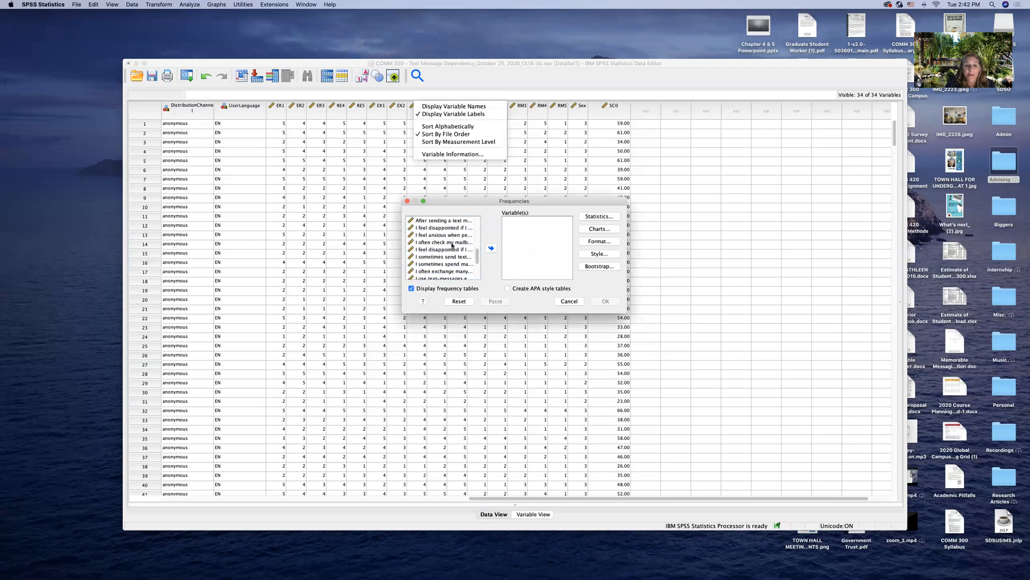
left_click(478, 108)
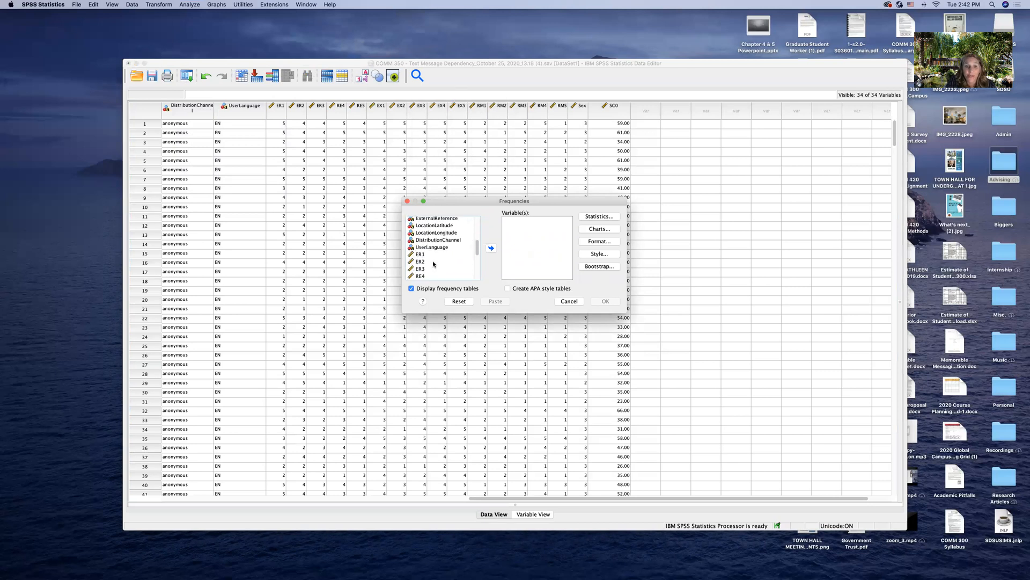
- Add EX3 to the variables of the Frequencies analysis
scroll(434, 264, "down", 5)
scroll(433, 264, "up", 5)
scroll(418, 243, "down", 1)
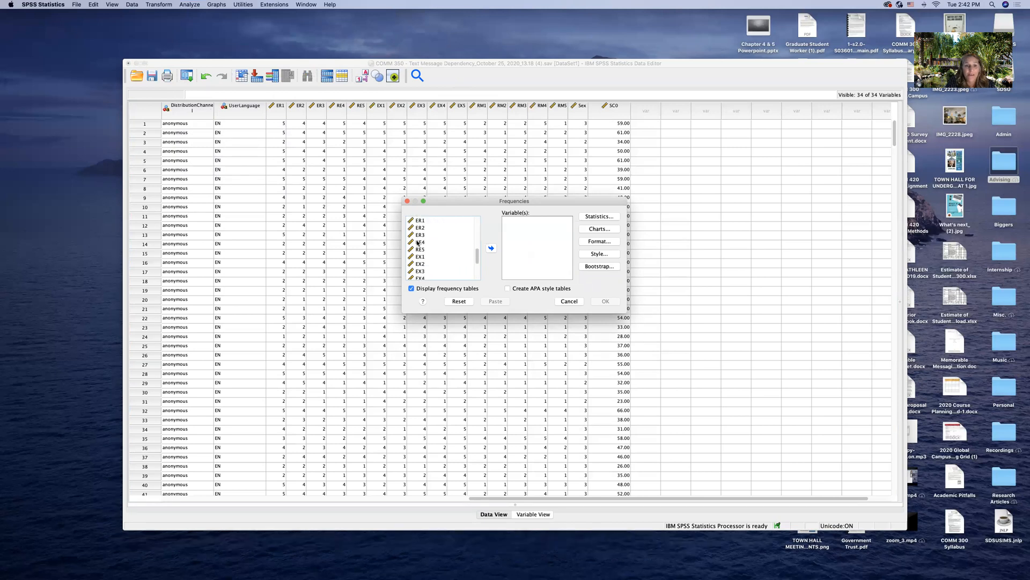
left_click(422, 235)
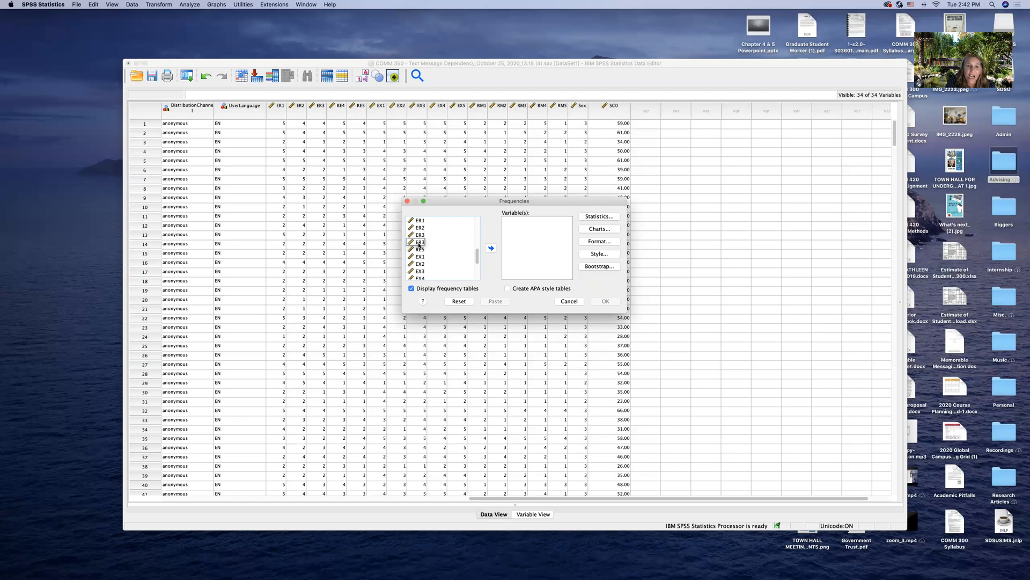
left_click(420, 271)
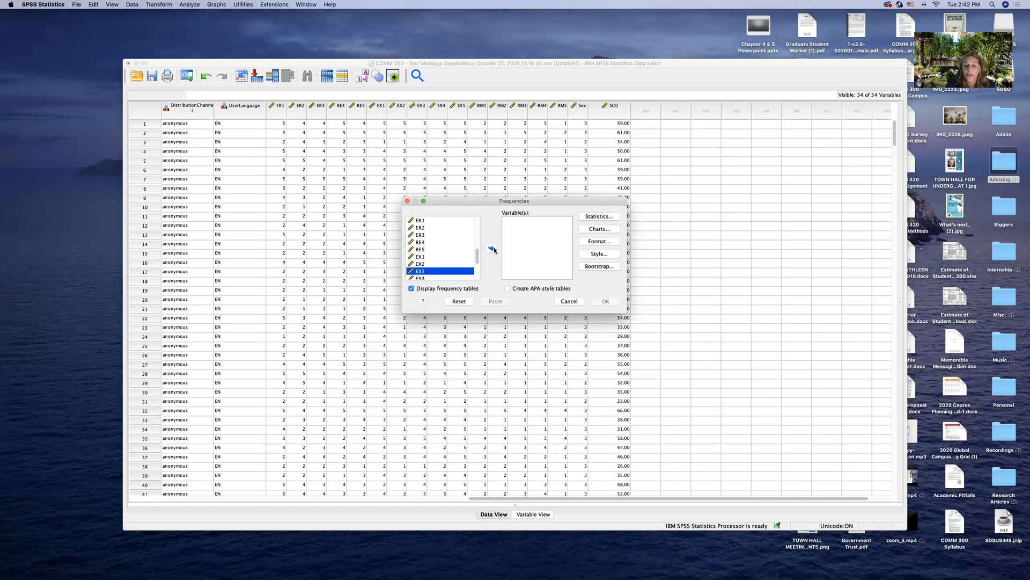
left_click(492, 249)
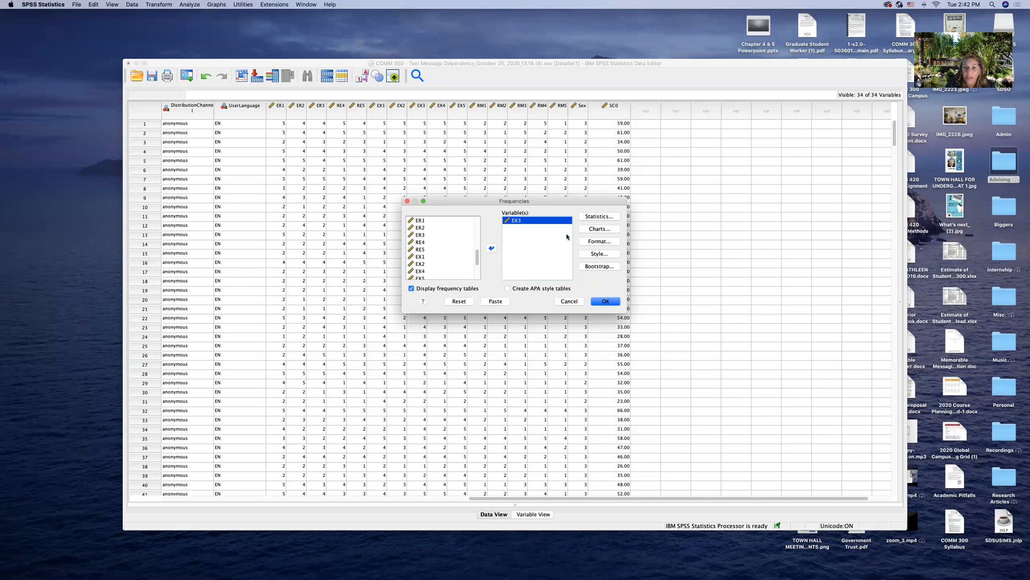
- Include the mean, median, mode, standard deviation, variance and range in the Frequencies statistics
left_click(598, 217)
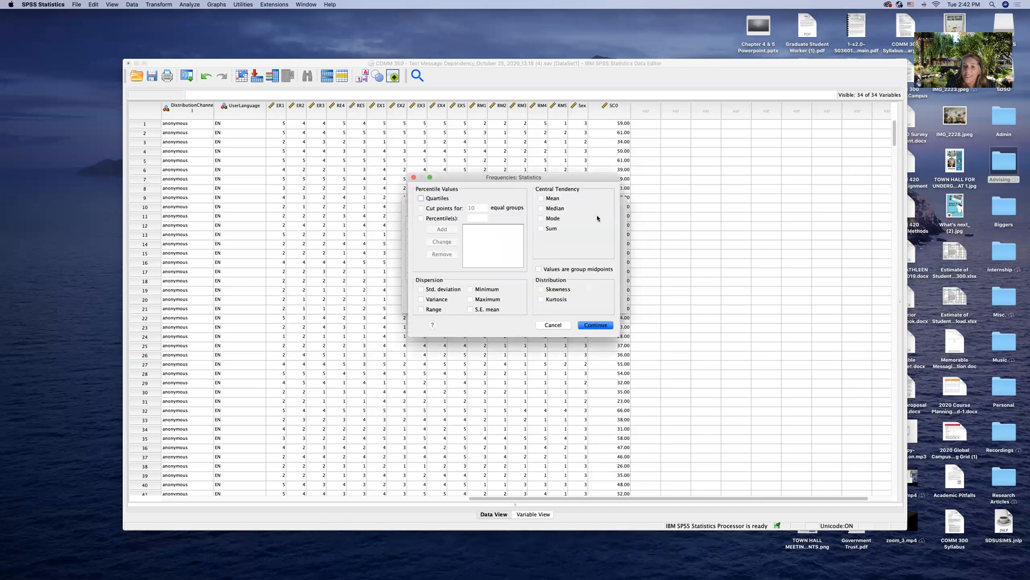
left_click(541, 198)
left_click(540, 208)
left_click(541, 218)
left_click(421, 289)
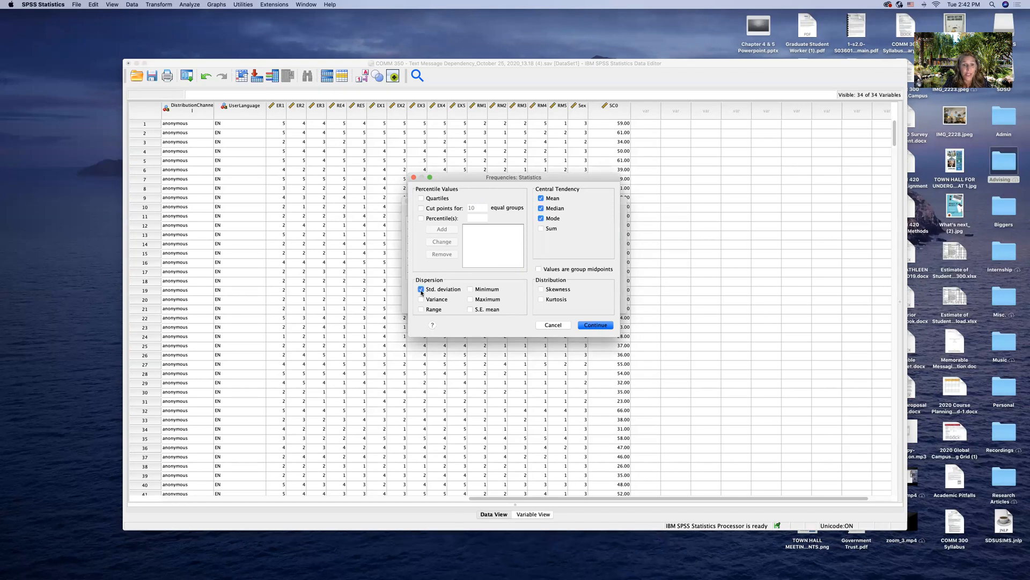
left_click(421, 300)
left_click(421, 310)
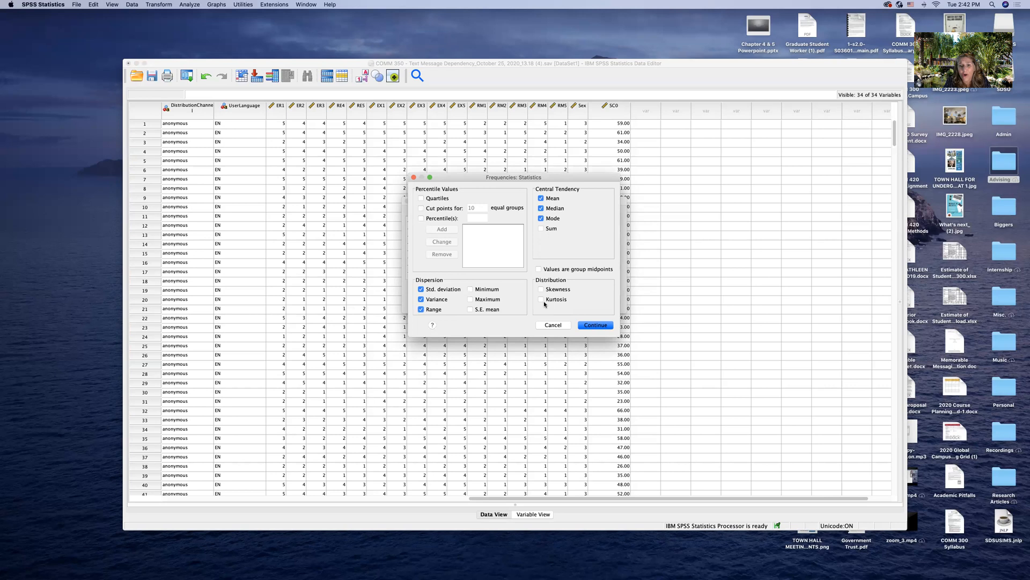
left_click(597, 325)
- Add a bar chart showing frequencies to the analysis and run it
left_click(599, 229)
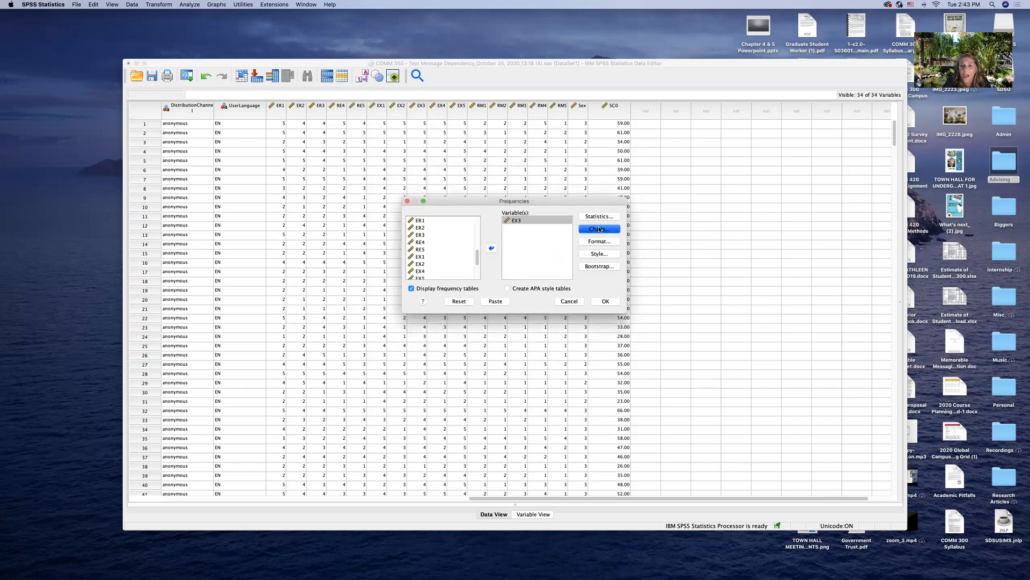
left_click(463, 232)
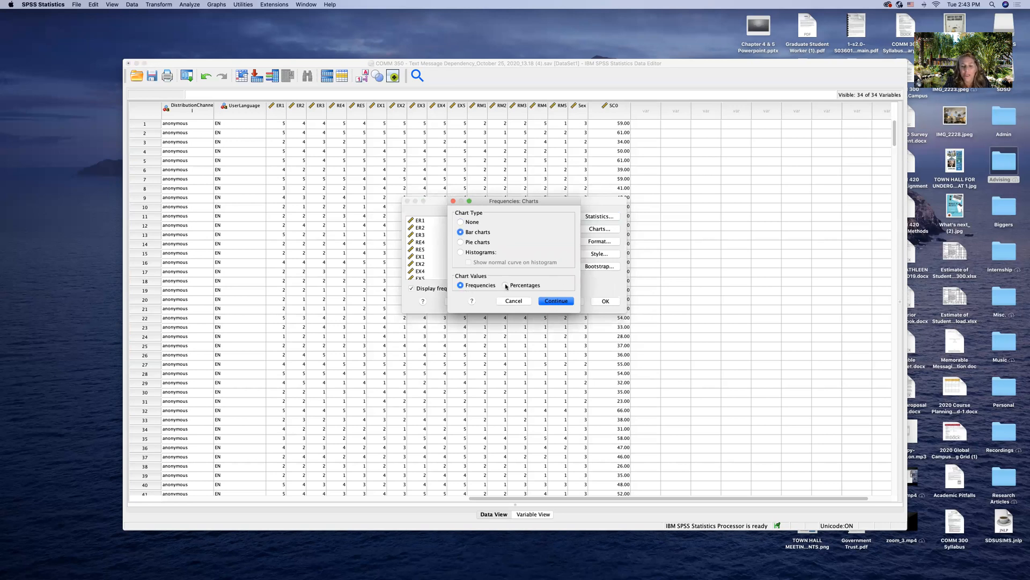
left_click(556, 301)
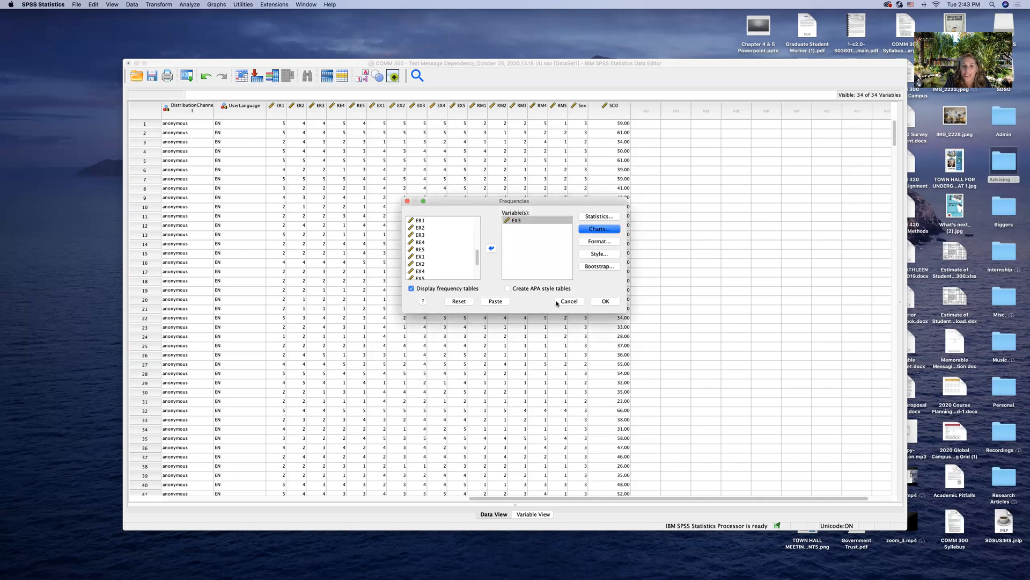
left_click(603, 302)
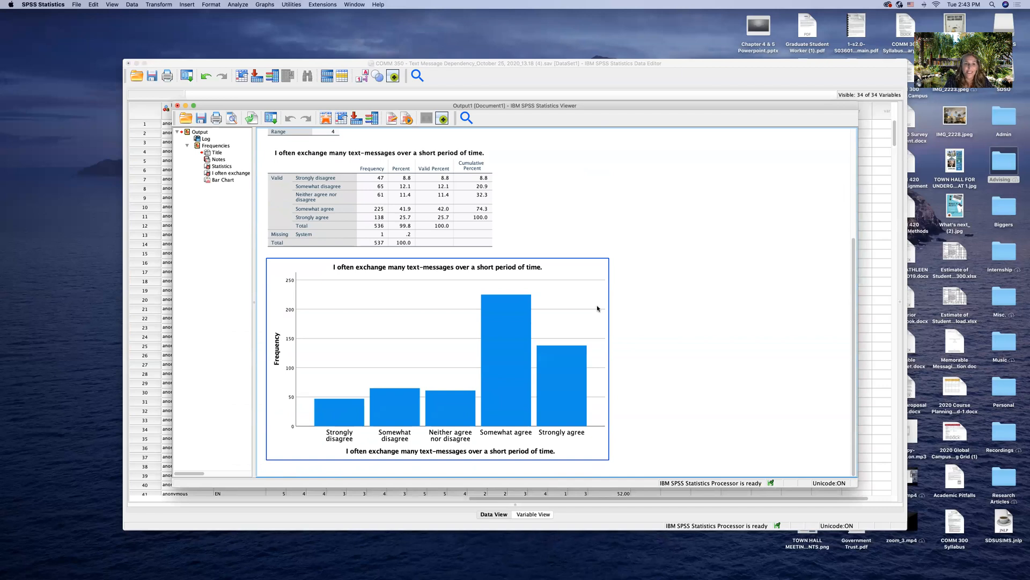
- Examine the frequency table and bar chart for EX3, and close the output document
left_click(478, 210)
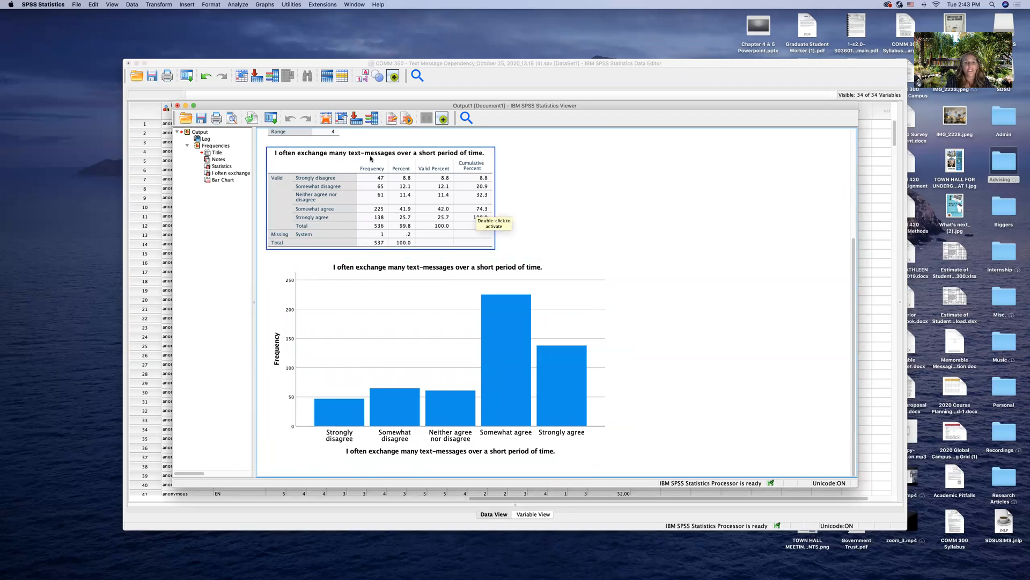
left_click(518, 156)
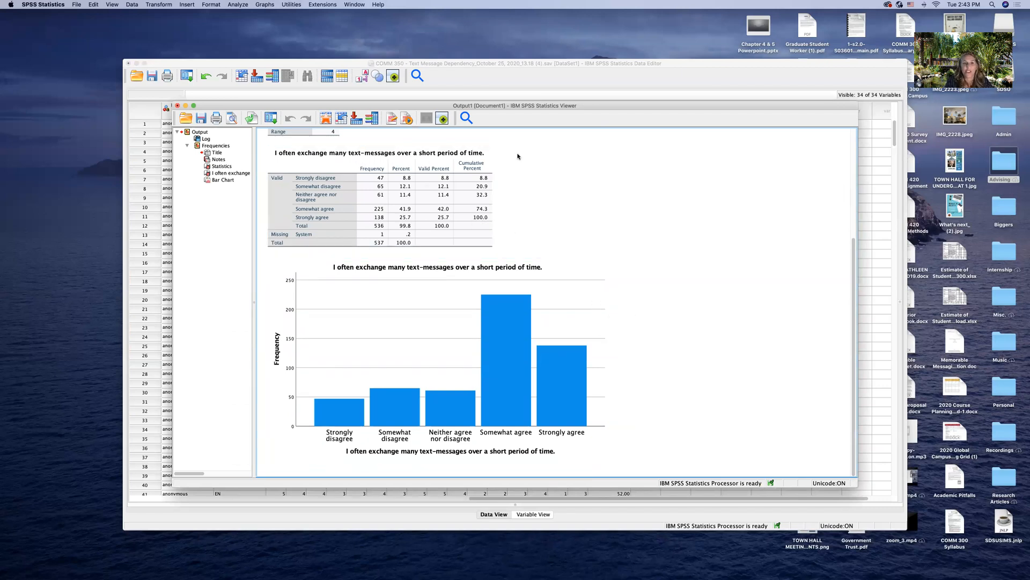
left_click(354, 187)
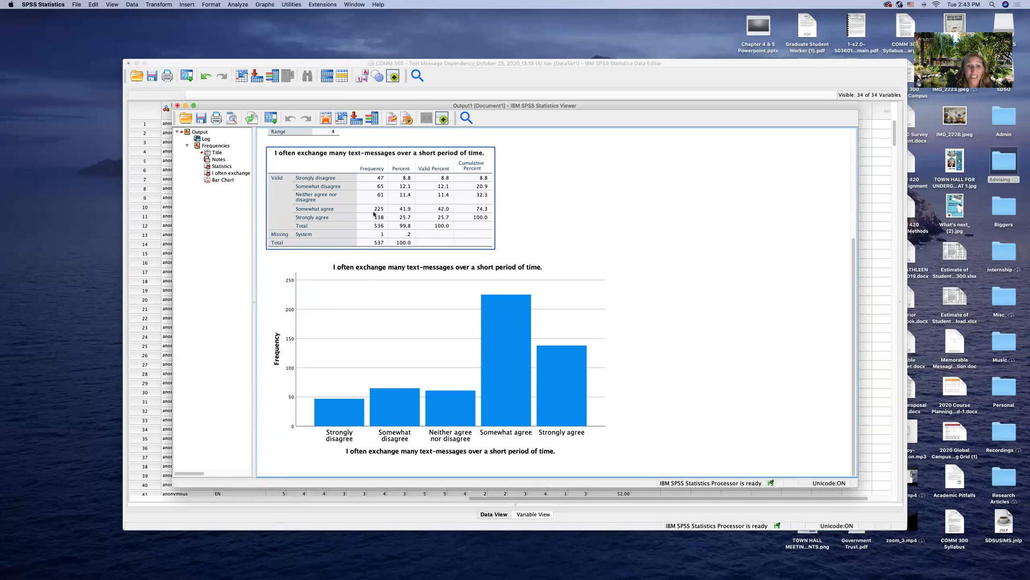
left_click(519, 391)
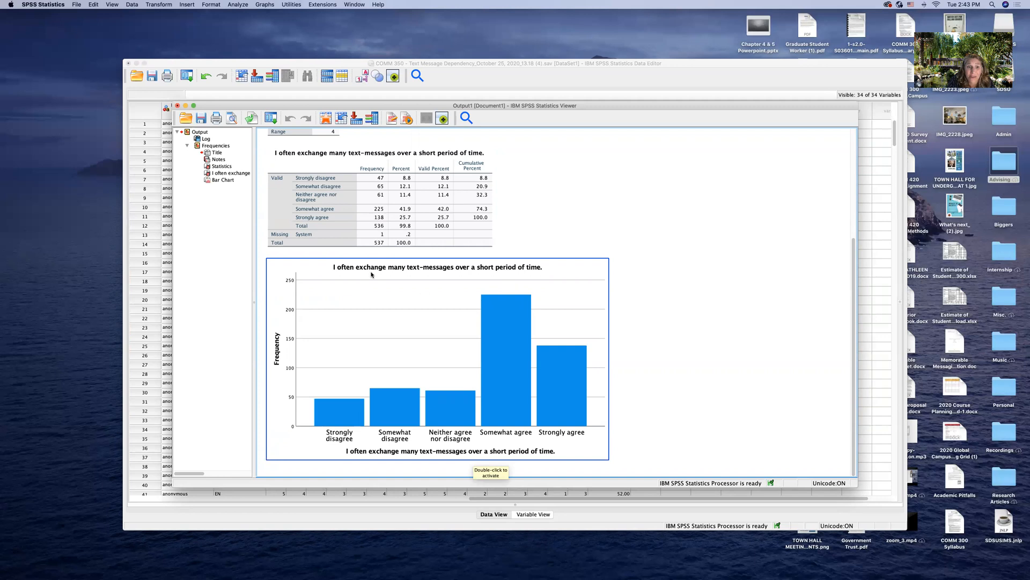
left_click(378, 214)
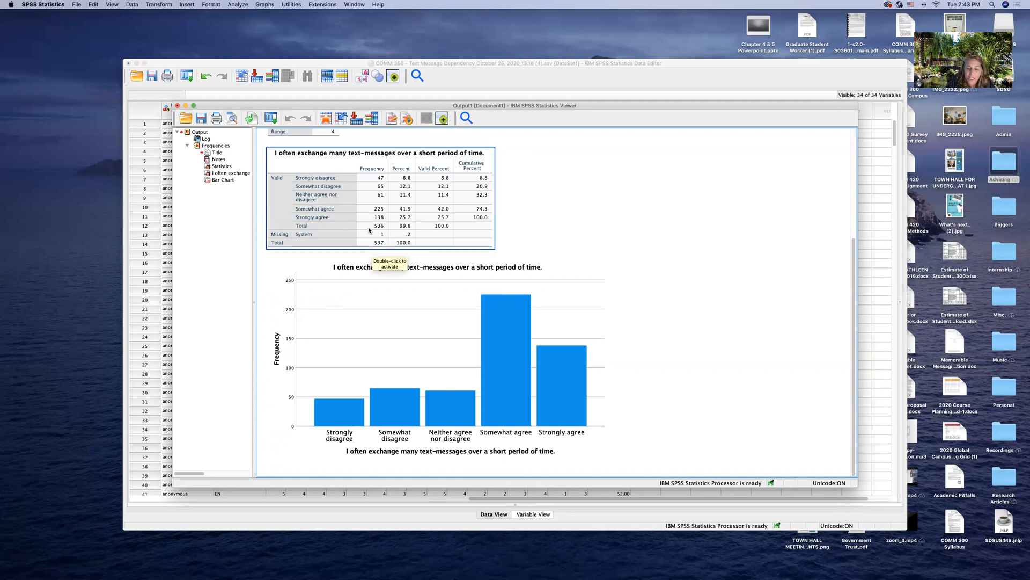
left_click(177, 106)
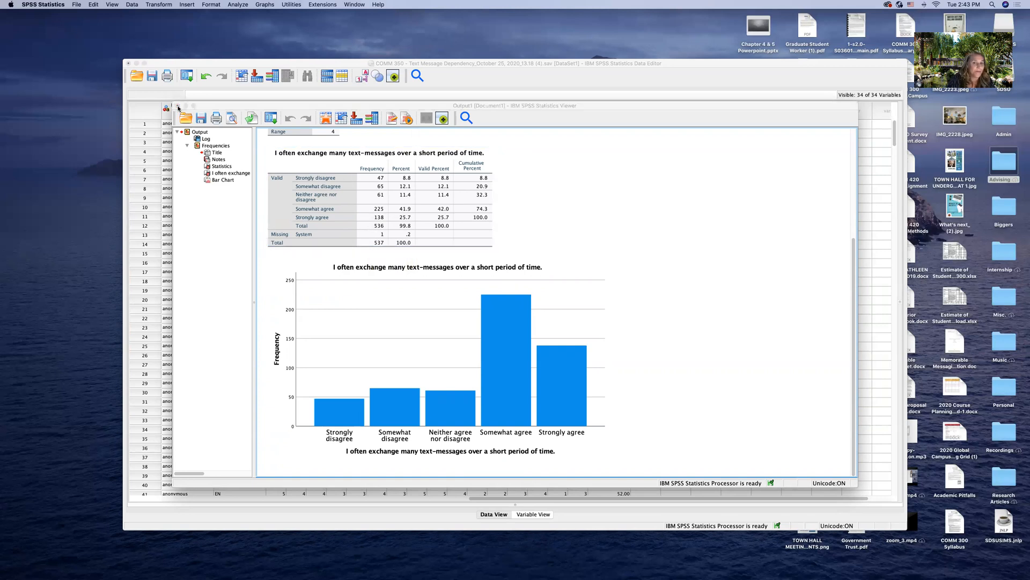
left_click(577, 314)
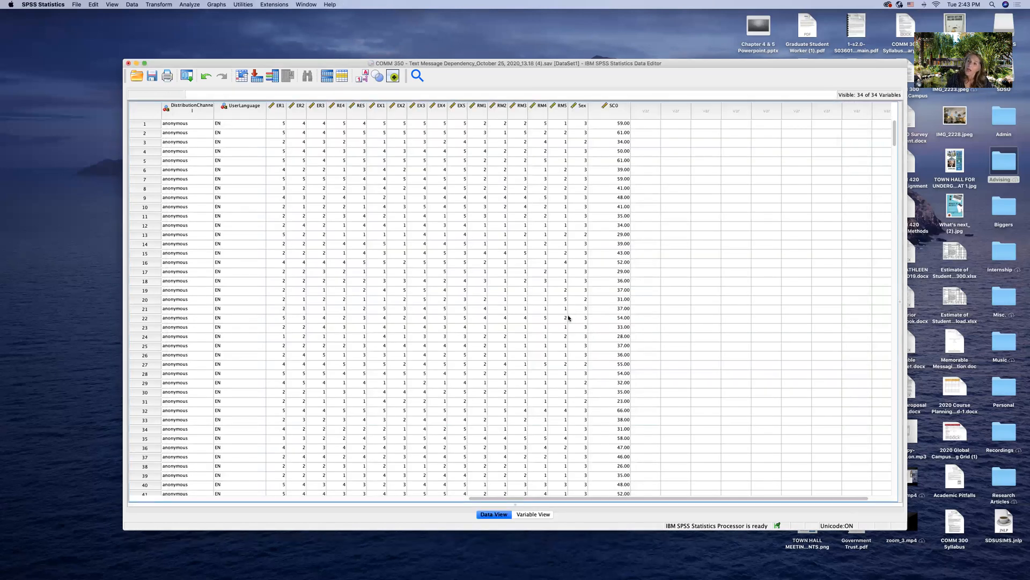
- Start a scale Reliability Analysis and have its source list display variable names instead of labels
left_click(182, 5)
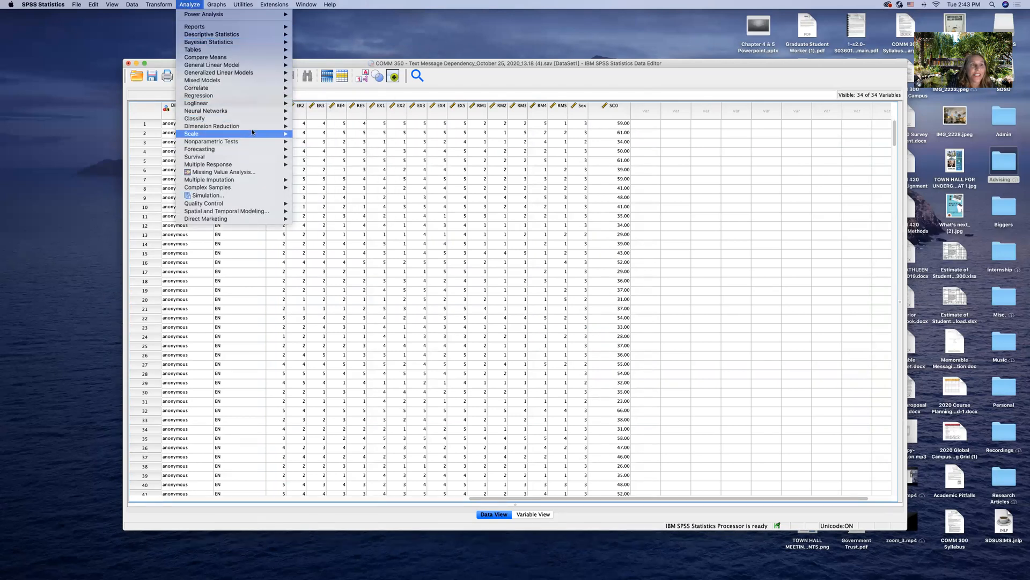
mouse_move(250, 134)
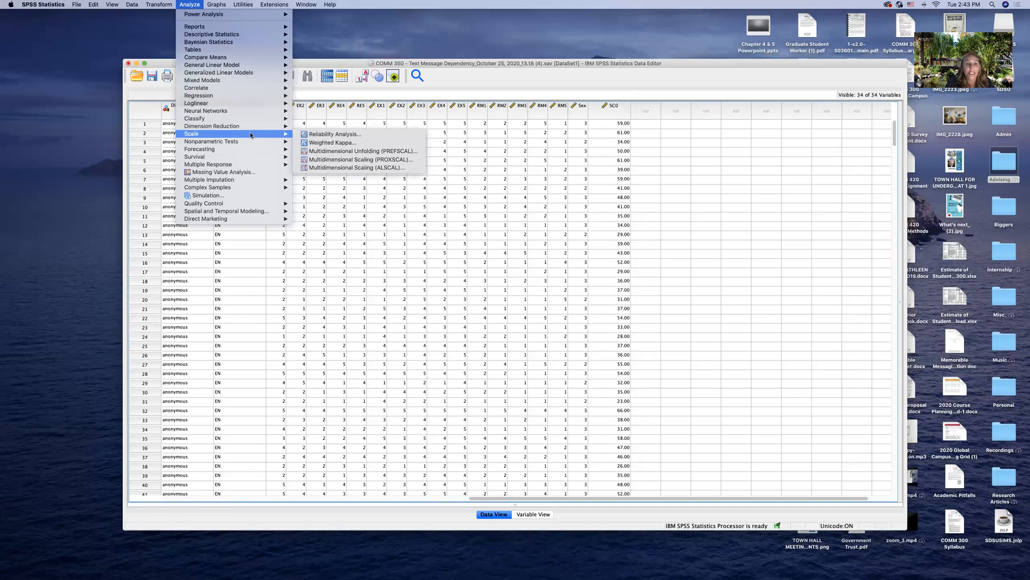
left_click(363, 135)
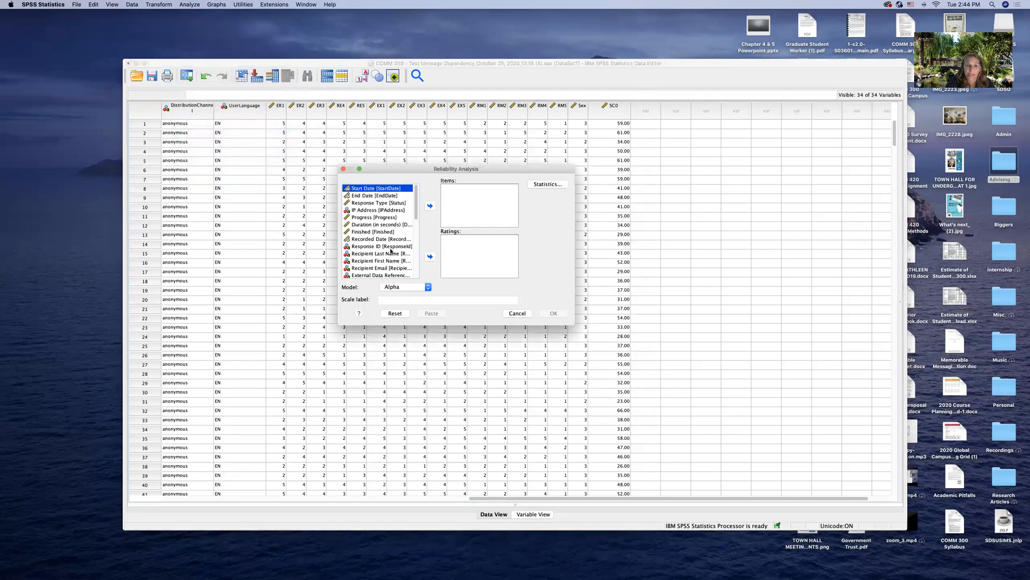
scroll(377, 256, "down", 7)
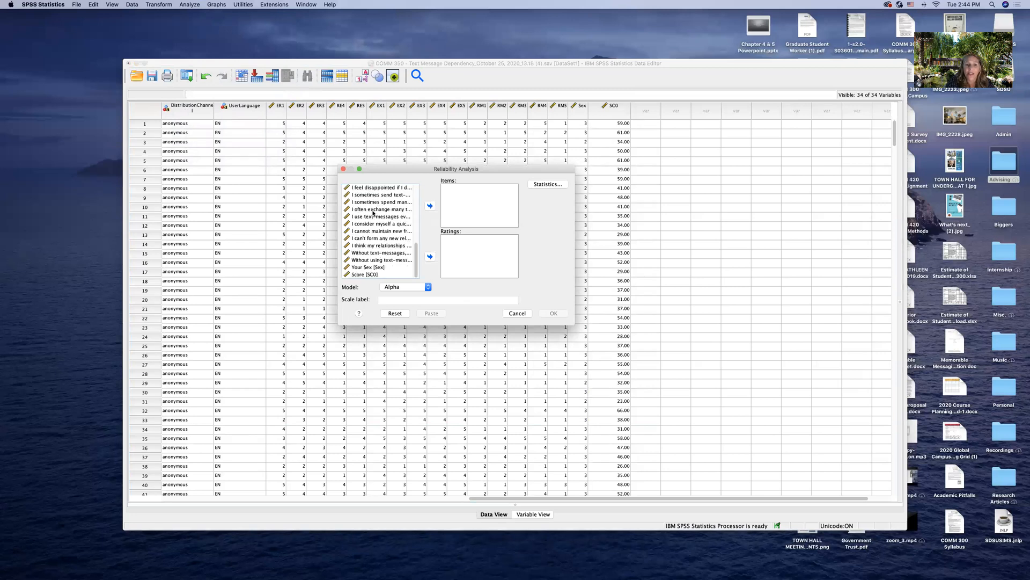
right_click(374, 215)
left_click(382, 181)
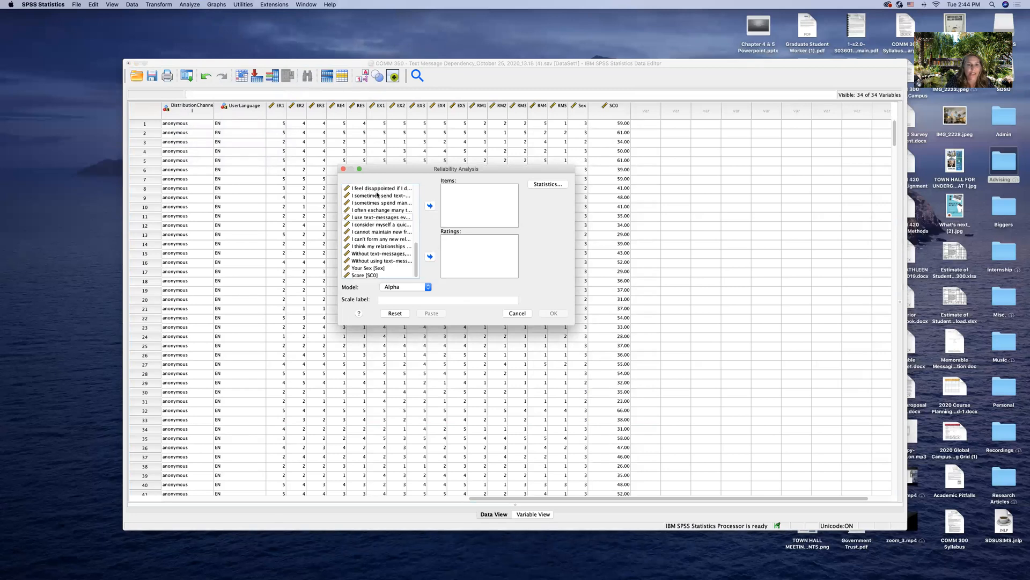
right_click(375, 218)
left_click(388, 228)
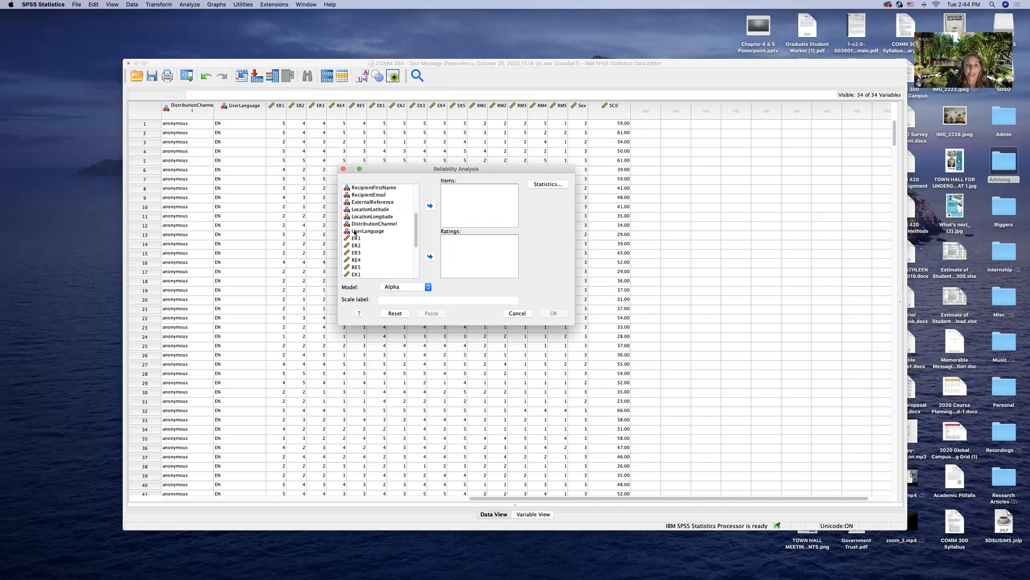
- Add the variables ER1 to ER3, RE4, RE5 and EX1 to EX5 to the reliability items
scroll(360, 236, "down", 3)
scroll(365, 239, "up", 6)
scroll(366, 240, "down", 5)
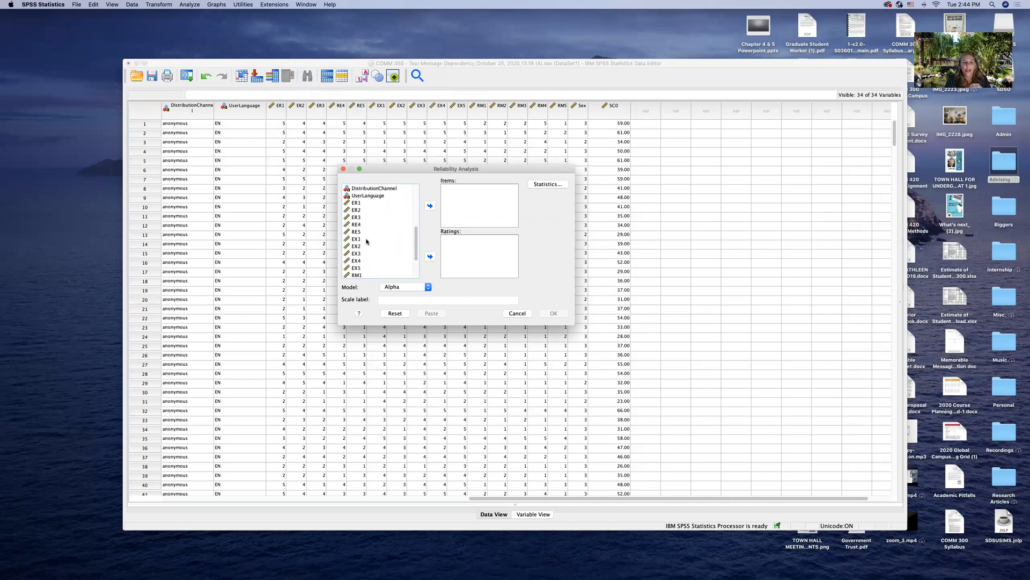
left_click(360, 205)
left_click(386, 209)
left_click(356, 238)
left_click(355, 205)
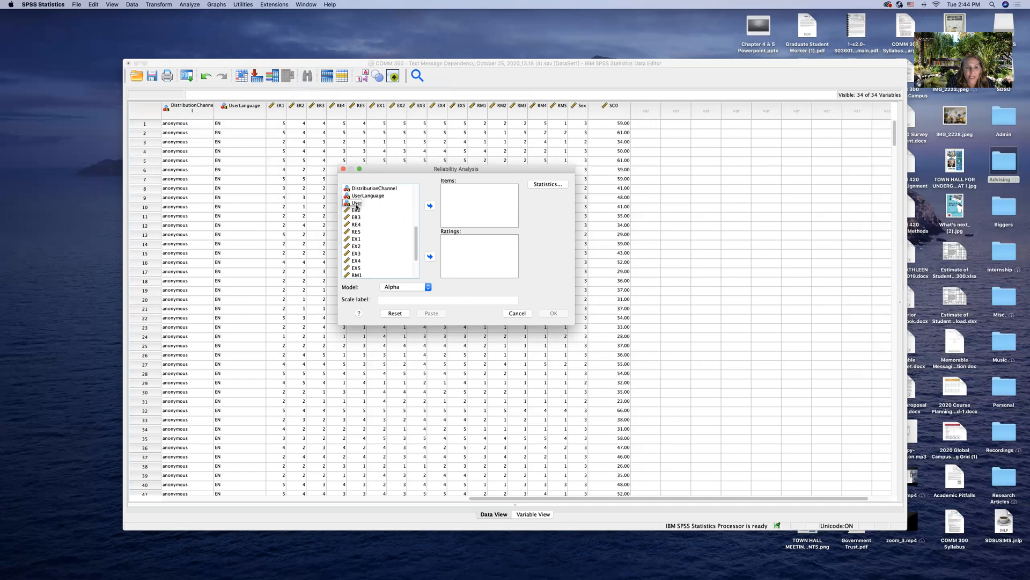
left_click_drag(361, 207, 357, 206)
left_click(358, 204)
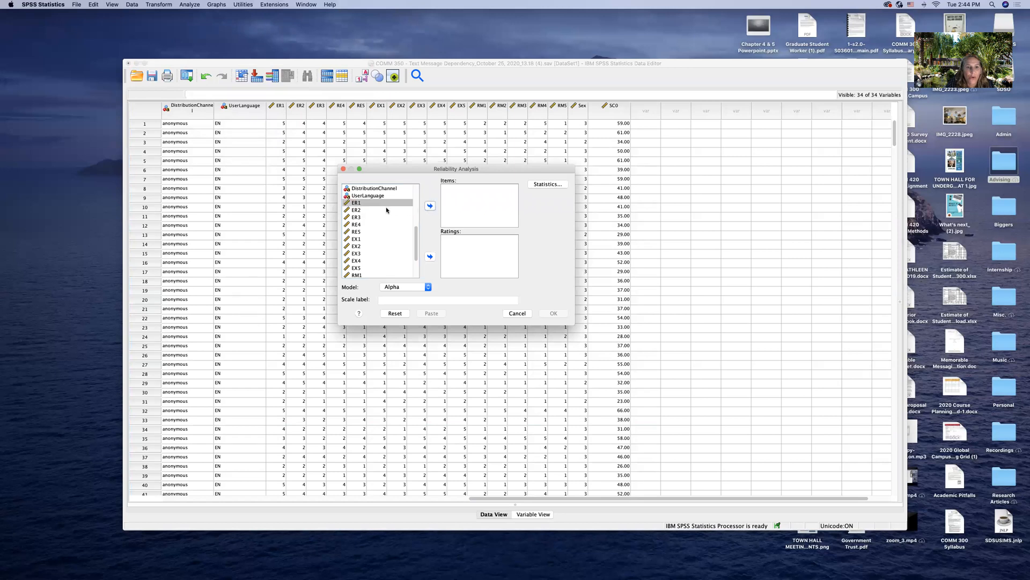
left_click(357, 204)
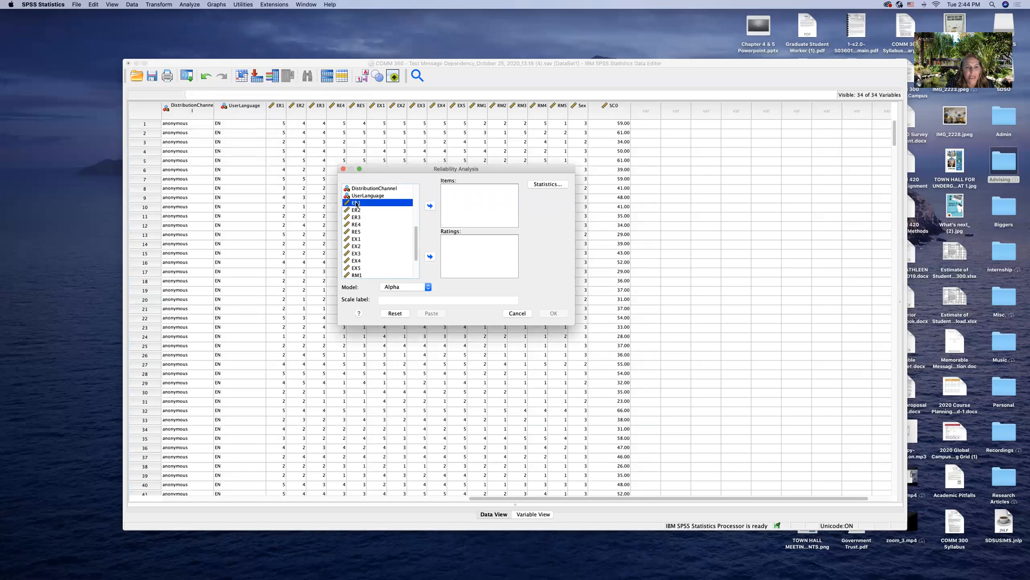
left_click(357, 210, "shift")
left_click_drag(356, 219, 361, 269)
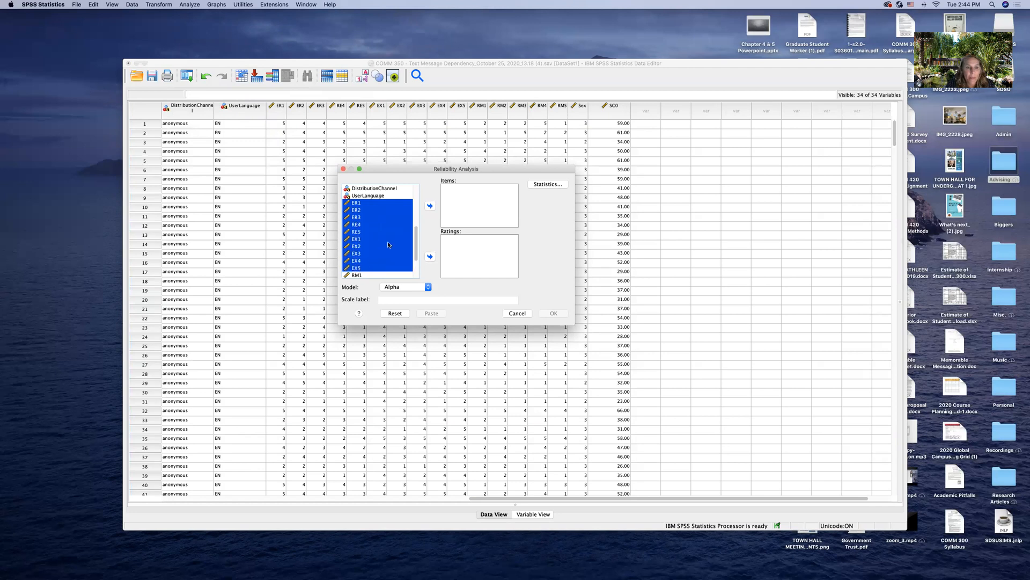
left_click(430, 206)
- Add RM1 to RM5 to the reliability items and check the item list
scroll(371, 233, "down", 3)
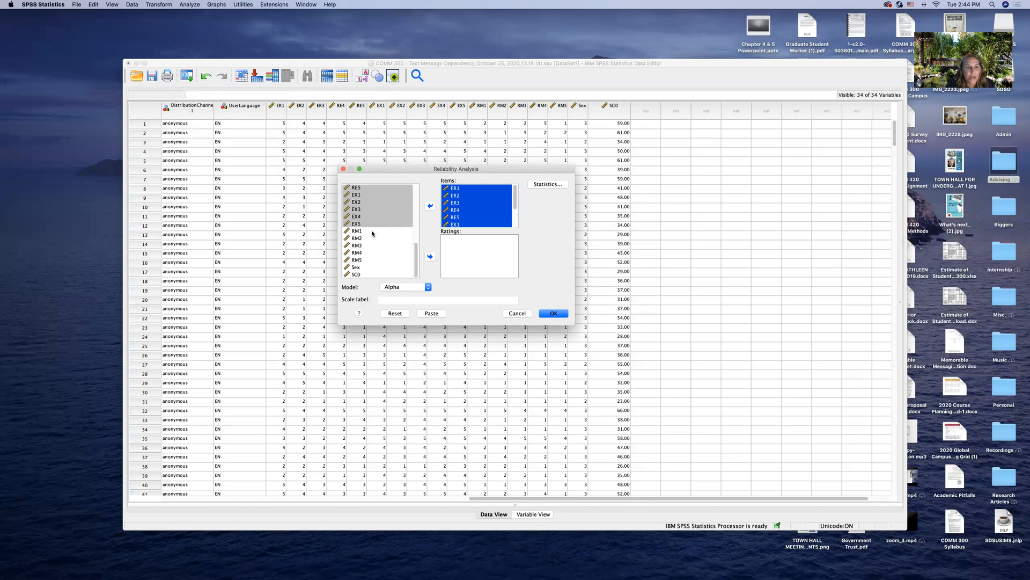
left_click(359, 231, "shift")
left_click(360, 239, "shift")
left_click(359, 233)
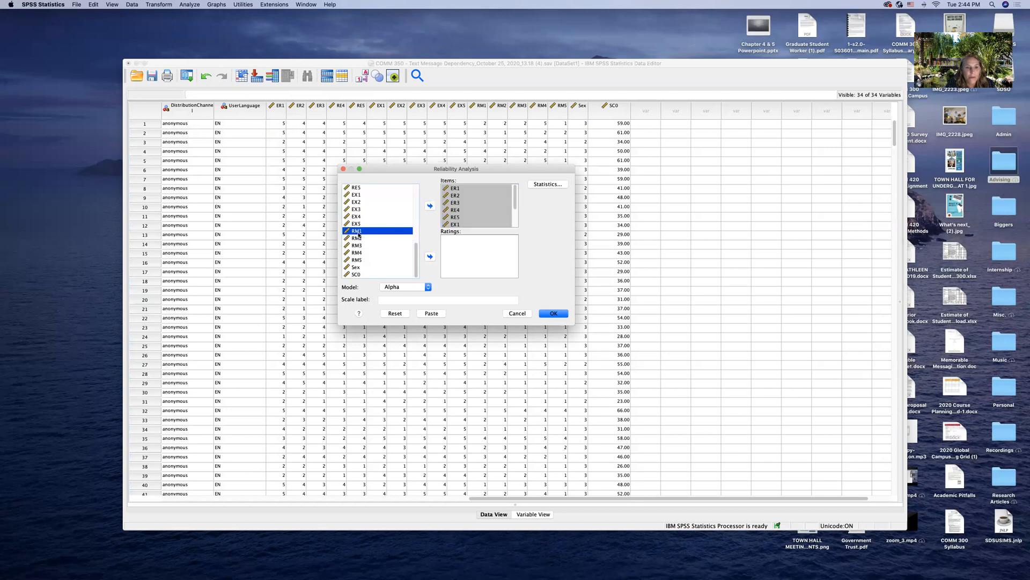
left_click(360, 239, "shift")
left_click(360, 247, "shift")
left_click(361, 253, "shift")
left_click(362, 261, "shift")
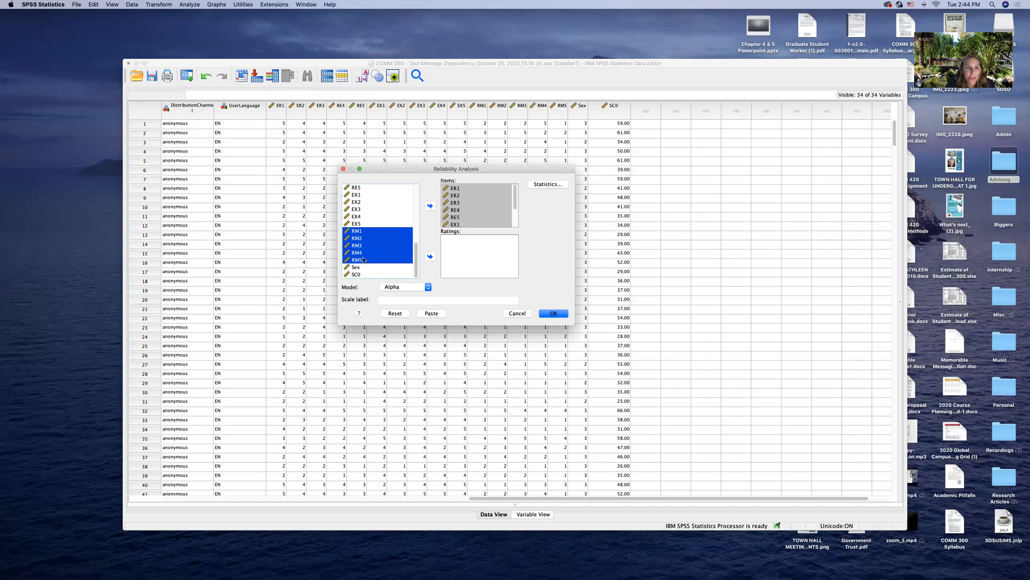
left_click(429, 206)
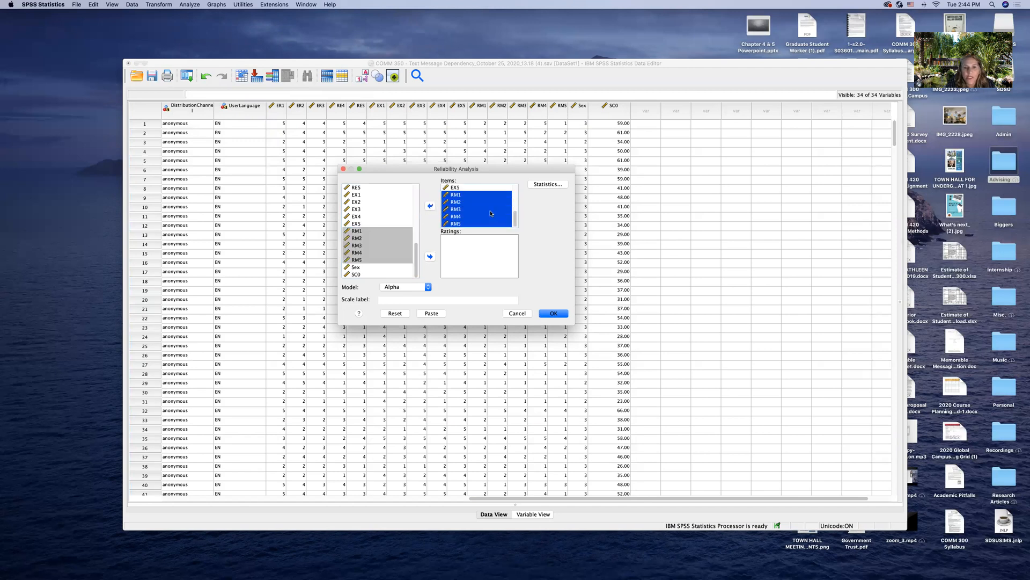
scroll(490, 214, "up", 5)
scroll(490, 214, "down", 5)
scroll(490, 214, "up", 5)
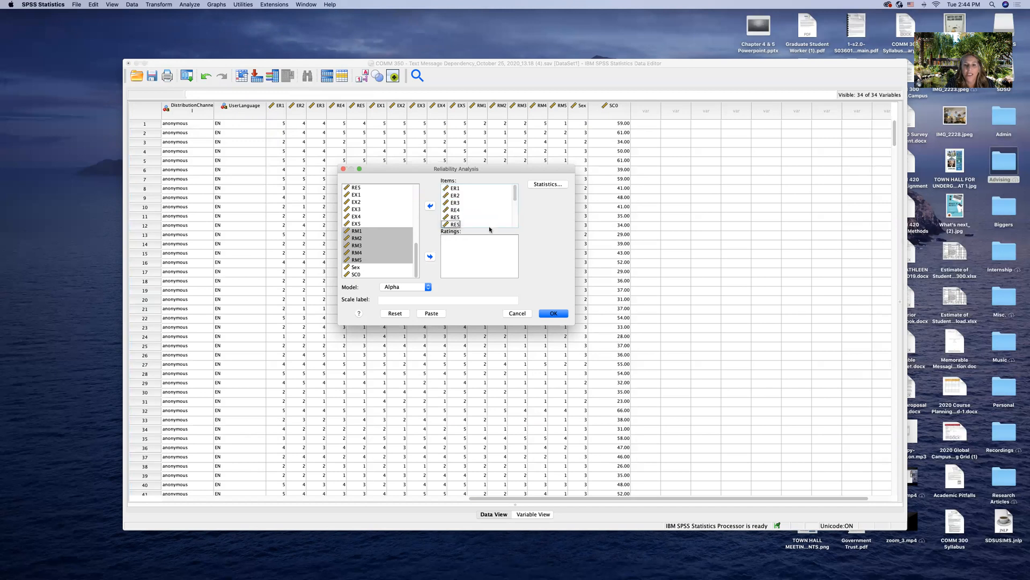
- Include summaries of means and variances in the reliability statistics and run the analysis with the Alpha model
left_click(547, 184)
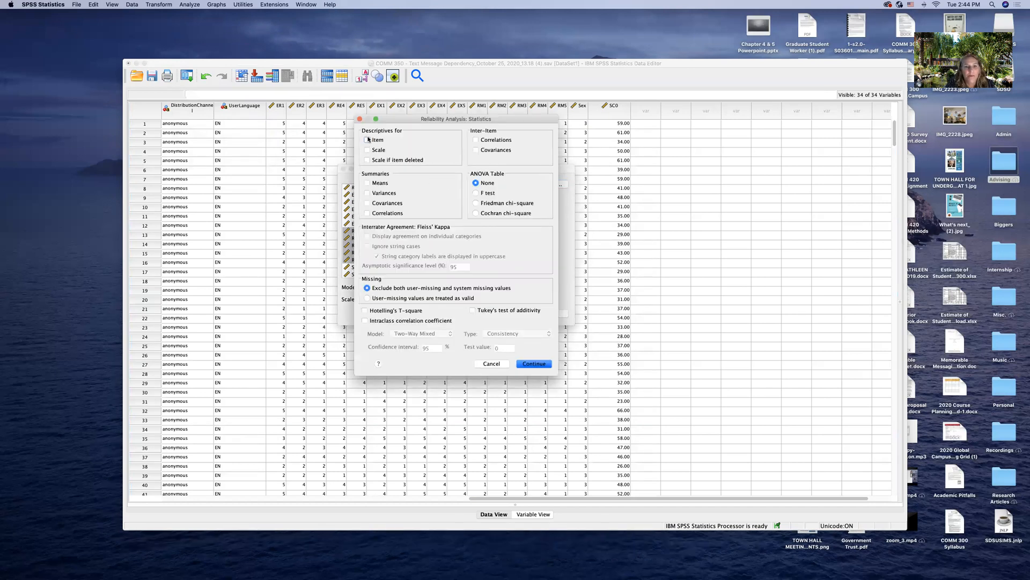
left_click(368, 184)
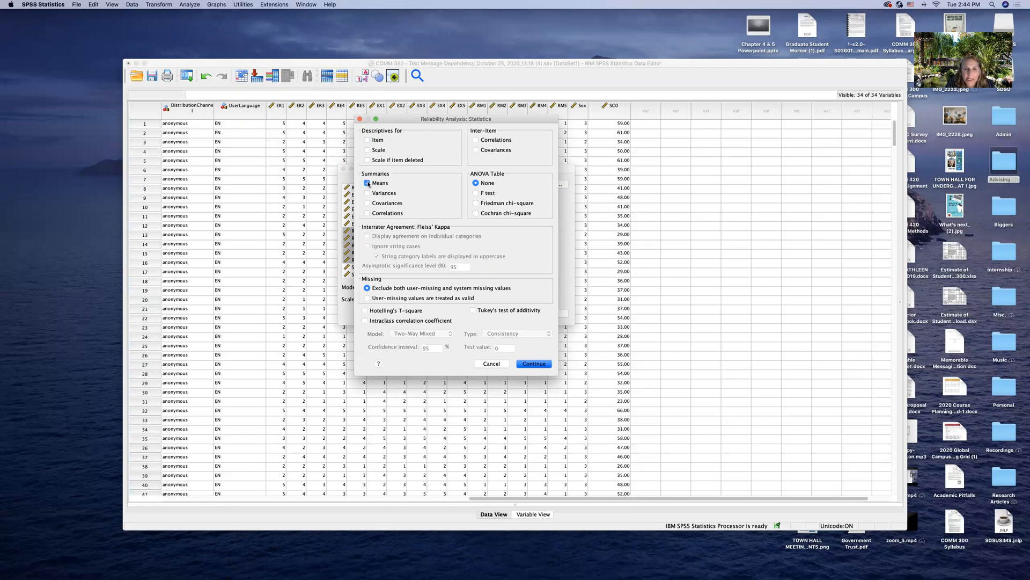
left_click(367, 193)
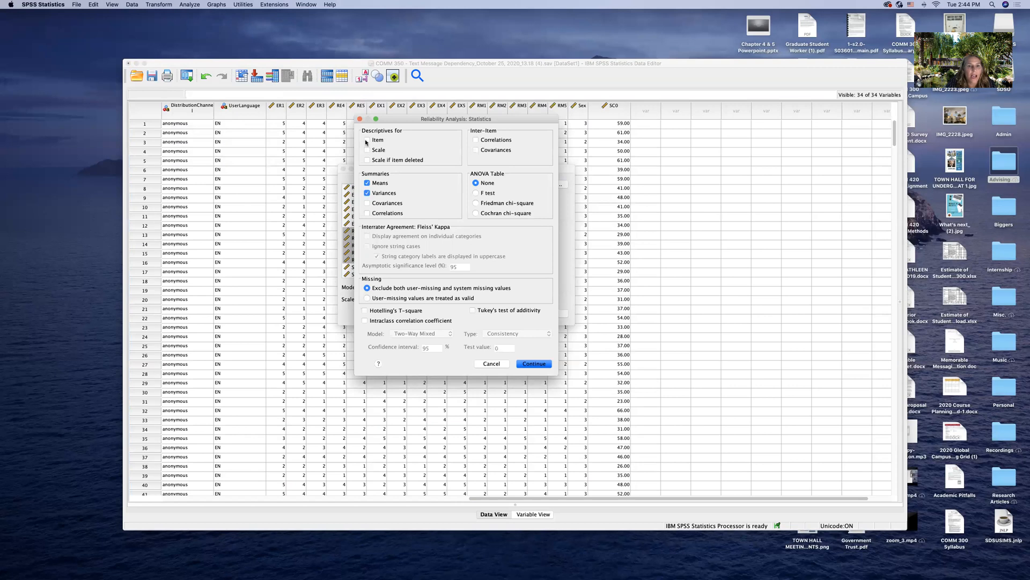
left_click(532, 365)
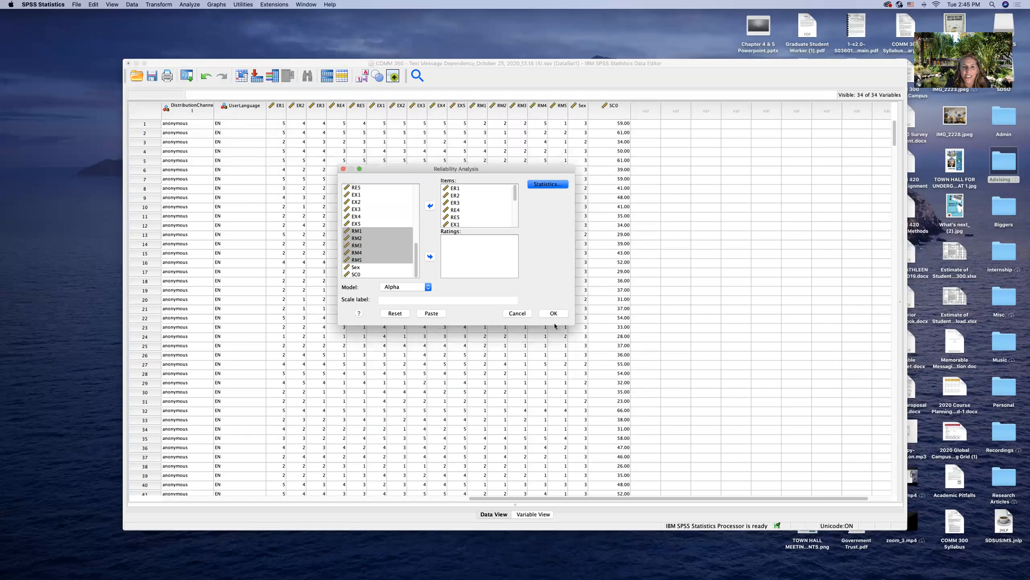
left_click(554, 313)
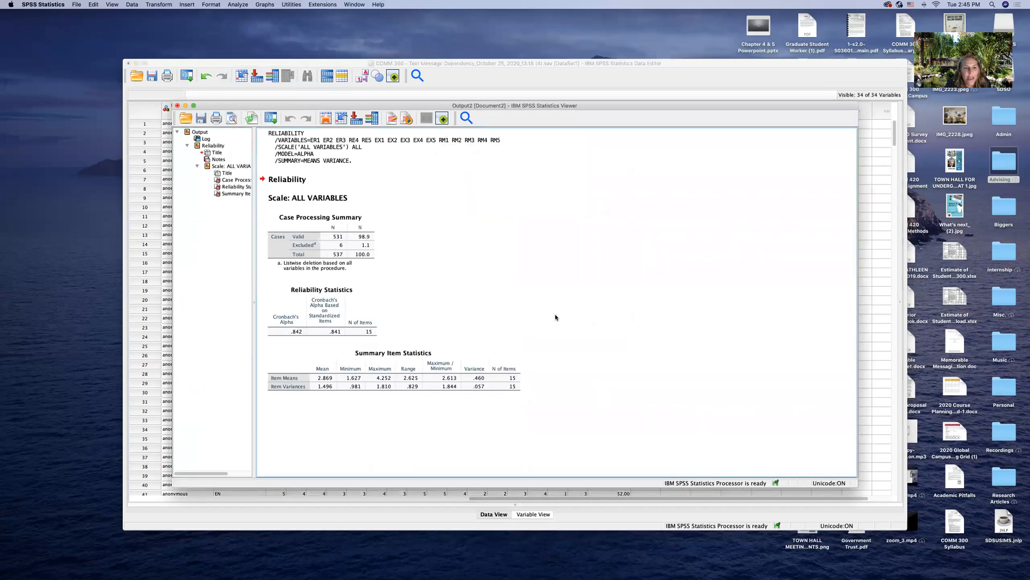
- Examine the Reliability Statistics table and close the output viewer without saving its contents
left_click(357, 307)
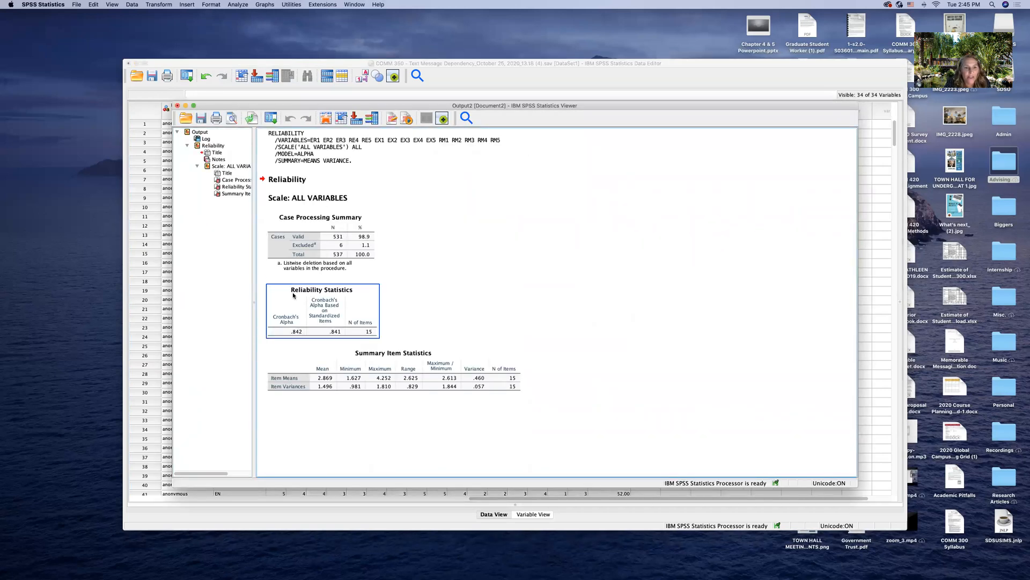
left_click(362, 301)
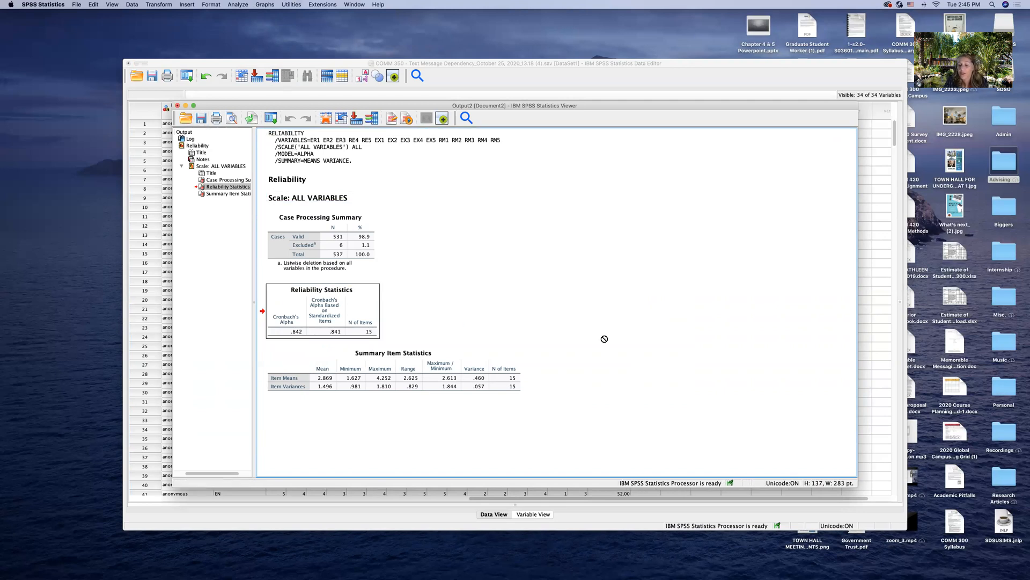
left_click(177, 106)
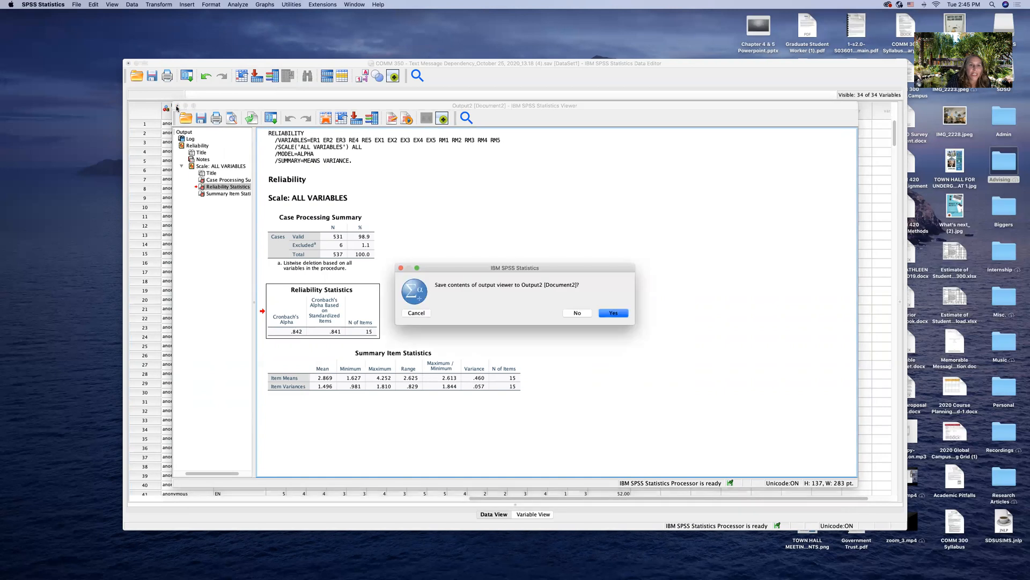
left_click(583, 314)
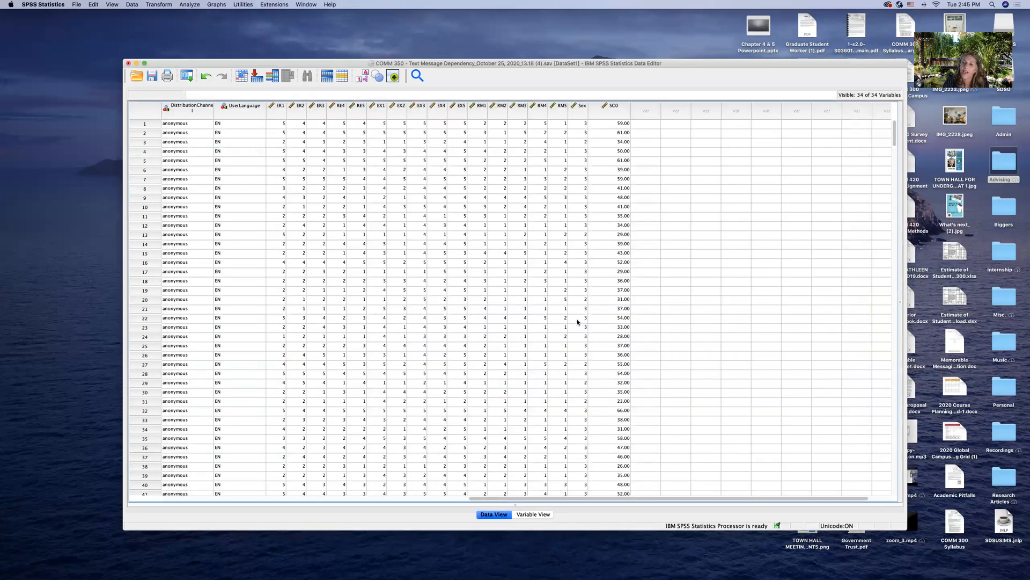
- Start a Compute Variable transformation and name the target variable SUMTMD
scroll(578, 322, "down", 3)
scroll(578, 322, "right", 1)
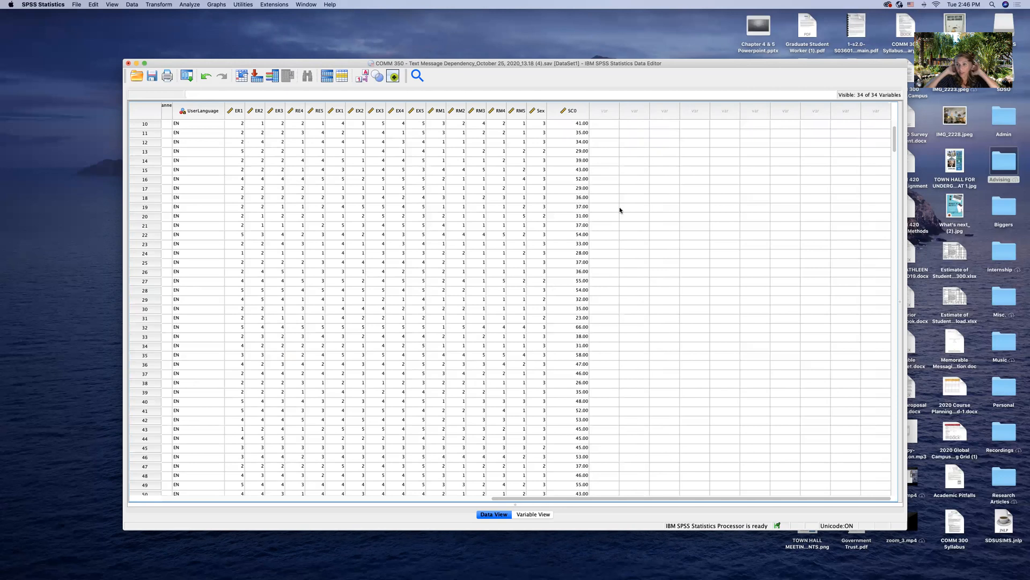
scroll(633, 201, "up", 3)
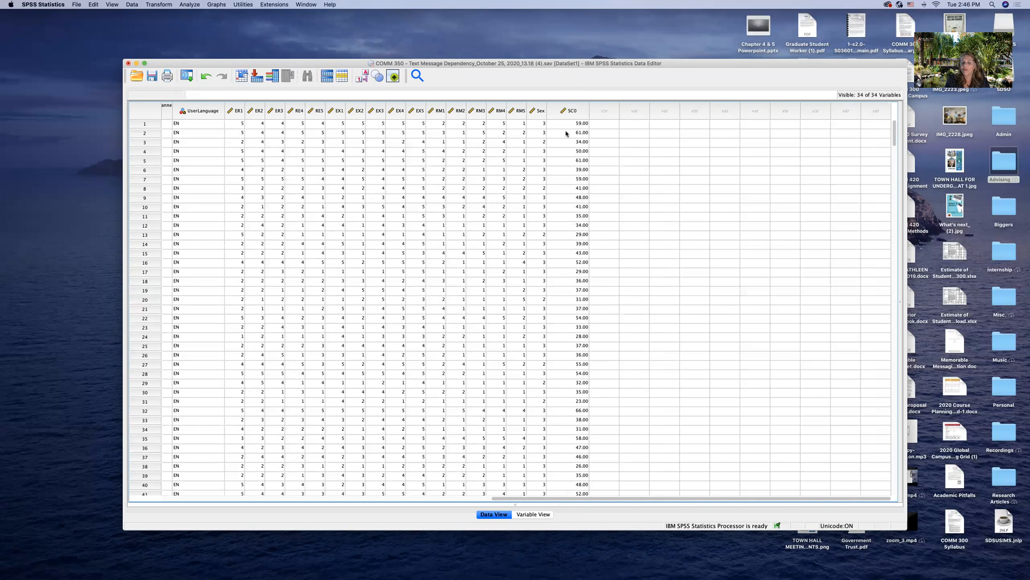
left_click(160, 6)
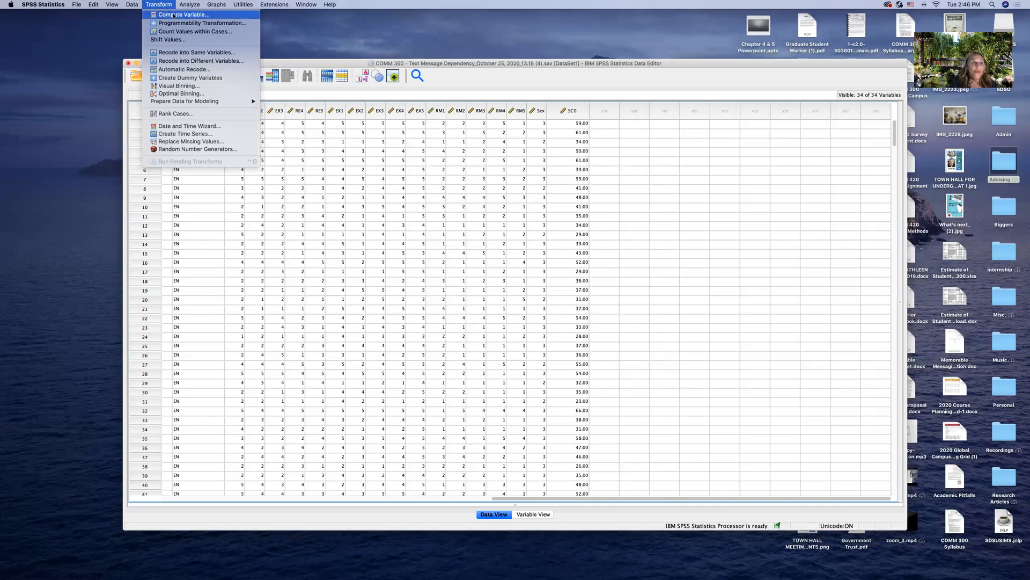
left_click(173, 16)
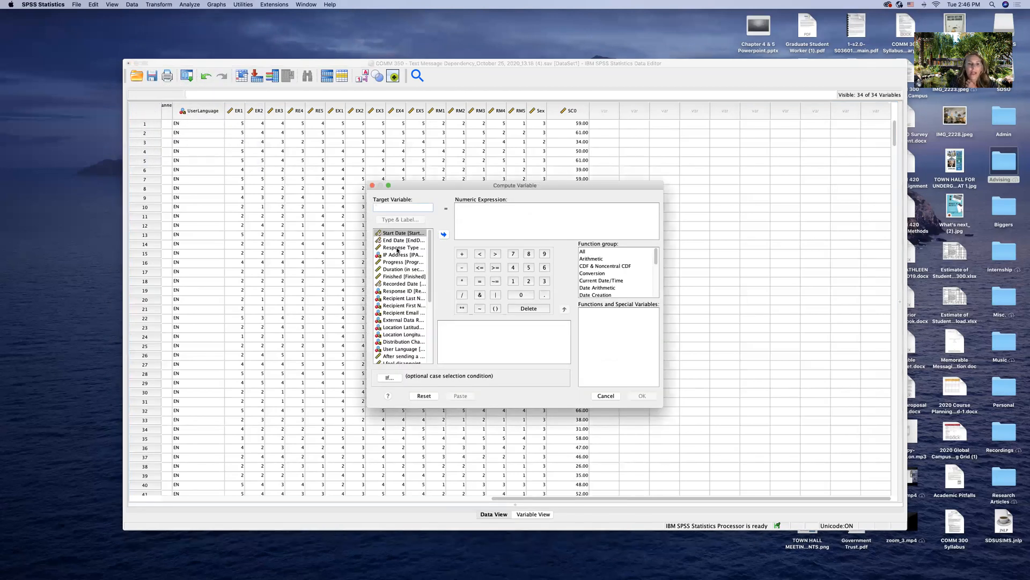
right_click(380, 234)
left_click(412, 256)
right_click(377, 233)
left_click(393, 260)
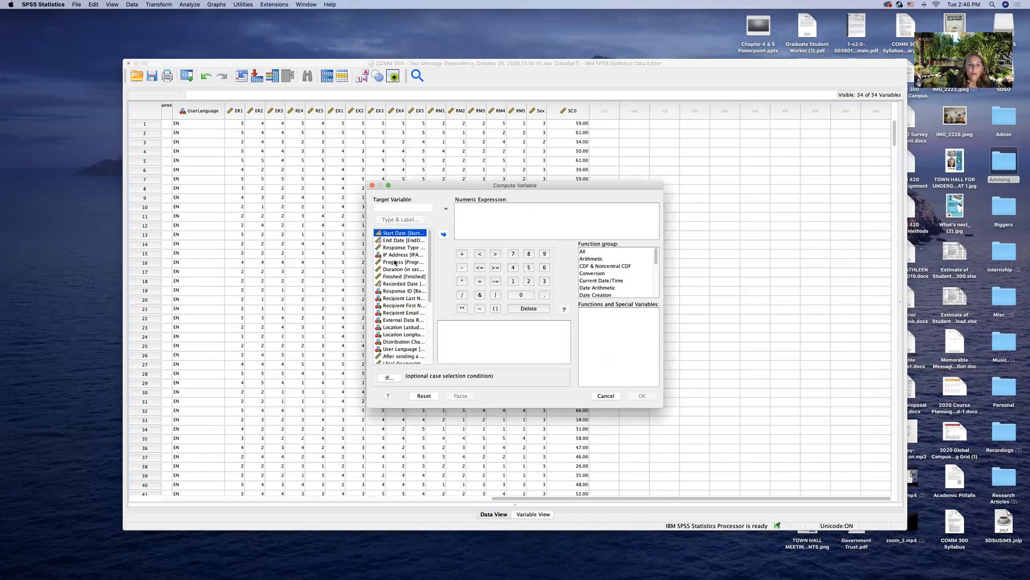
left_click(406, 206)
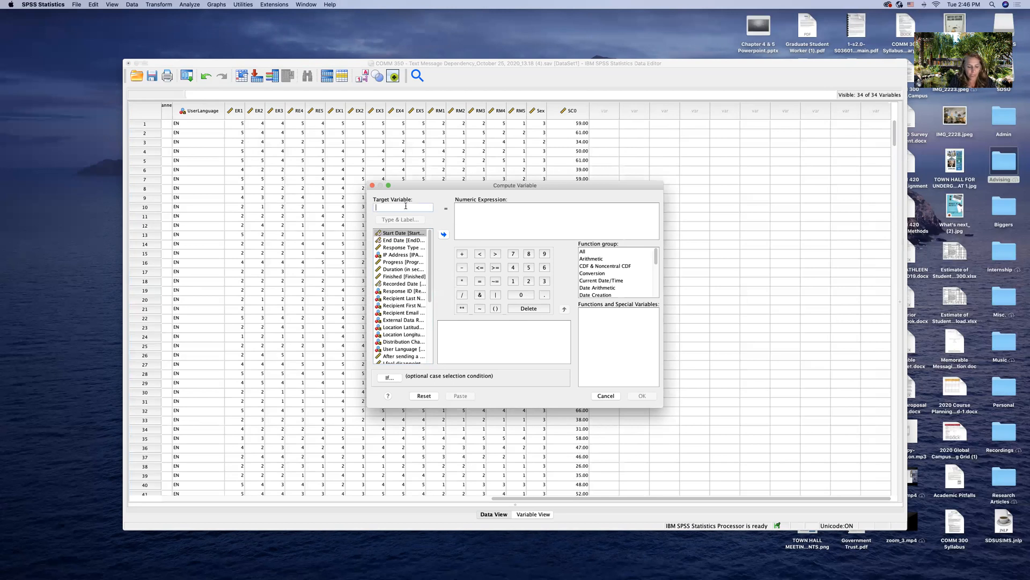
type("SUMTMD")
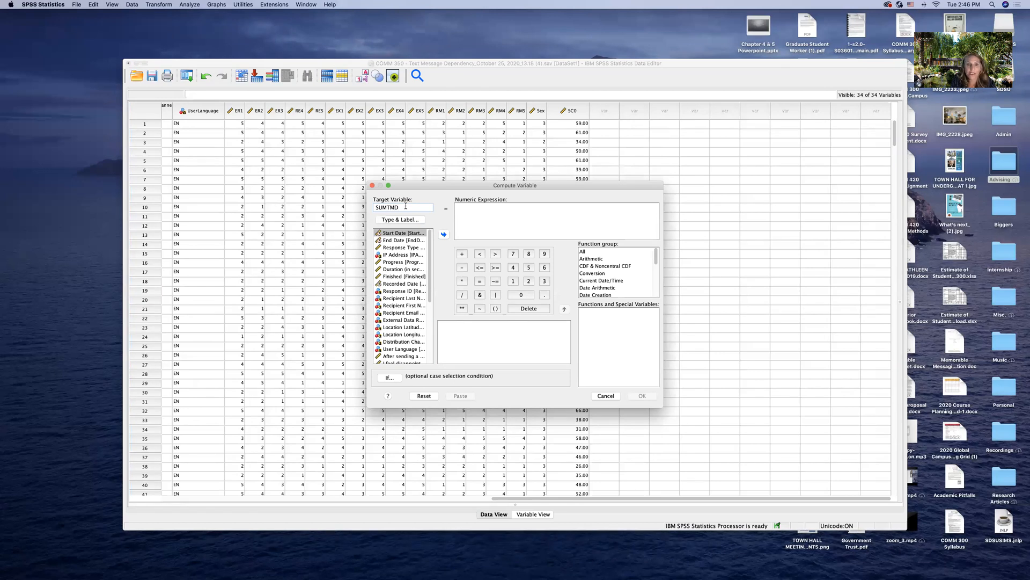
- Have the Compute Variable source list display variable names instead of labels and bring the ER, EX and RM items into reach
right_click(404, 257)
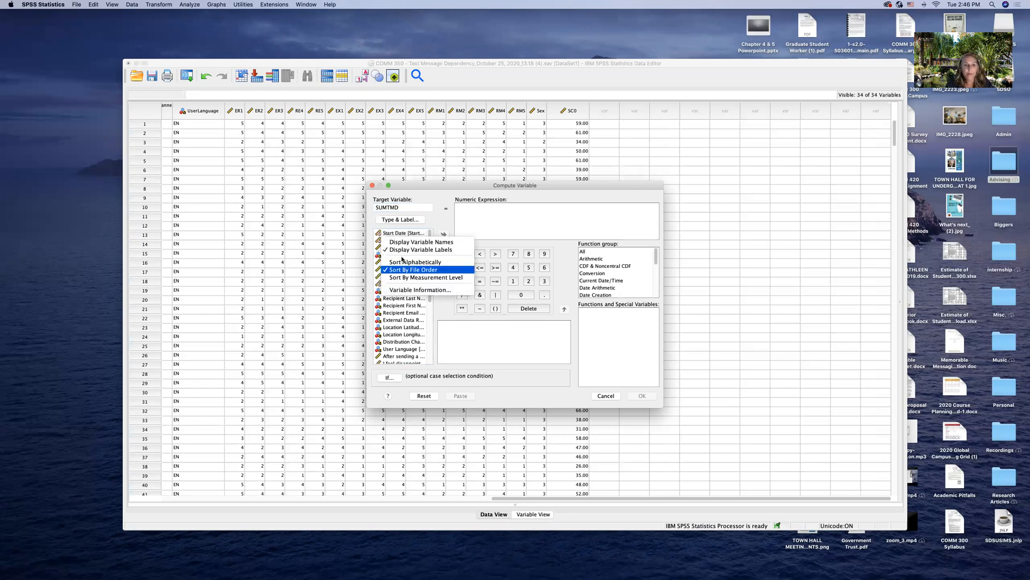
left_click(414, 241)
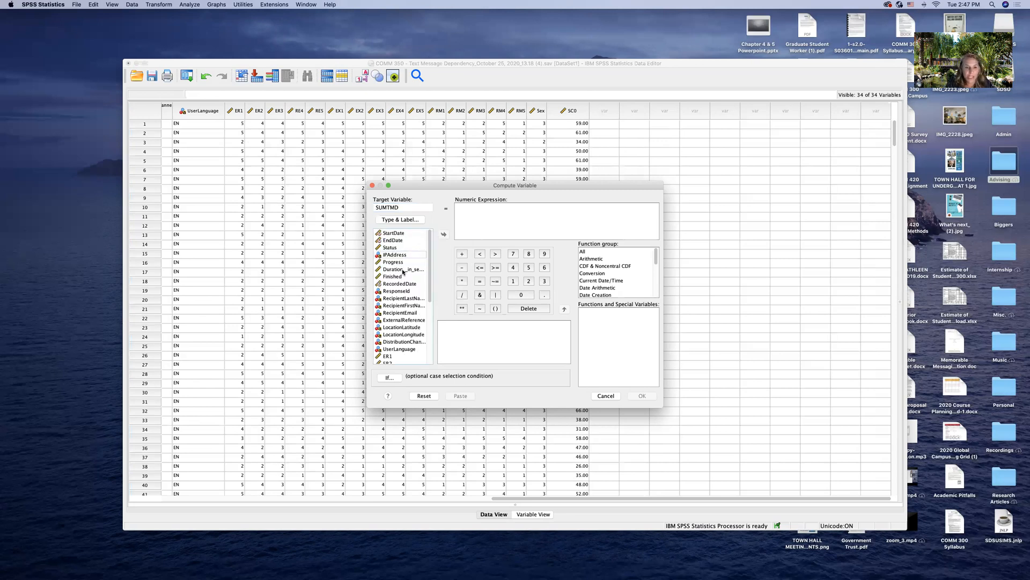
scroll(403, 272, "down", 5)
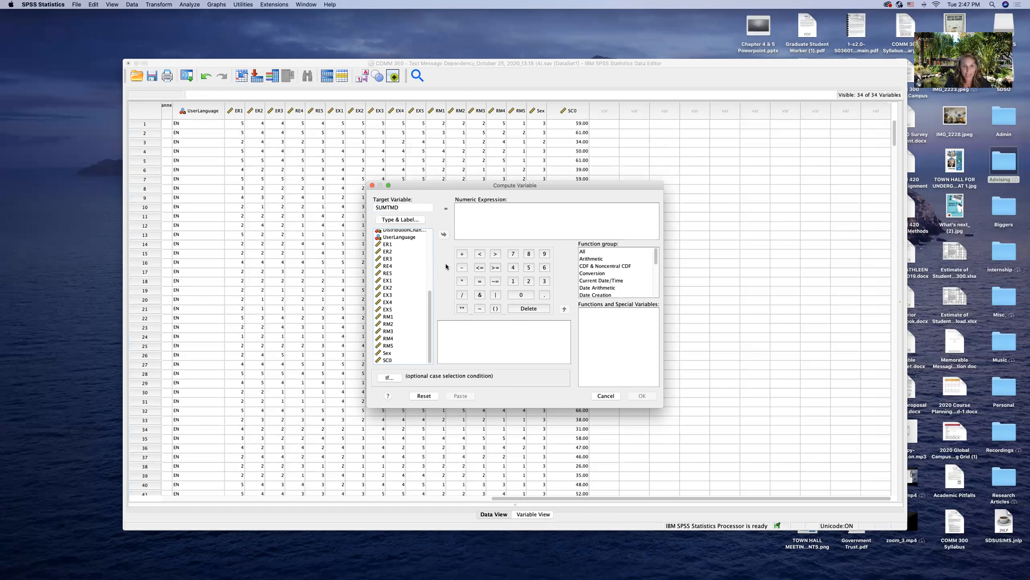
- Begin the numeric expression with a pair of parentheses containing the sum ER1 + ER2 + ER3
left_click(472, 220)
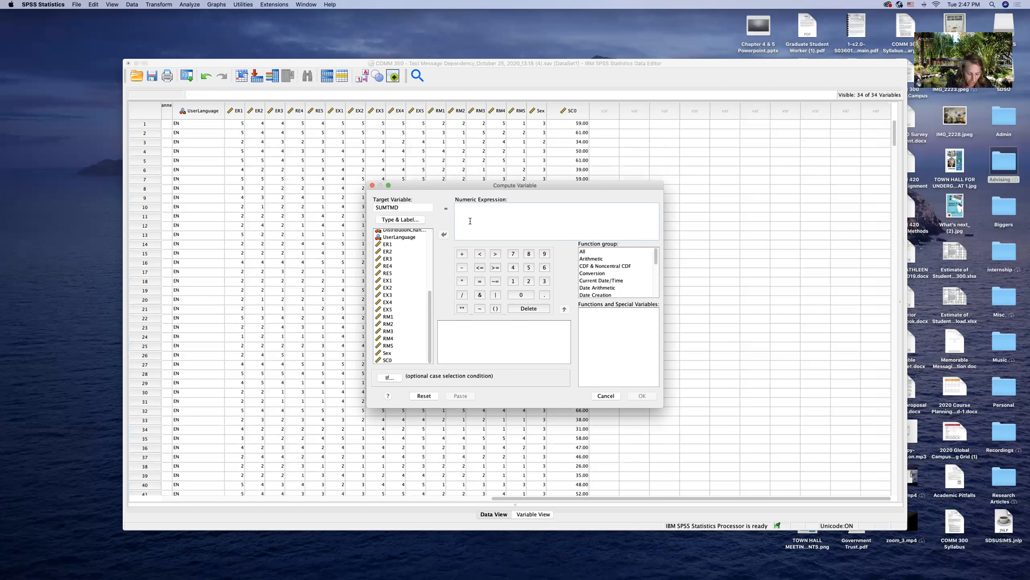
left_click(495, 309)
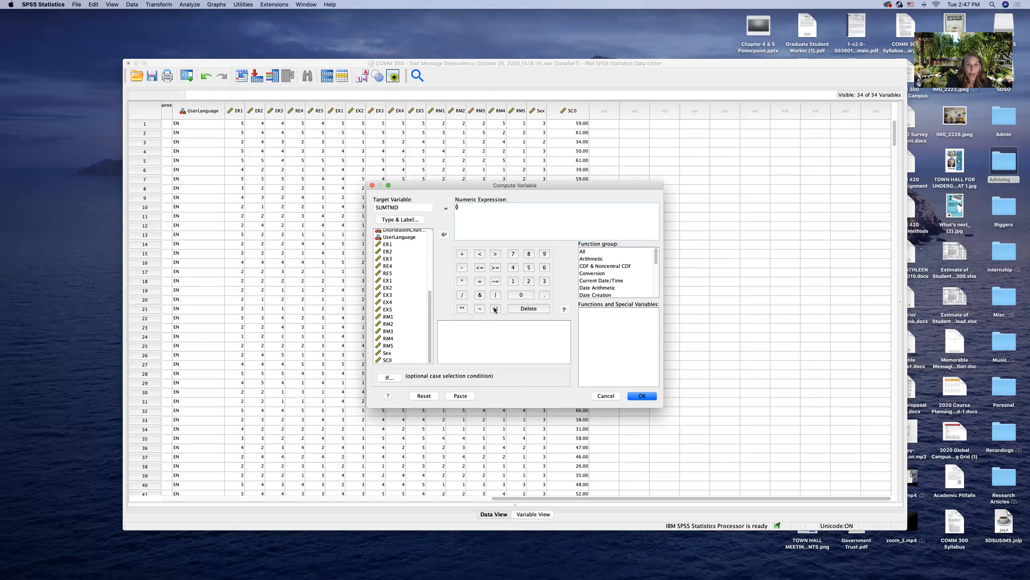
left_click(403, 244)
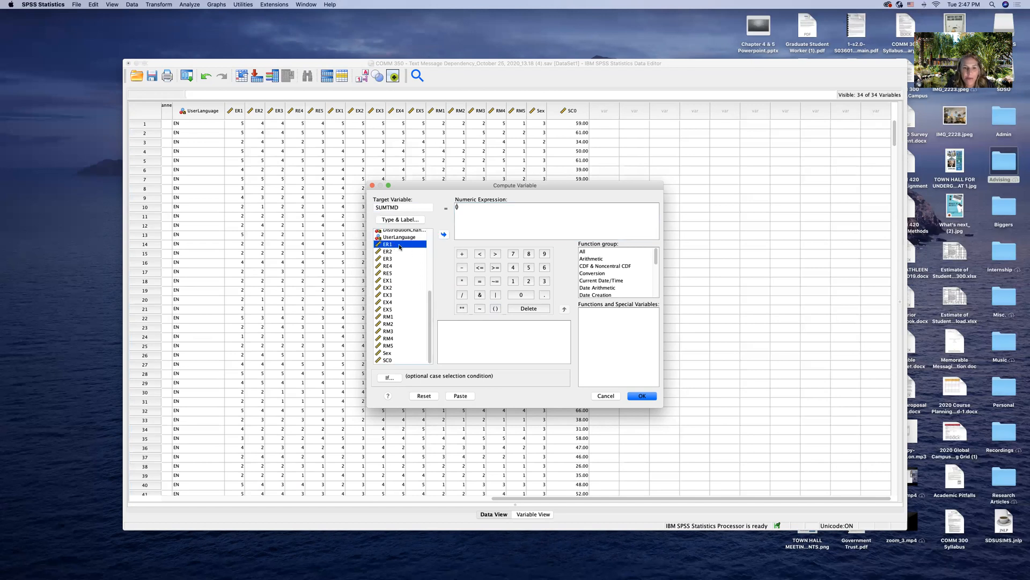
left_click(443, 235)
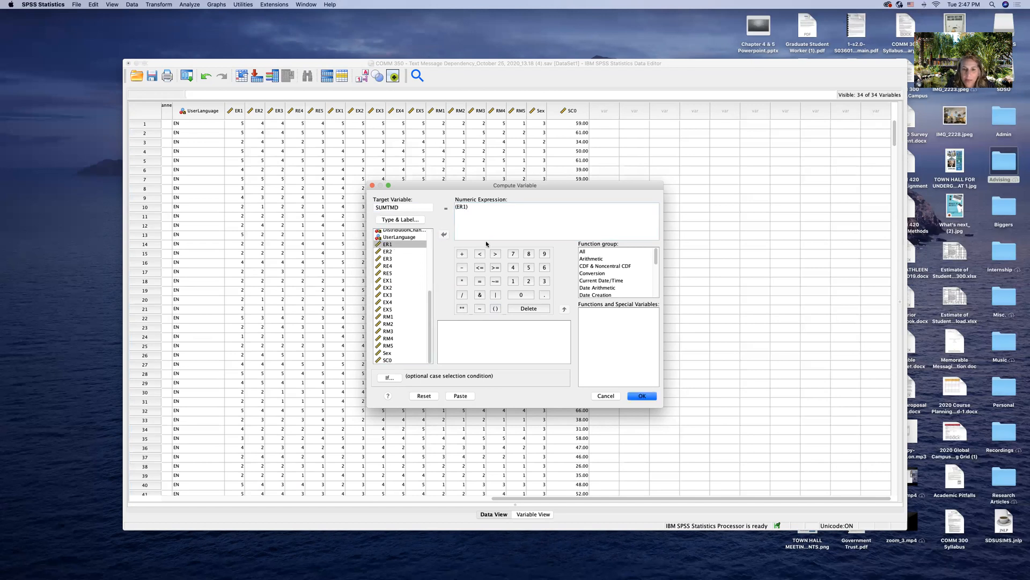
left_click(461, 254)
left_click(385, 252)
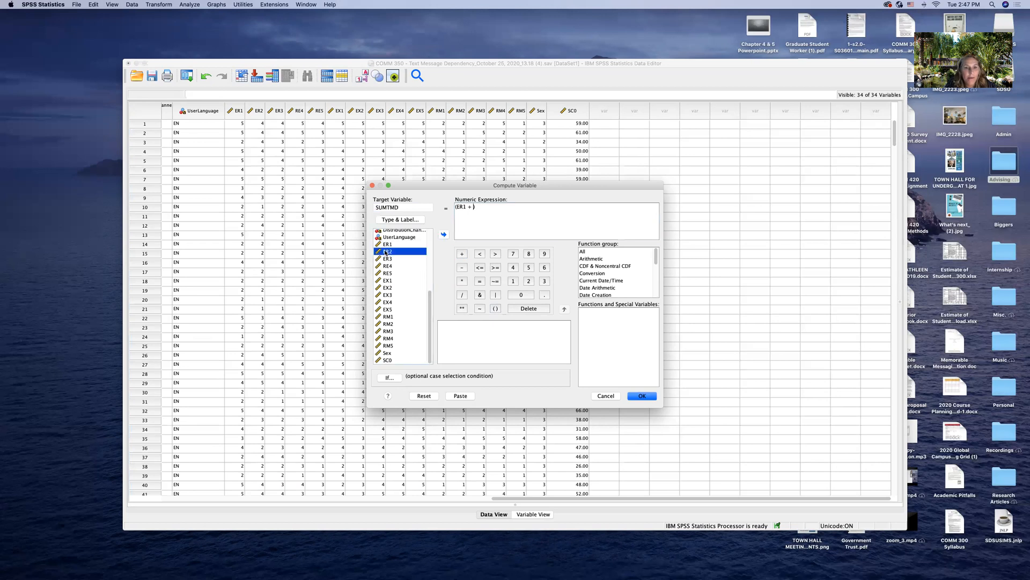
left_click(444, 234)
left_click(462, 253)
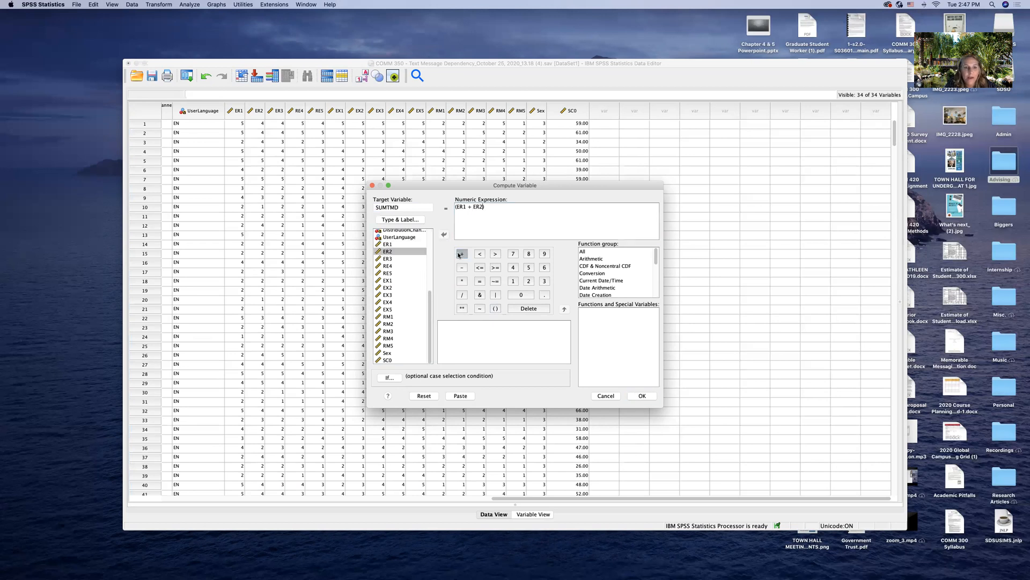
left_click(387, 259)
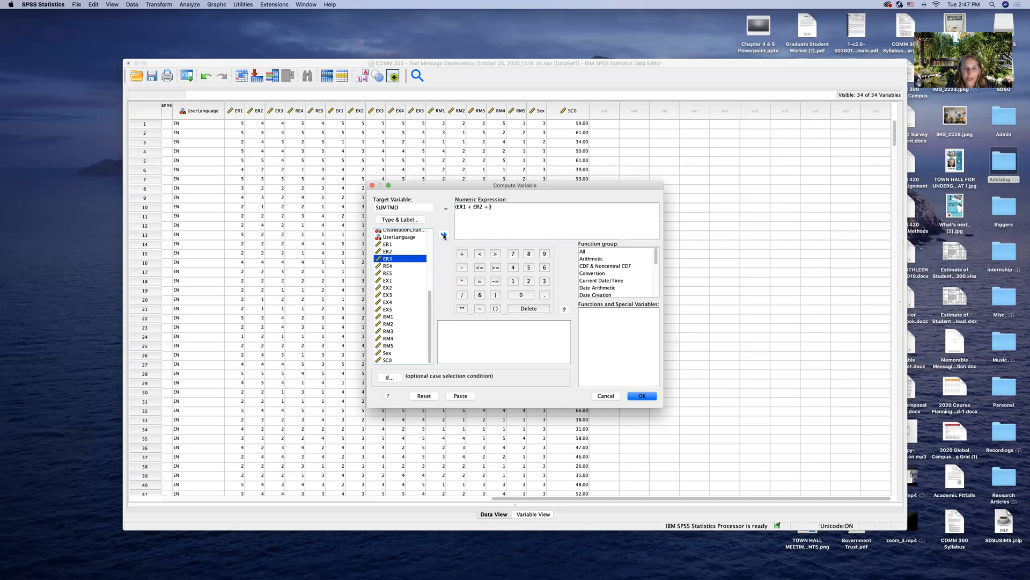
left_click(443, 234)
left_click(462, 254)
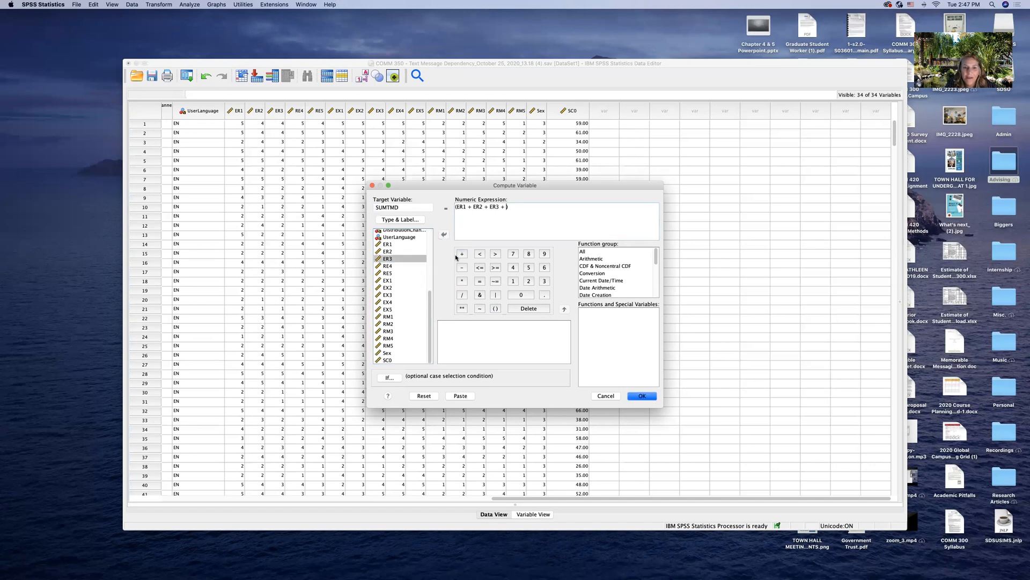
left_click(387, 266)
left_click(462, 255)
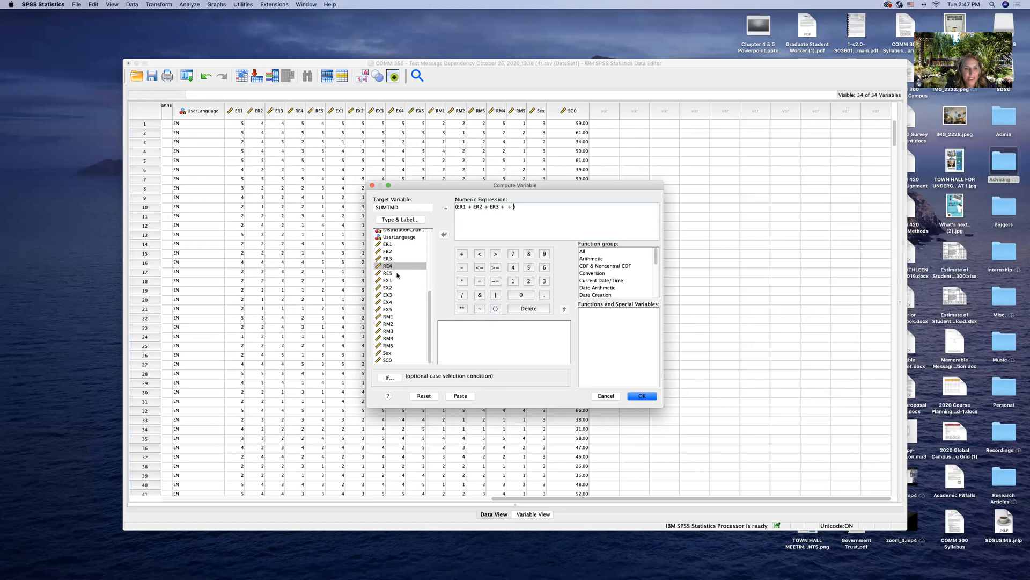
left_click(387, 273)
left_click(464, 254)
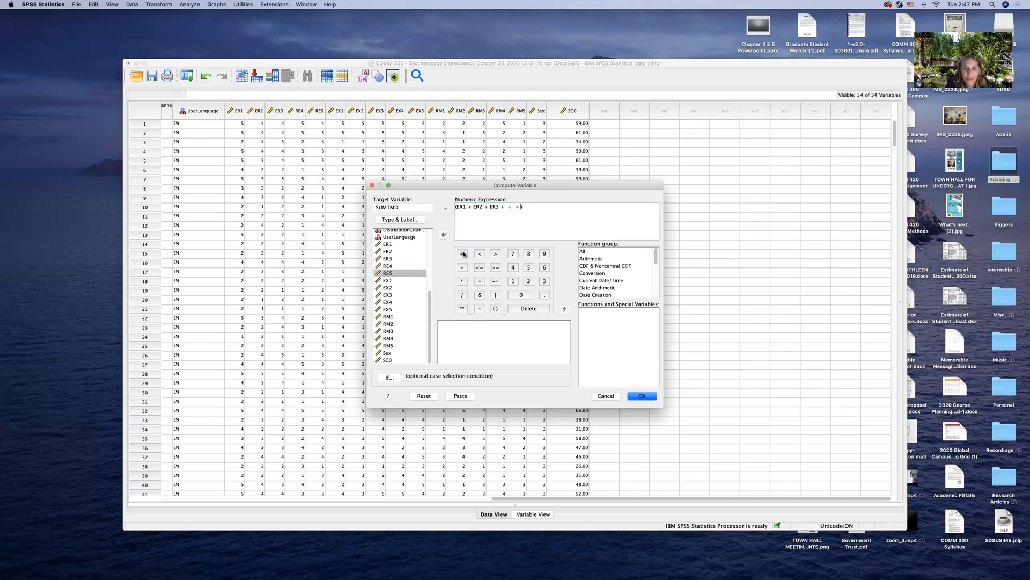
key("BackSpace")
key("BackSpace")
key("BackSpace")
key("BackSpace")
key("BackSpace")
key("BackSpace")
key("BackSpace")
key("BackSpace")
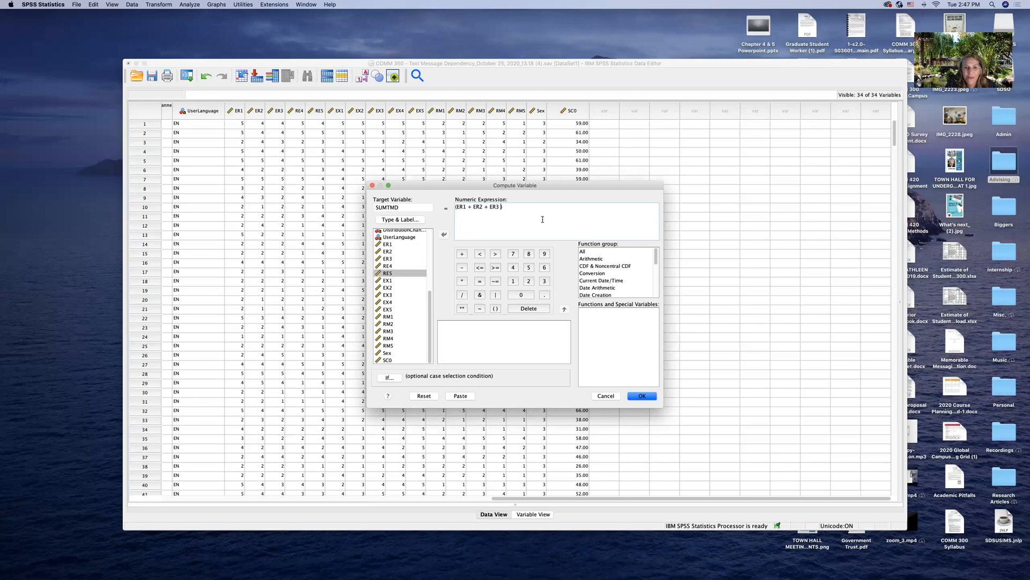
- Add RE4 and RE5 to the sum inside the parentheses of the numeric expression
left_click(462, 255)
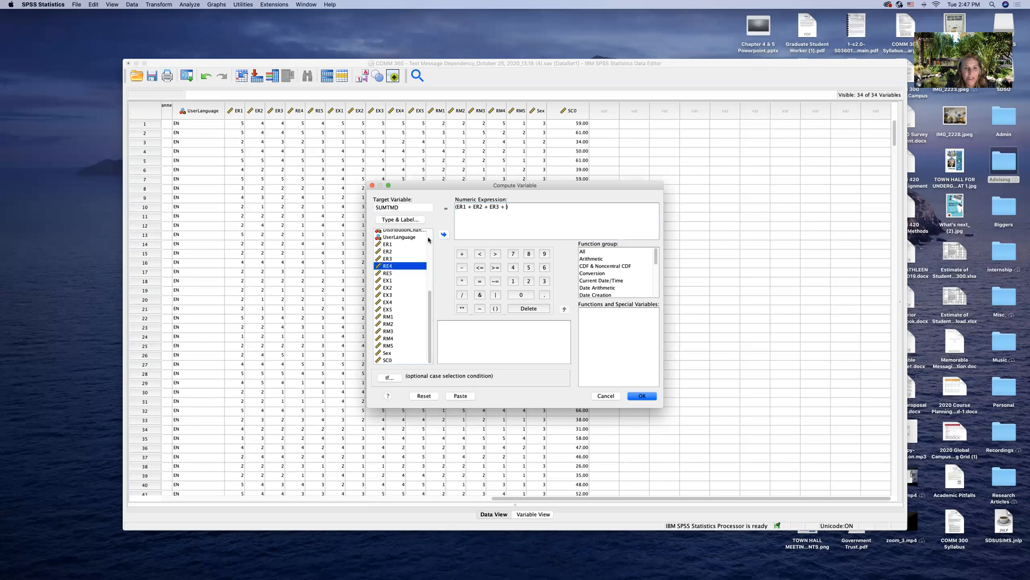
left_click(388, 266)
left_click(444, 234)
left_click(462, 255)
left_click(386, 273)
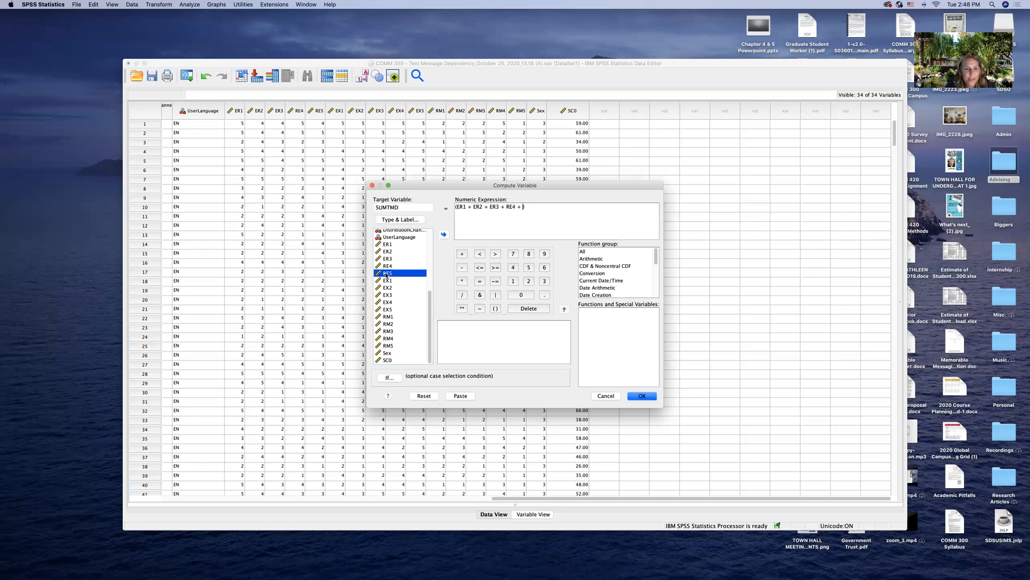
left_click(445, 234)
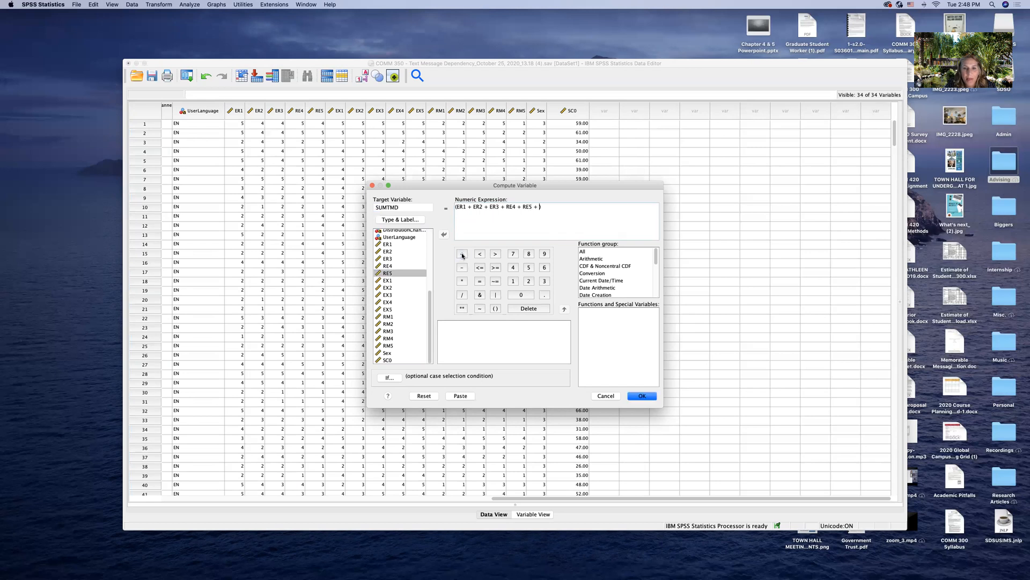
- Continue the sum in the numeric expression with the variables EX1, EX2, EX3, EX4 and EX5
left_click(388, 280)
left_click(444, 234)
left_click(462, 255)
left_click(387, 288)
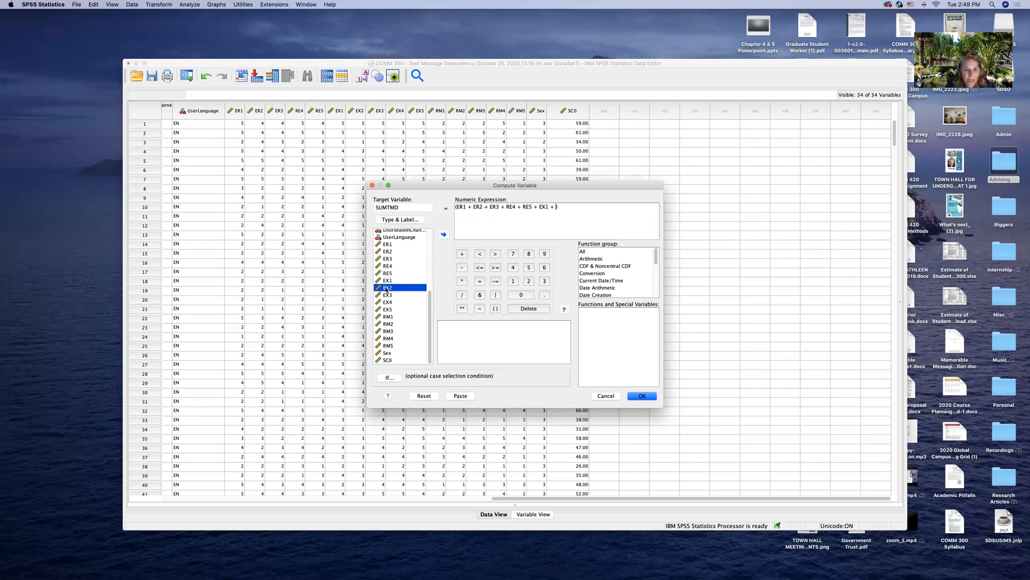
left_click(443, 234)
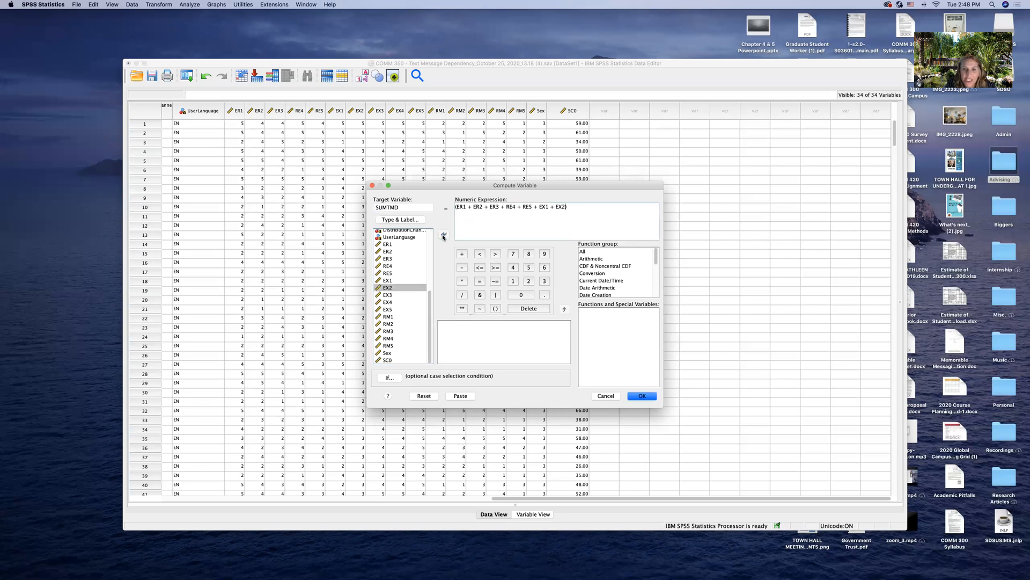
left_click(462, 254)
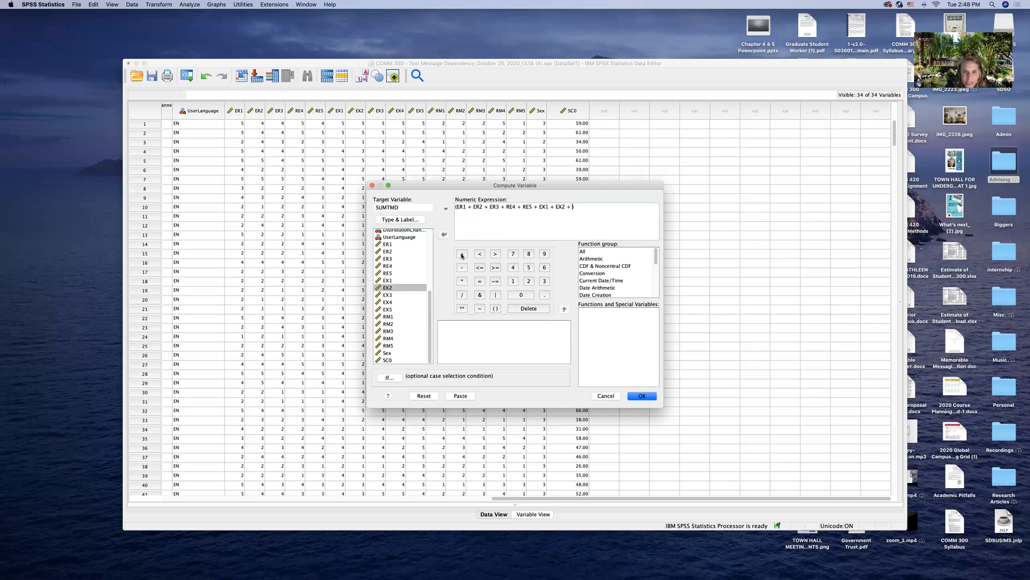
left_click(390, 296)
left_click(444, 235)
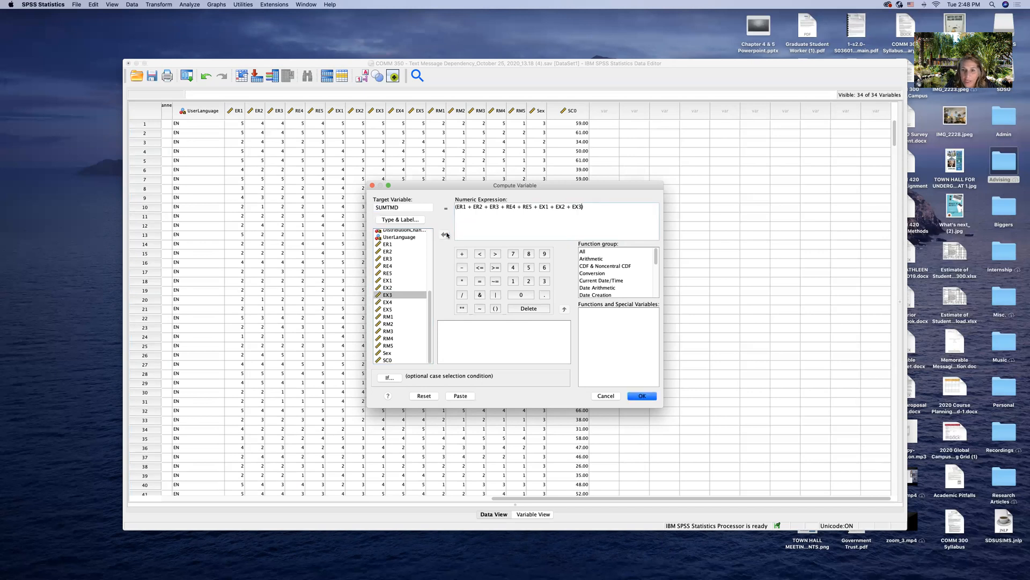
left_click(389, 302)
left_click(444, 234)
left_click(462, 254)
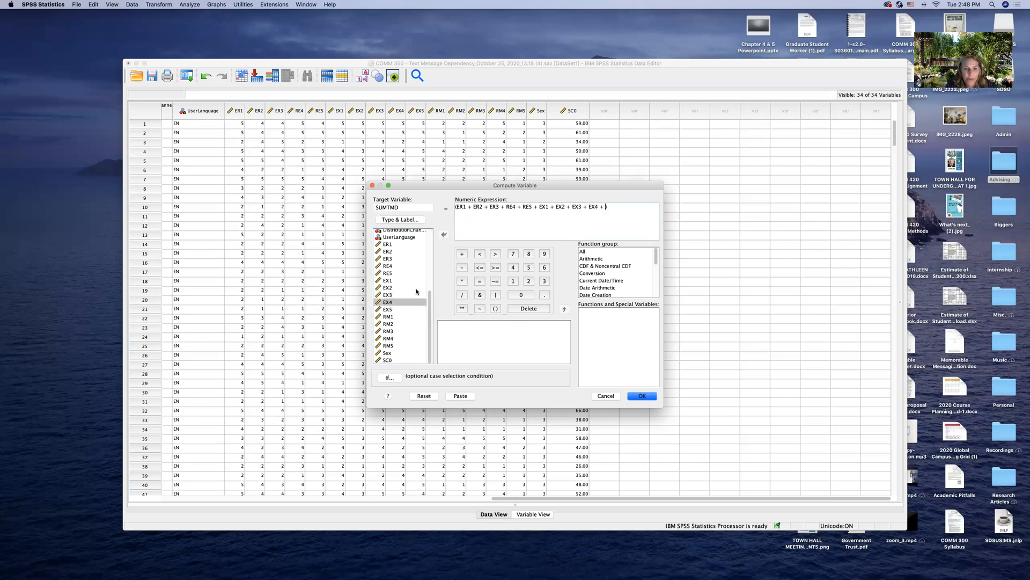
left_click(387, 310)
left_click(444, 234)
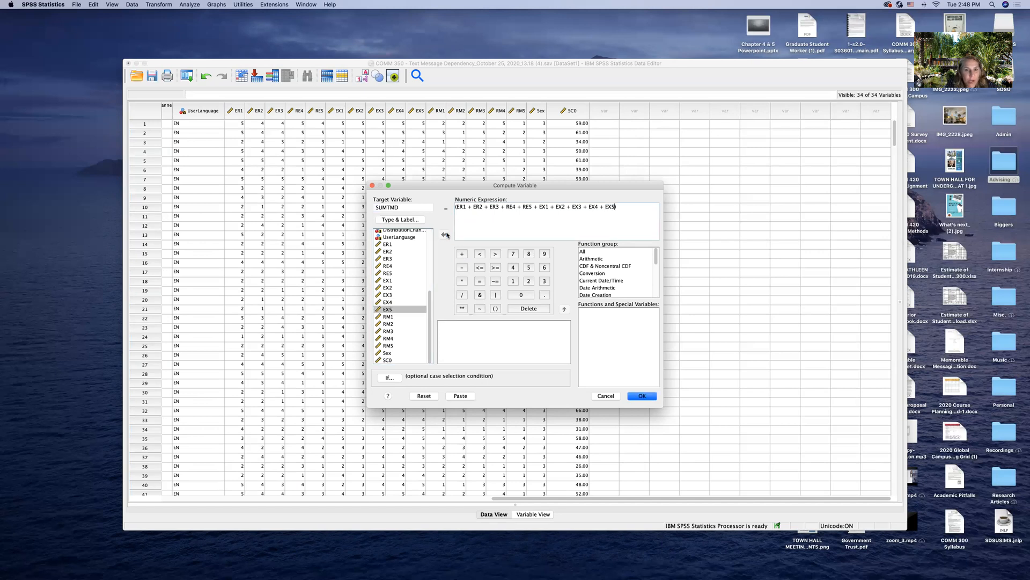
- Extend the sum in the numeric expression with the variables RM1 and RM2
left_click(462, 254)
left_click(388, 317)
left_click(444, 234)
left_click(462, 254)
left_click(389, 324)
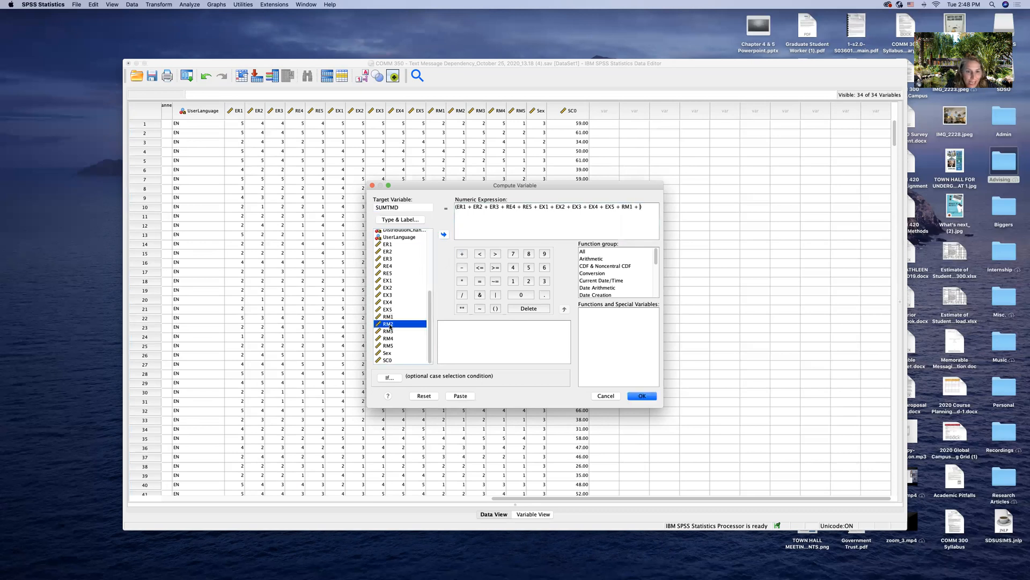
left_click(443, 235)
left_click(461, 255)
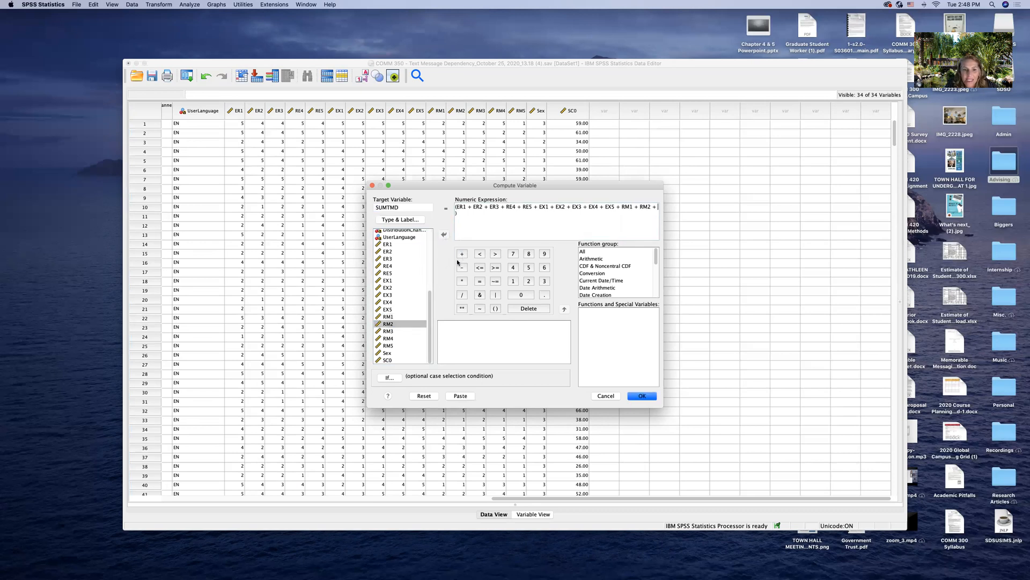
- Complete the sum with RM3, RM4 and RM5, divide the parenthesised sum by 15, and compute the SUMTMD variable
left_click(388, 332)
left_click(443, 235)
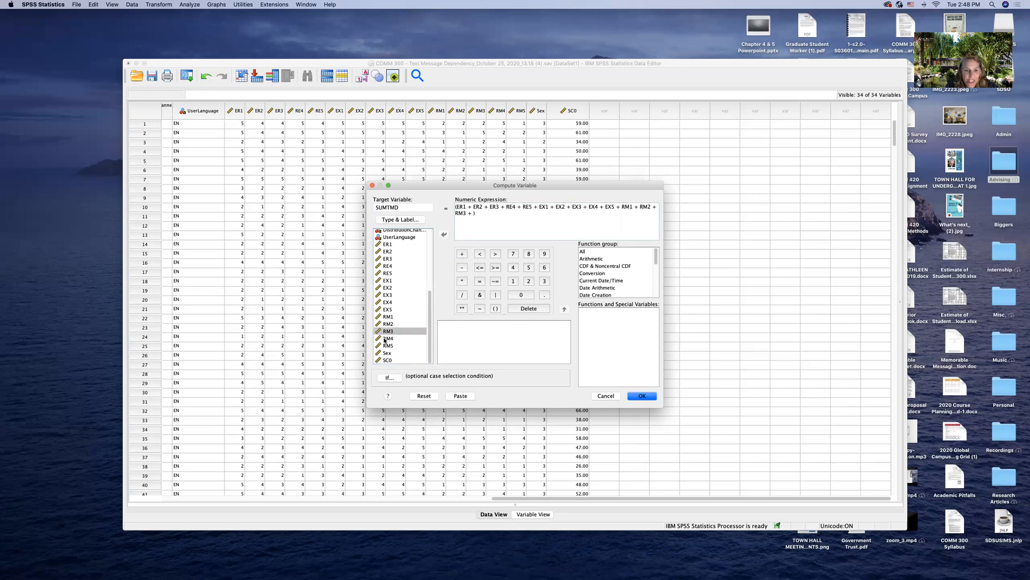
left_click(387, 338)
left_click(443, 234)
left_click(461, 253)
left_click(387, 346)
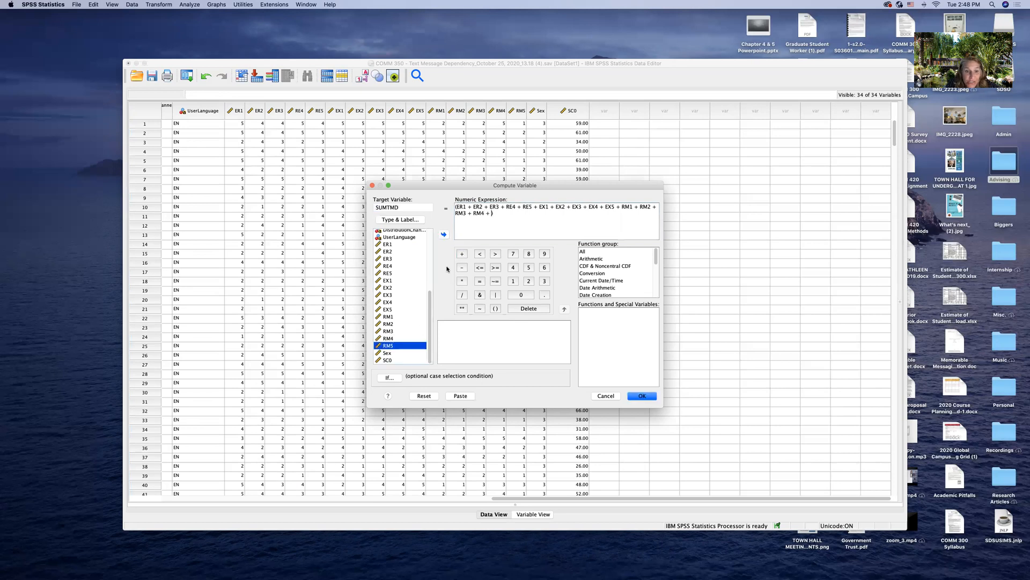
left_click(443, 235)
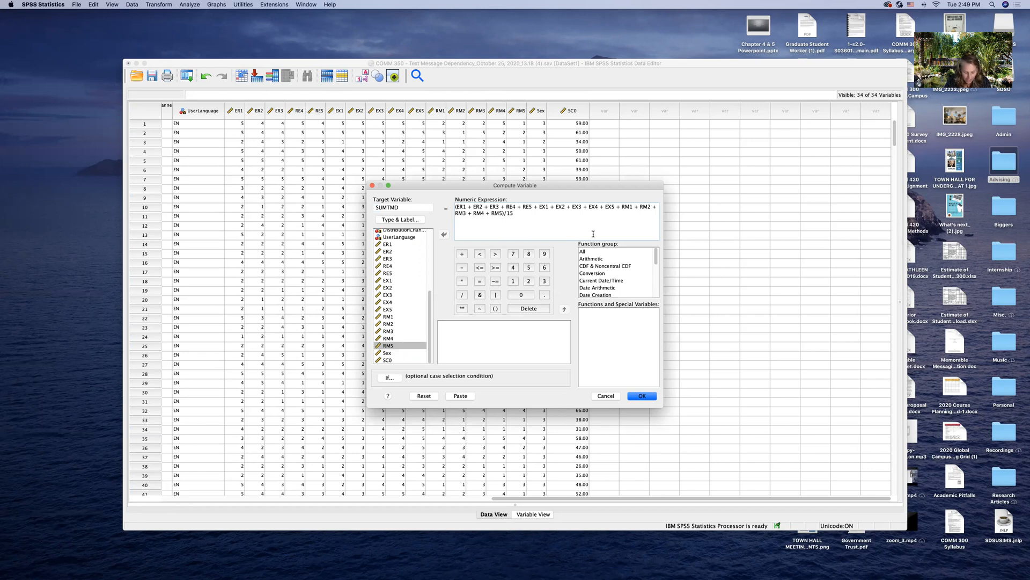
left_click(642, 396)
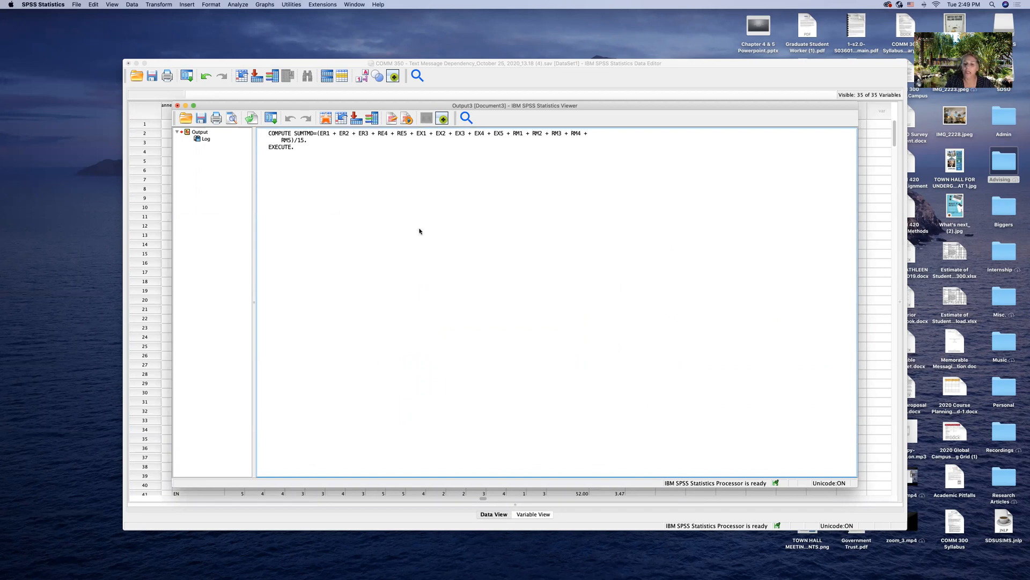
- Close the output window containing the COMPUTE log and look through the SUMTMD values in the dataset
left_click(289, 142)
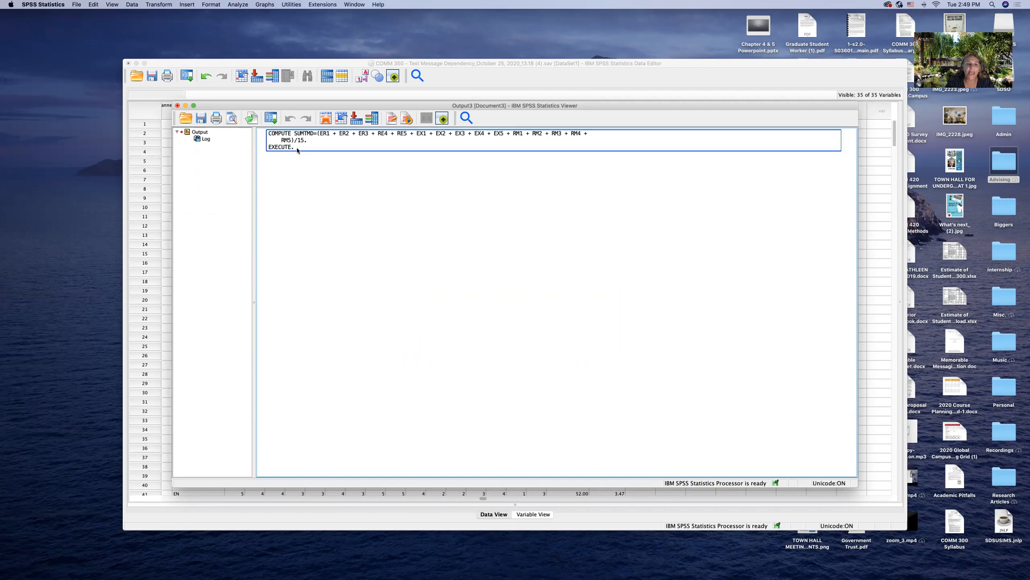
left_click(278, 154)
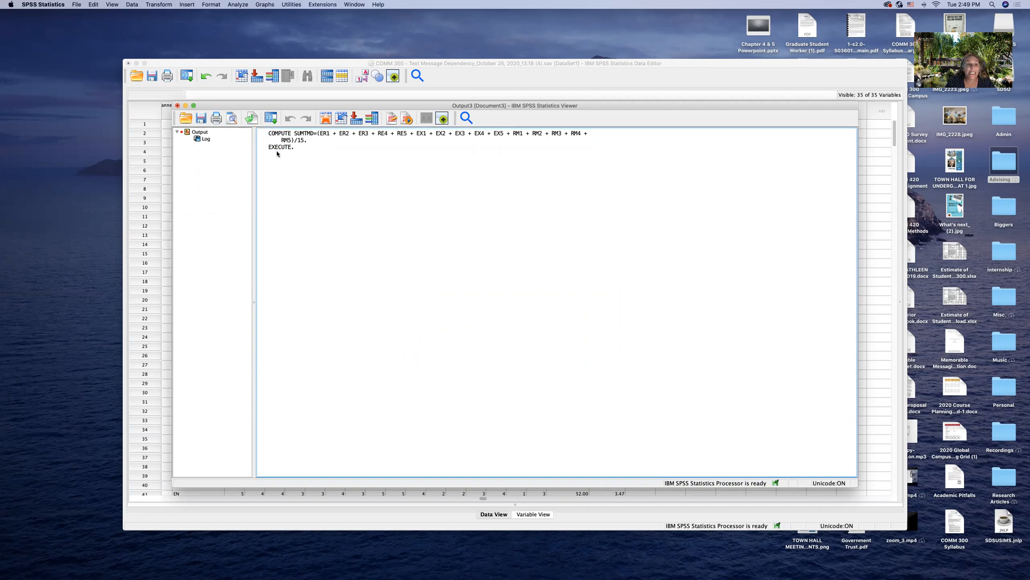
left_click(177, 106)
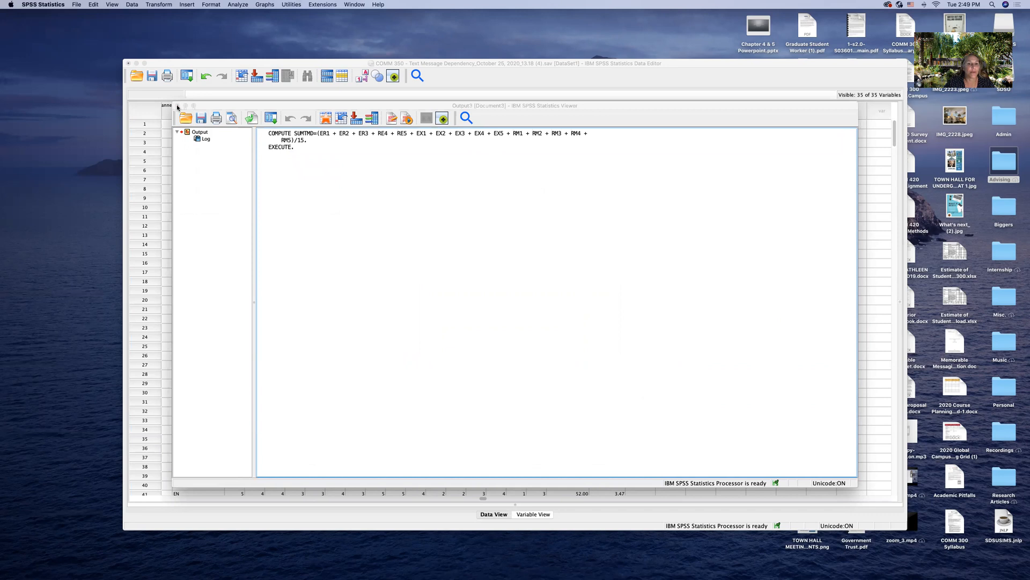
left_click(584, 314)
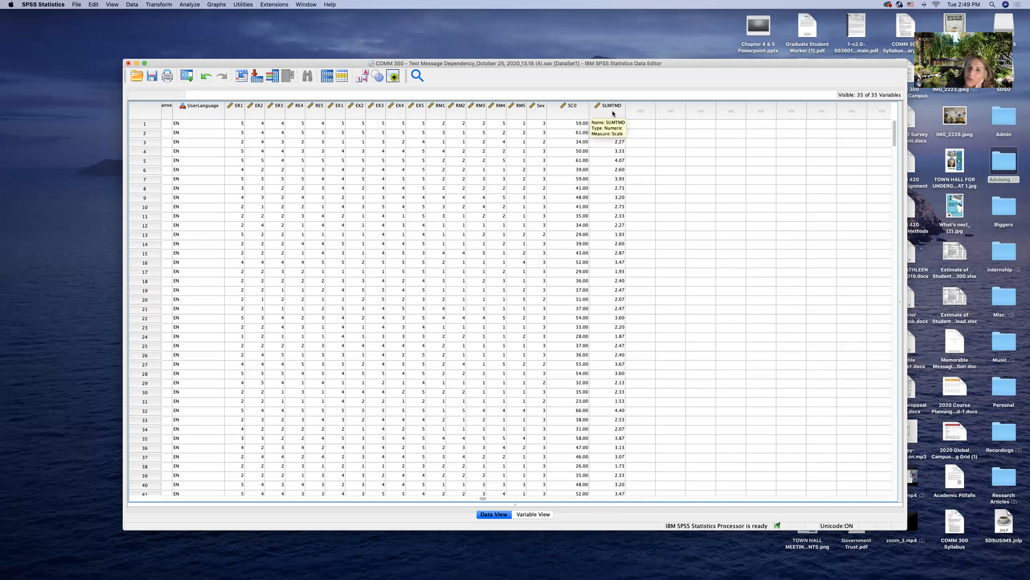
scroll(608, 453, "down", 15)
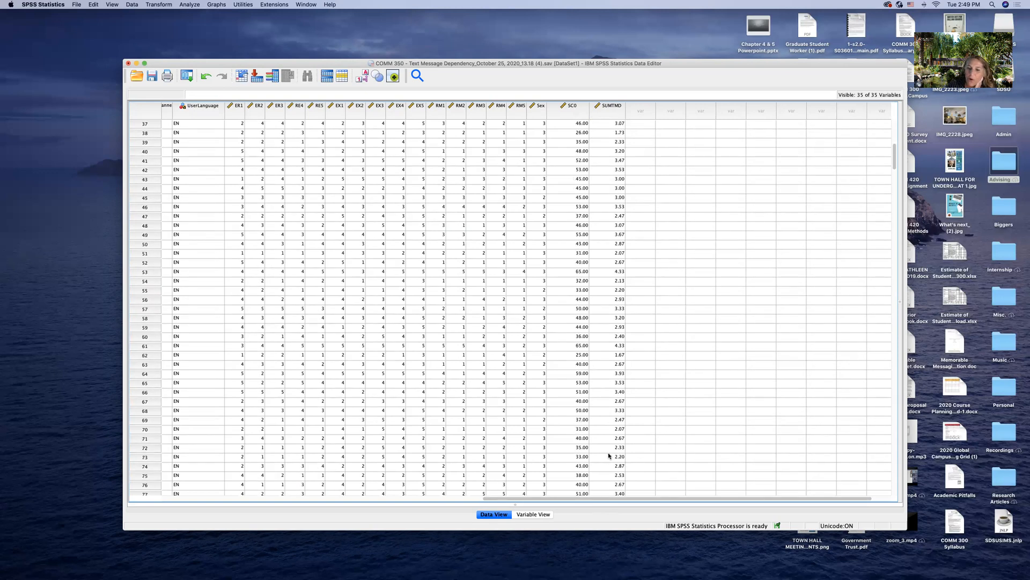
scroll(609, 456, "down", 20)
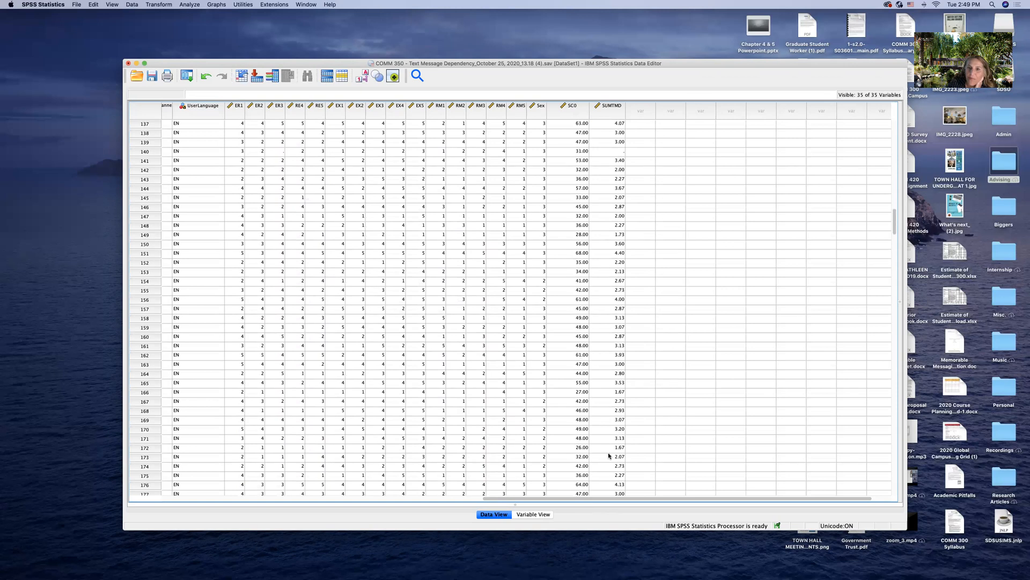
scroll(609, 455, "down", 20)
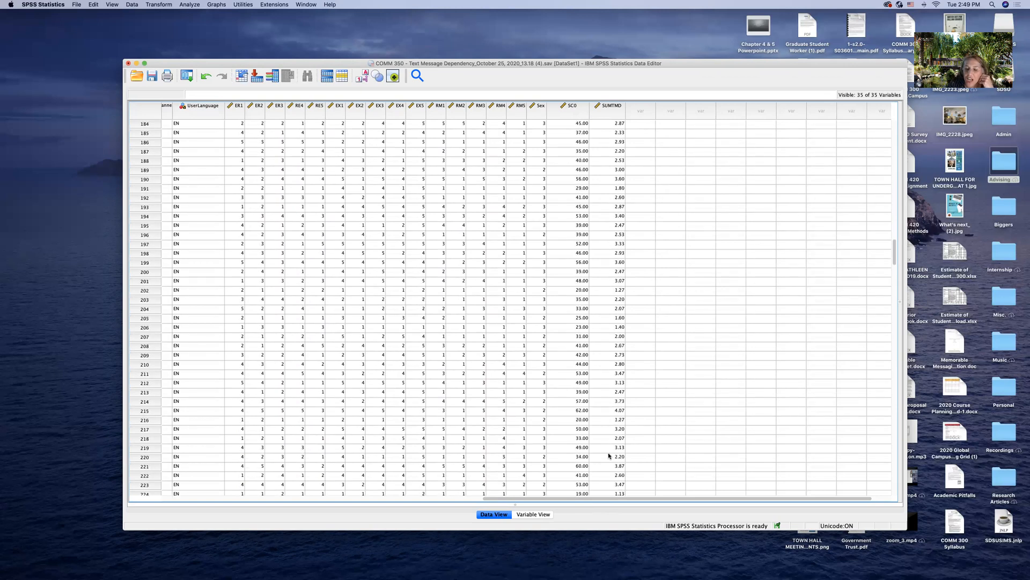
scroll(609, 456, "up", 20)
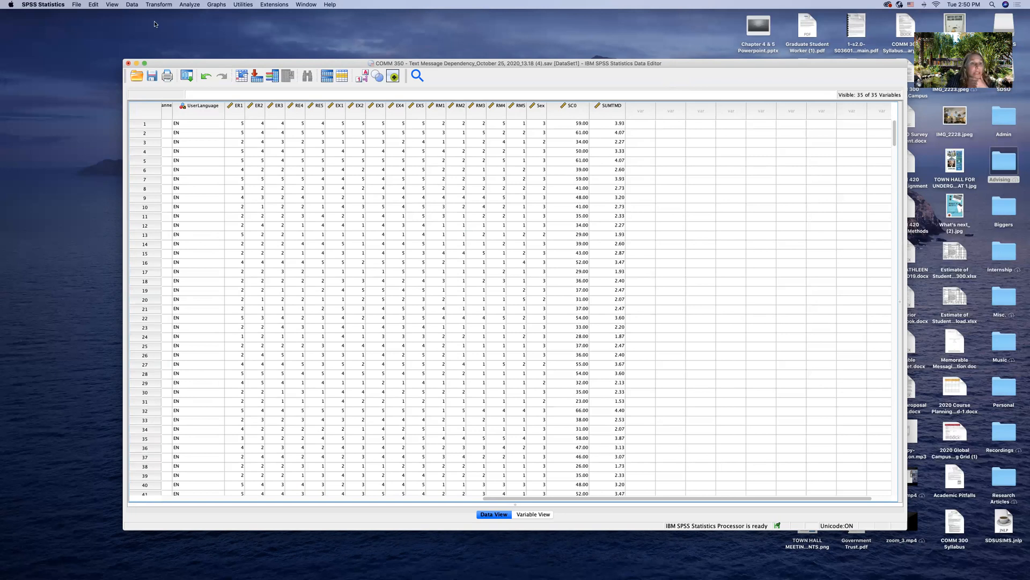
- Start an Independent-Samples T Test and have its source list display variable names instead of labels
left_click(190, 6)
mouse_move(216, 58)
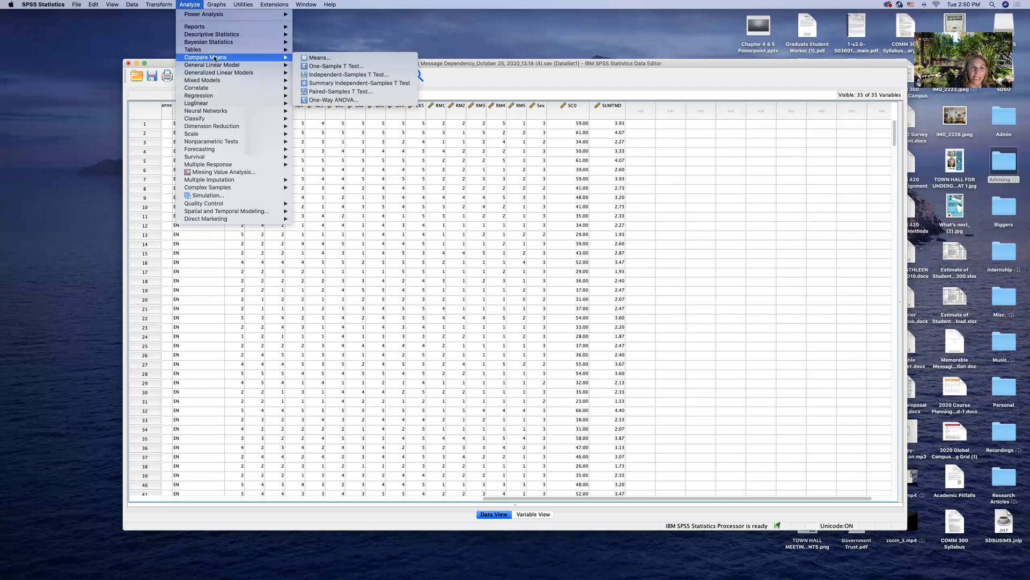
left_click(364, 76)
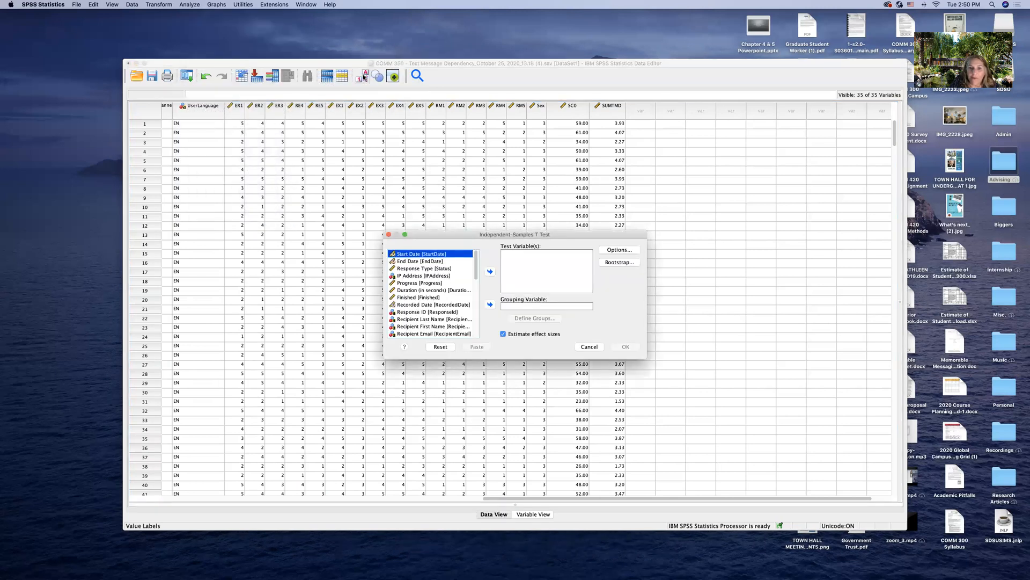
right_click(423, 252)
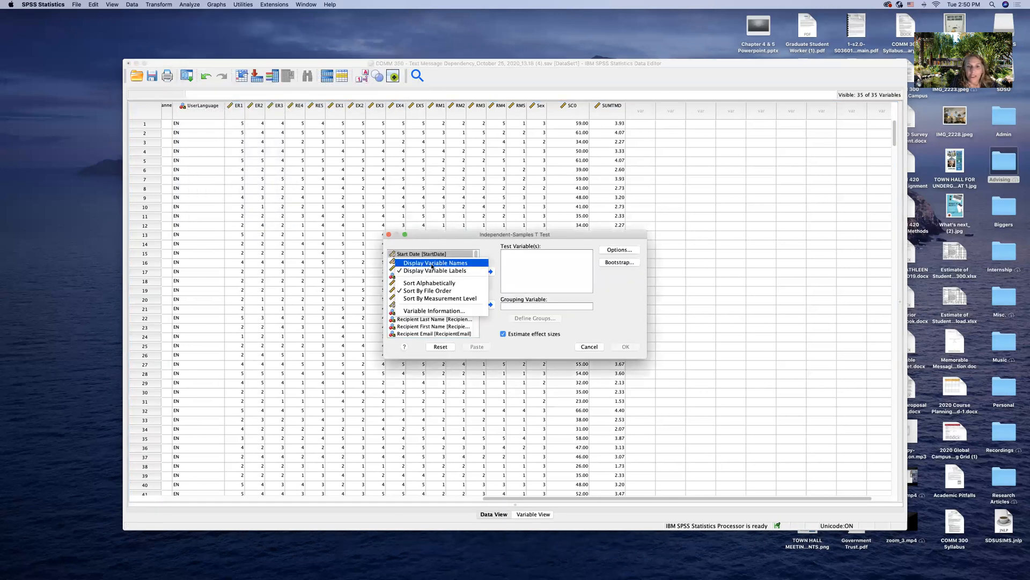
left_click(430, 263)
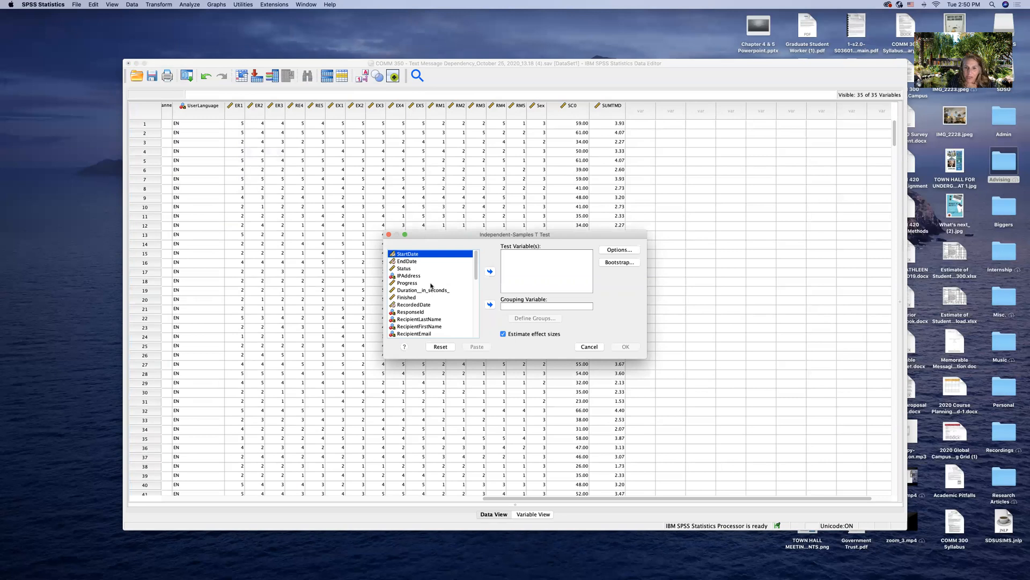
scroll(432, 286, "down", 10)
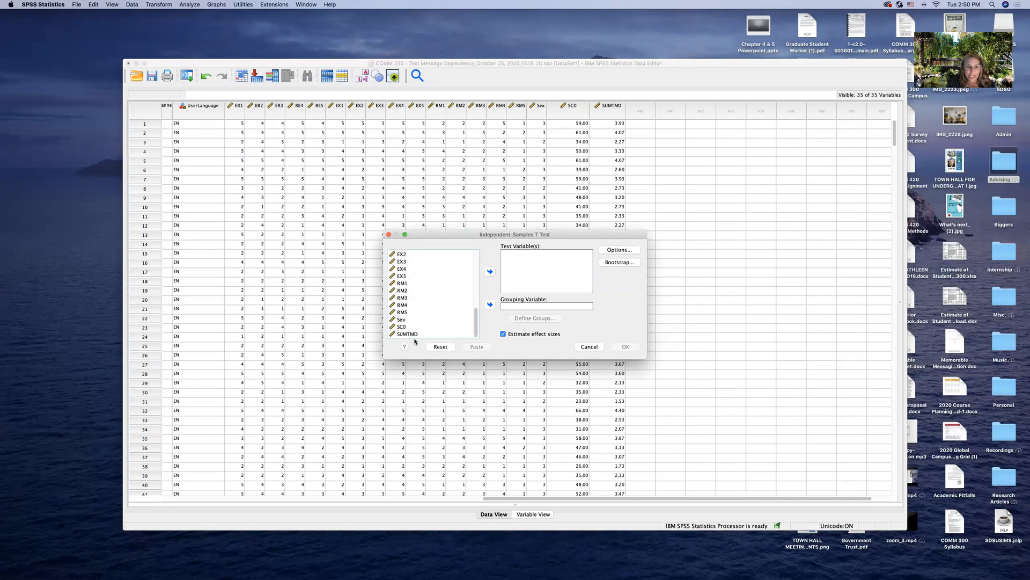
- Assign SUMTMD as the test variable and Sex as the grouping variable of the t test
left_click(403, 335)
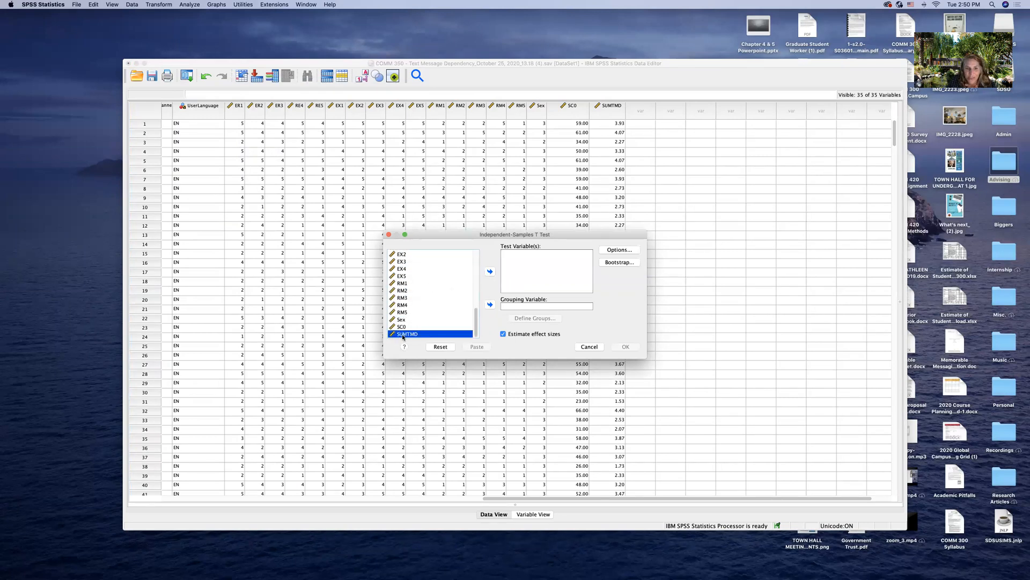
left_click(490, 272)
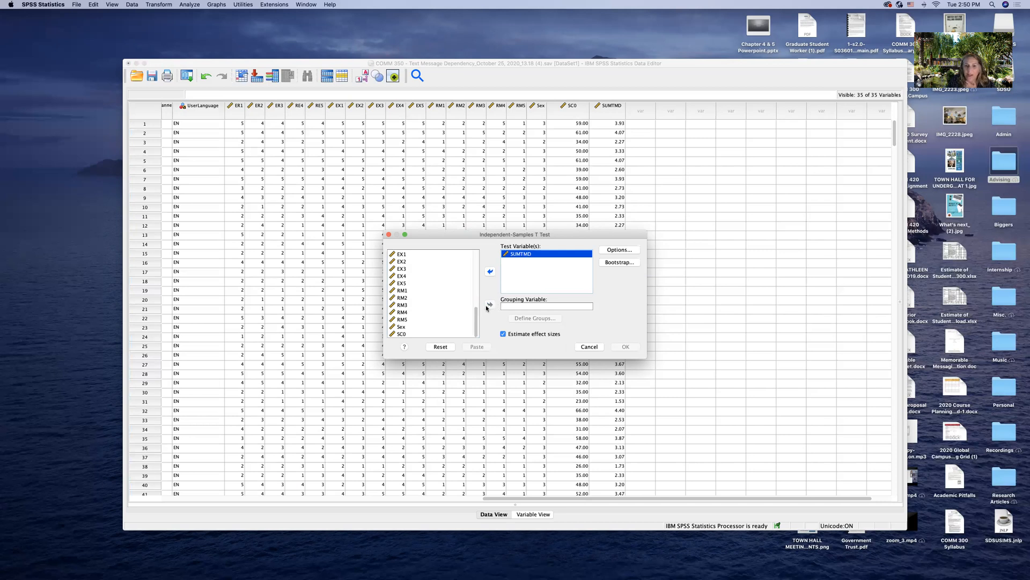
left_click(417, 326)
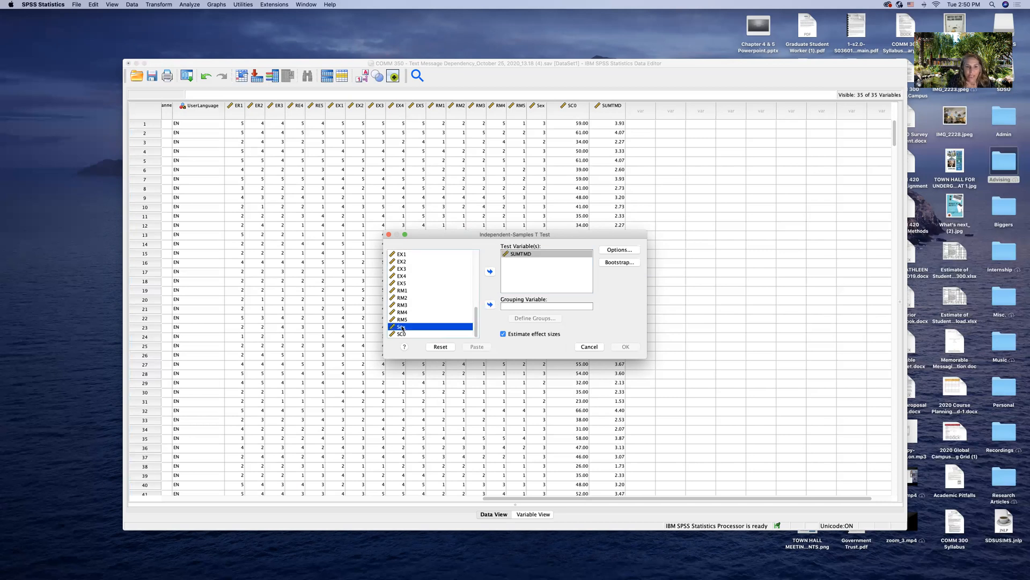
left_click(491, 304)
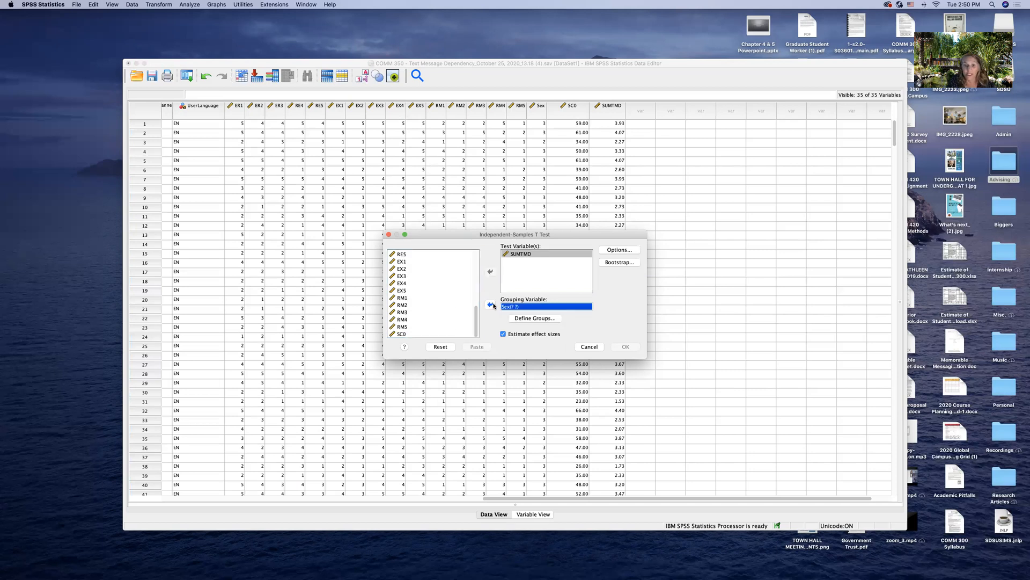
- Define the Sex groups with specified values, 2 for Group 1 and 3 for Group 2
left_click(539, 319)
left_click(518, 279)
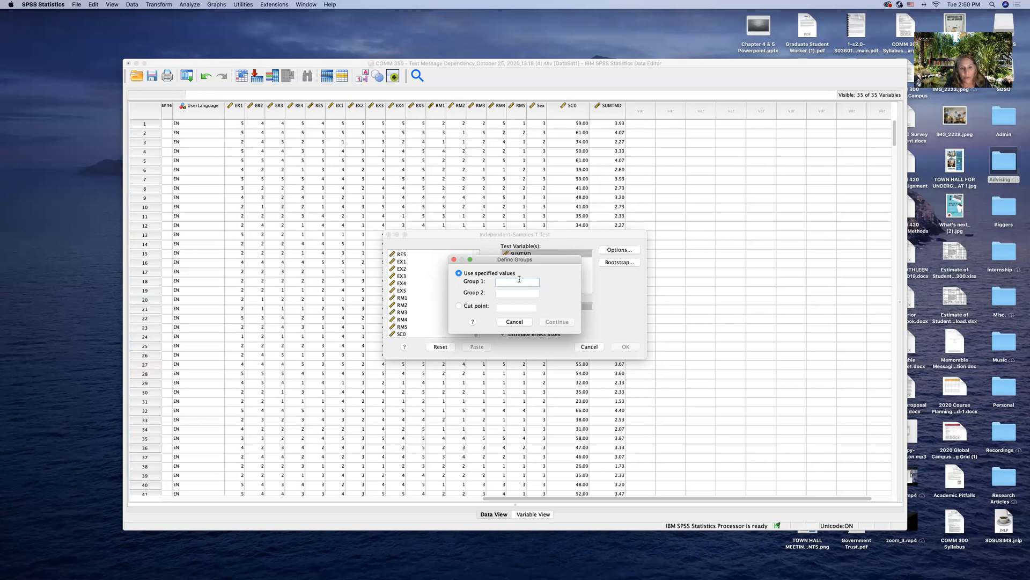
type("2")
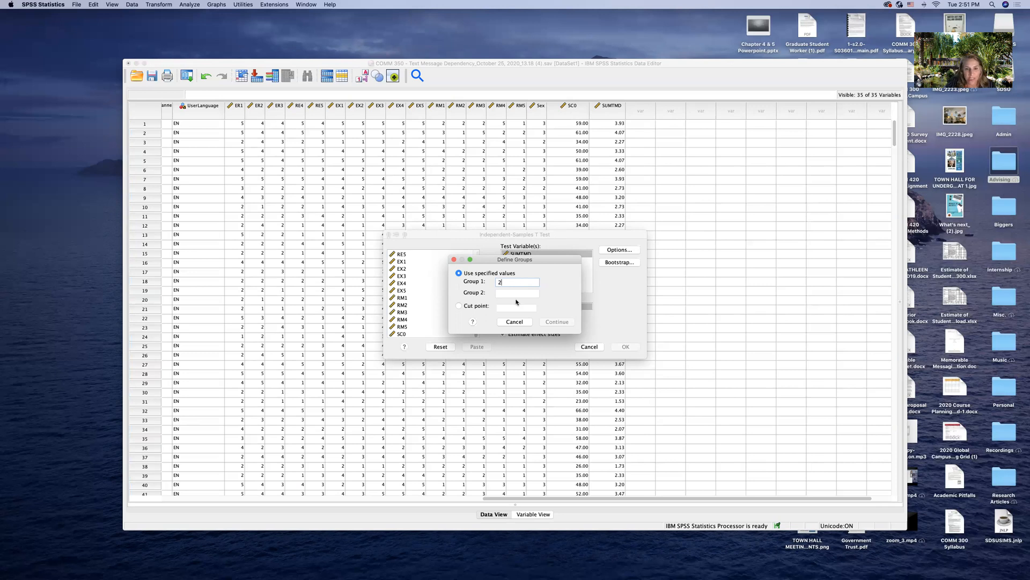
left_click(510, 292)
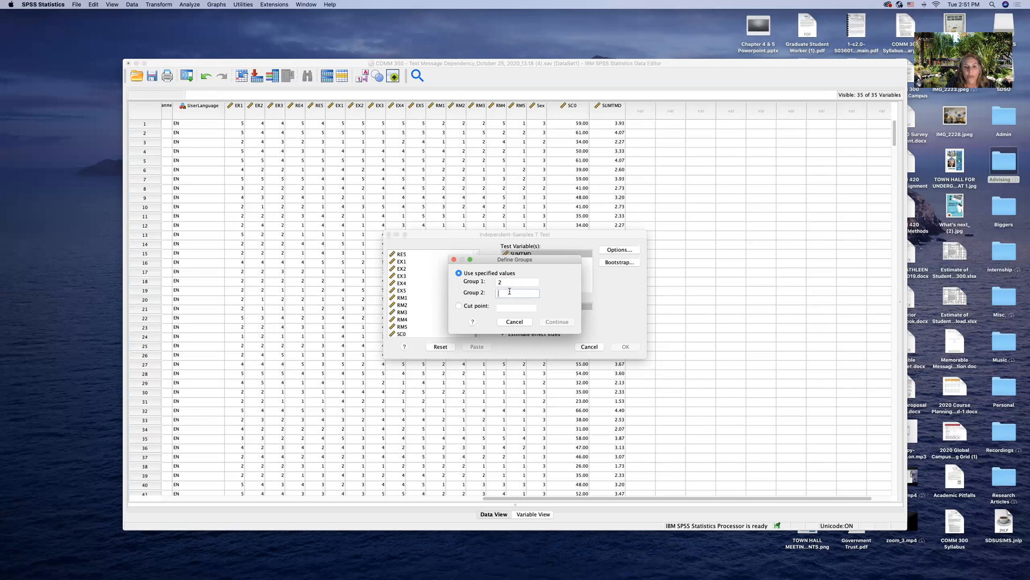
type("33")
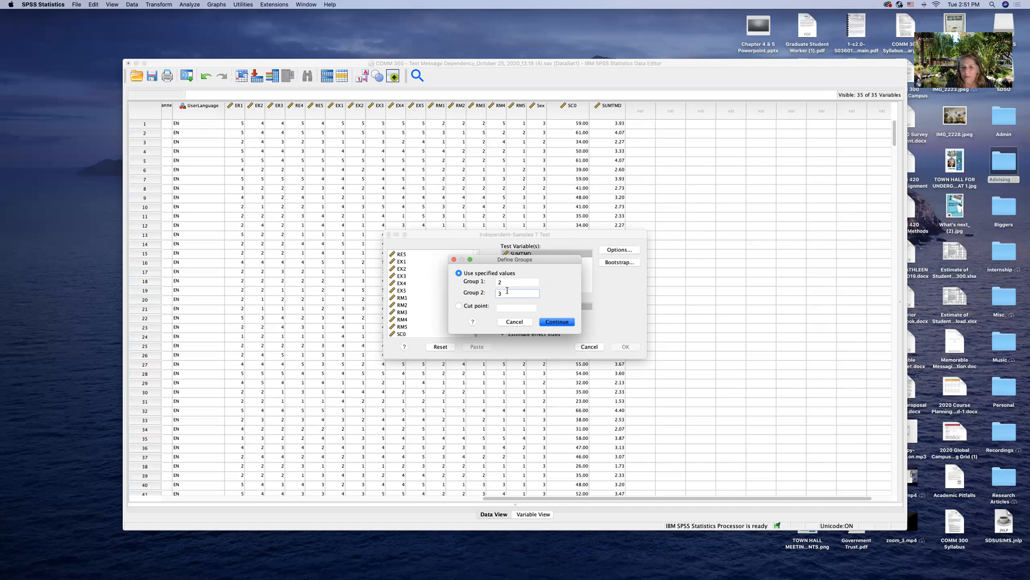
left_click(557, 322)
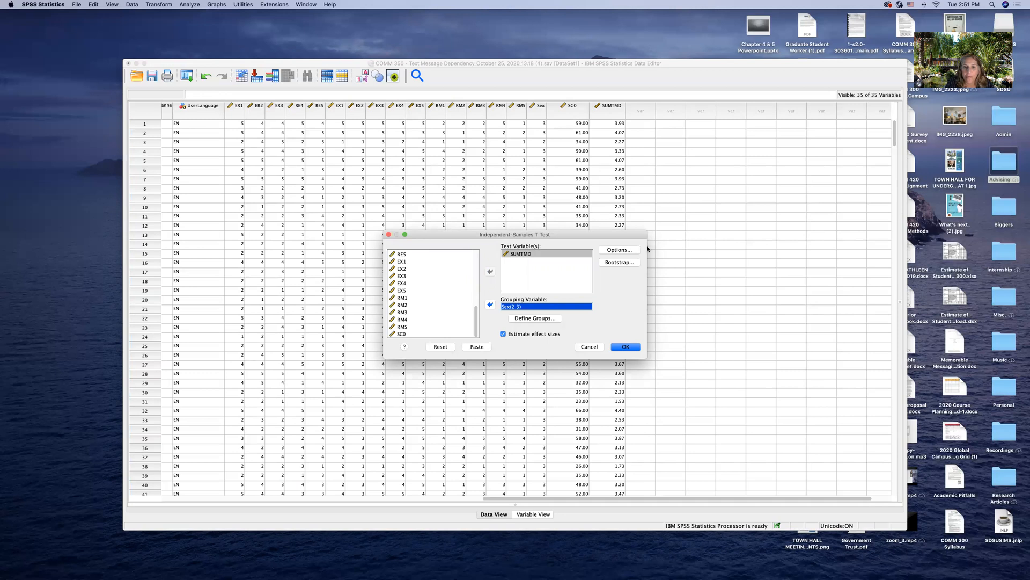
- Run the t test with a 95% confidence interval and analysis-by-analysis case exclusion, and select the Independent Samples Test table in the output
left_click(620, 250)
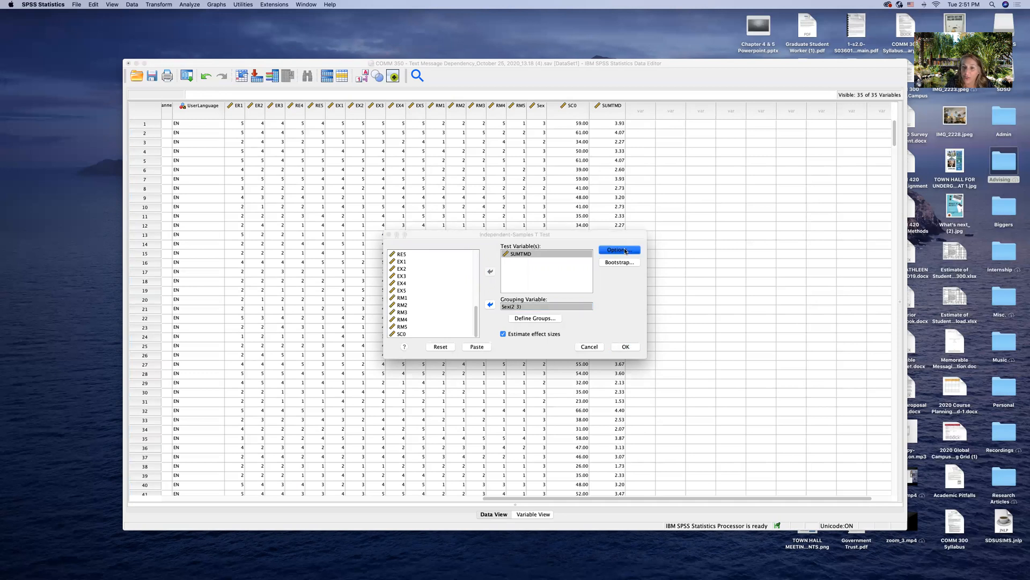
left_click(514, 320)
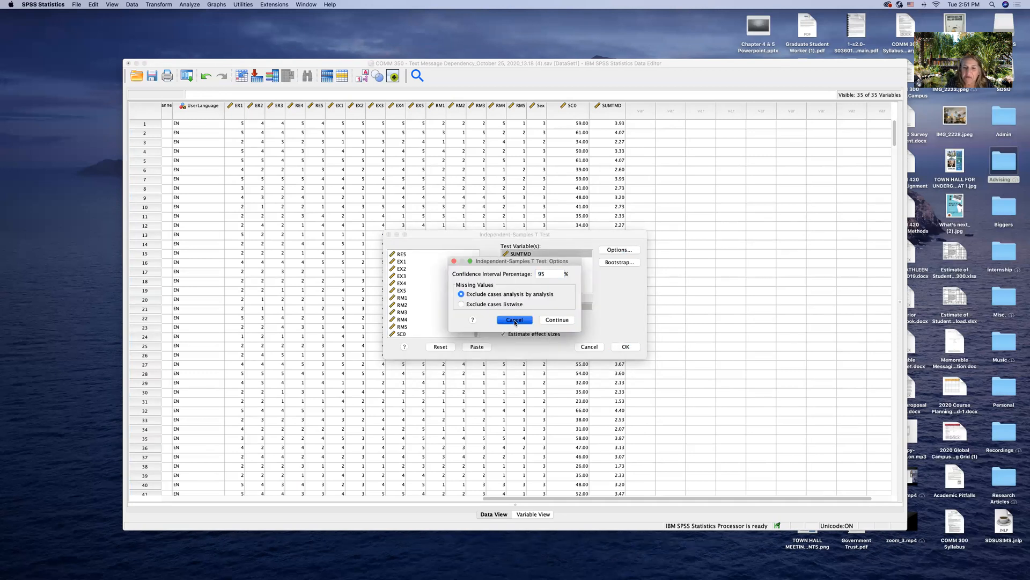
left_click(623, 252)
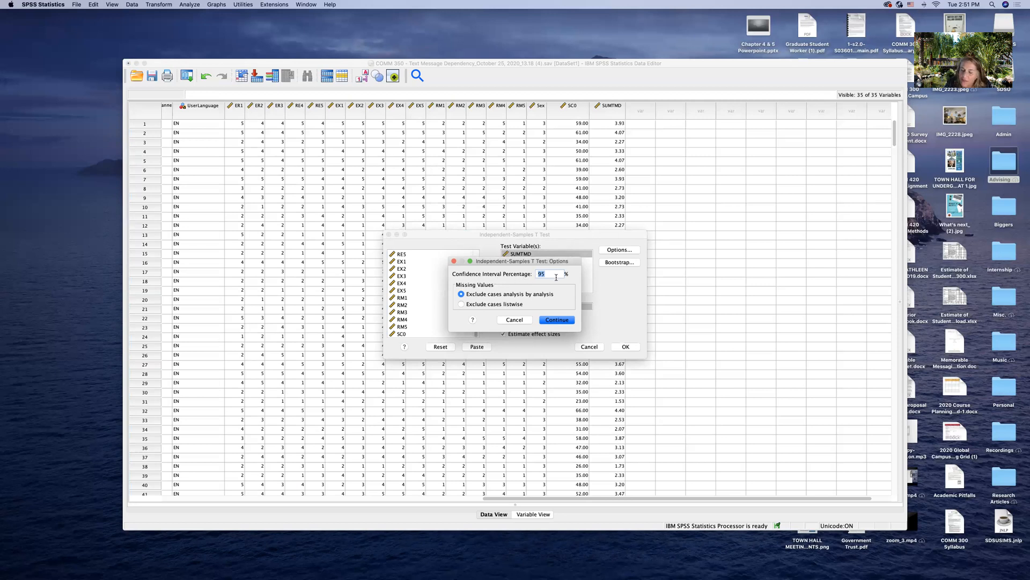
left_click(549, 318)
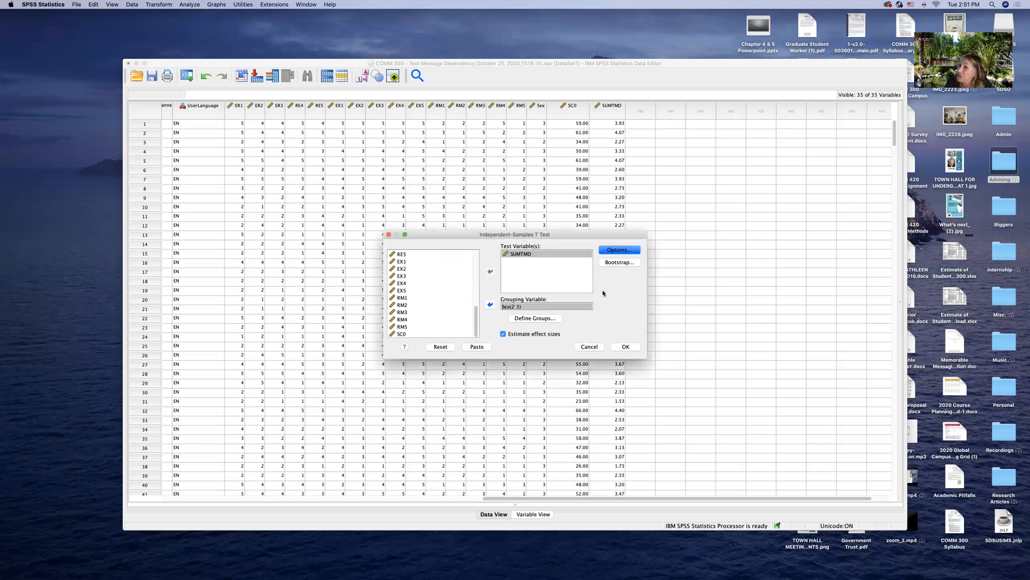
left_click(625, 347)
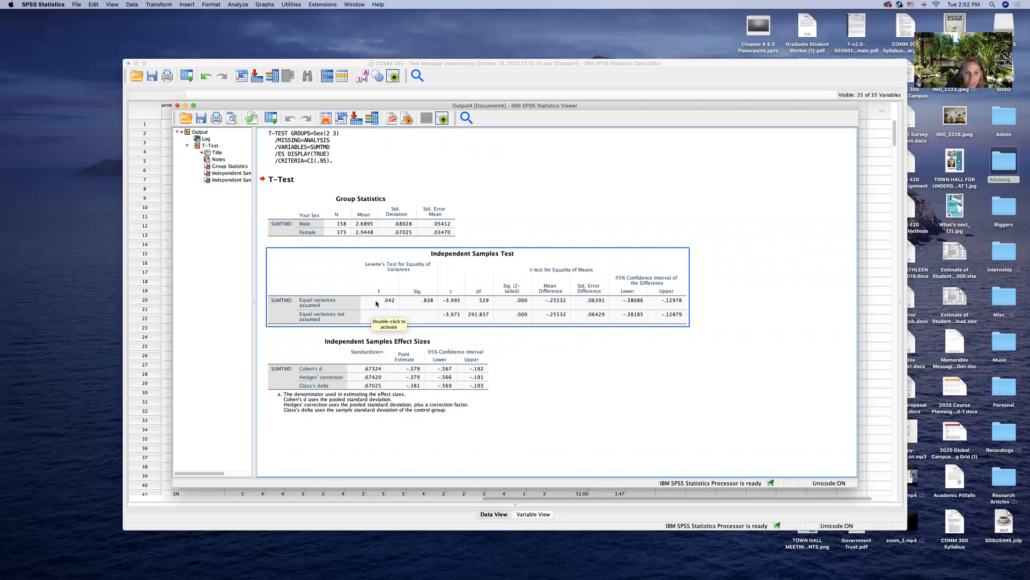
left_click(380, 301)
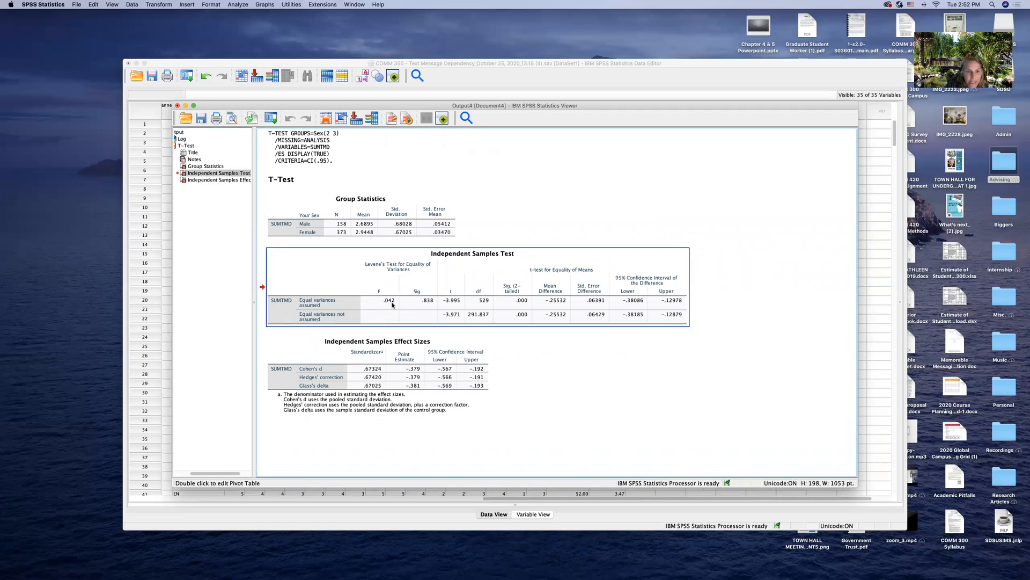
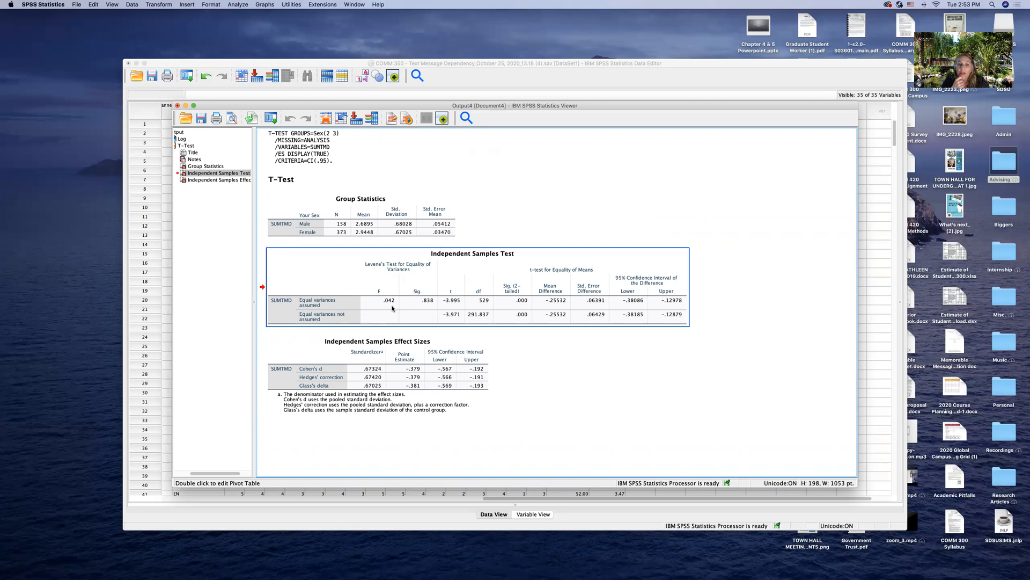
- Review the Independent Samples Test table and close the t test output without saving it
left_click_drag(464, 303, 446, 324)
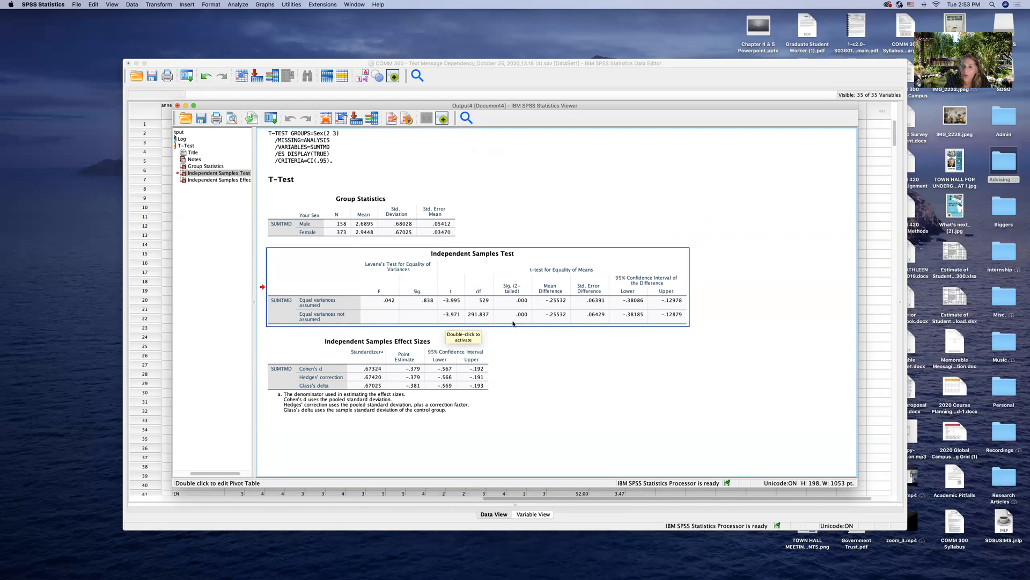
mouse_move(510, 317)
left_mouse_down()
mouse_move(505, 330)
mouse_move(513, 325)
left_mouse_up()
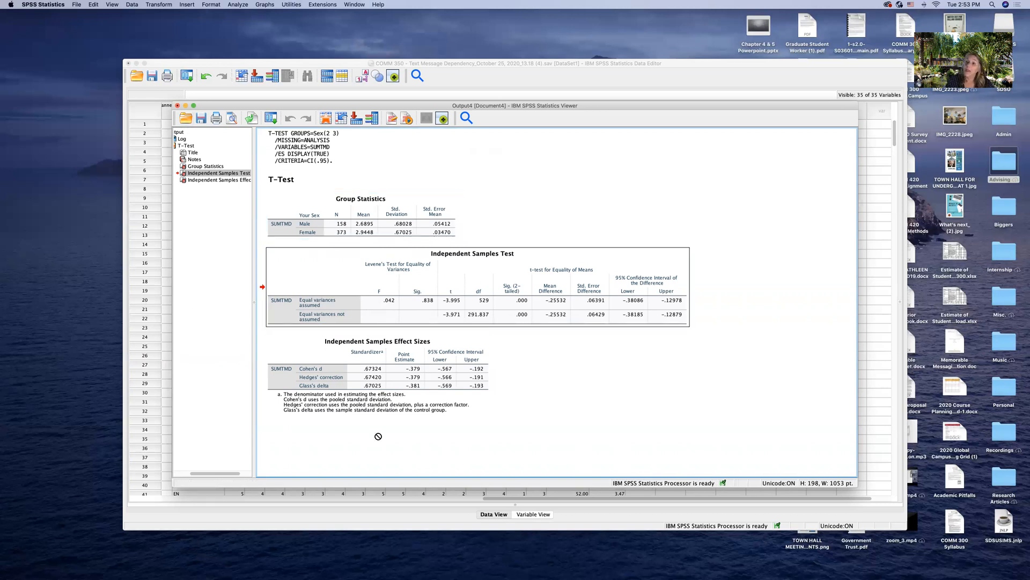
left_click(178, 106)
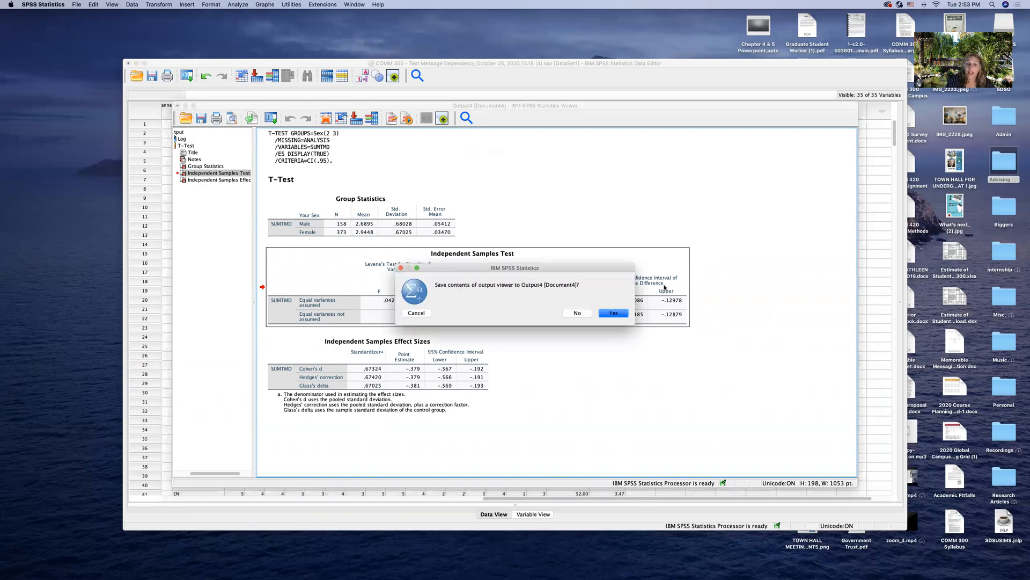
left_click(578, 315)
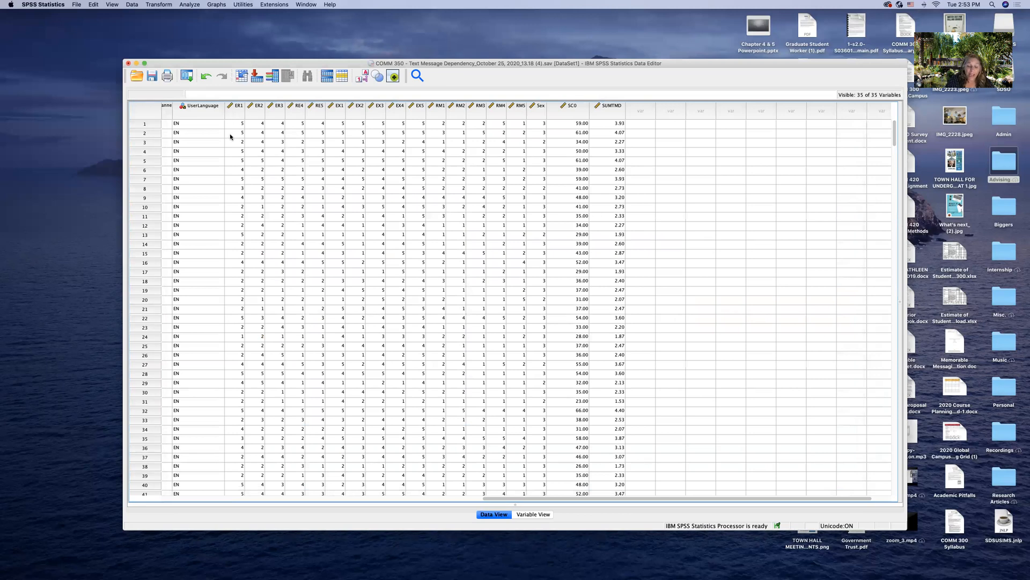
- Start a variable computation and replace the previous numeric expression with an empty pair of parentheses
left_click(168, 5)
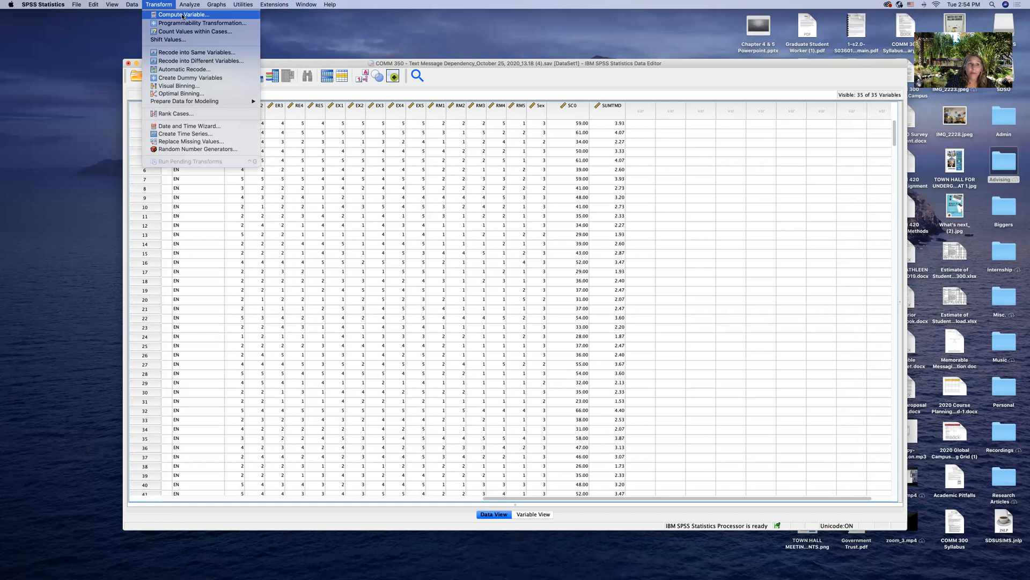
left_click(182, 15)
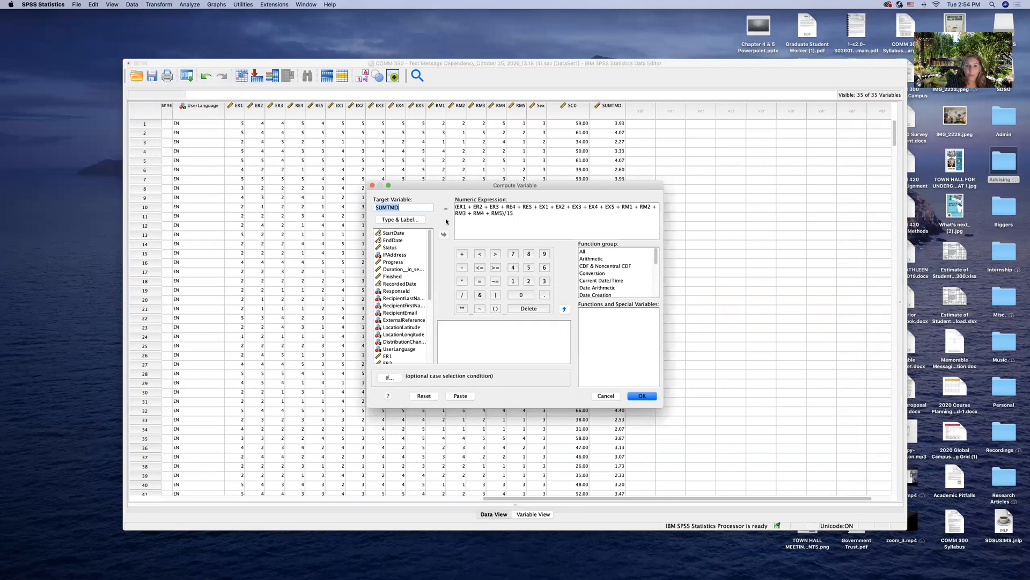
left_click_drag(457, 207, 516, 214)
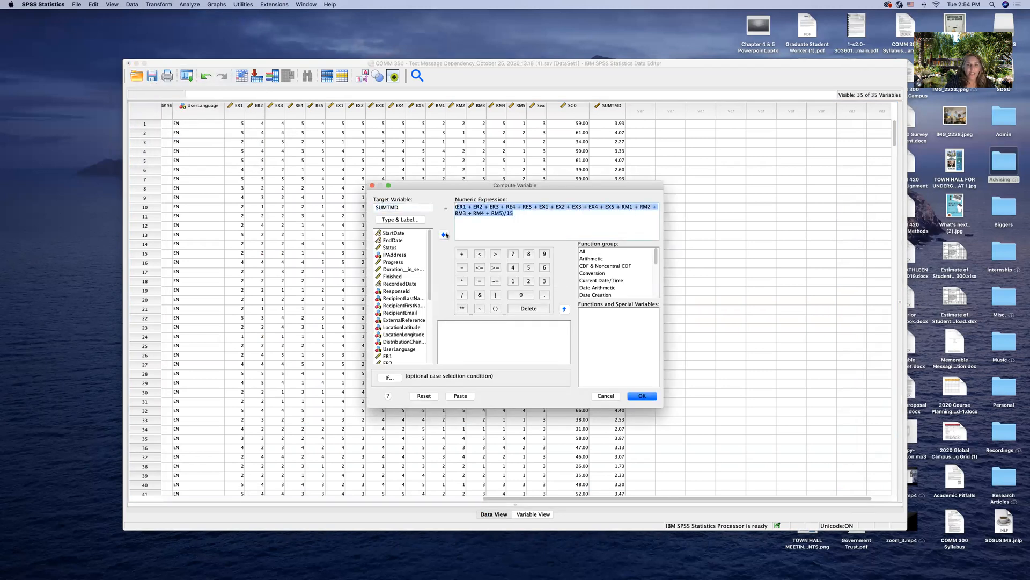
left_click(445, 235)
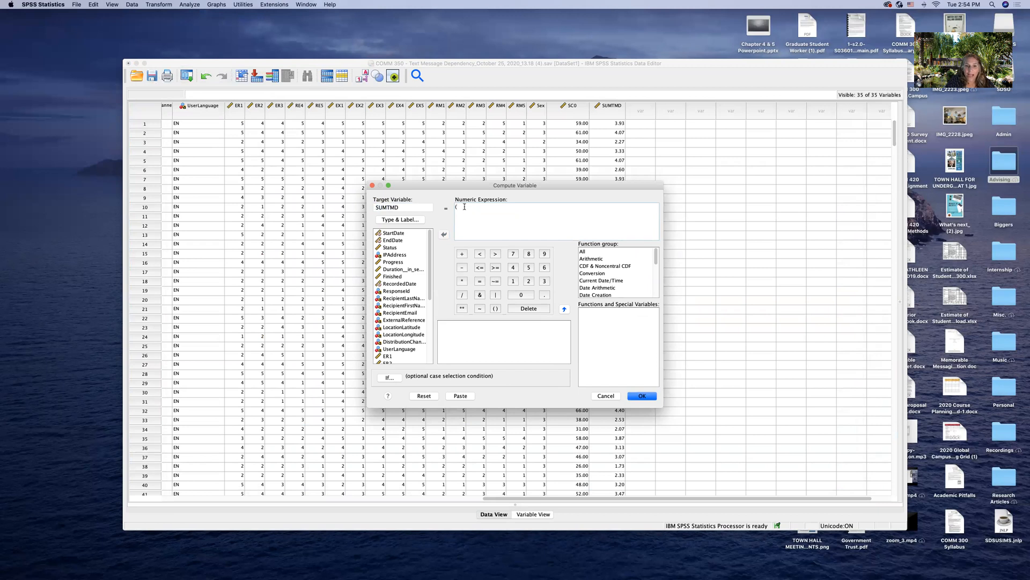
key("BackSpace")
left_click(496, 308)
- Insert ER1, ER2 and ER3 inside the parentheses of the numeric expression, each followed by a plus sign
scroll(386, 264, "down", 5)
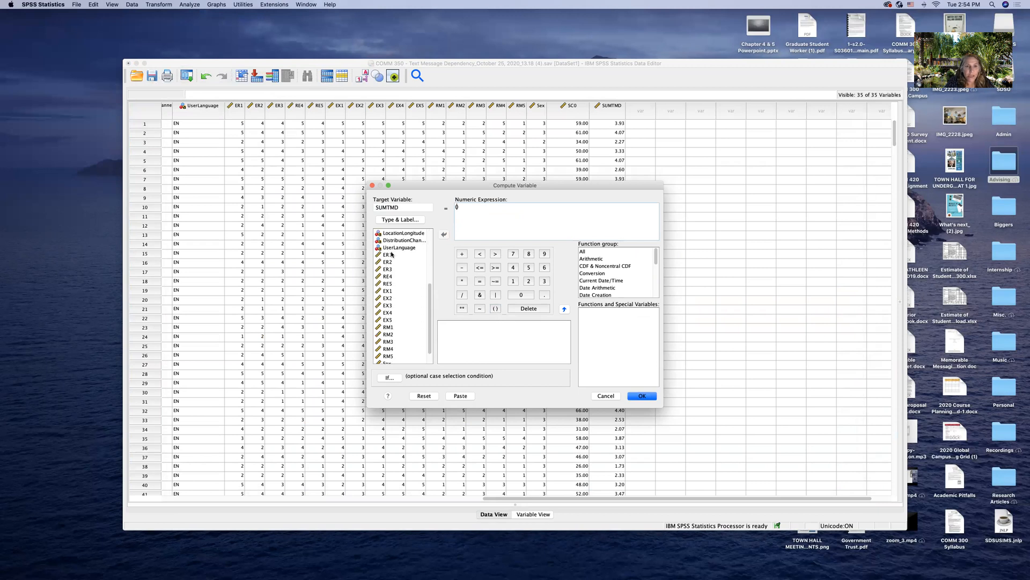
left_click(391, 255)
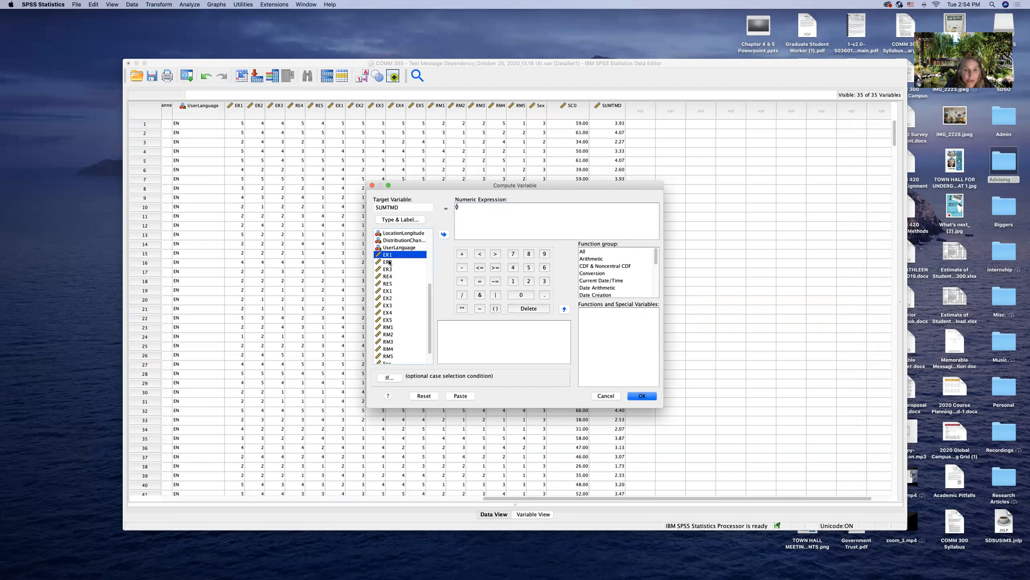
left_click(388, 263)
left_click(392, 255)
left_click(443, 234)
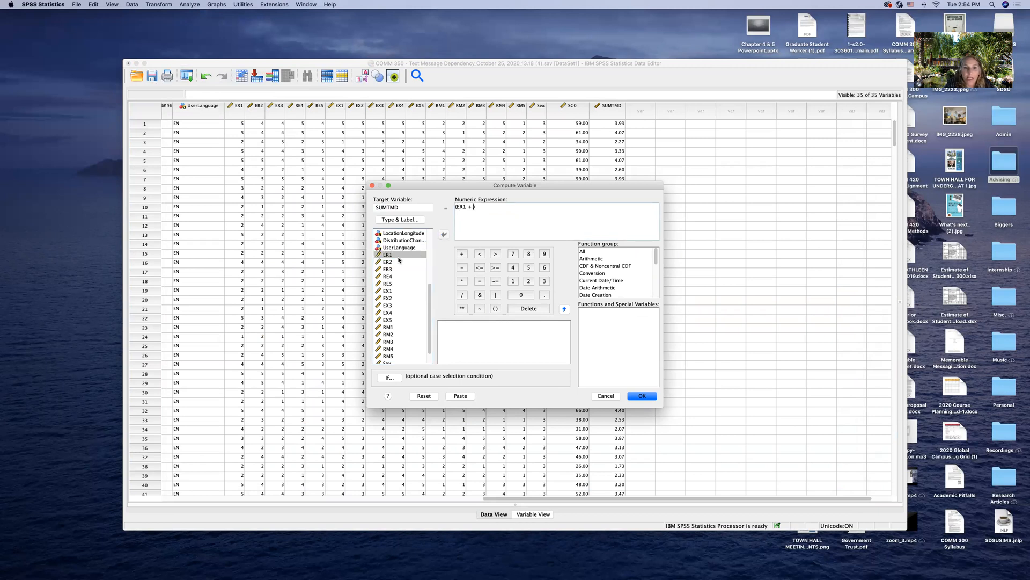
left_click(392, 262)
left_click(444, 234)
left_click(461, 254)
left_click(391, 269)
left_click(445, 235)
left_click(459, 254)
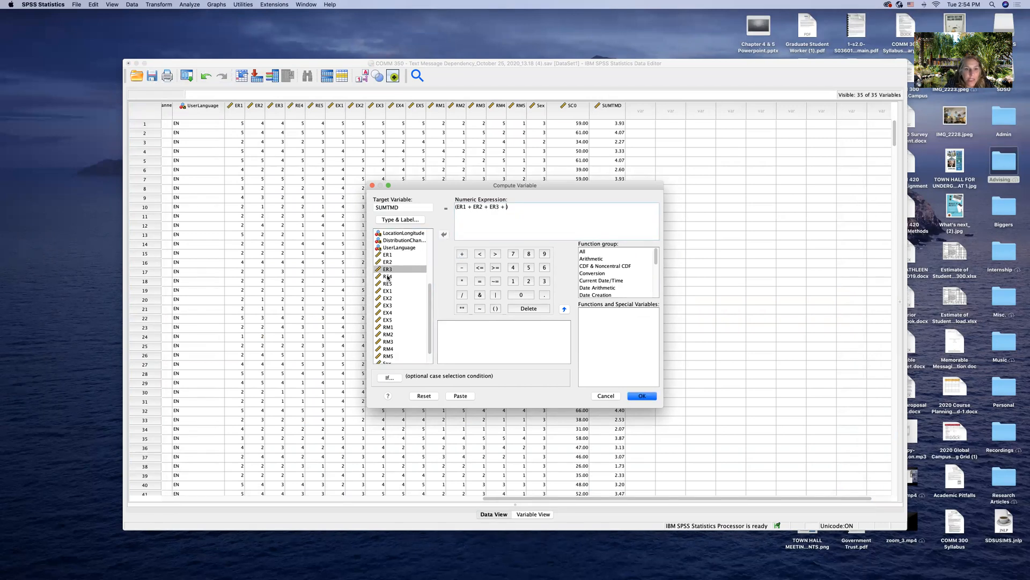
- Add RE4 and RE5 to the sum and divide the parenthesized total by 5
left_click(387, 277)
left_click(445, 234)
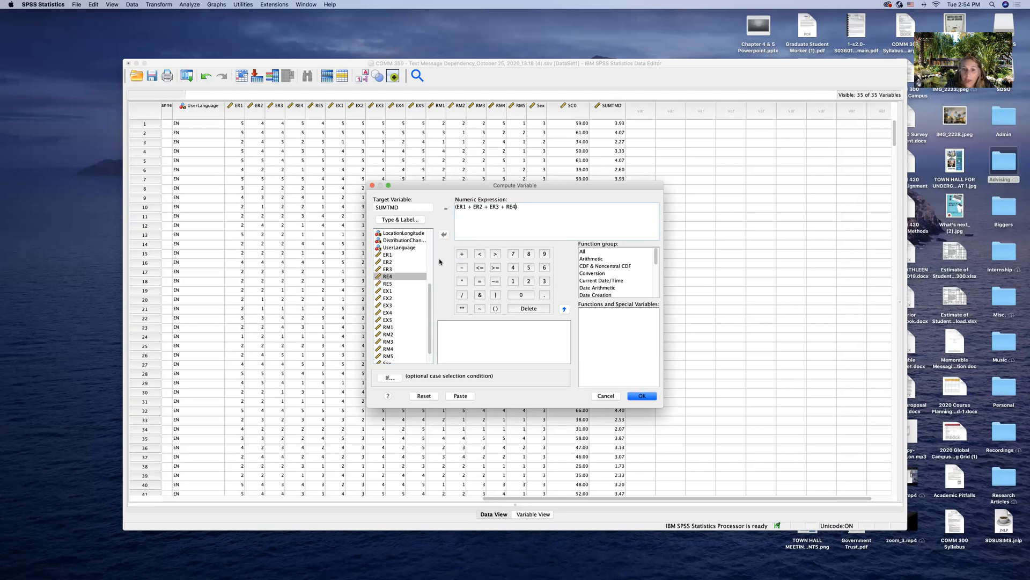
left_click(462, 254)
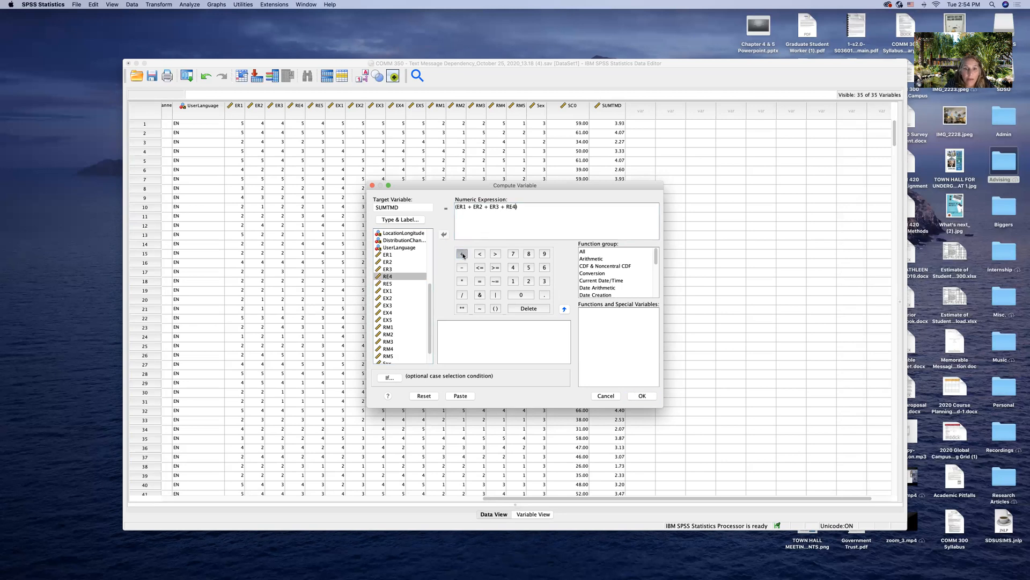
left_click(387, 283)
left_click(445, 235)
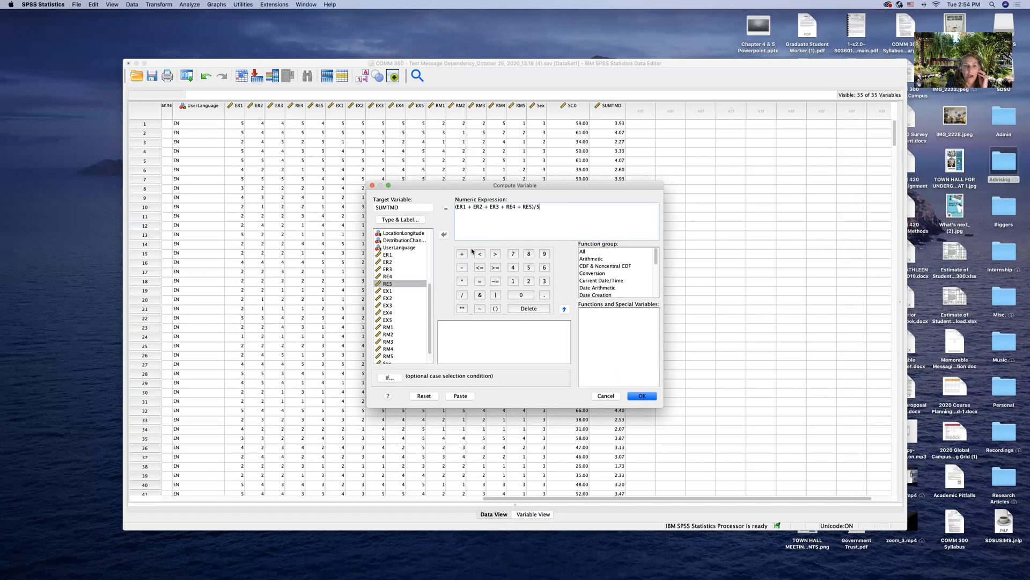
- Change the target variable to SUMER and run the computation
key("BackSpace")
key("BackSpace")
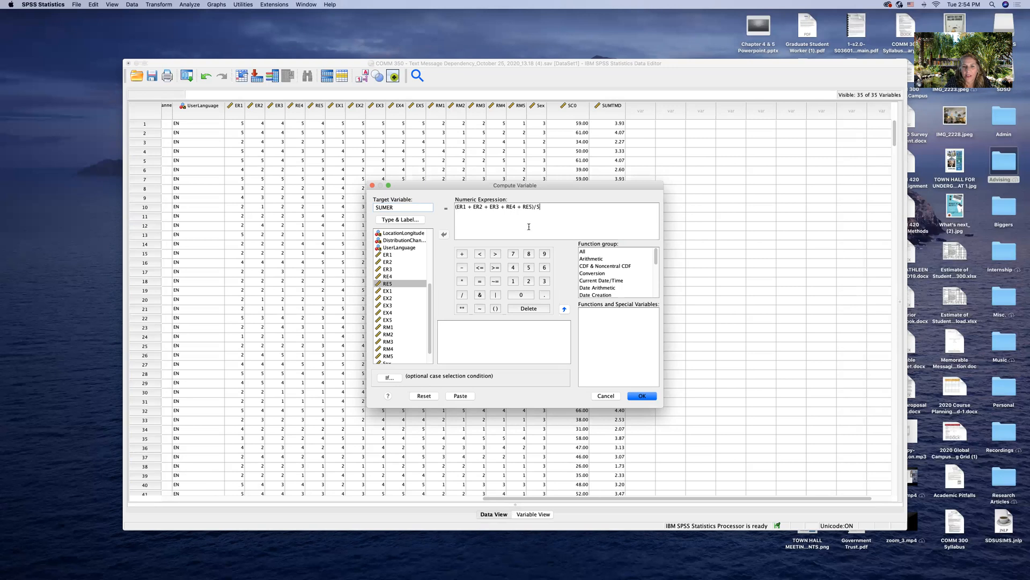
left_click(642, 397)
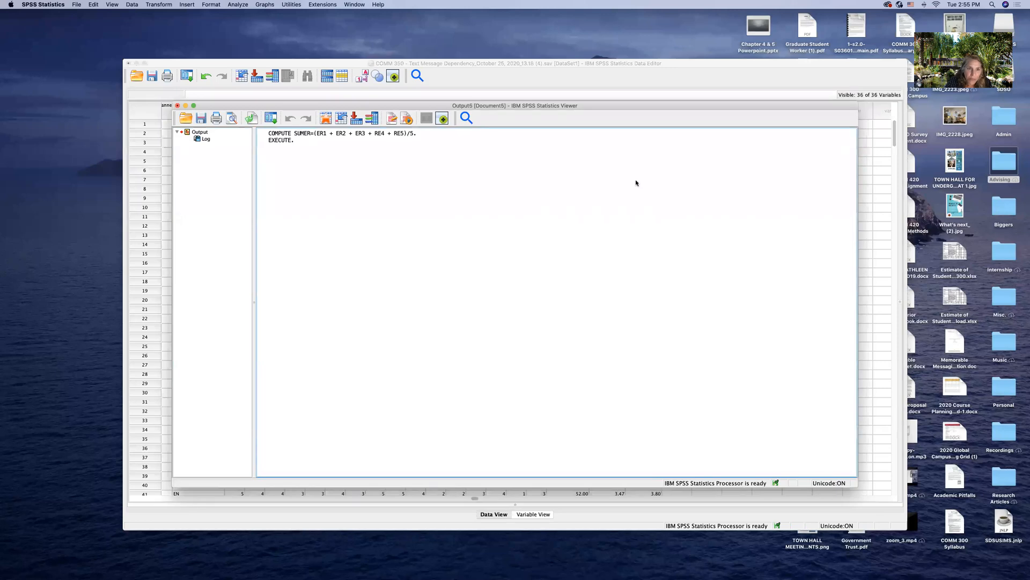
- Close the SUMER computation's output without saving it
left_click(323, 143)
left_click(271, 149)
left_click(178, 106)
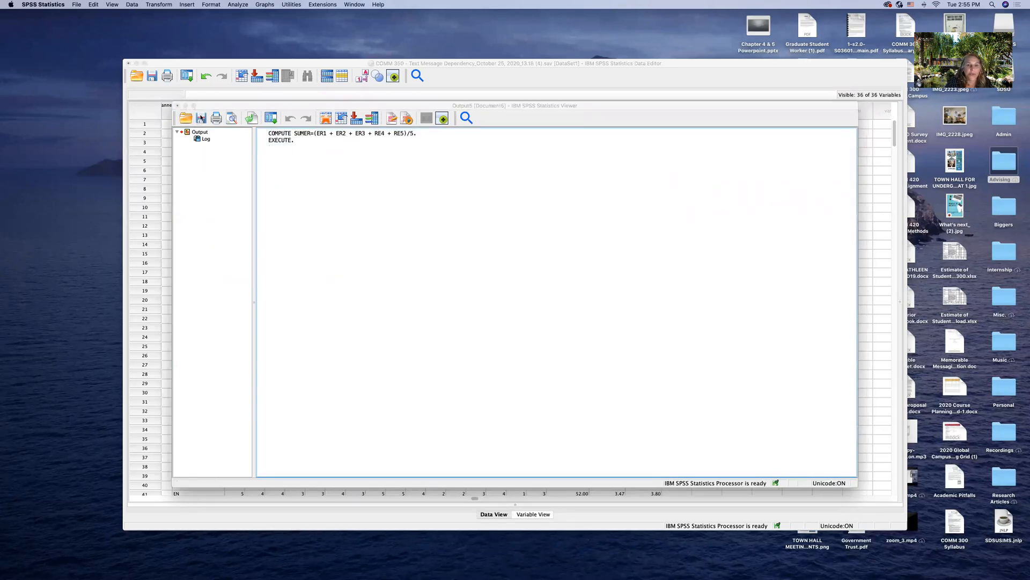
left_click(576, 313)
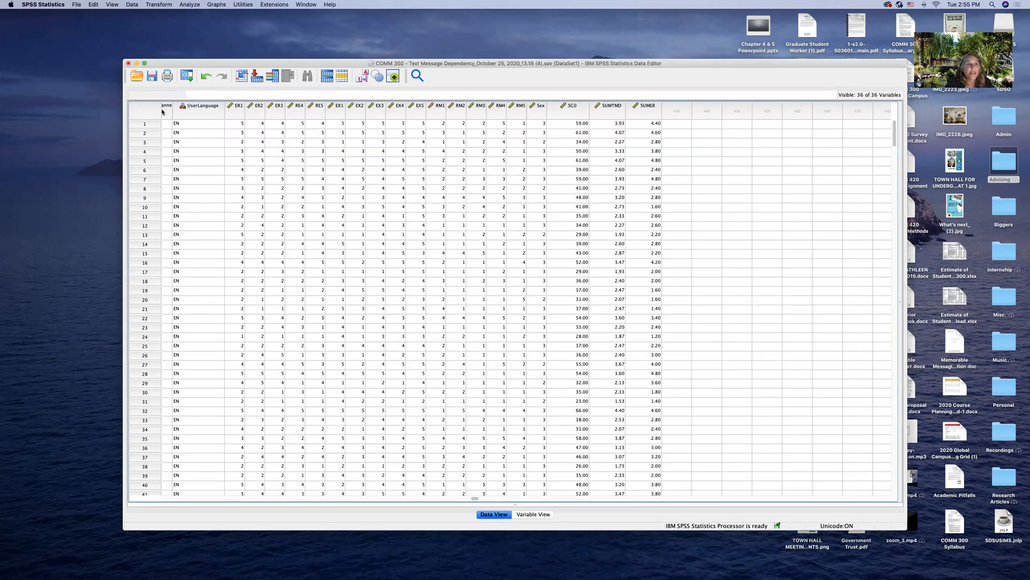
- Start a new variable computation and replace the ER expression with an empty pair of parentheses
left_click(166, 4)
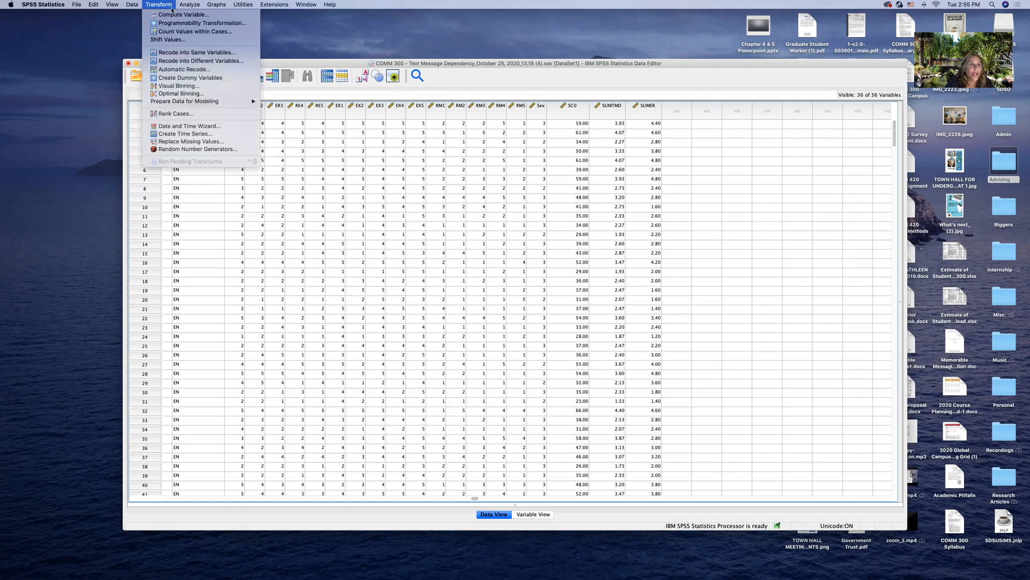
left_click(180, 14)
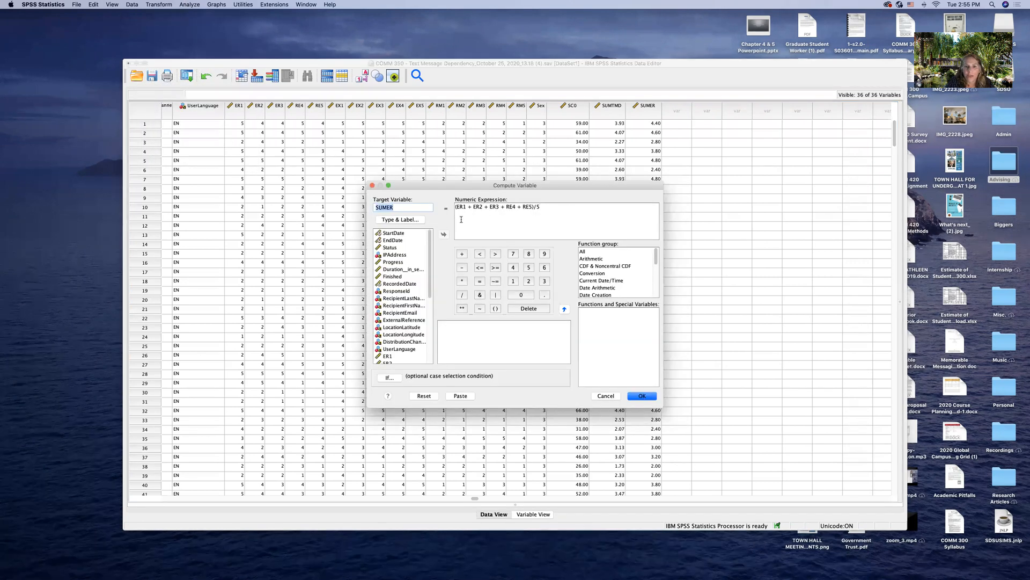
left_click_drag(461, 219, 465, 206)
key("BackSpace")
left_click_drag(472, 207, 451, 210)
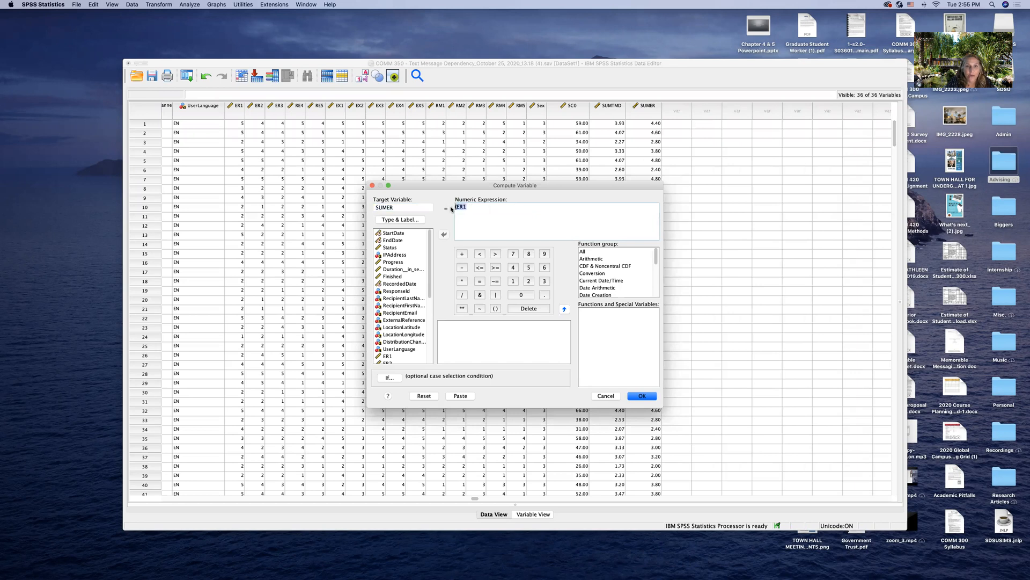
key("BackSpace")
left_click(495, 310)
- Insert EX1, EX2 and EX3 inside the parentheses of the numeric expression, each followed by a plus sign
scroll(392, 322, "down", 5)
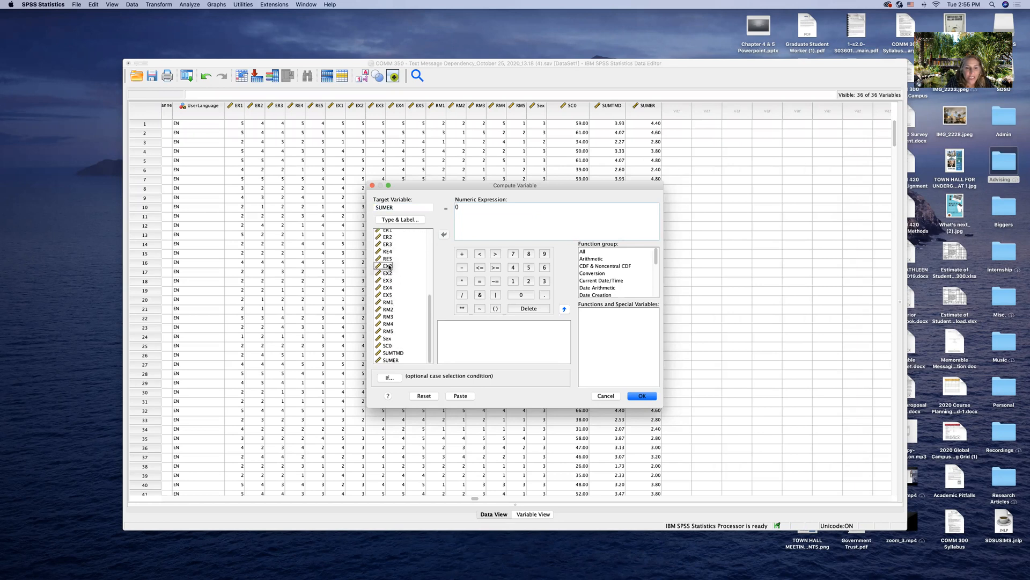
left_click(388, 266)
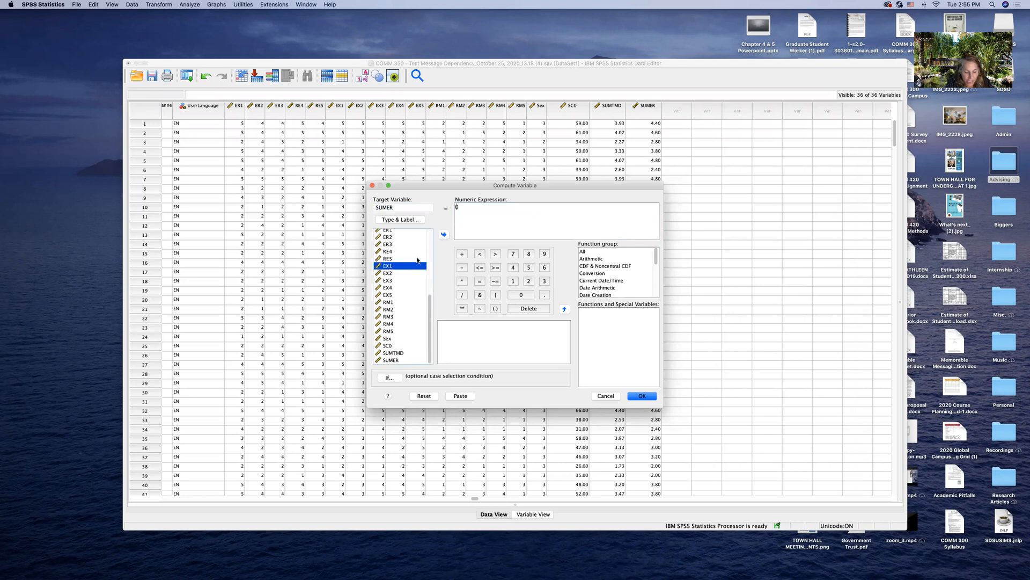
left_click(443, 236)
left_click(462, 254)
left_click(388, 274)
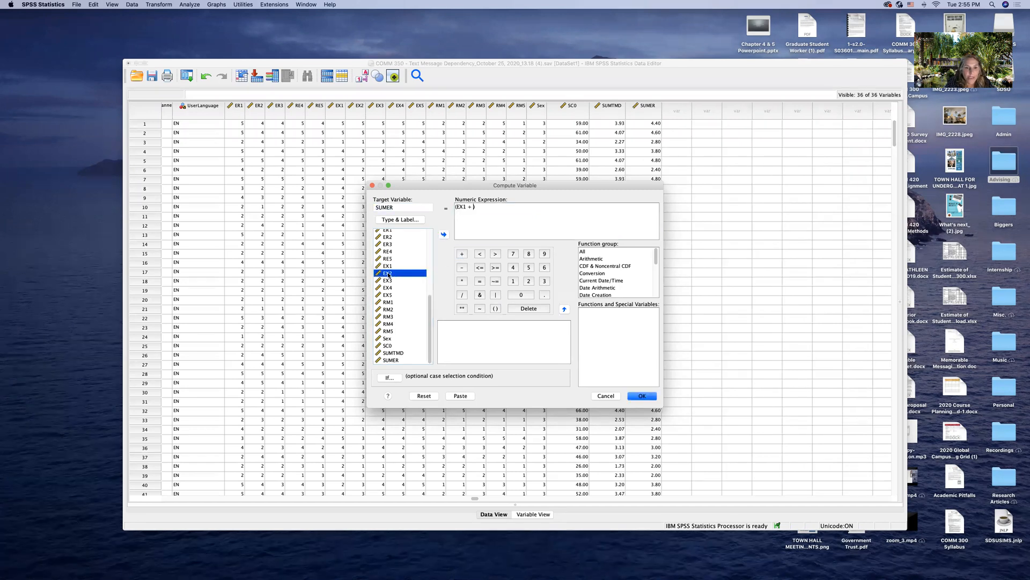
left_click(444, 235)
left_click(462, 253)
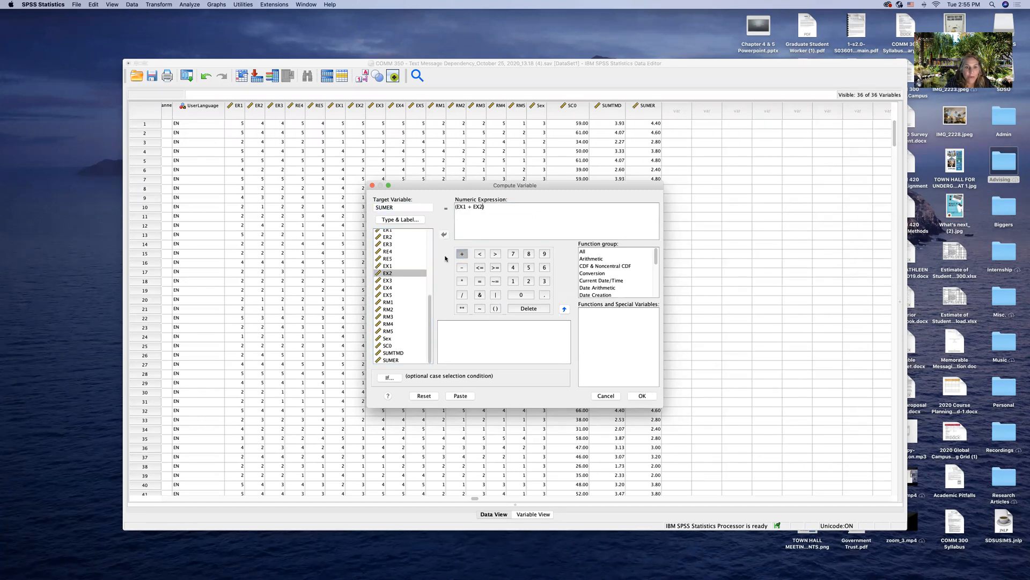
left_click(388, 280)
left_click(444, 235)
left_click(463, 254)
- Add EX4 and EX5 to the sum and divide the parenthesized total by 5
left_click(387, 288)
left_click(445, 235)
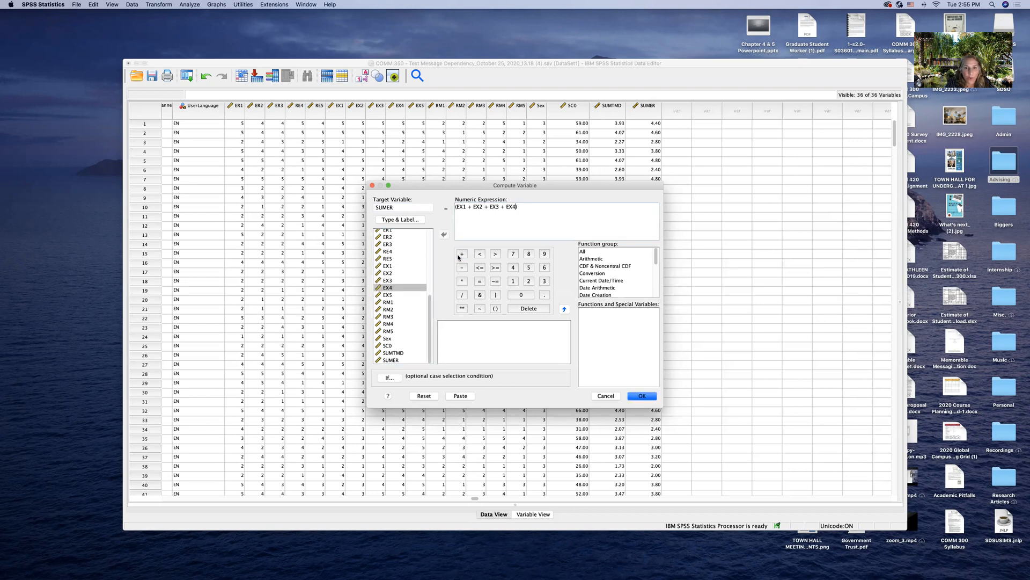
left_click(462, 253)
left_click(388, 295)
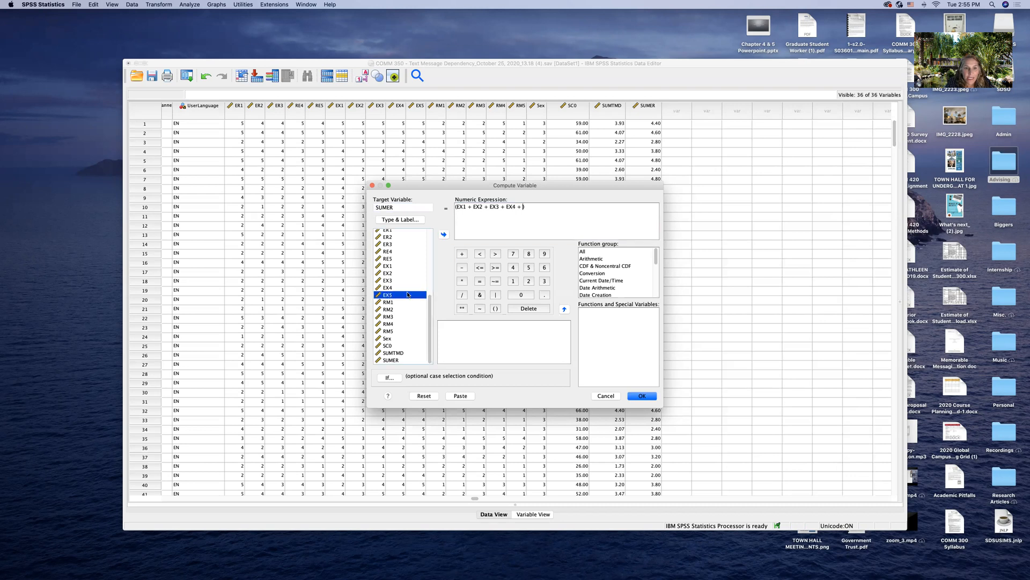
left_click(444, 234)
left_click(461, 293)
left_click(528, 267)
- Compute the EX expression into the target variable SUMEX and close its output without saving
left_click(641, 398)
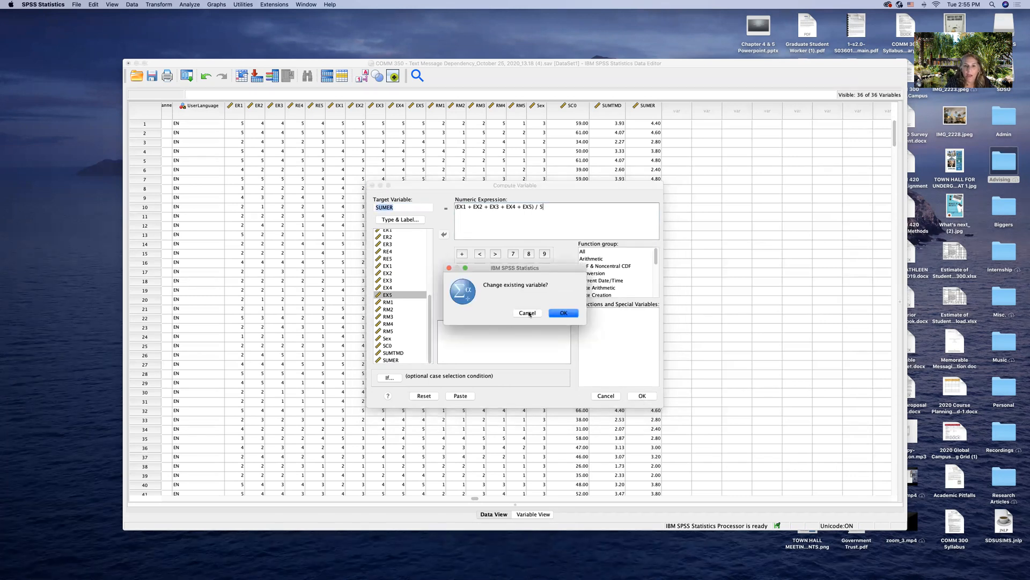
left_click(528, 313)
left_click(397, 207)
key("BackSpace")
type("EX")
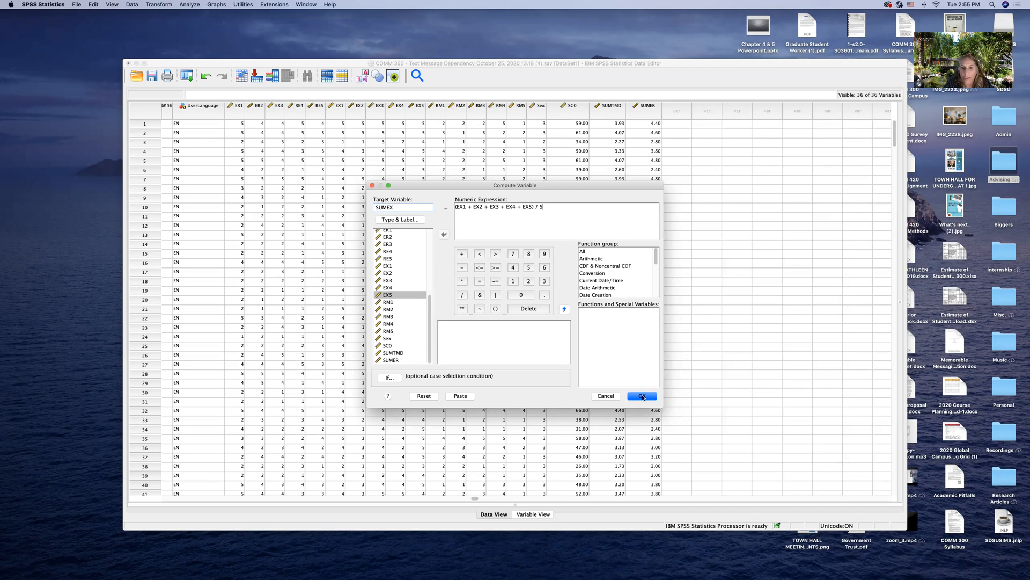
left_click(643, 396)
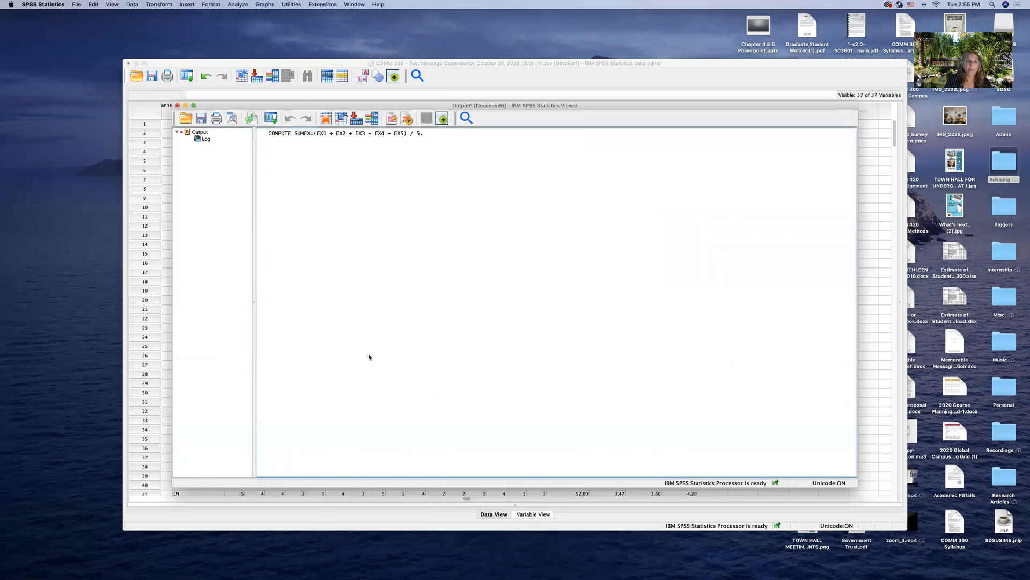
left_click(178, 105)
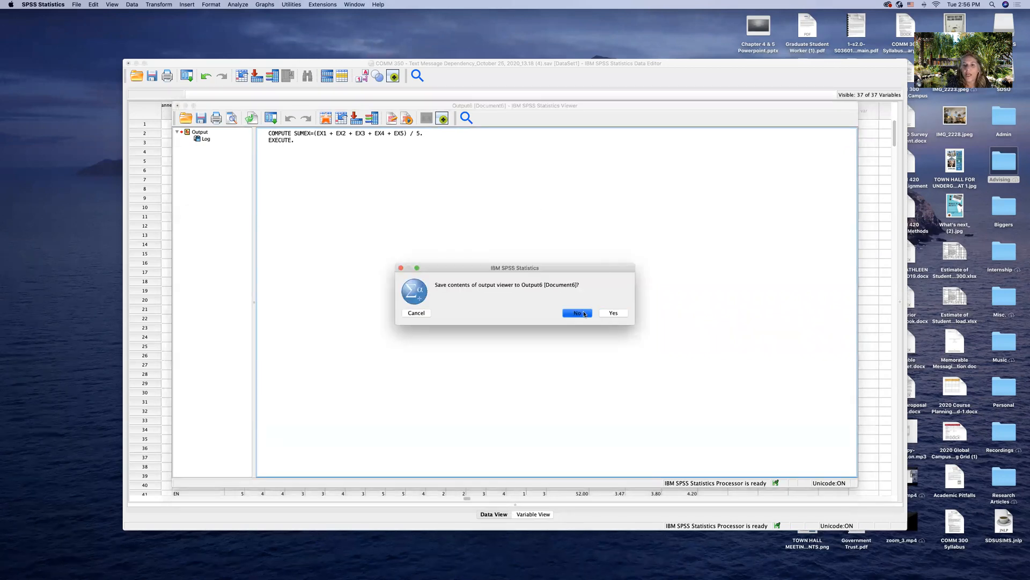
left_click(583, 313)
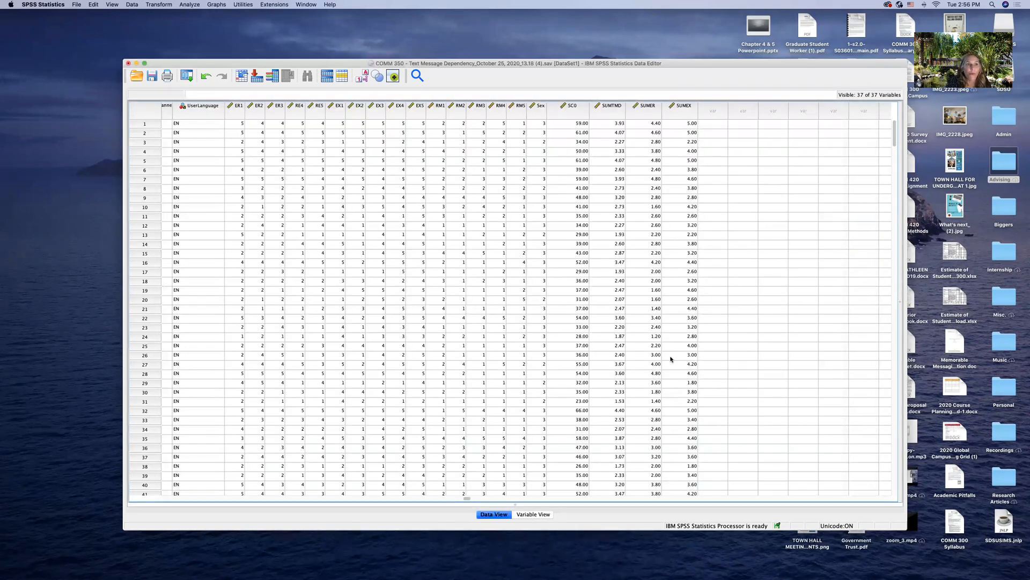
- Start a new variable computation and replace the EX expression with an empty pair of parentheses
left_click(158, 4)
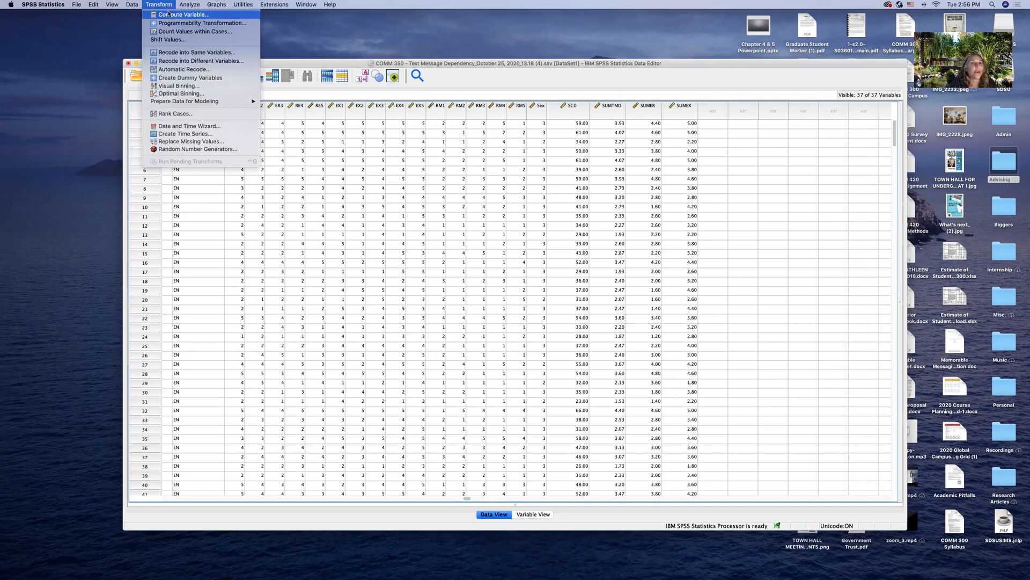
left_click(169, 14)
left_click_drag(543, 208, 441, 206)
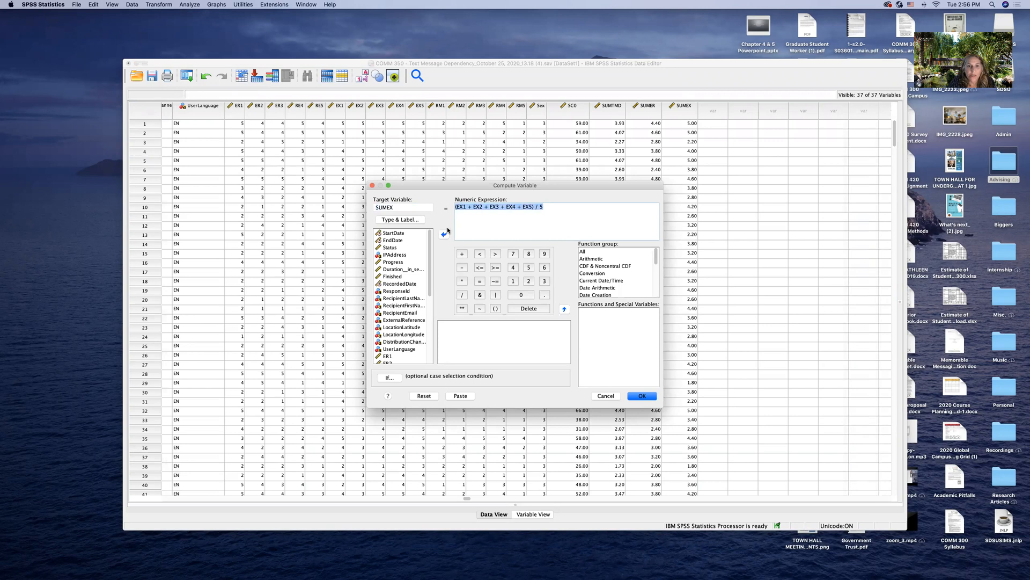
key("BackSpace")
scroll(393, 290, "down", 6)
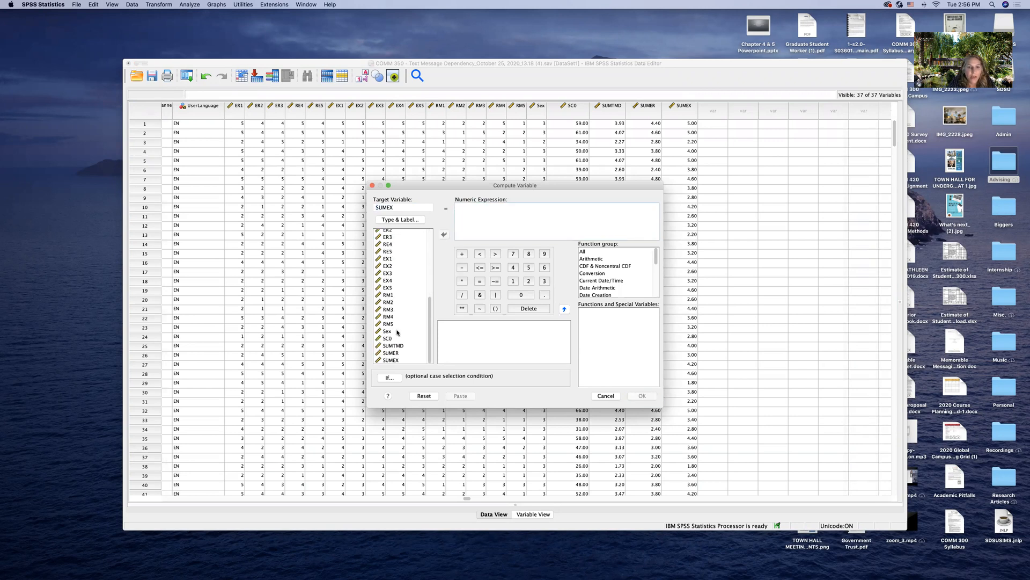
left_click(387, 295)
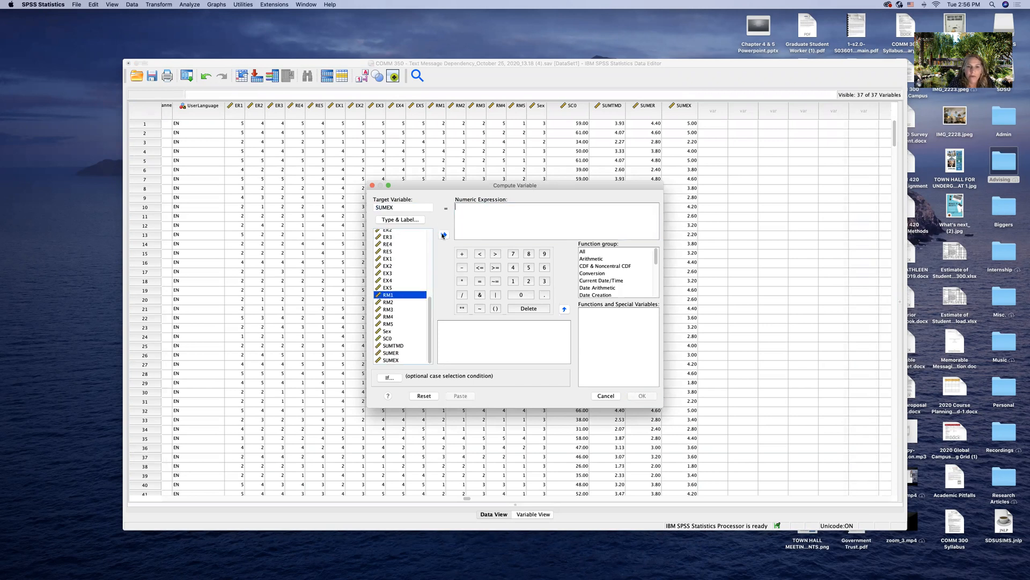
left_click(495, 309)
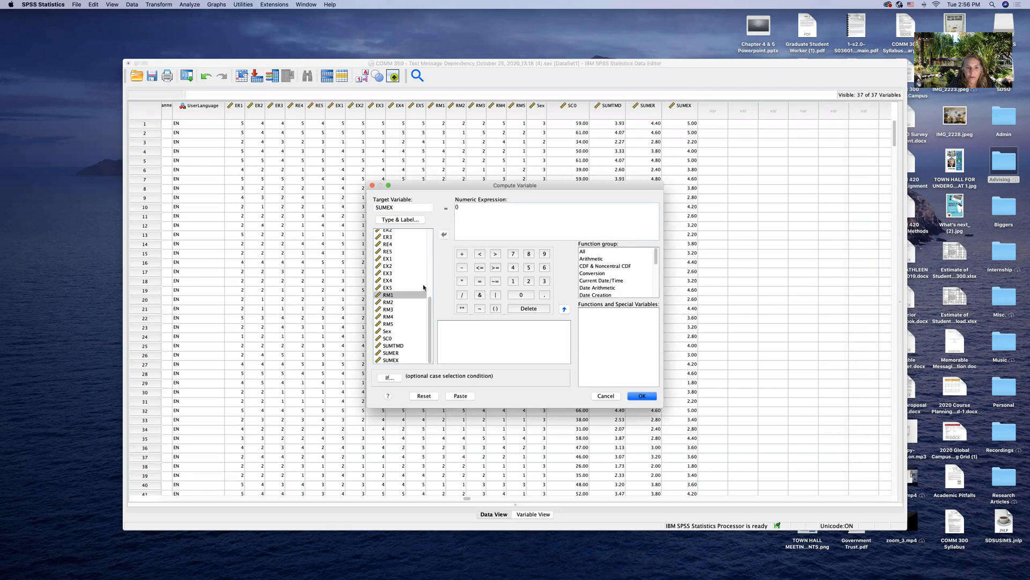
- Insert RM1, RM2 and RM3 inside the parentheses of the numeric expression, each followed by a single plus sign
left_click(393, 296)
left_click(443, 234)
left_click(462, 253)
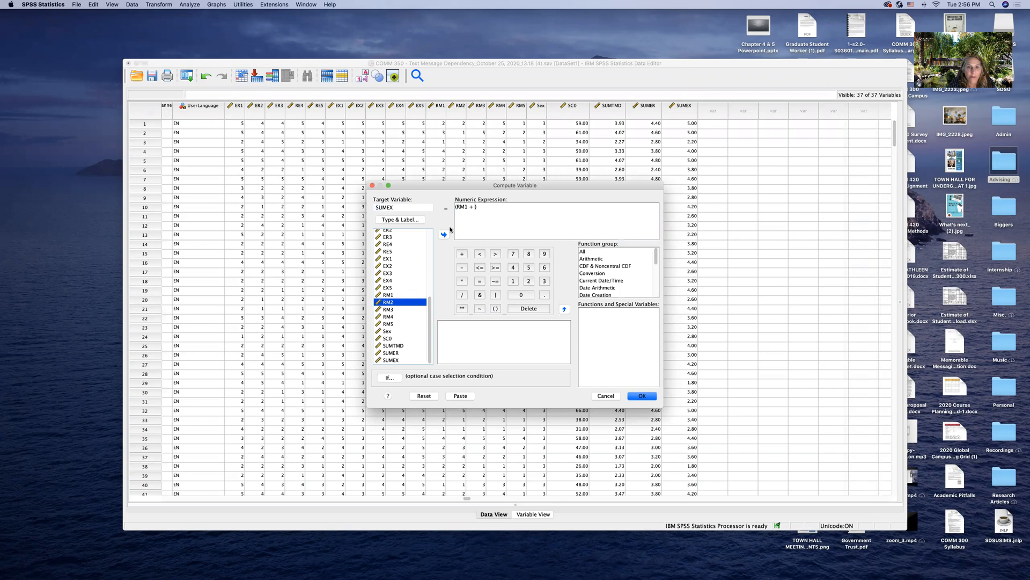
left_click(462, 254)
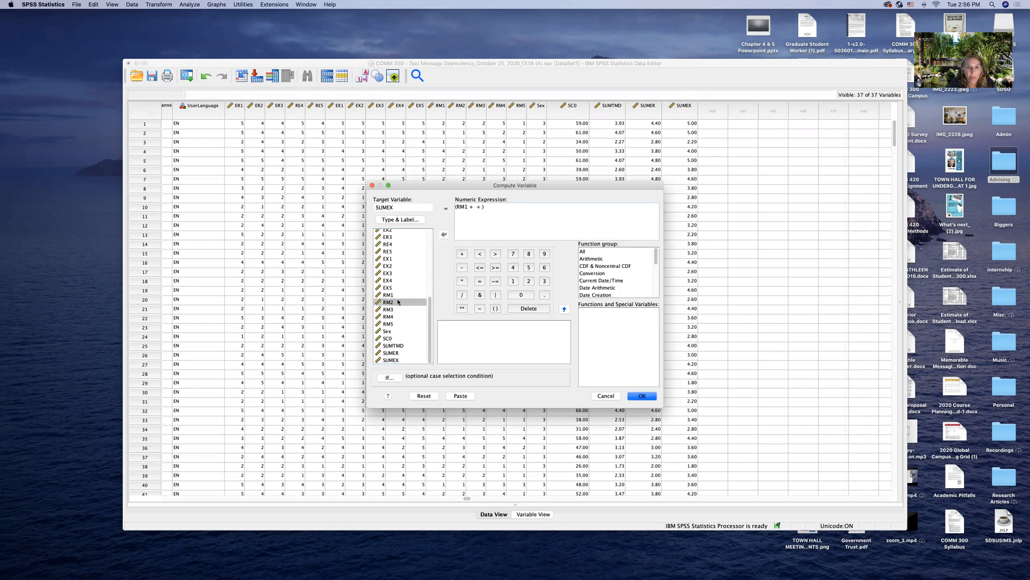
key("BackSpace")
key("BackSpace")
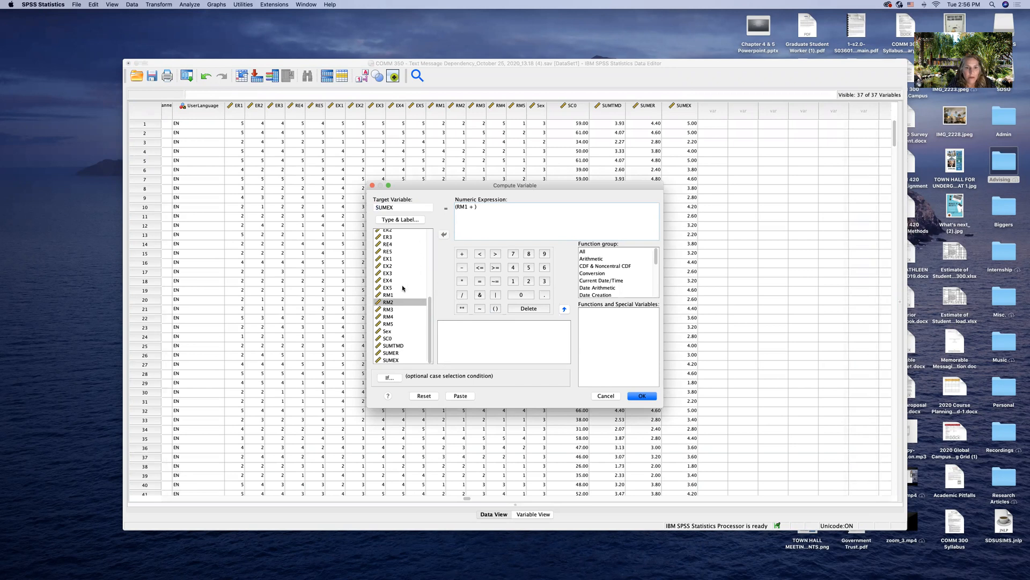
left_click(387, 303)
left_click(444, 234)
left_click(462, 254)
left_click(387, 309)
left_click(445, 234)
left_click(462, 254)
- Add RM4 and RM5 to the sum and divide the parenthesized total by 5
left_click(387, 317)
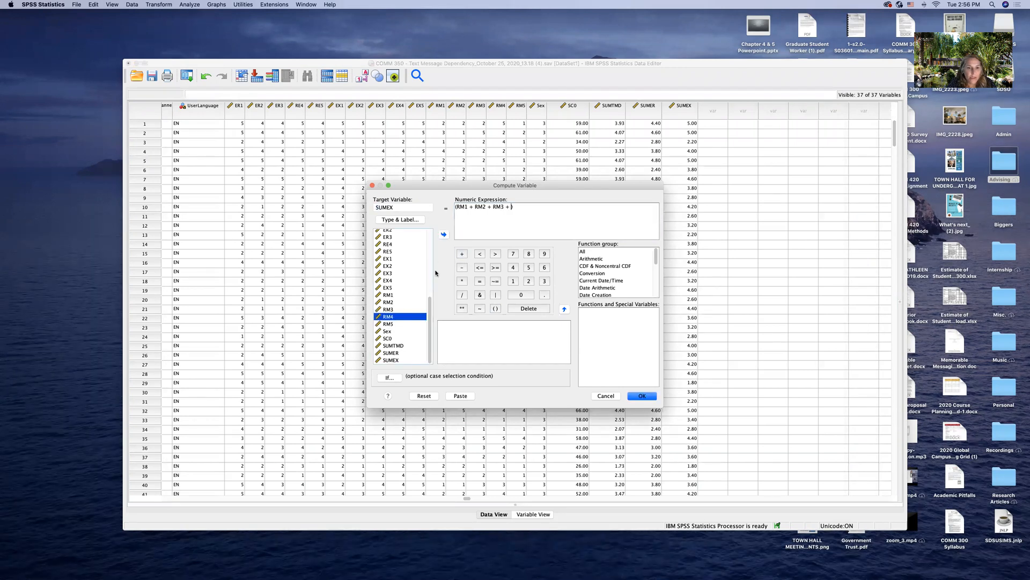
left_click(443, 234)
left_click(462, 254)
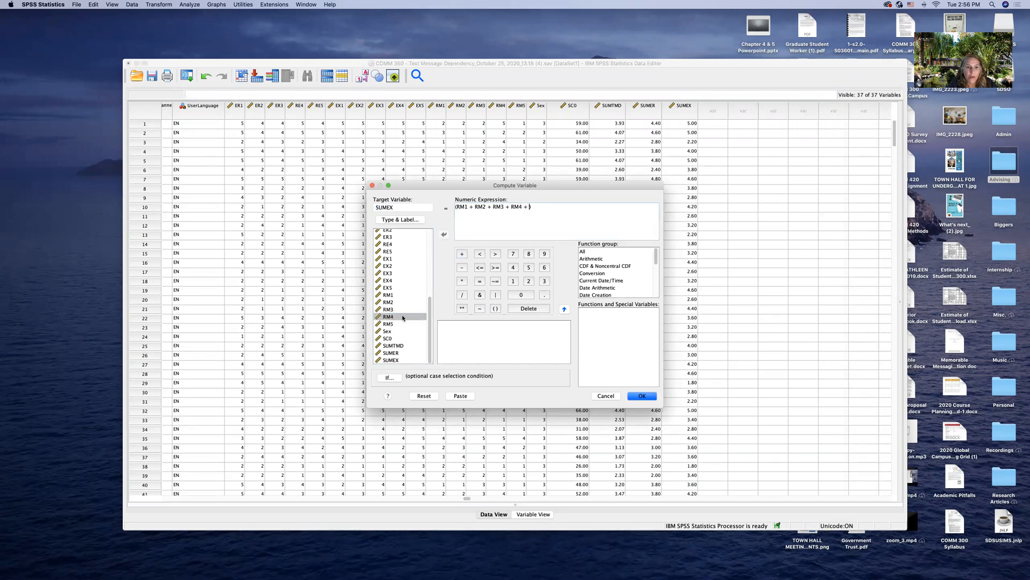
left_click(388, 324)
left_click(444, 234)
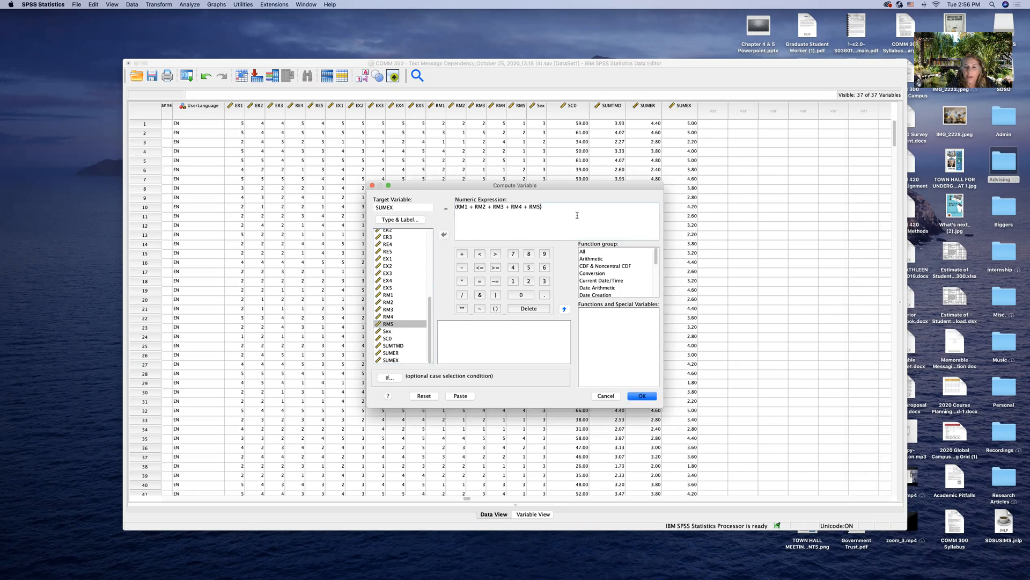
left_click(462, 295)
left_click(530, 267)
- Compute the RM expression into the target variable SUMRM and close its output without saving
key("BackSpace")
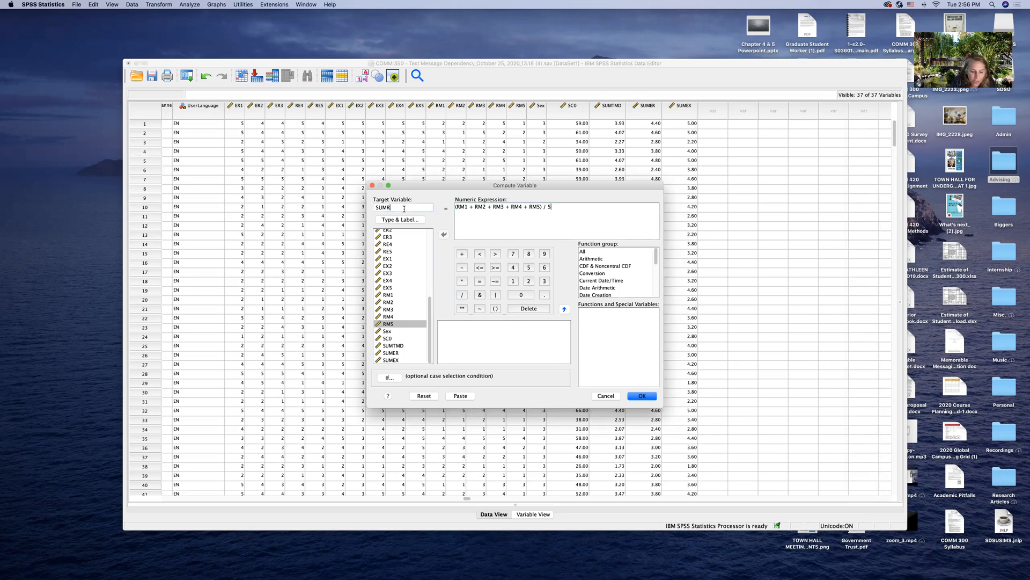
type("RM")
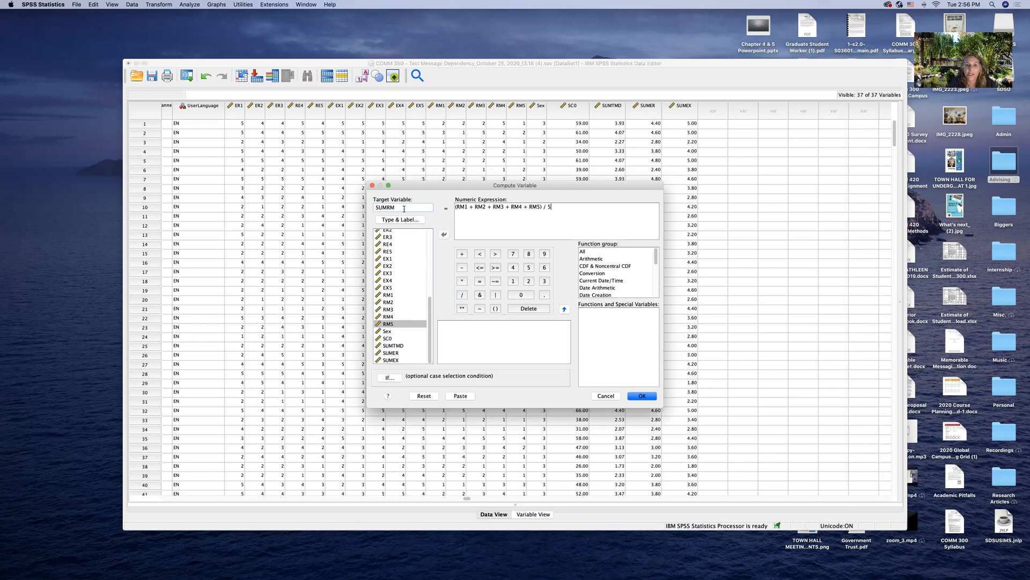
left_click(641, 397)
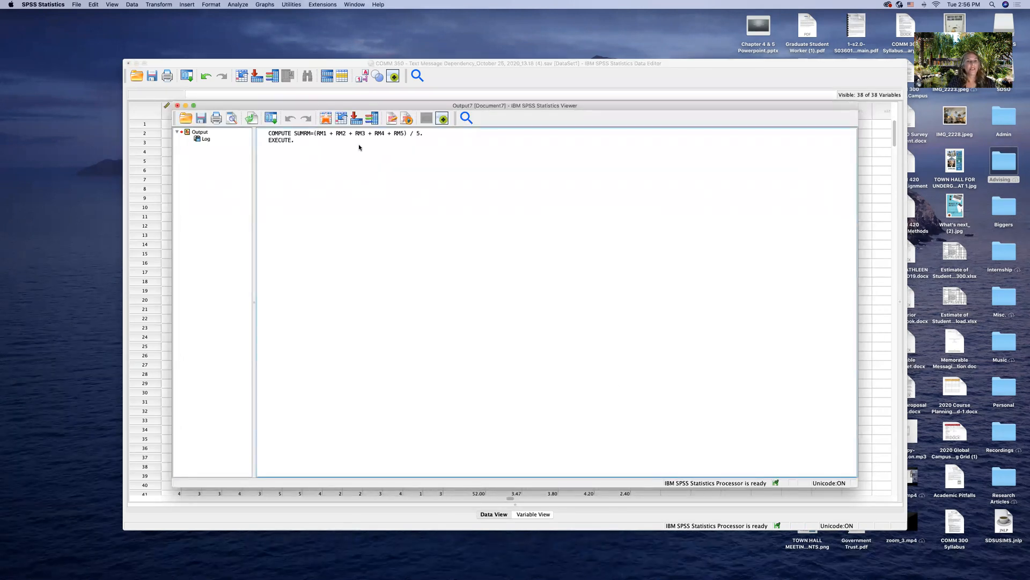
left_click(178, 105)
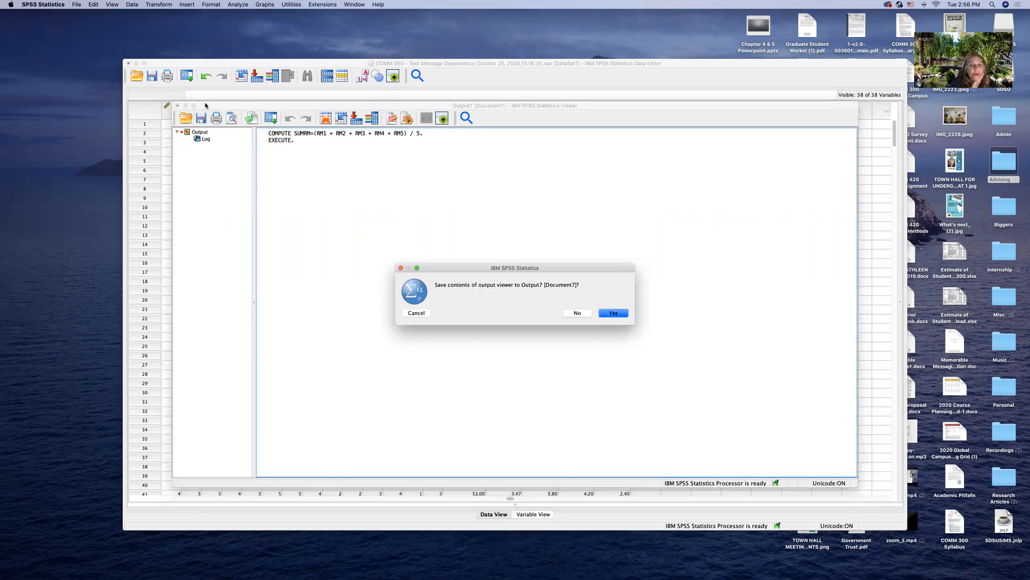
left_click(578, 313)
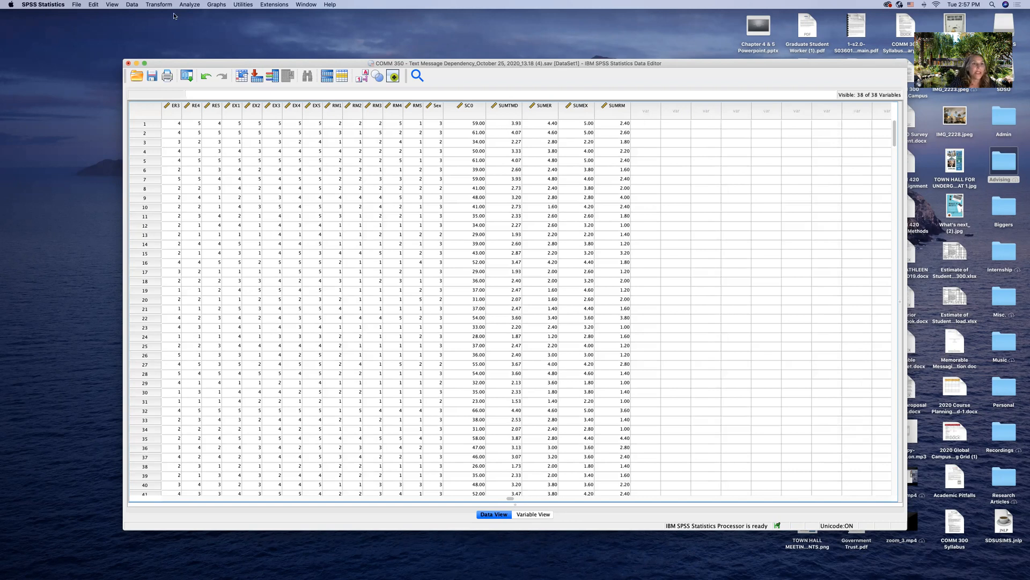
- Set up another independent-samples t test and remove SUMTMD from the test variables
left_click(188, 4)
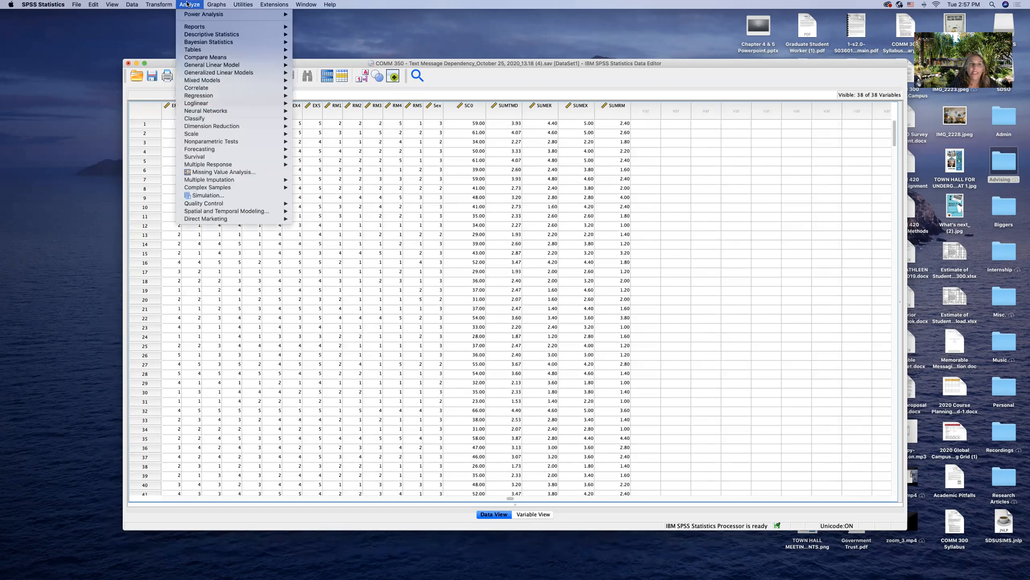
mouse_move(228, 81)
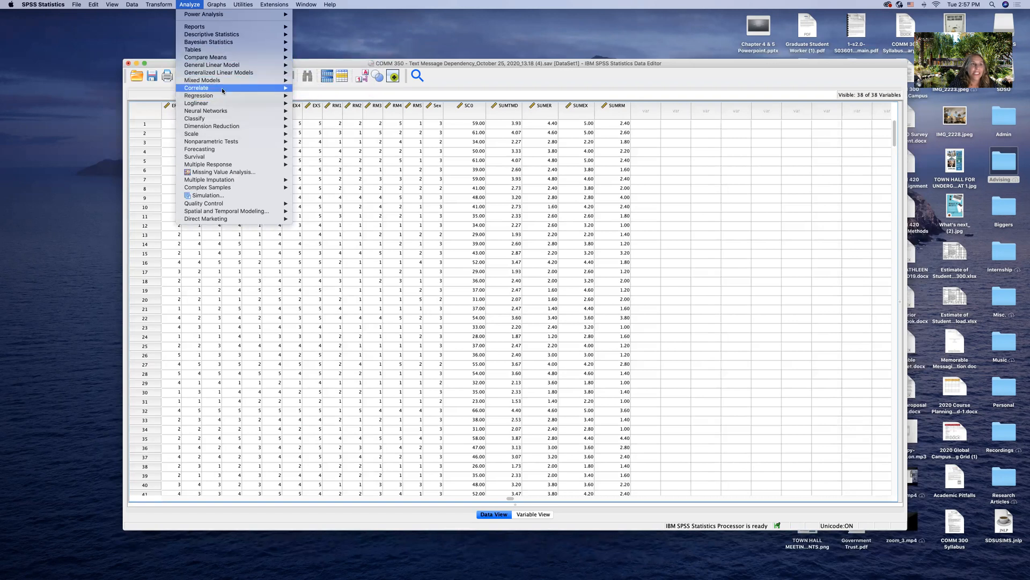
mouse_move(215, 50)
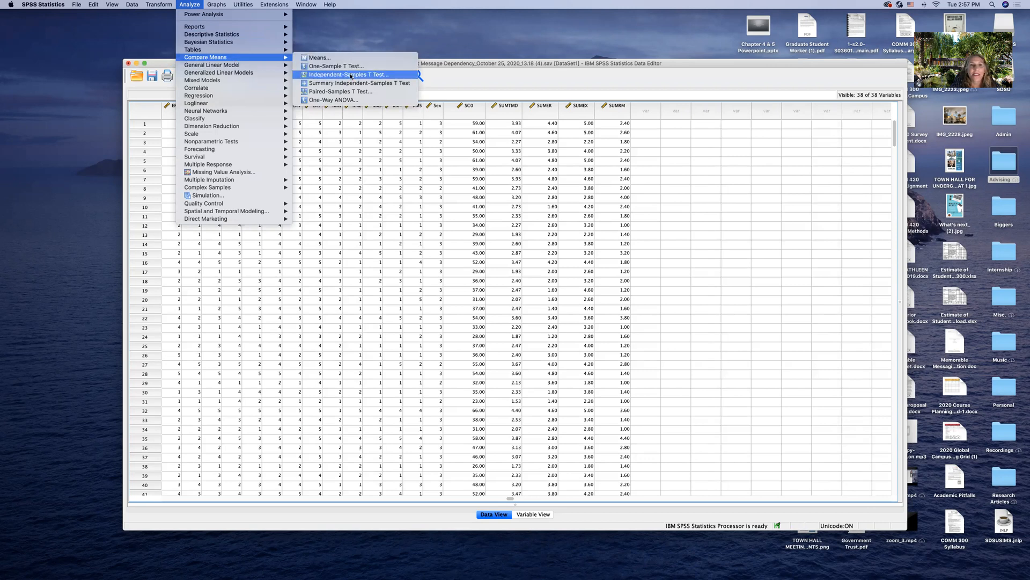
left_click(352, 75)
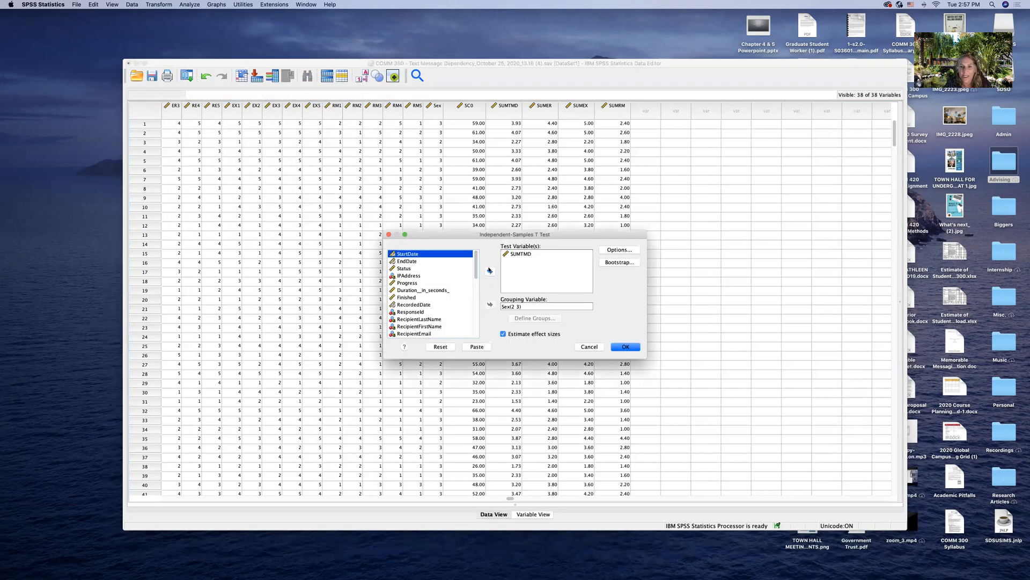
left_click(520, 253)
left_click(490, 271)
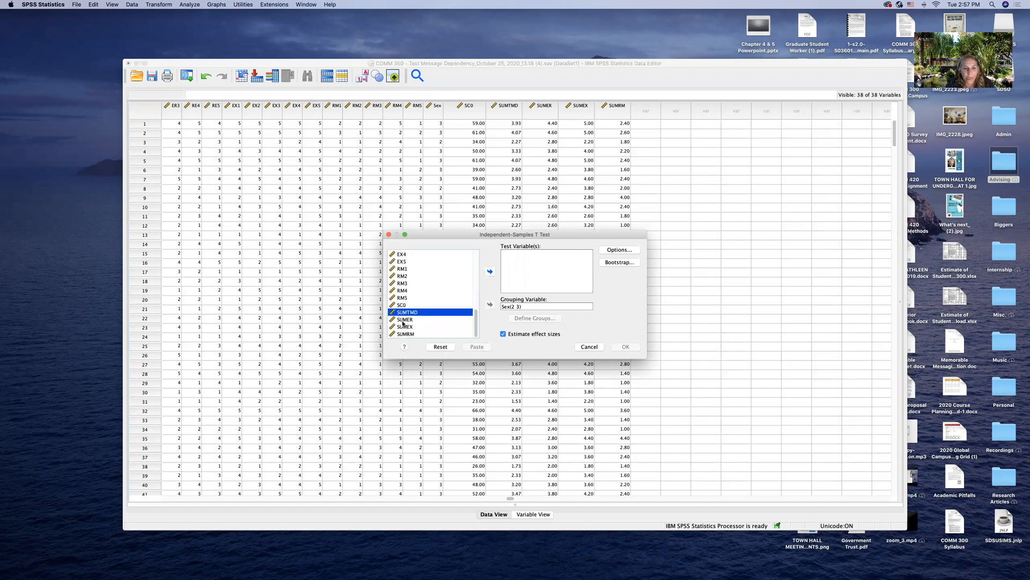
- Make SUMER the test variable and run the t test with Sex(2 3) as the grouping variable
left_click(404, 320)
left_click(488, 272)
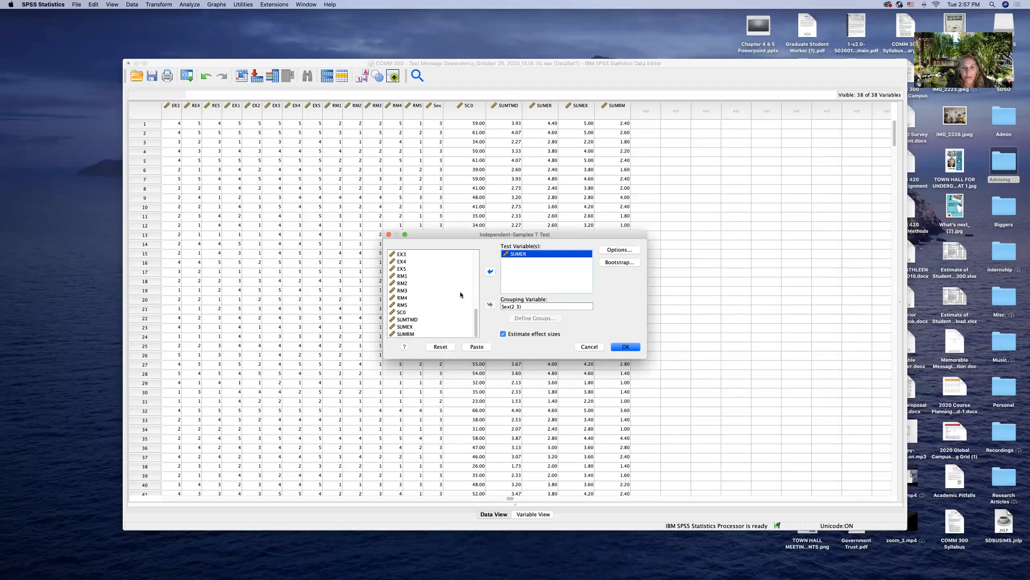
left_click(491, 272)
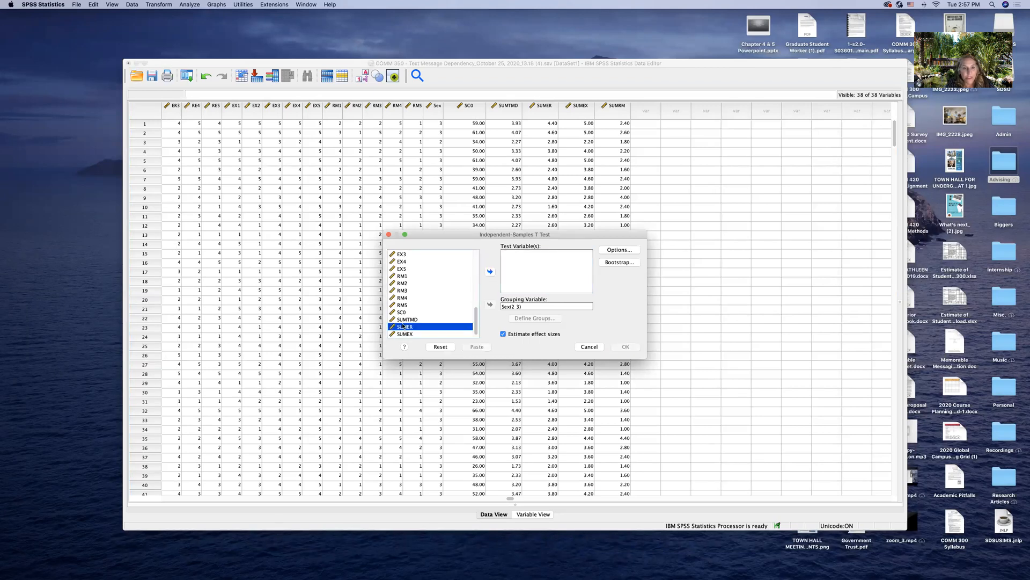
left_click(489, 271)
left_click(406, 327)
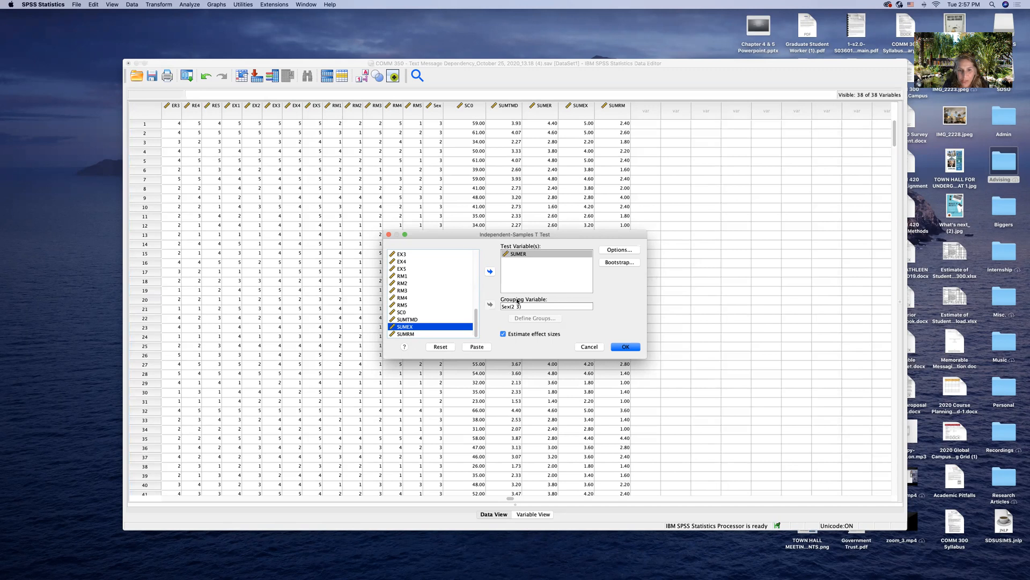
left_click(625, 347)
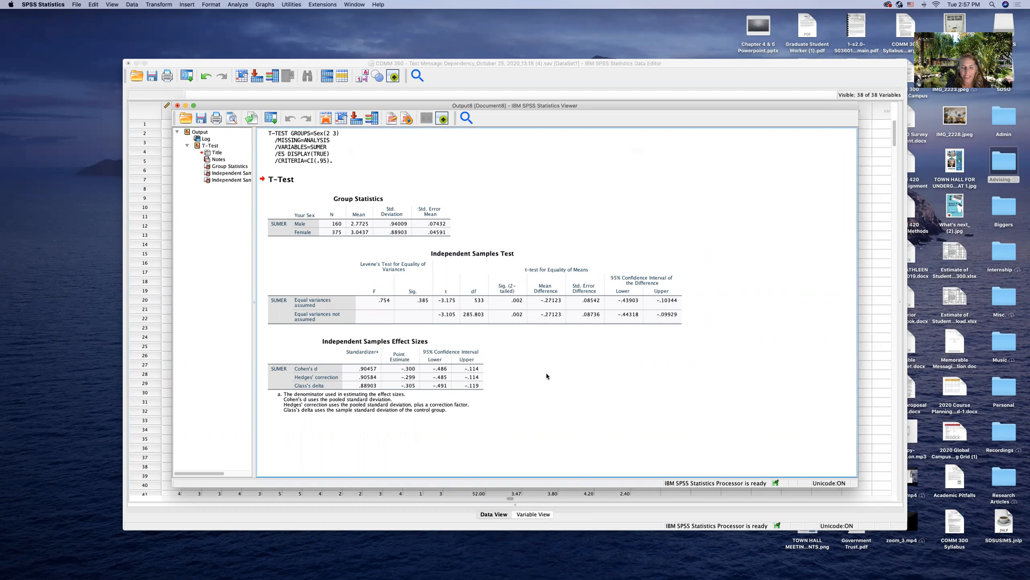
- Examine the Independent Samples Test table for SUMER and close the output without saving
left_click(376, 302)
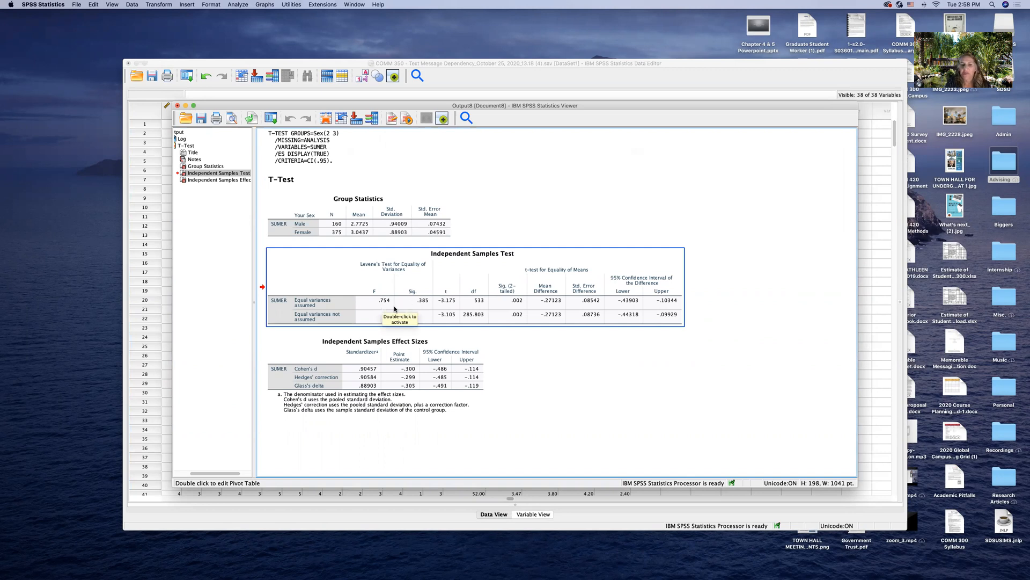
left_click(177, 106)
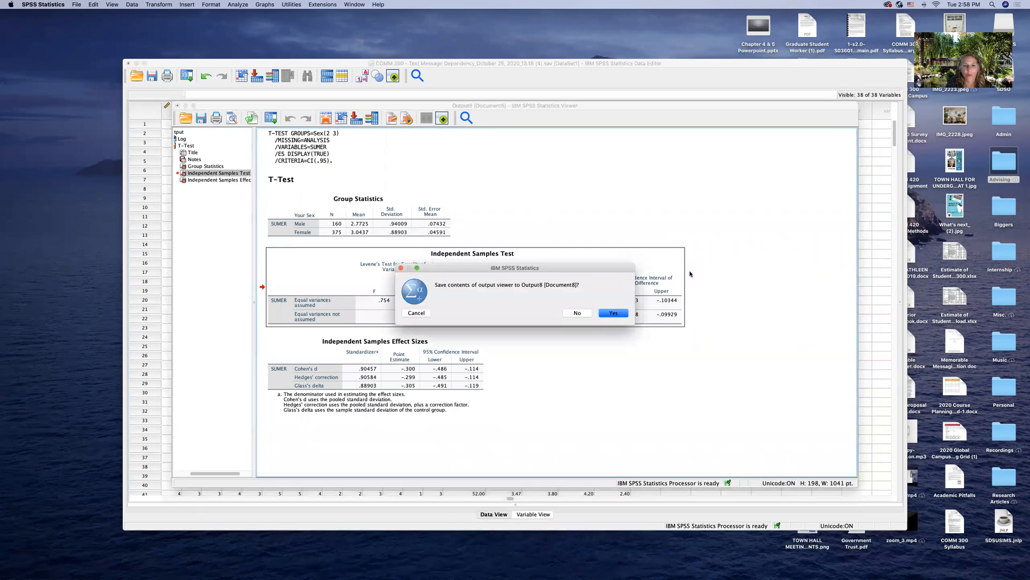
left_click(580, 313)
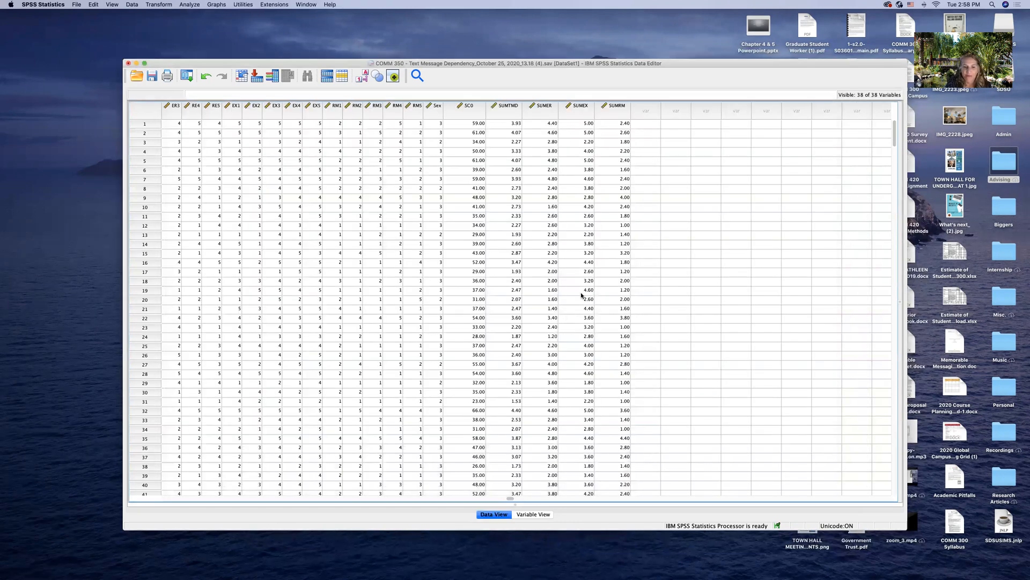
- Replace SUMER with SUMEX as the test variable and run the independent-samples t test grouped by Sex(2 3)
left_click(188, 5)
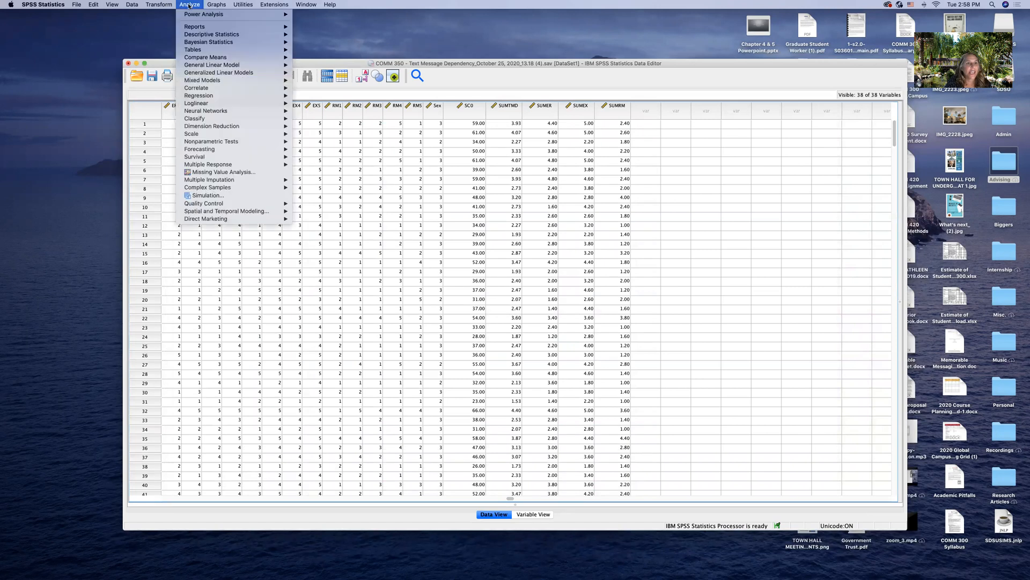
mouse_move(241, 57)
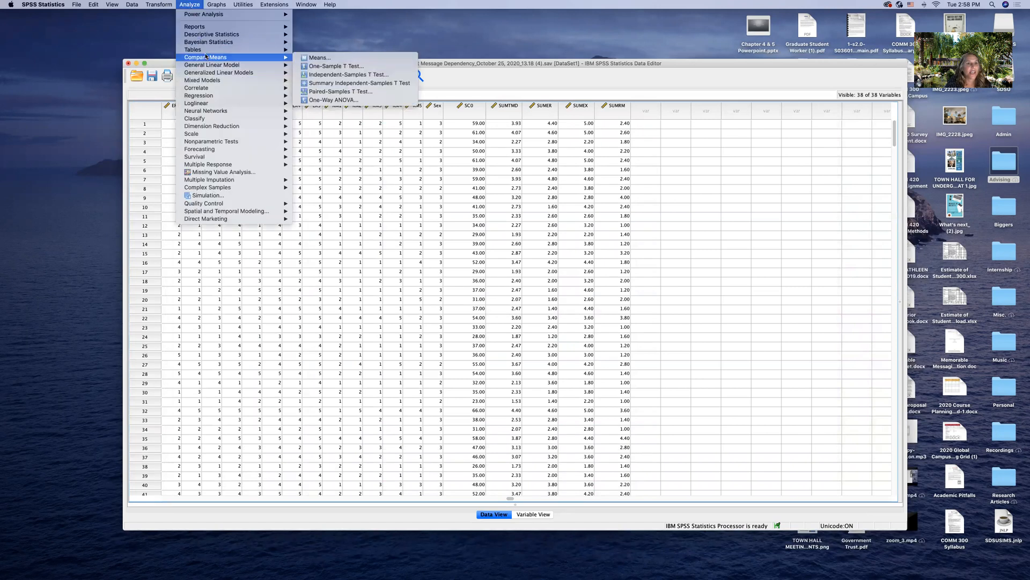
left_click(342, 74)
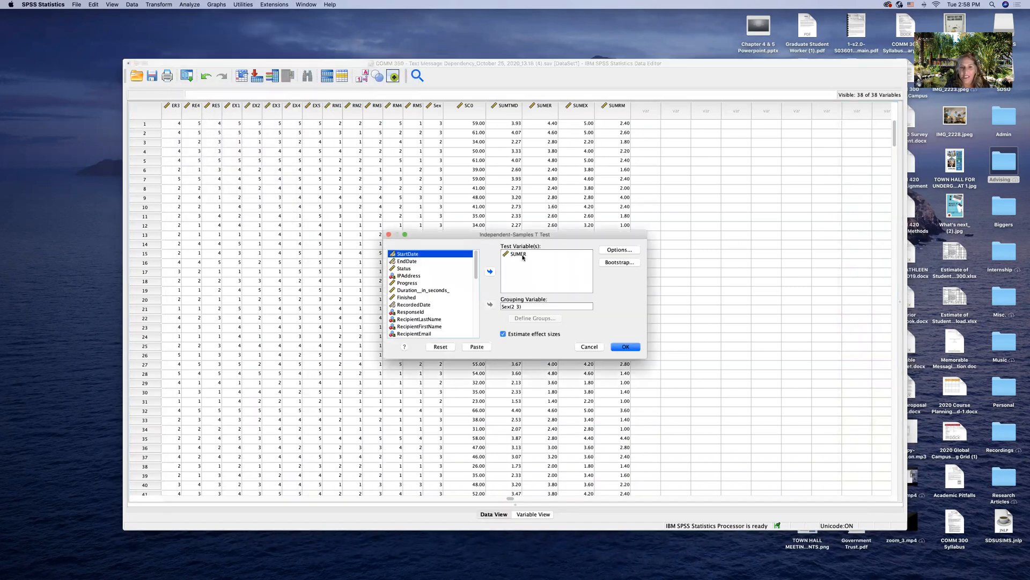
left_click(515, 254)
left_click(490, 271)
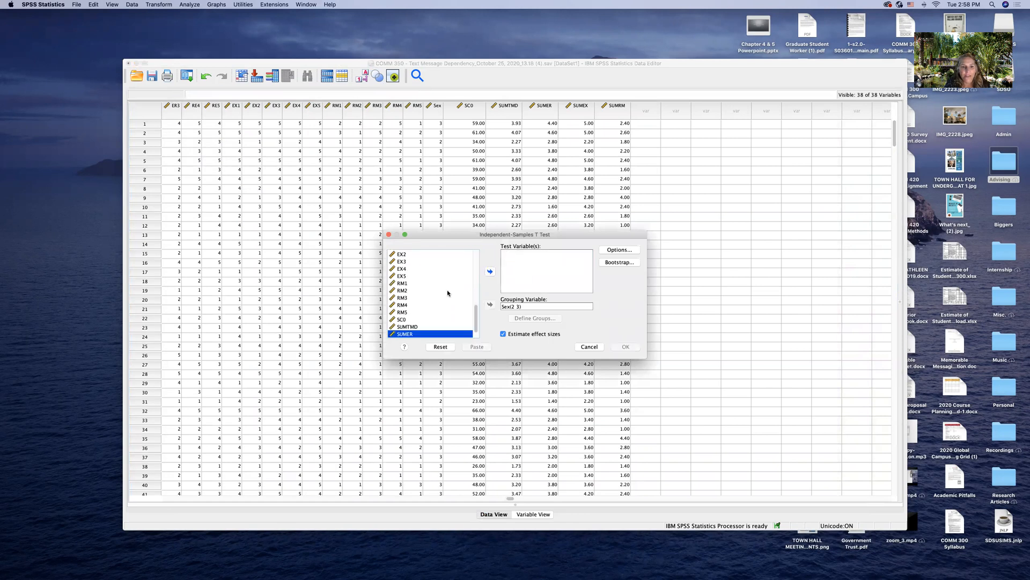
left_click(406, 327)
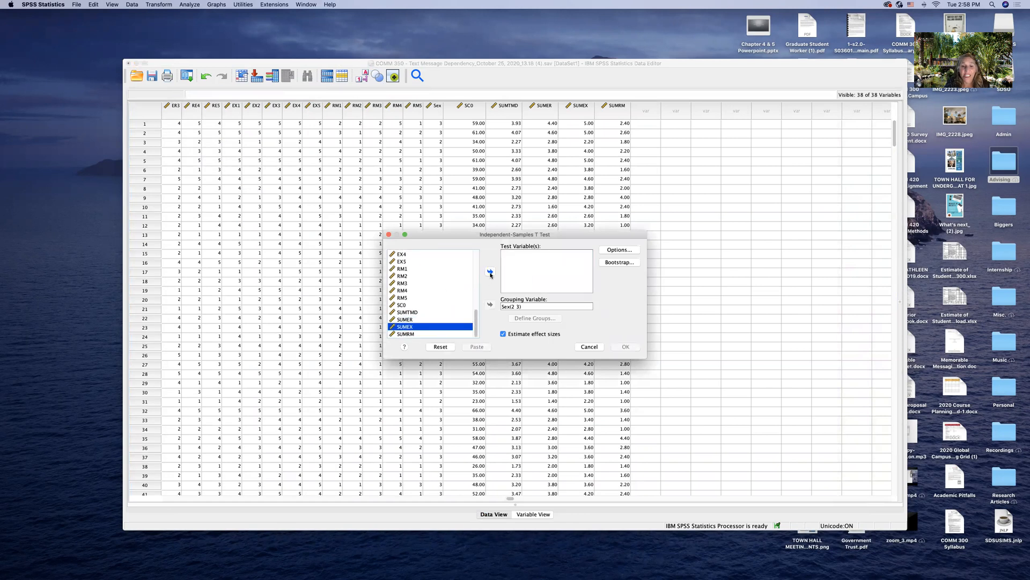
left_click(490, 272)
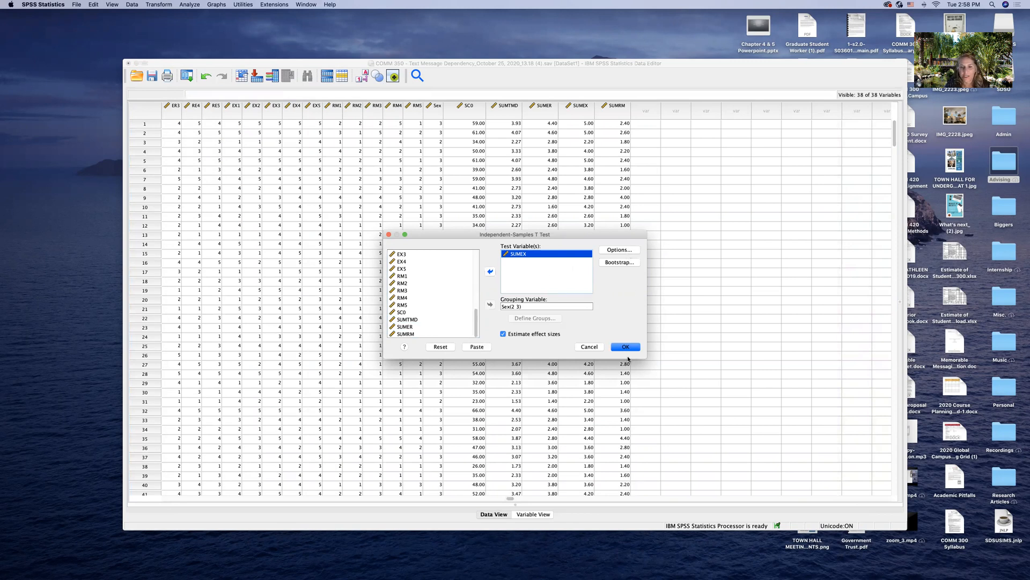
left_click(625, 347)
left_click(398, 302)
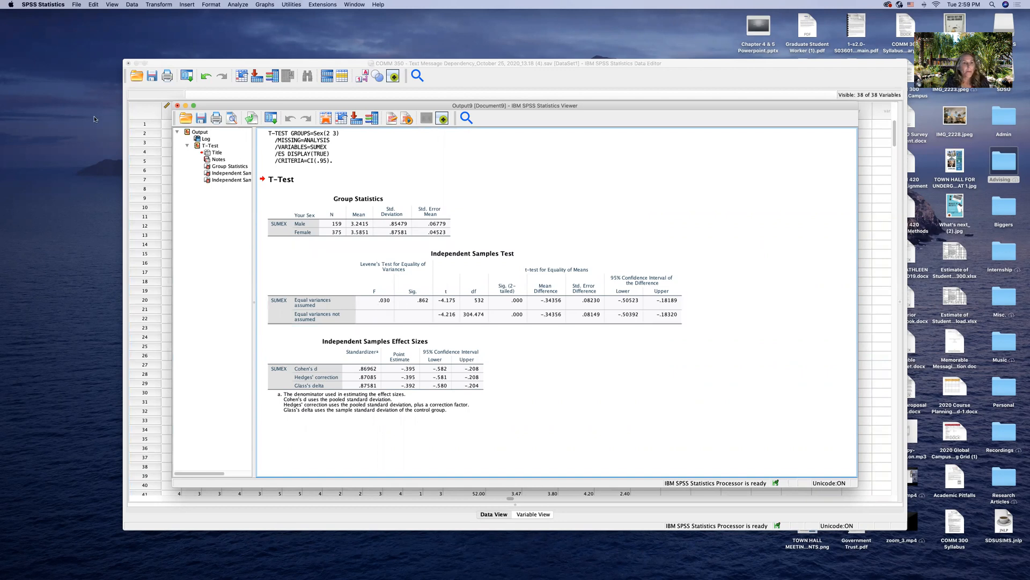
- Close the SUMEX output without saving and remove SUMEX from the test variables of a new independent-samples t test
left_click(179, 106)
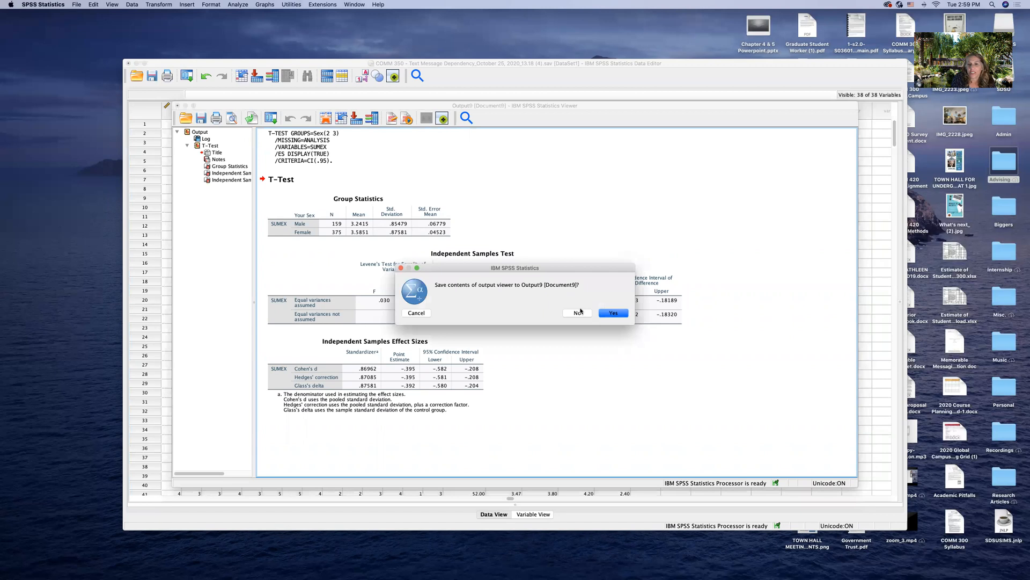
left_click(578, 313)
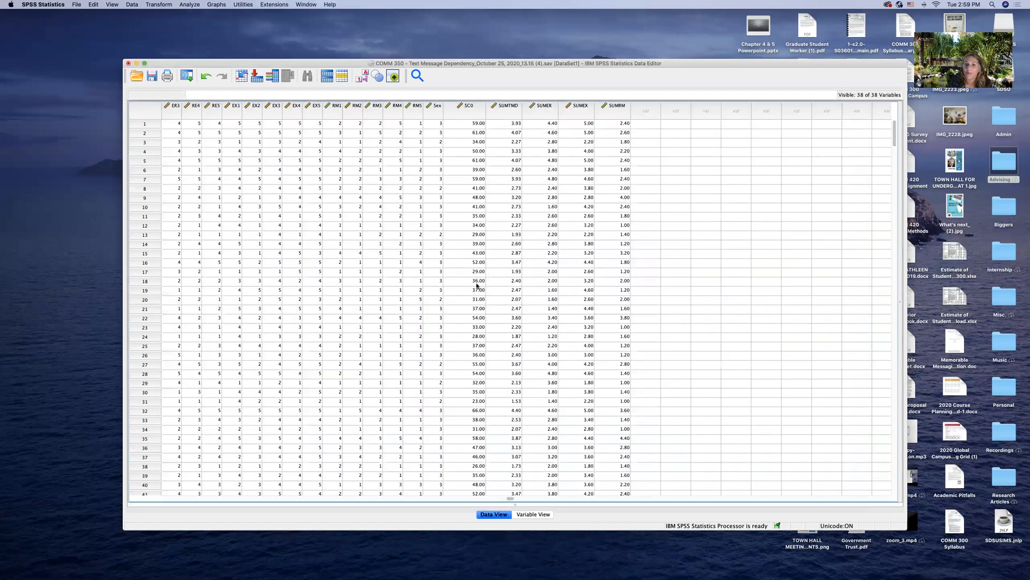
left_click(183, 6)
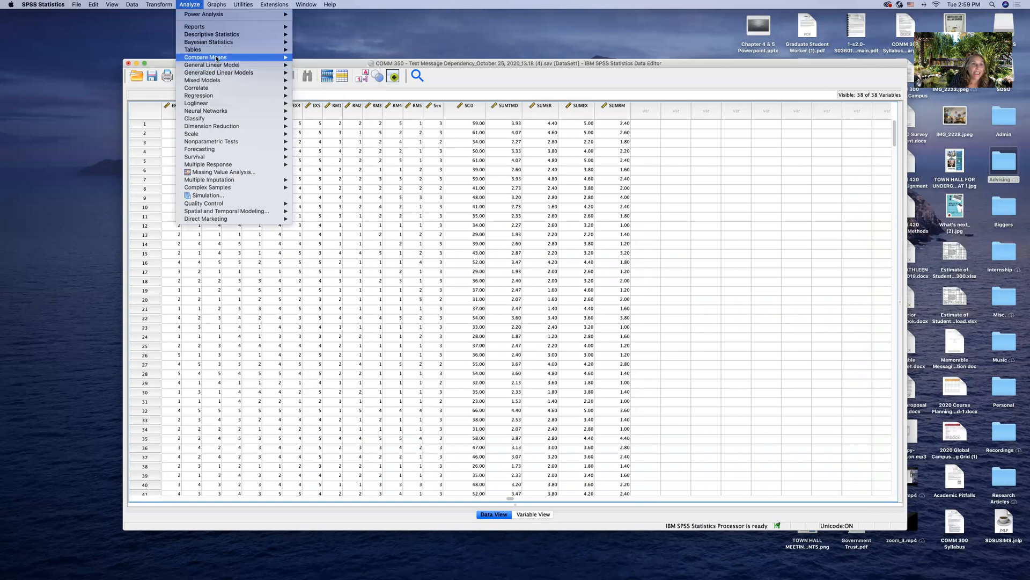
mouse_move(217, 58)
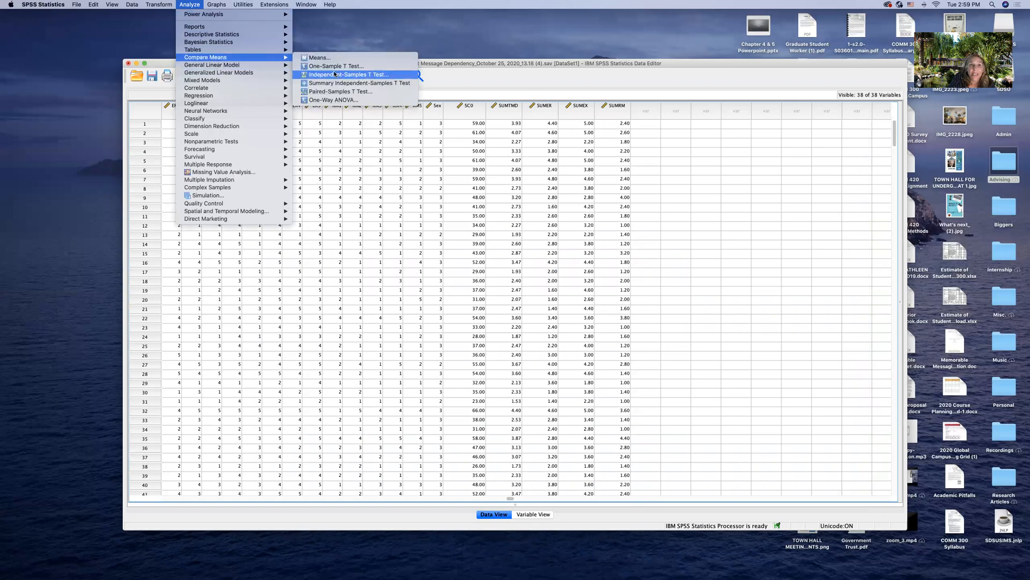
left_click(334, 75)
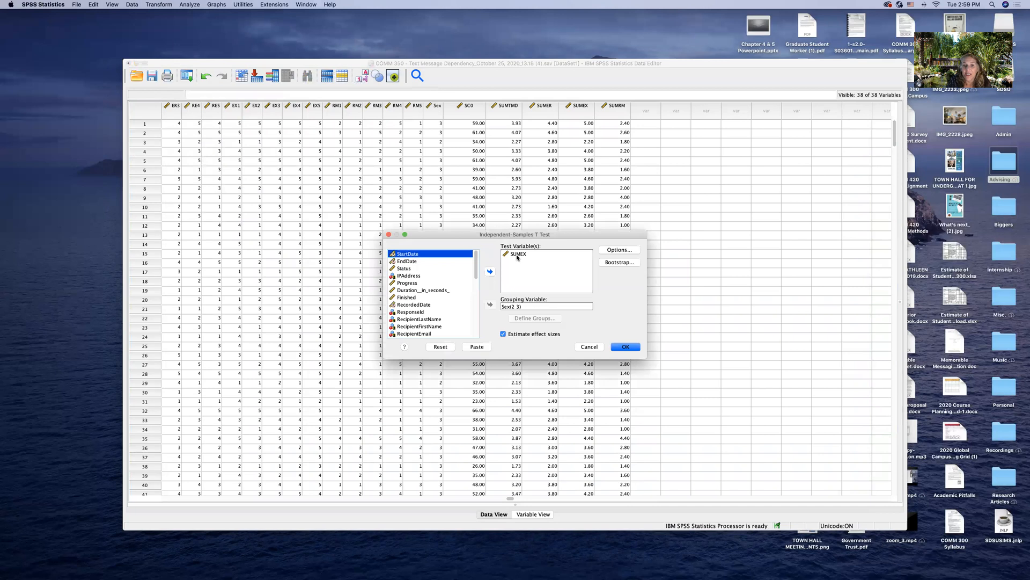
left_click(518, 253)
left_click(490, 272)
- Make SUMRM the test variable and run the independent-samples t test grouped by Sex(2 3)
scroll(441, 313, "down", 1)
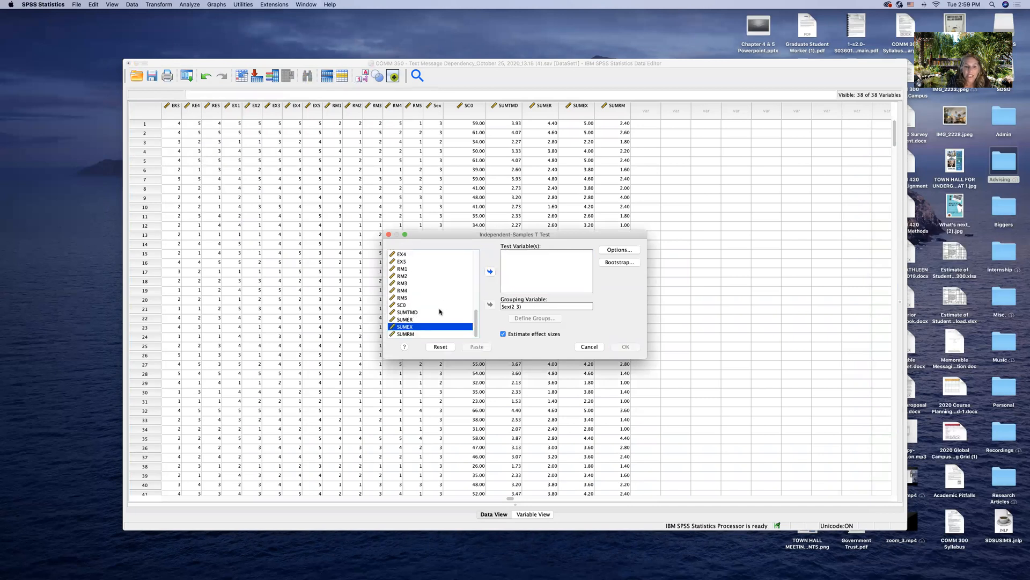
left_click(407, 333)
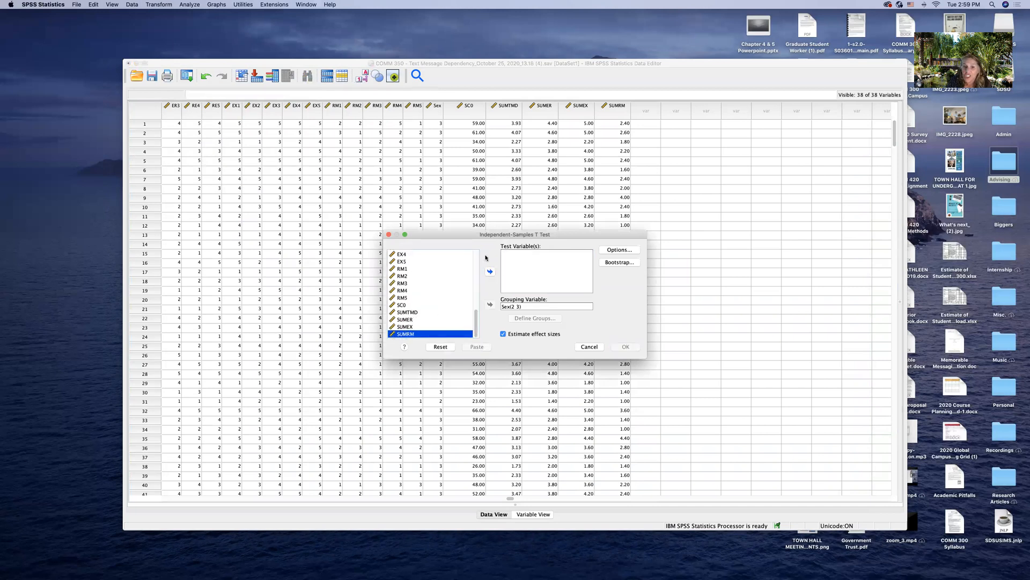
left_click(490, 272)
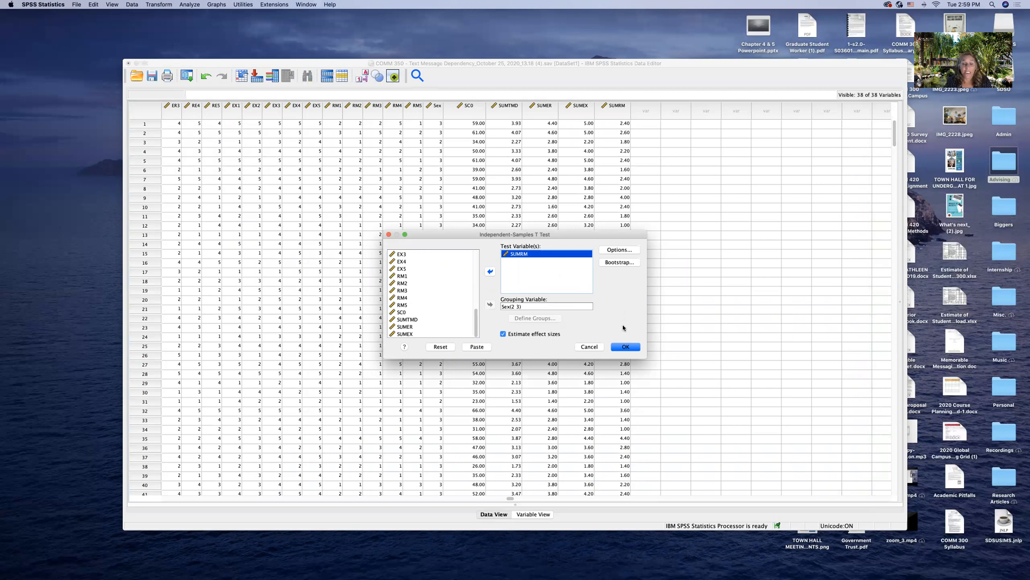
left_click(626, 346)
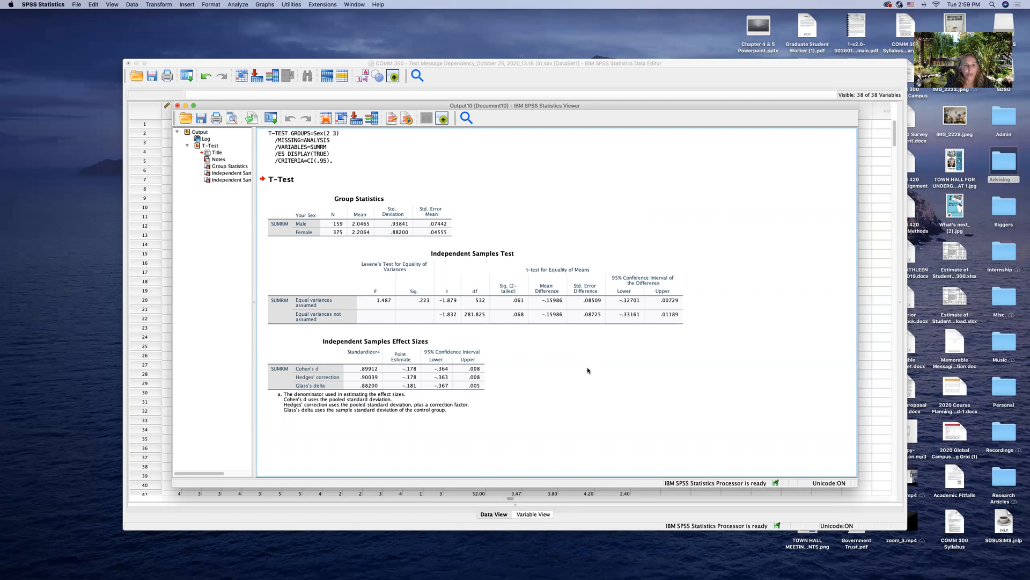
- Examine the Independent Samples Test table for SUMRM and close the output without saving
left_click(403, 344)
left_click(385, 296)
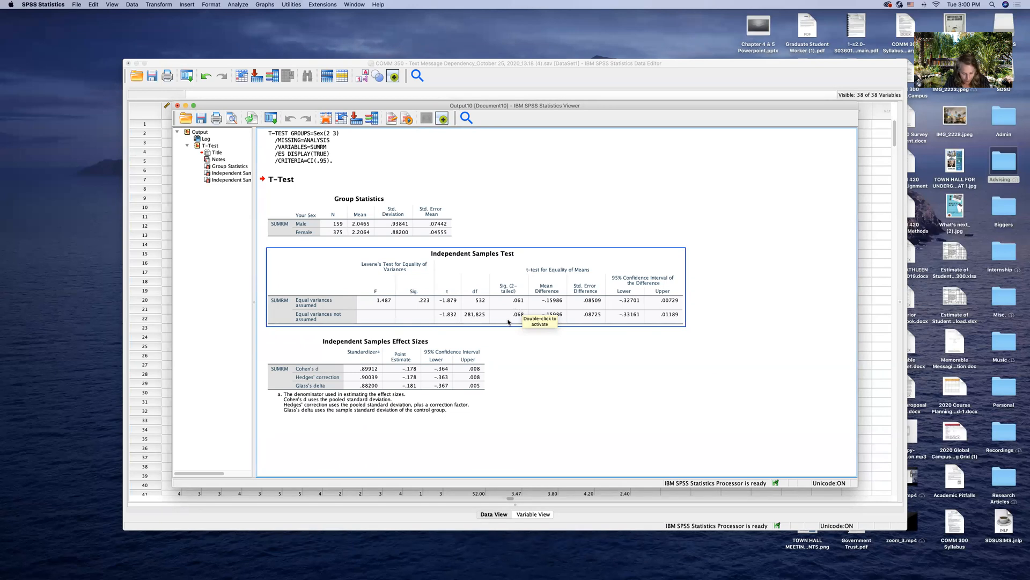
left_click(178, 106)
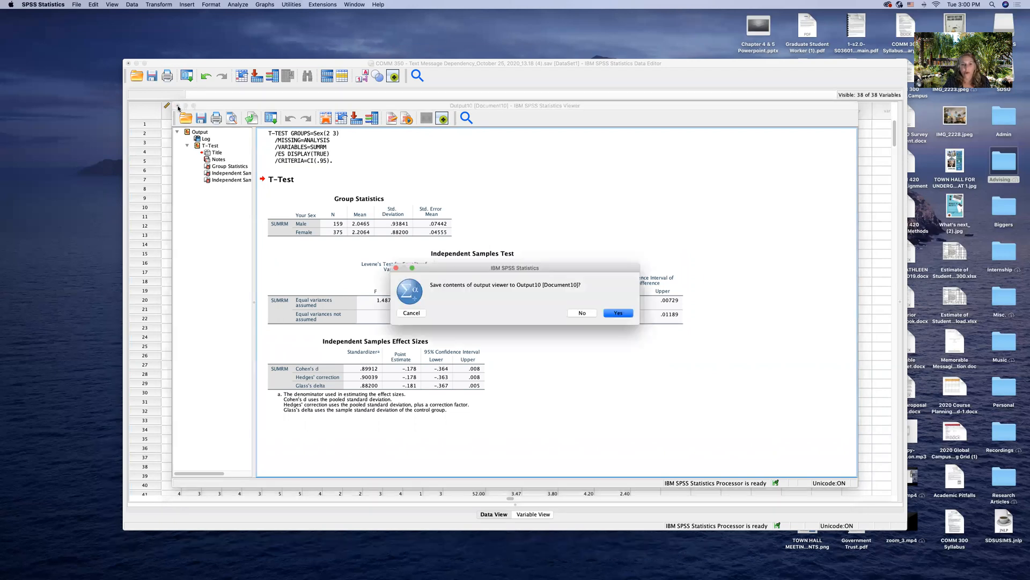
left_click(580, 315)
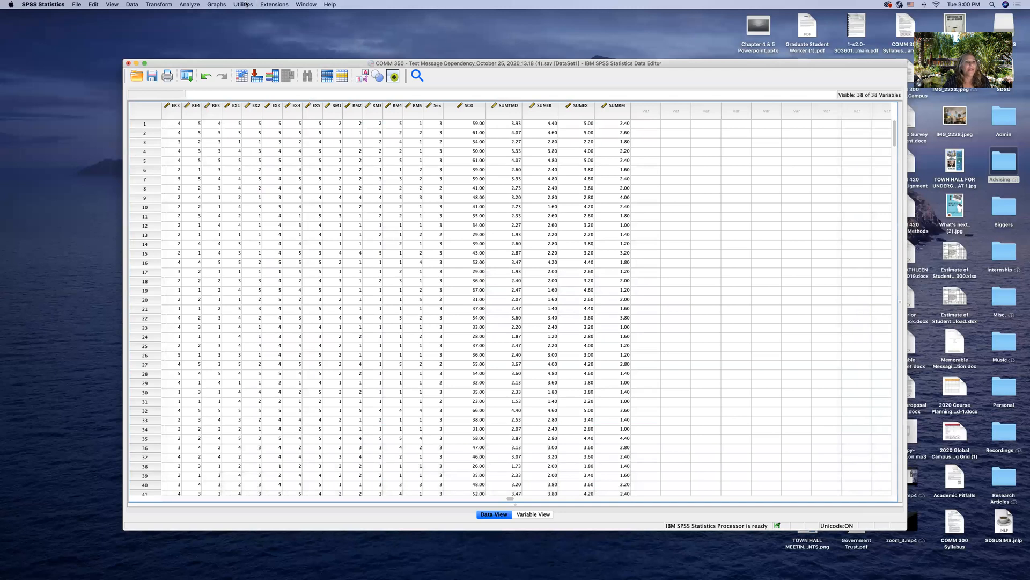
- Set up a bivariate correlation with SUMER, SUMEX and SUMRM as the variables
left_click(192, 4)
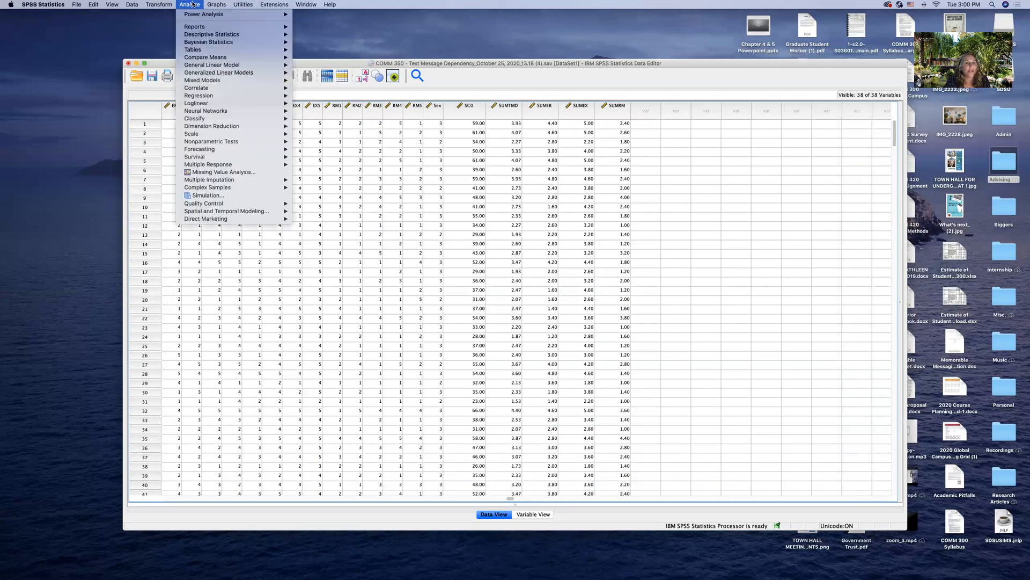
mouse_move(206, 89)
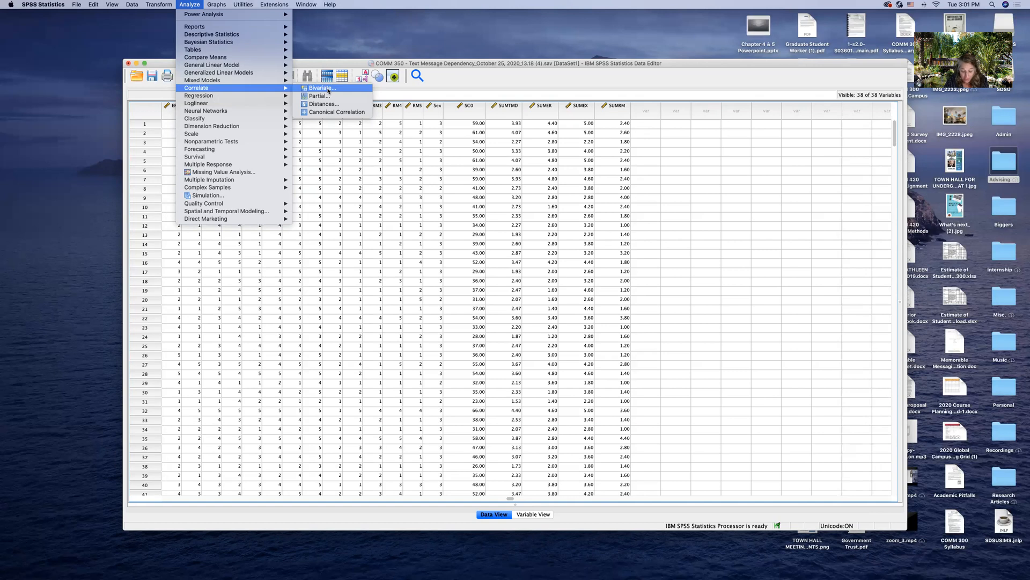
left_click(322, 88)
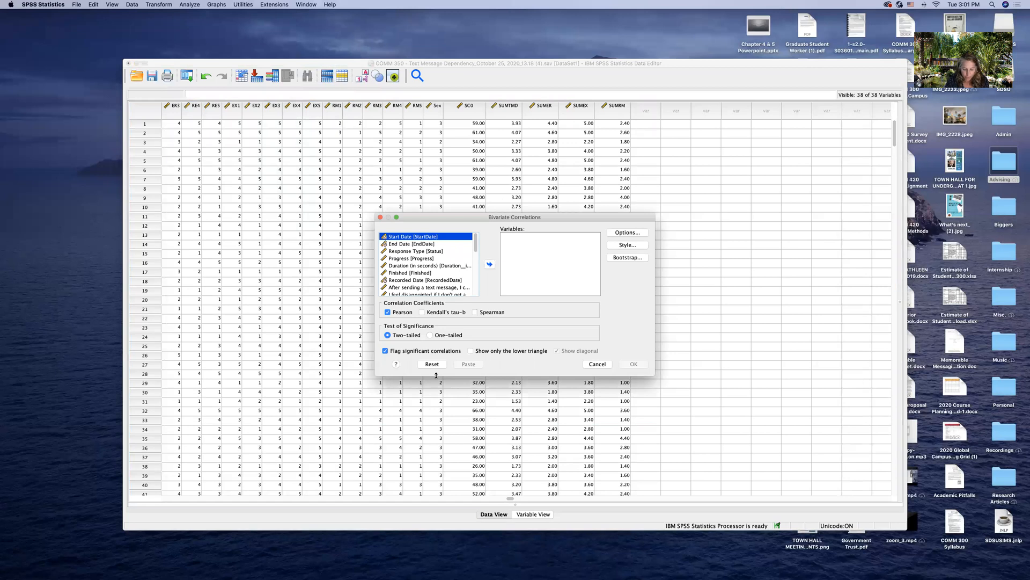
scroll(391, 384, "down", 20)
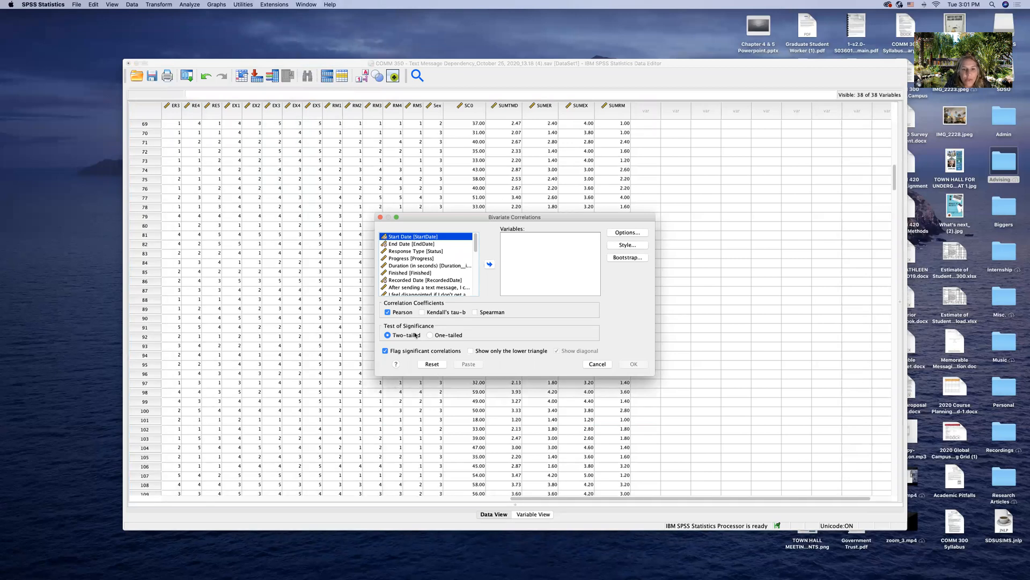
scroll(418, 288, "down", 10)
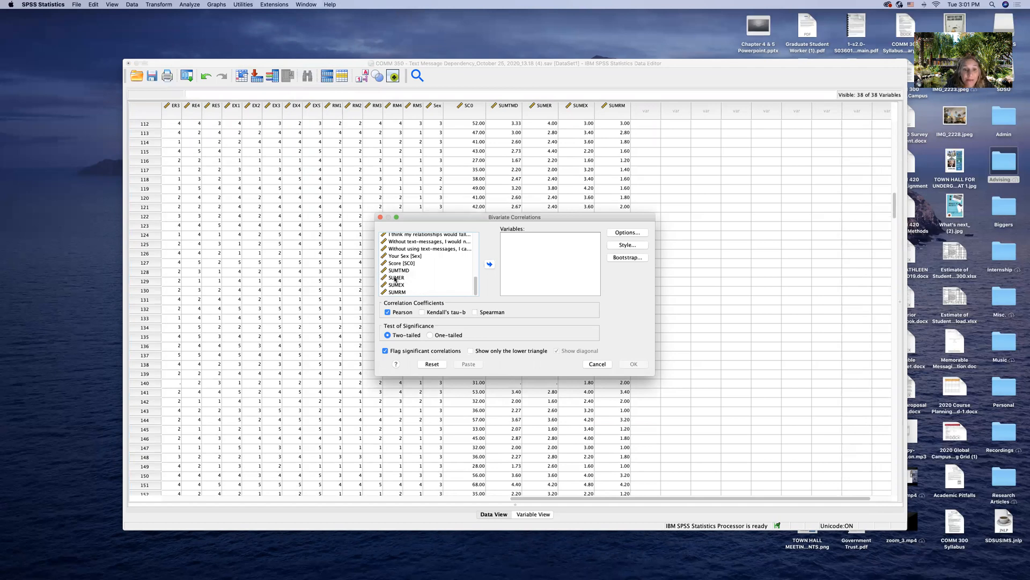
left_click(397, 278)
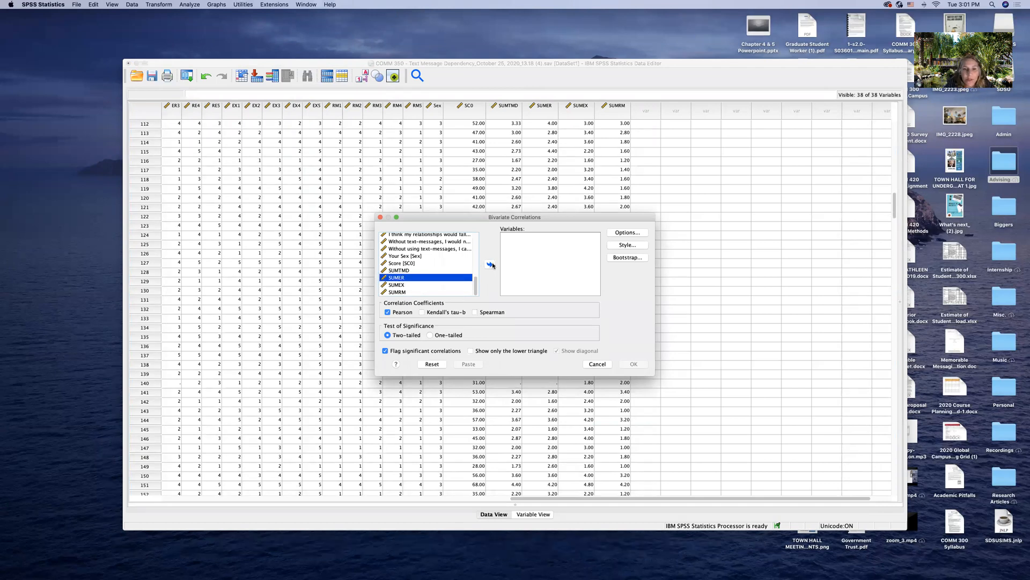
left_click(491, 265)
left_click(400, 285)
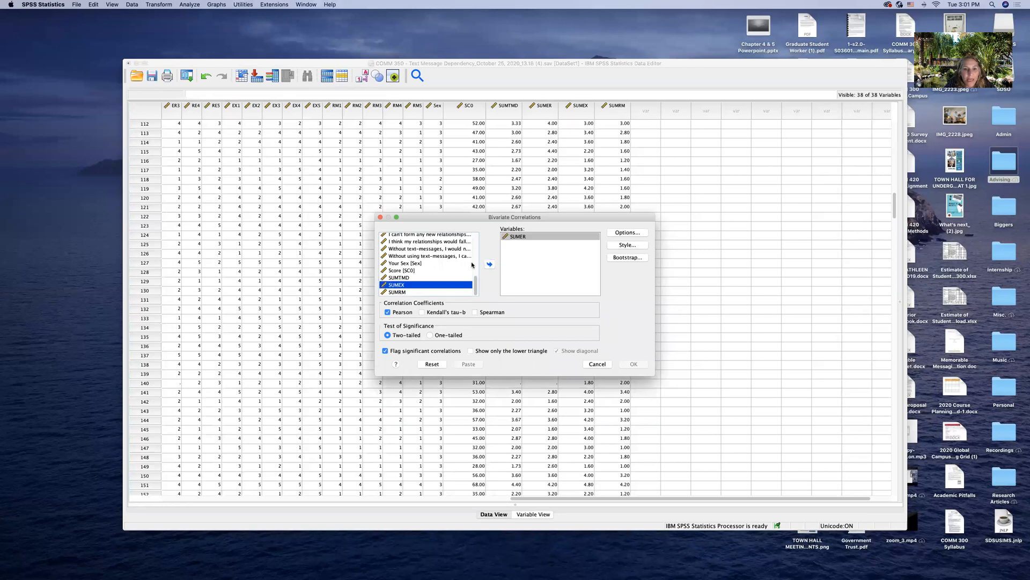
left_click(492, 264)
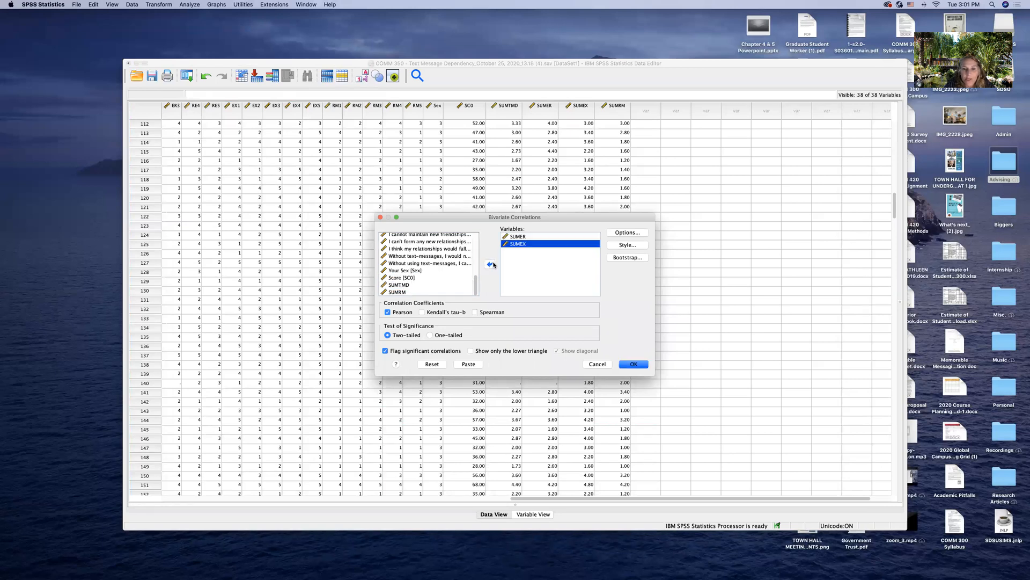
left_click(419, 292)
left_click(487, 264)
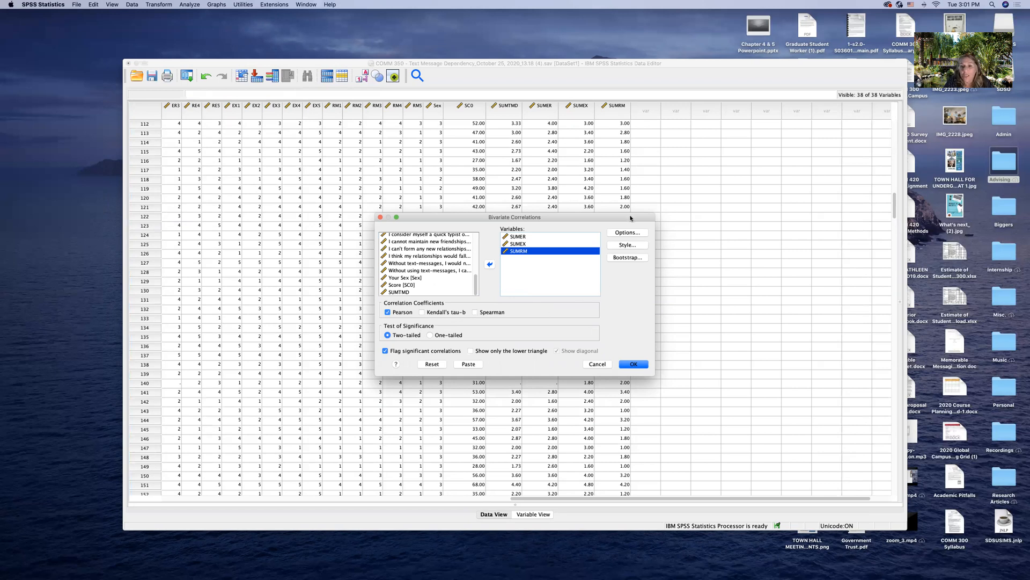
- Include means and standard deviations in the bivariate correlation's statistics and run the two-tailed Pearson analysis
left_click(628, 233)
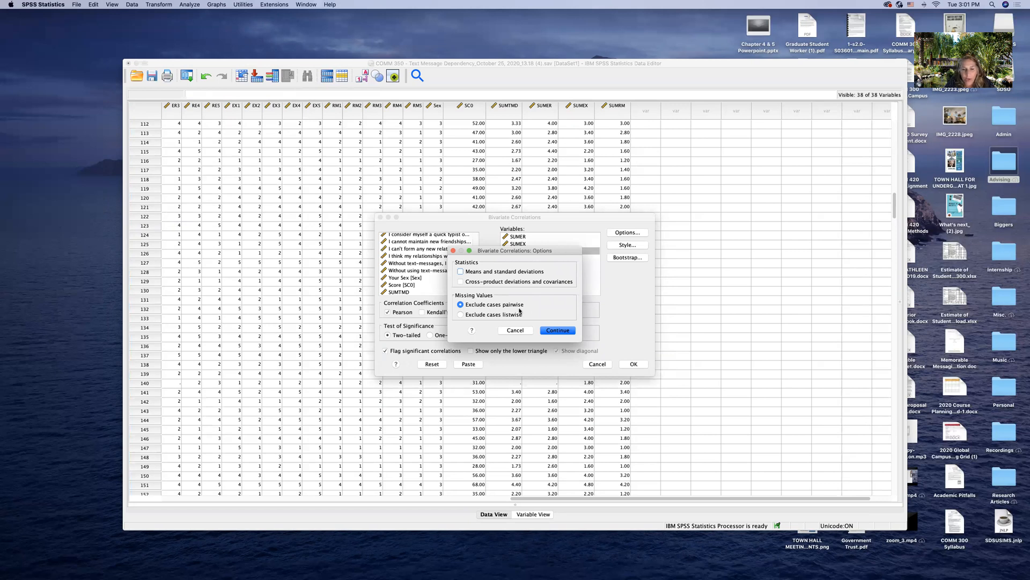
left_click(461, 271)
left_click(555, 331)
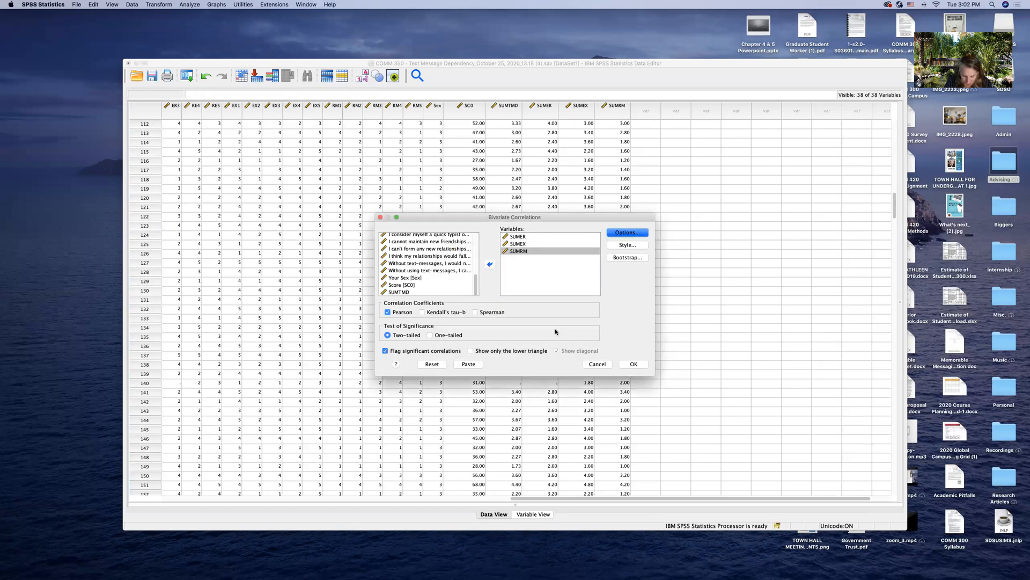
left_click(634, 365)
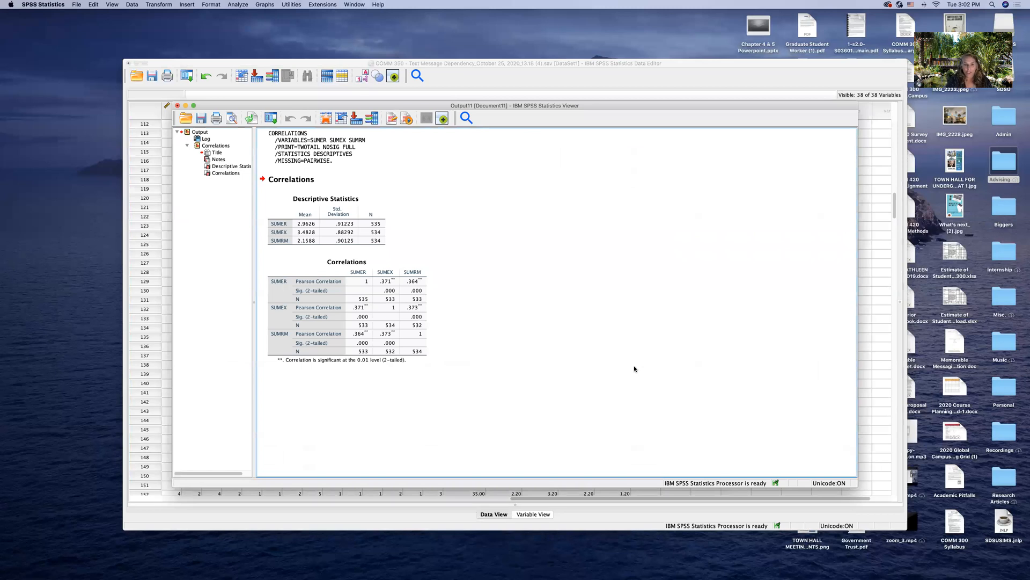
- Examine the correlations output for SUMER, SUMEX and SUMRM and close it without saving
left_click(404, 312)
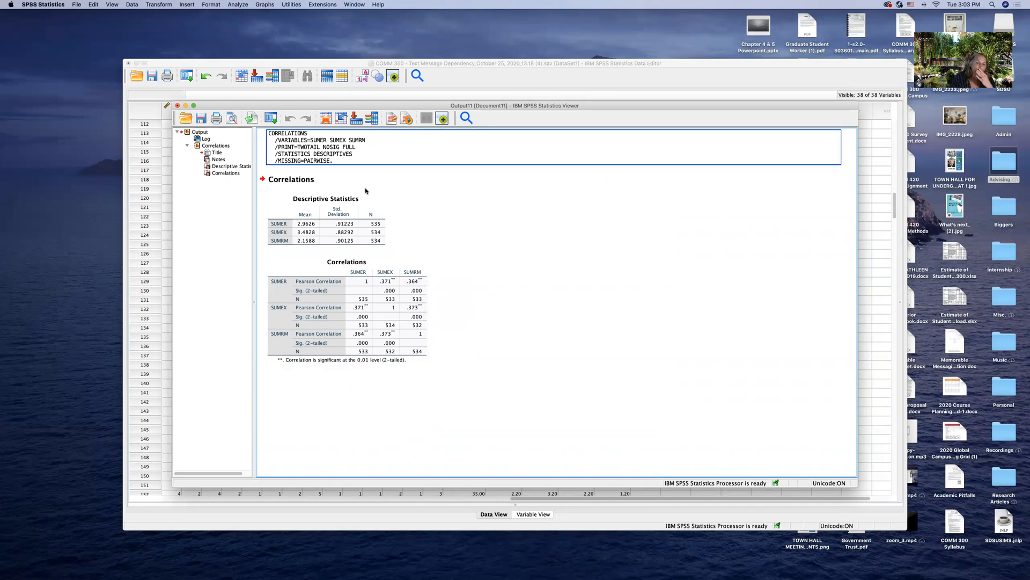
left_click(178, 106)
left_click(581, 313)
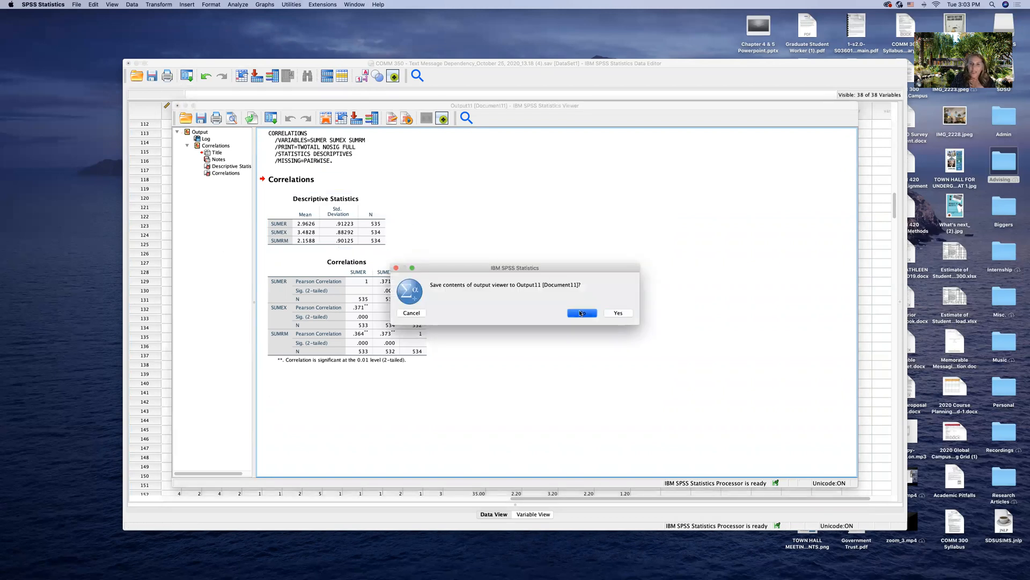
- Review the dataset from its first case and column, check the variable definitions, and return to the data
scroll(425, 296, "up", 15)
scroll(425, 296, "left", 10)
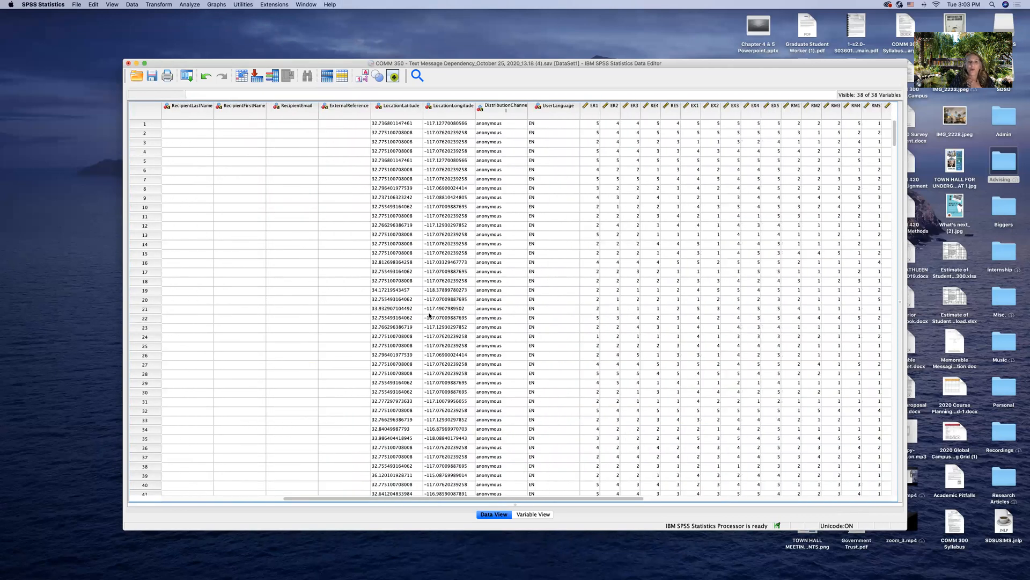
scroll(430, 316, "left", 5)
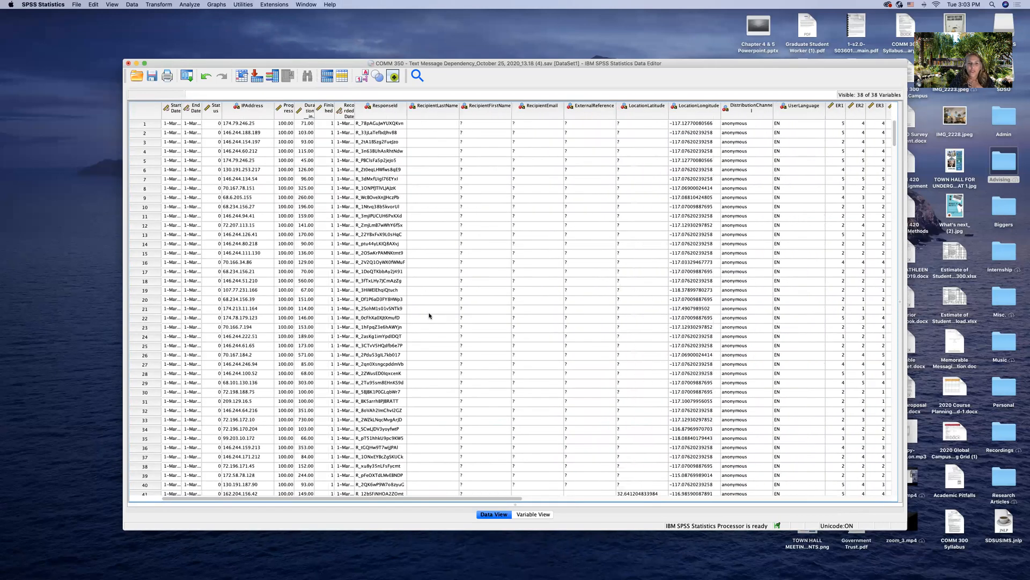
left_click(538, 514)
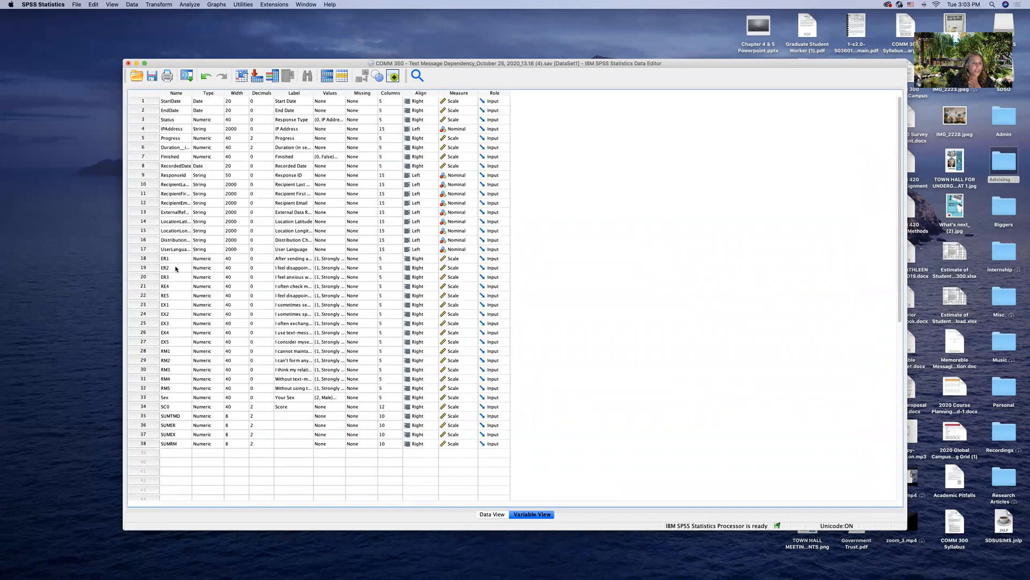
left_click(488, 515)
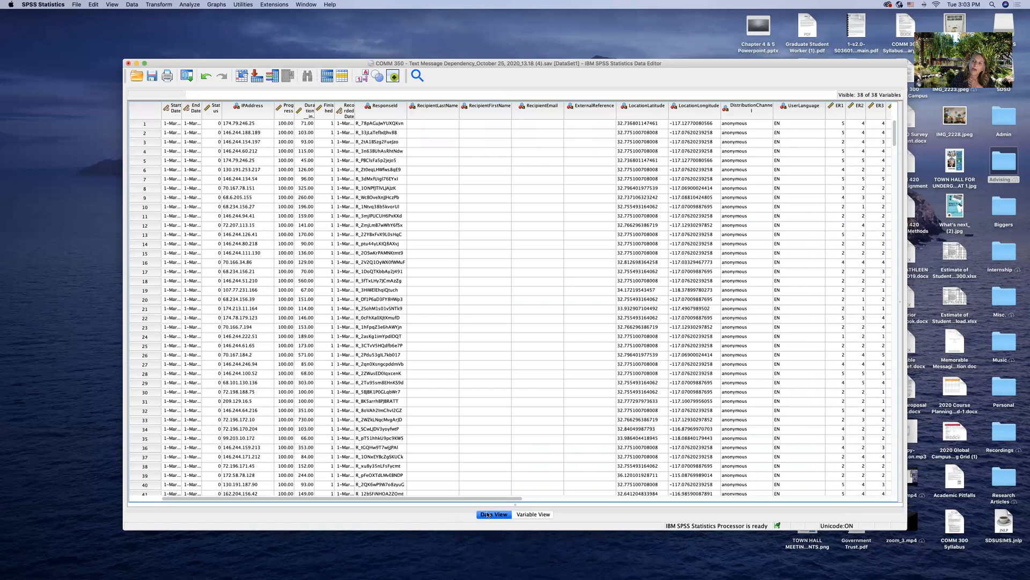